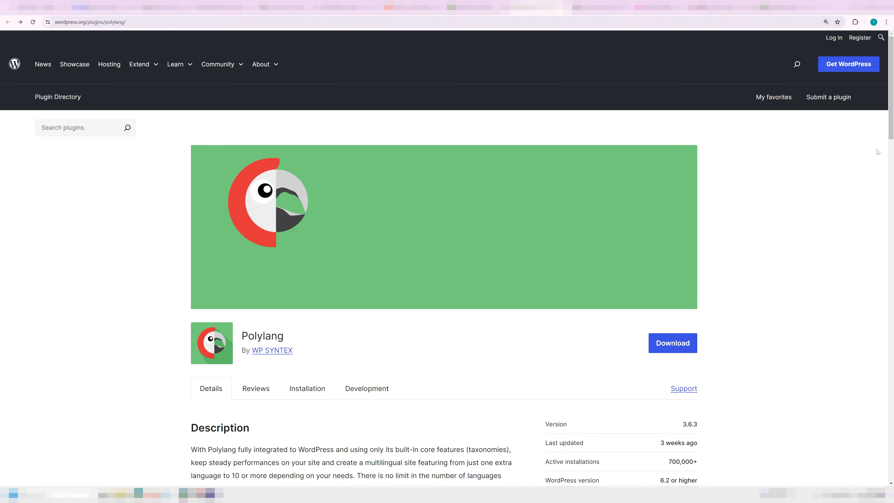
Step: Look through the Polylang plugin page's description and plugin details in the WordPress plugin directory
scroll(854, 146, down, 1)
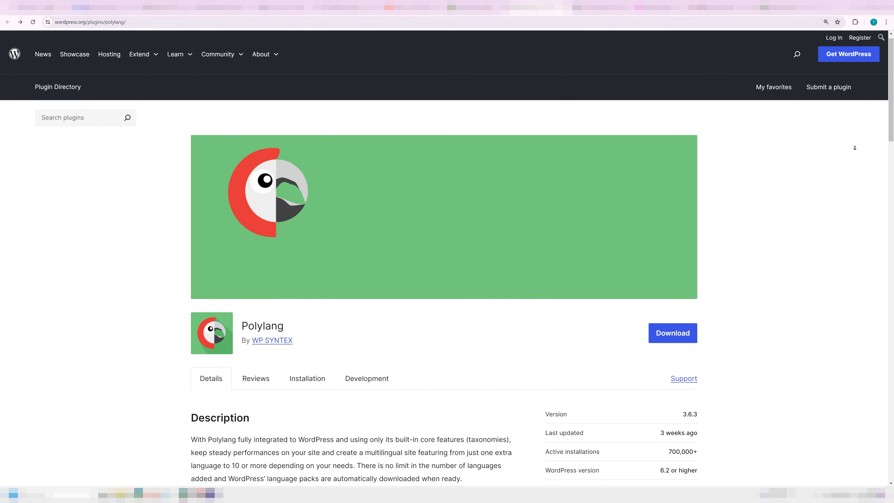
scroll(854, 156, down, 2)
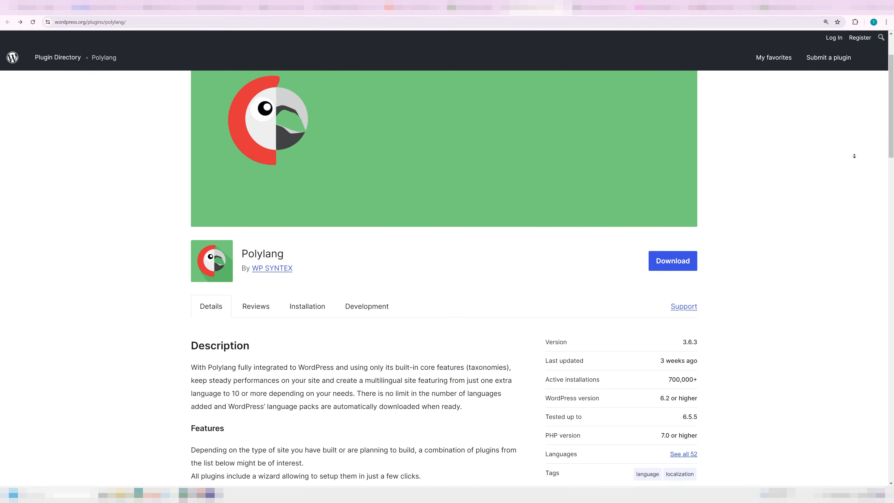
scroll(854, 156, down, 2)
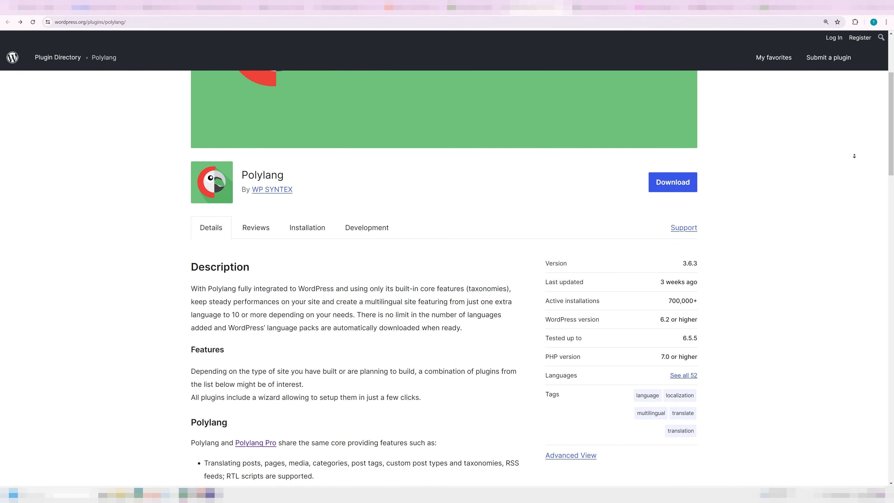
scroll(854, 156, down, 2)
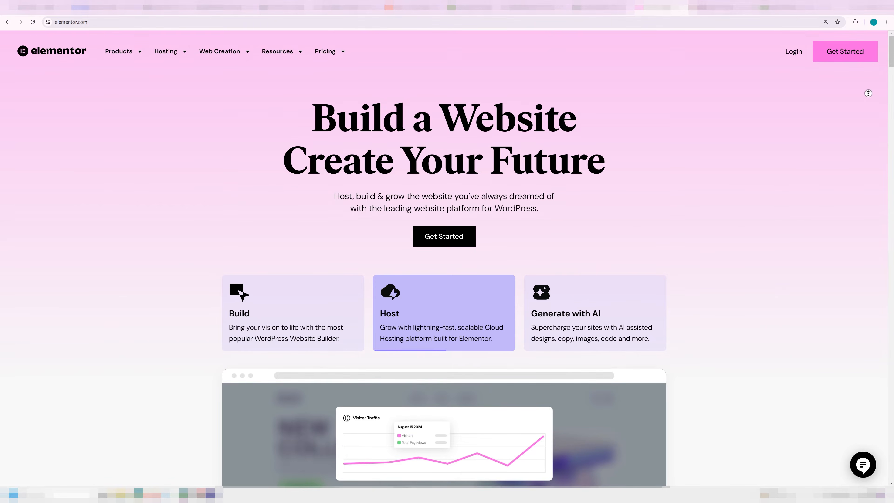
Step: Look over the Elementor website's home page and its build, host and AI offerings
scroll(865, 130, down, 4)
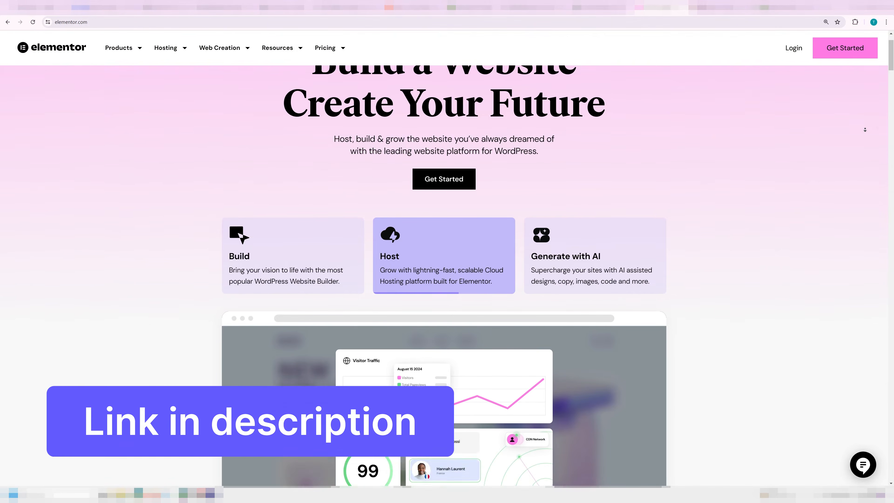
scroll(865, 130, down, 5)
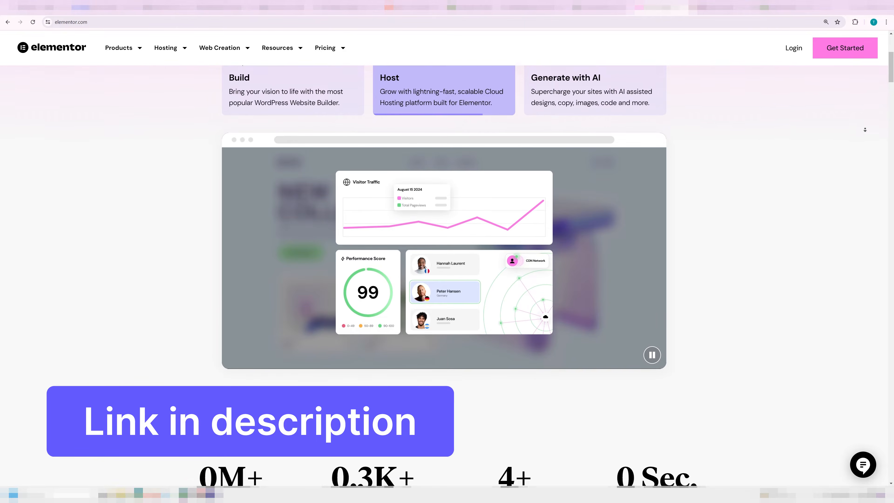
scroll(865, 130, down, 2)
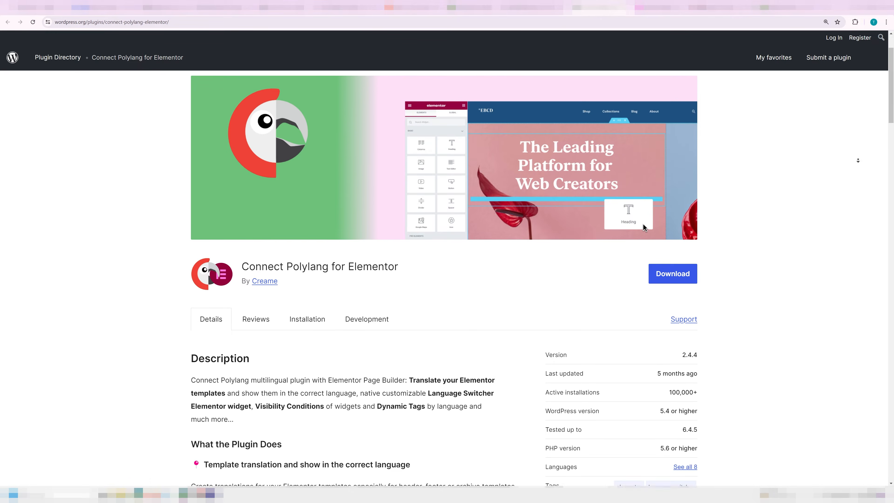
Step: Read the Connect Polylang for Elementor plugin page's description, including what the plugin does
scroll(858, 161, down, 2)
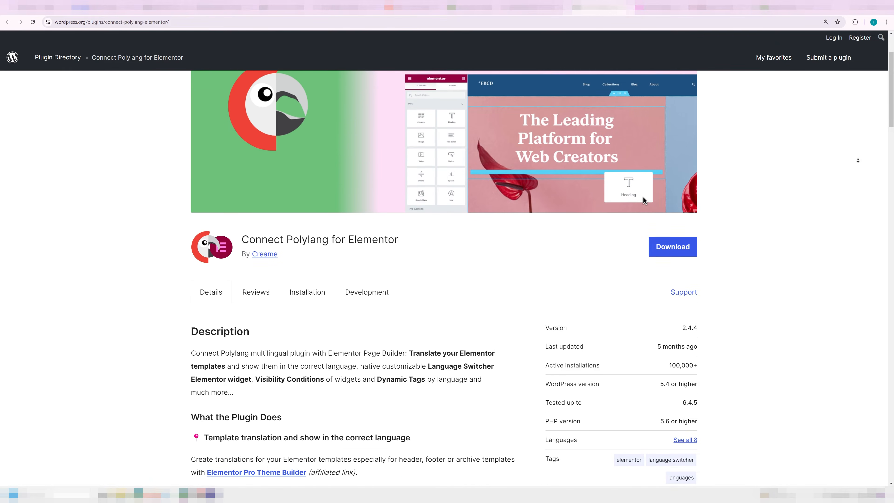
scroll(857, 160, down, 2)
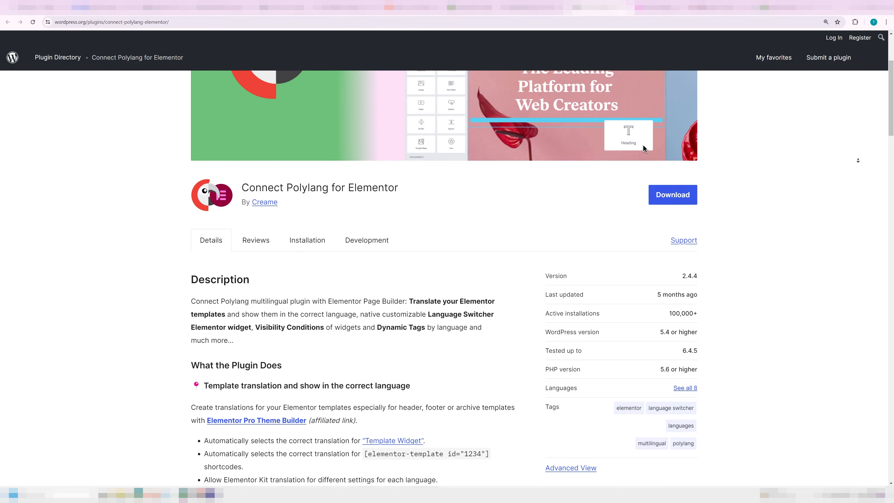
scroll(858, 160, down, 2)
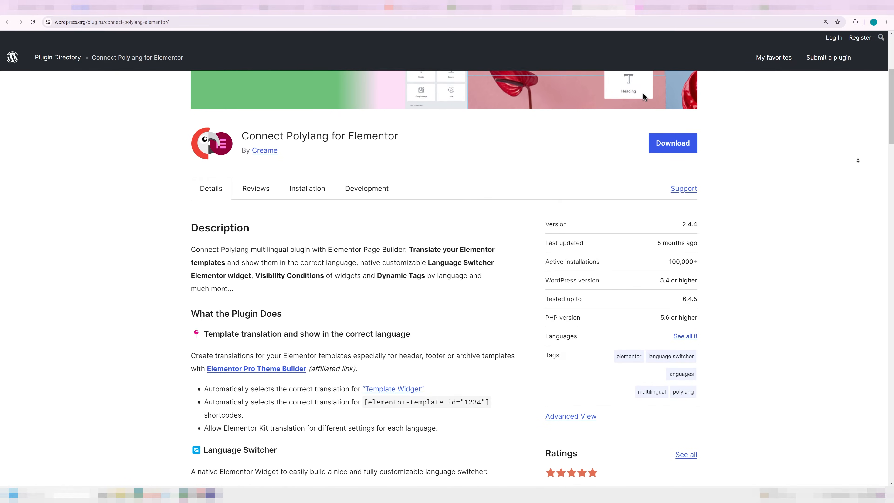
scroll(858, 160, down, 2)
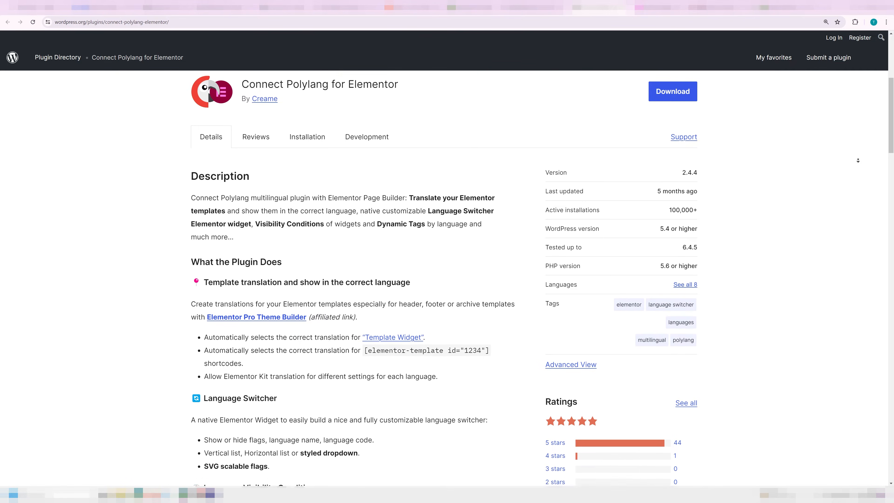
scroll(858, 160, down, 1)
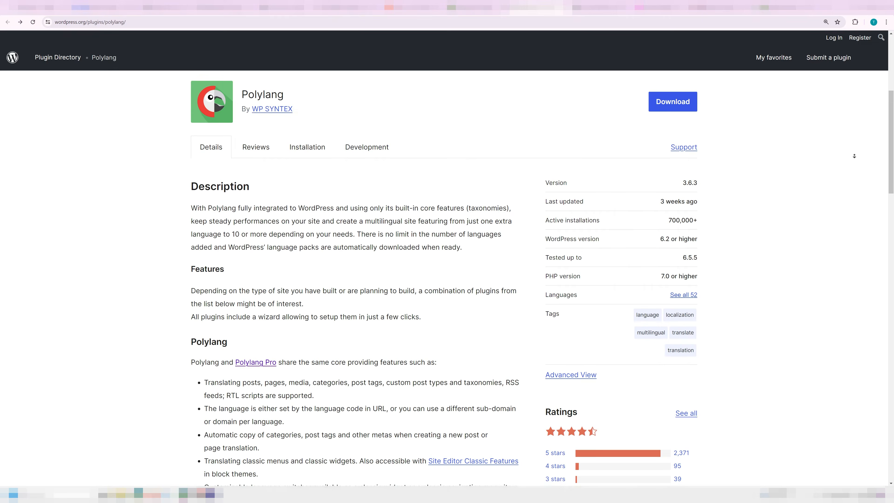
Step: Read the feature lists of Polylang and Polylang Pro on the Polylang plugin page
scroll(854, 156, down, 2)
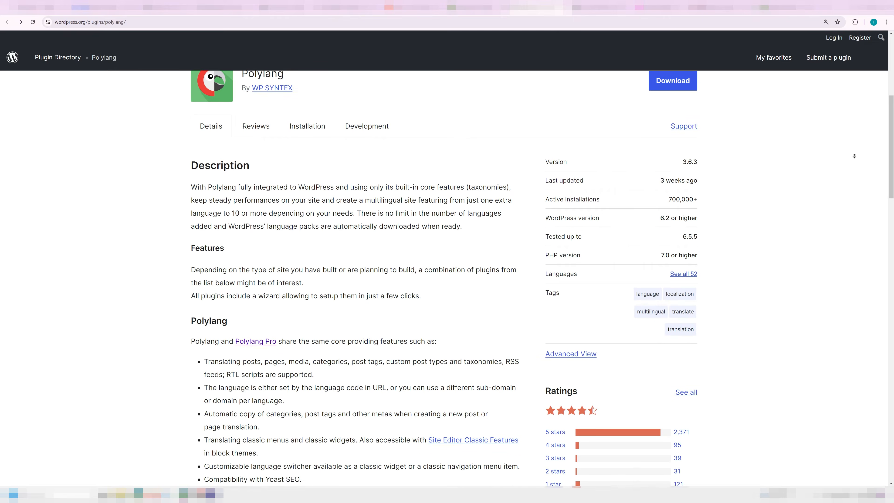
scroll(855, 156, down, 3)
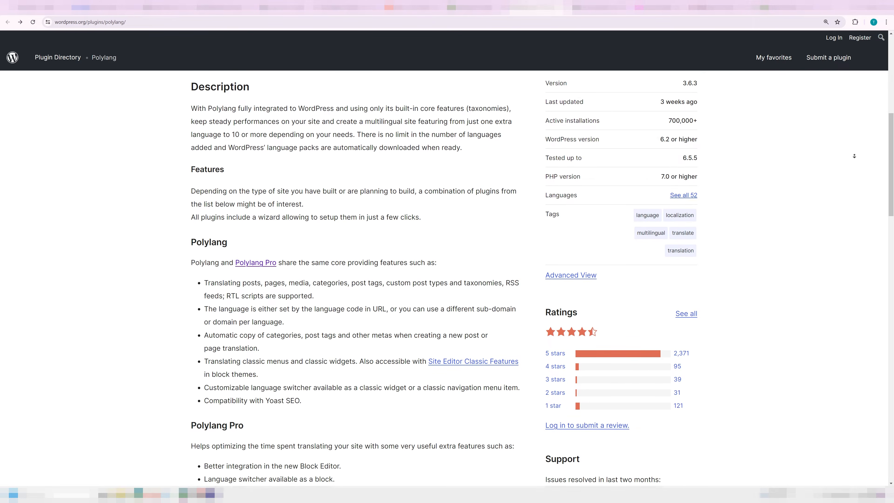
scroll(854, 155, down, 3)
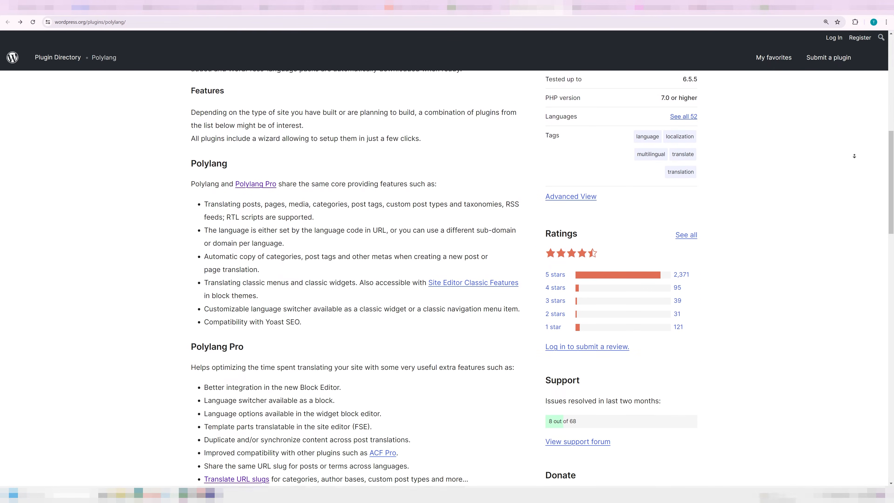
scroll(854, 156, down, 3)
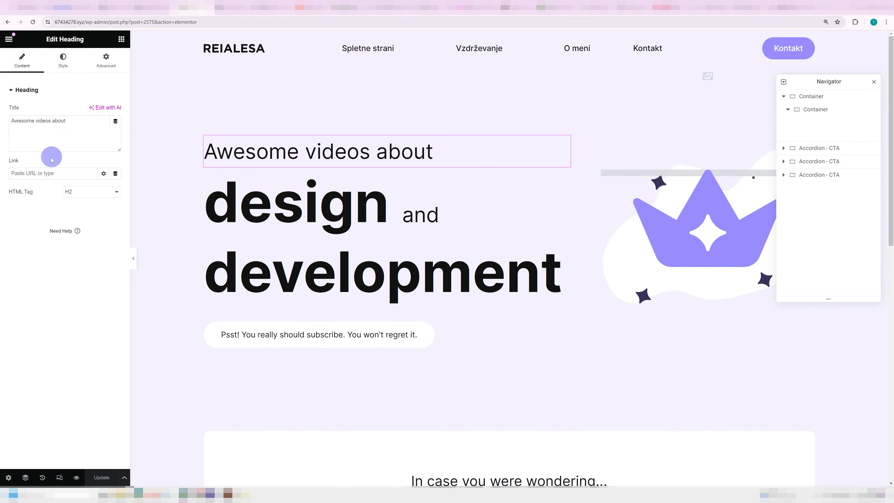
Step: Translate the hero headings in Elementor: "Zanimivi videi o" for the small one and "oblikovanju in spletnih straneh" for the large one, keeping the HTML tags
drag(50, 150, 6, 123)
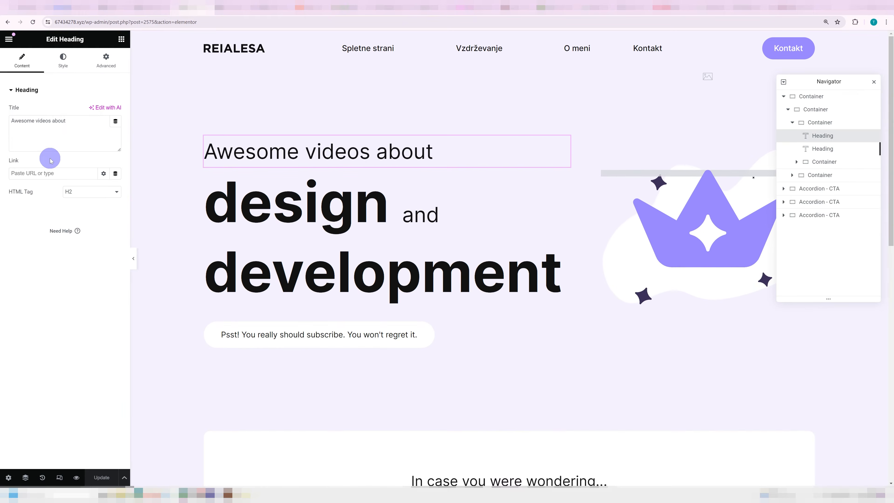
text(Zanimivi videi o)
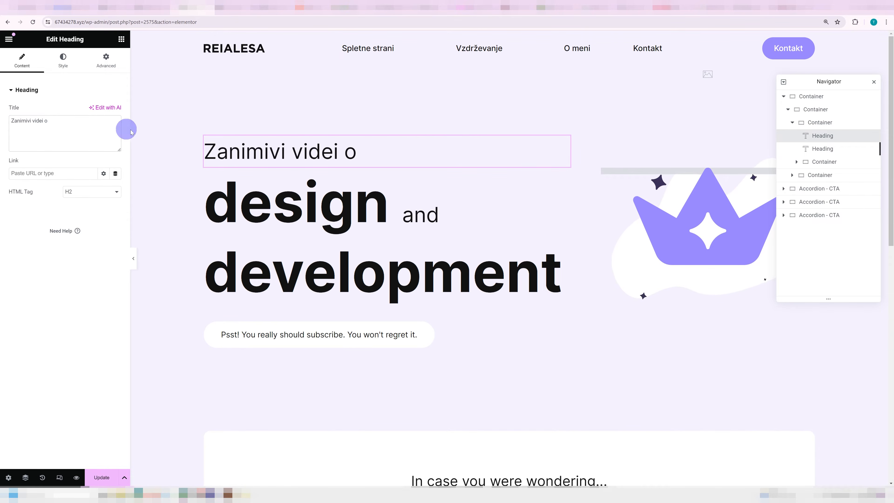
click(226, 212)
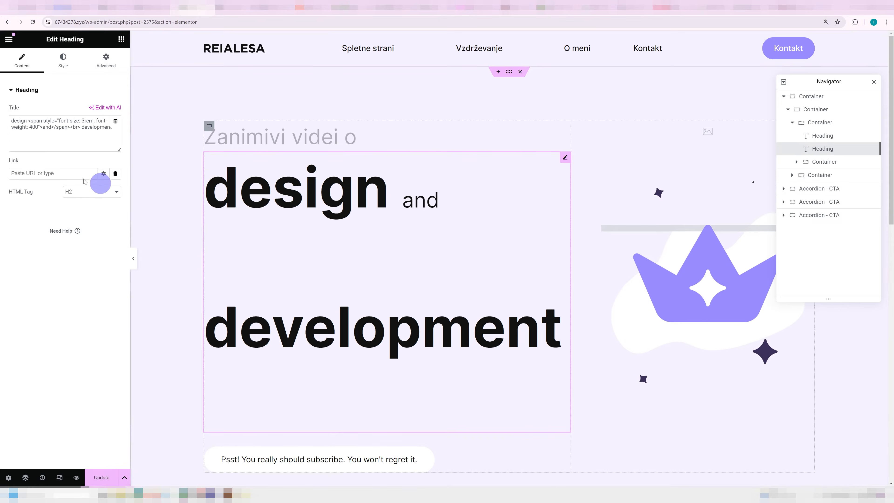
double_click(19, 120)
text(oblikovanju)
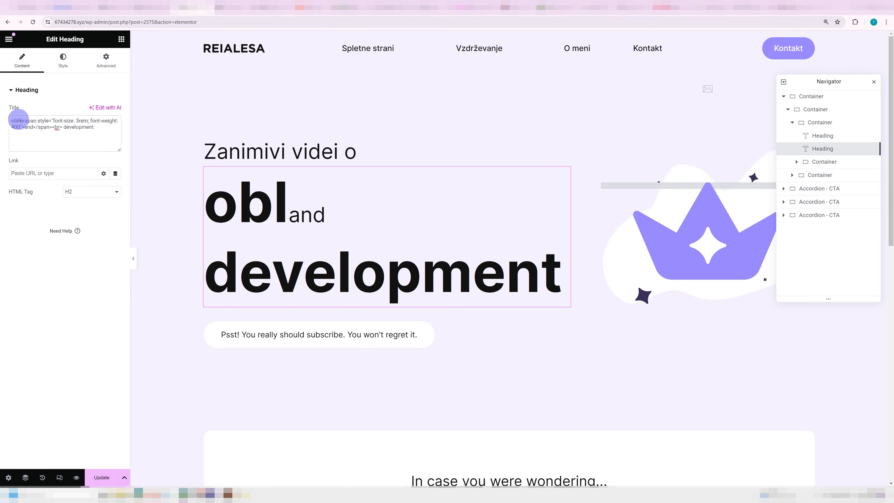
double_click(47, 127)
text(in)
double_click(90, 127)
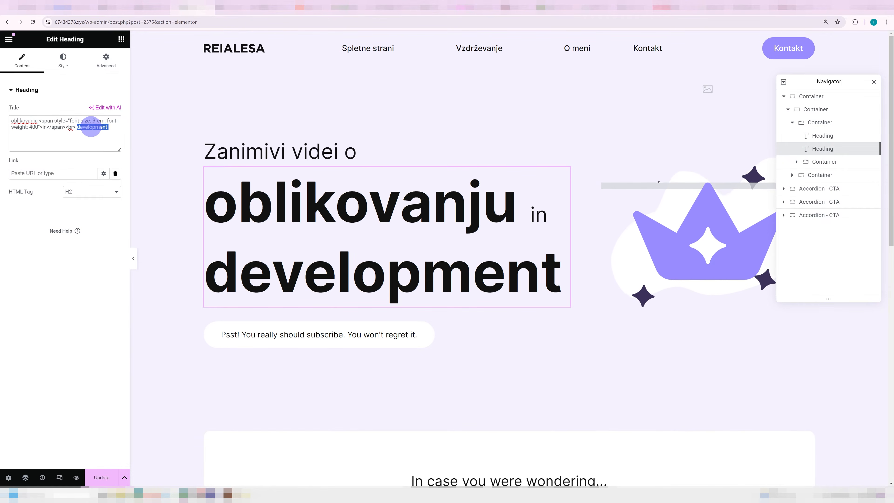
text(spletnih straneh)
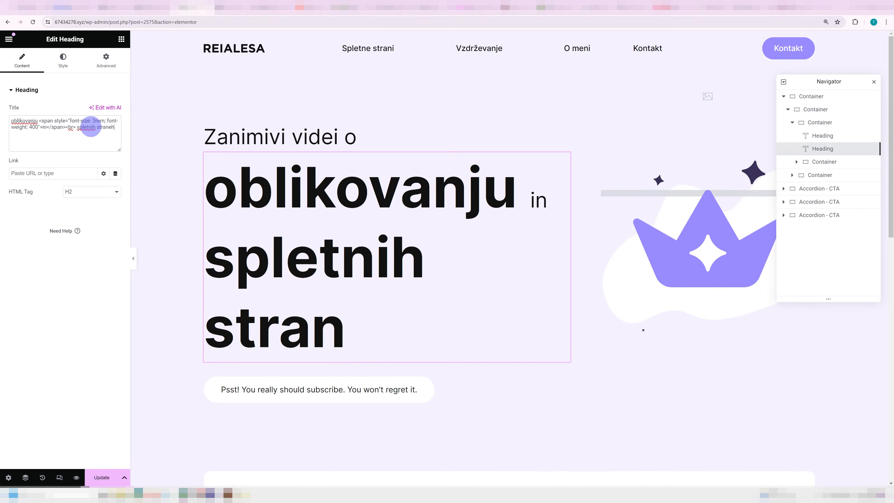
Step: Reduce the font size of the large hero heading in its typography settings
click(64, 62)
click(115, 148)
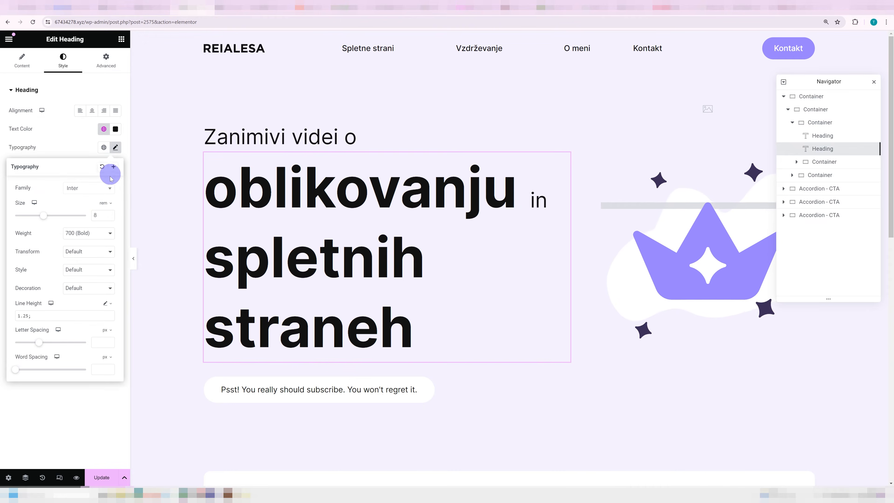
drag(100, 214, 90, 214)
Step: View the live site at 67434278.xyz and compare its English home page with the Slovenian version
text(67434278.xyz)
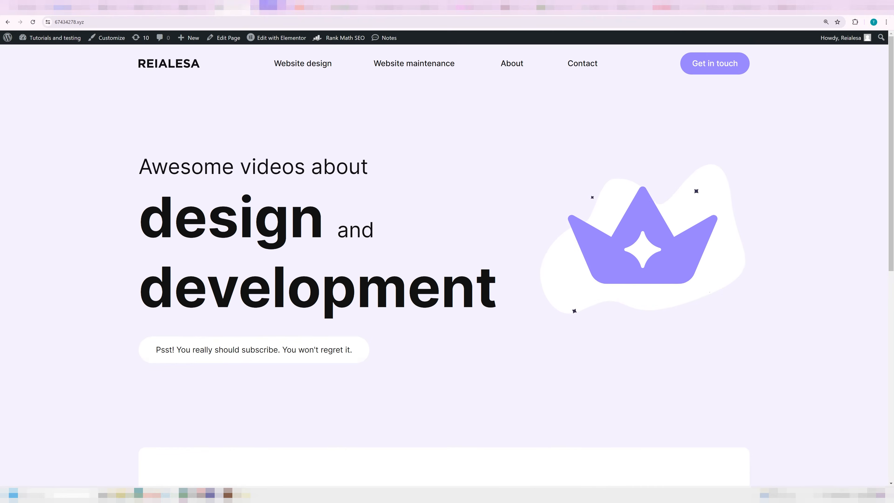
click(272, 5)
click(232, 4)
click(261, 4)
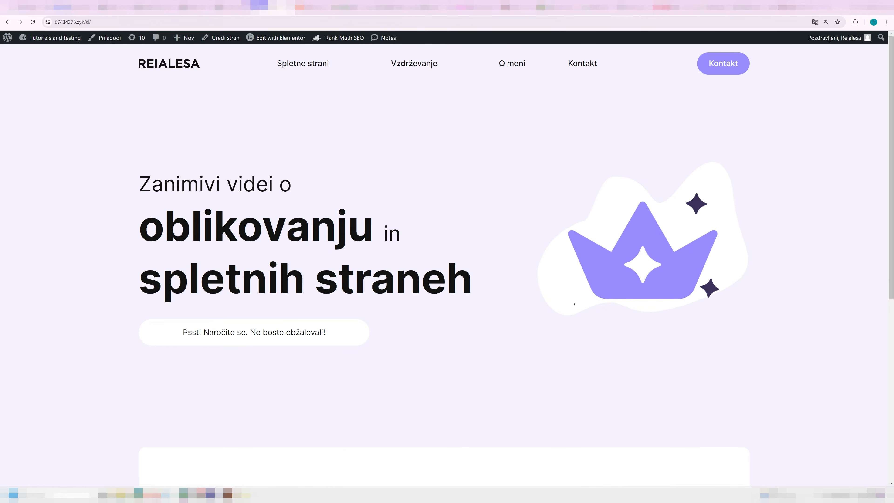
click(233, 4)
click(260, 4)
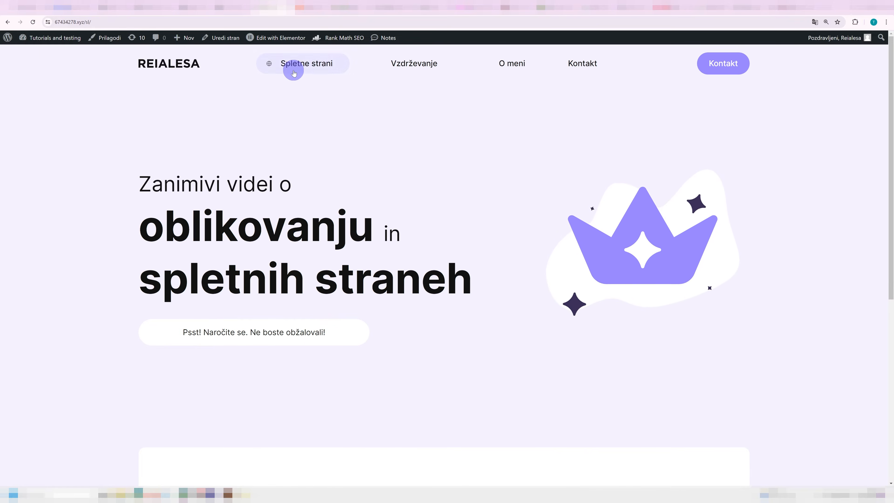
click(233, 4)
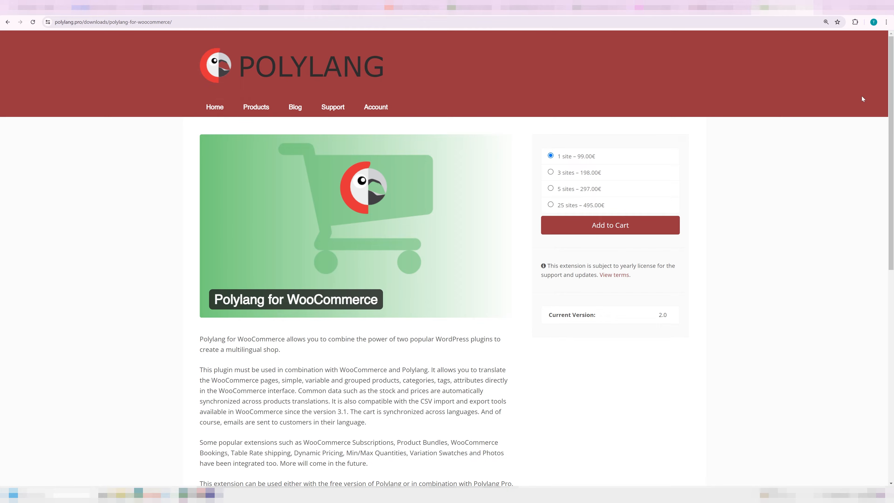
middle_click(871, 75)
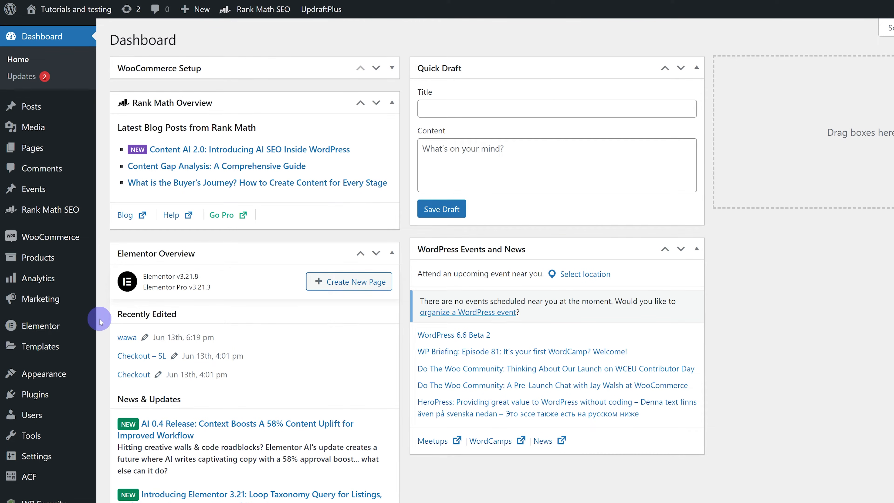
Step: Search for "Polylang" among new plugins in the WordPress dashboard, and install and activate the Polylang plugin
mouse_move(37, 394)
click(136, 397)
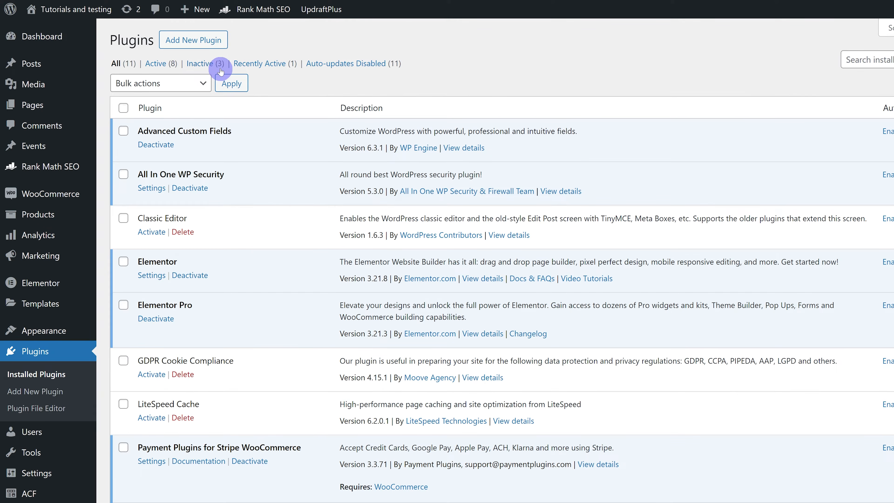
click(209, 44)
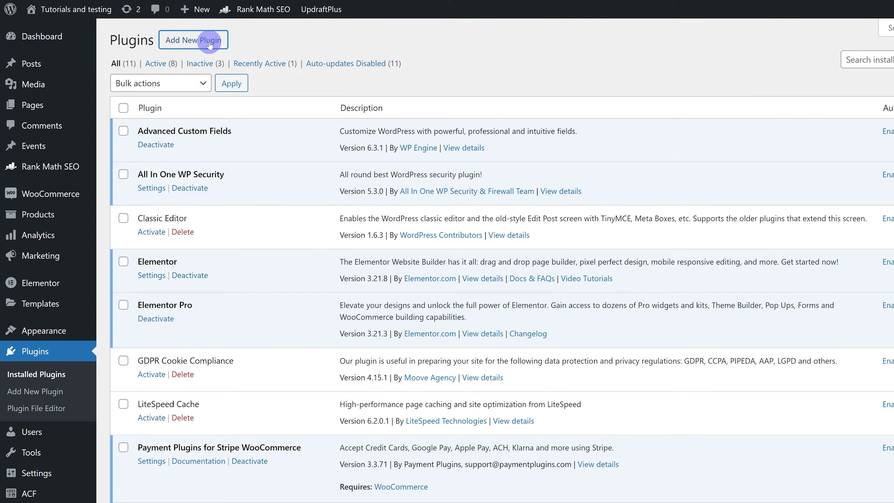
click(795, 94)
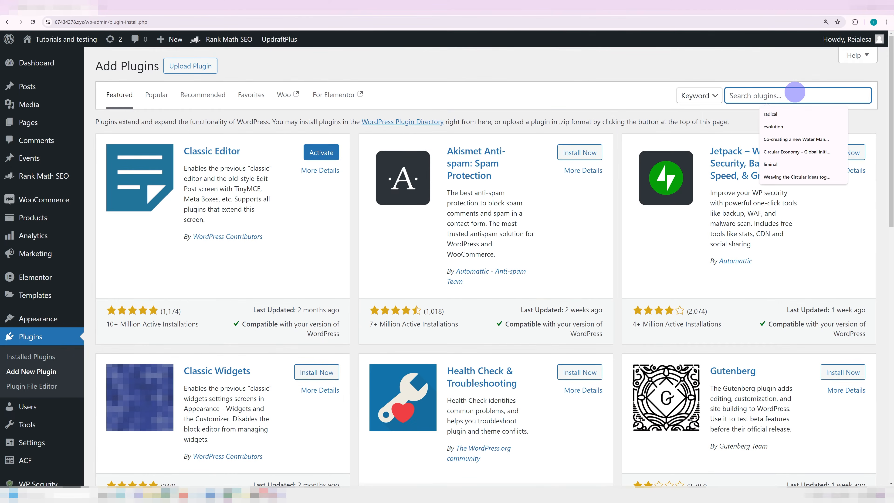
text(Polylang)
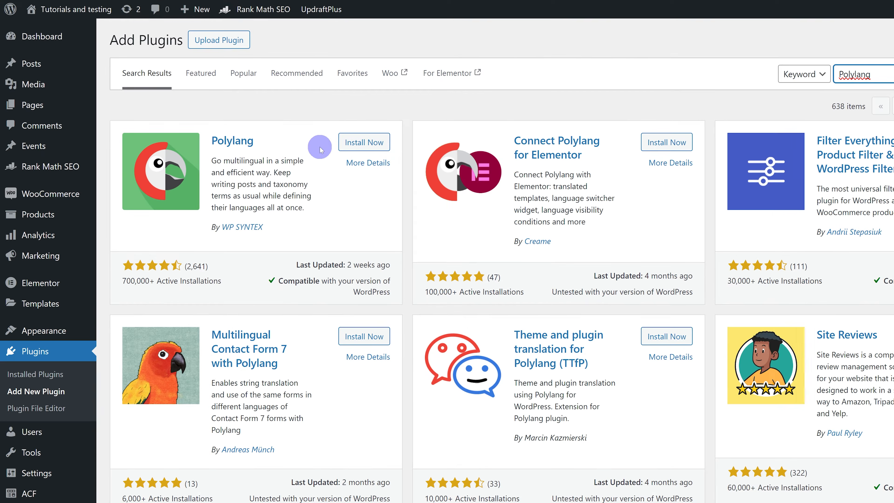
click(299, 155)
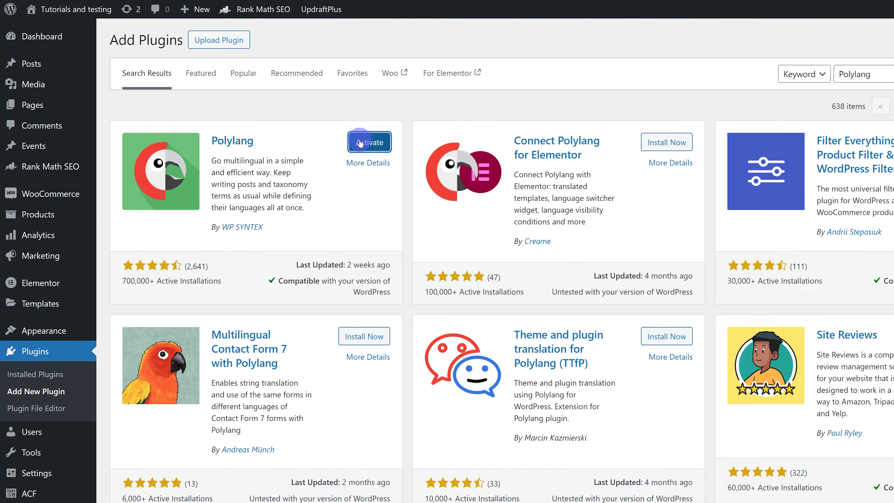
click(362, 142)
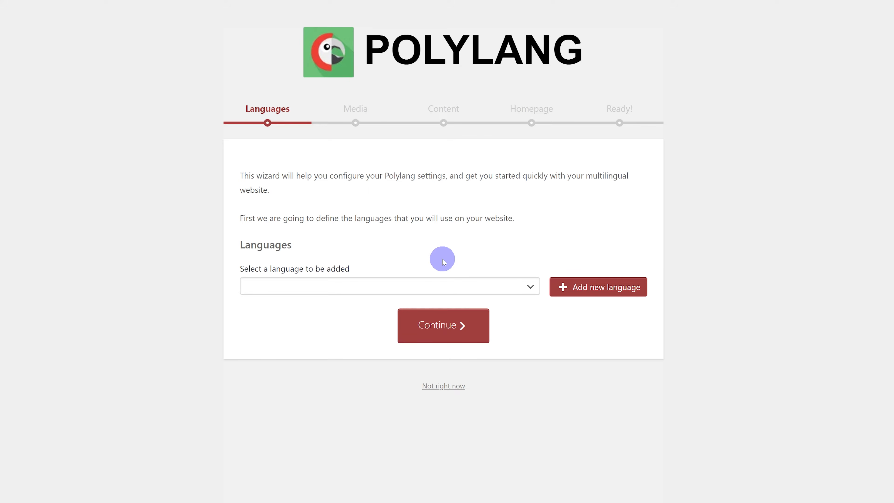
Step: Add English - en_US and Slovenščina - sl_SI as the website's languages in the Polylang setup wizard
key(e)
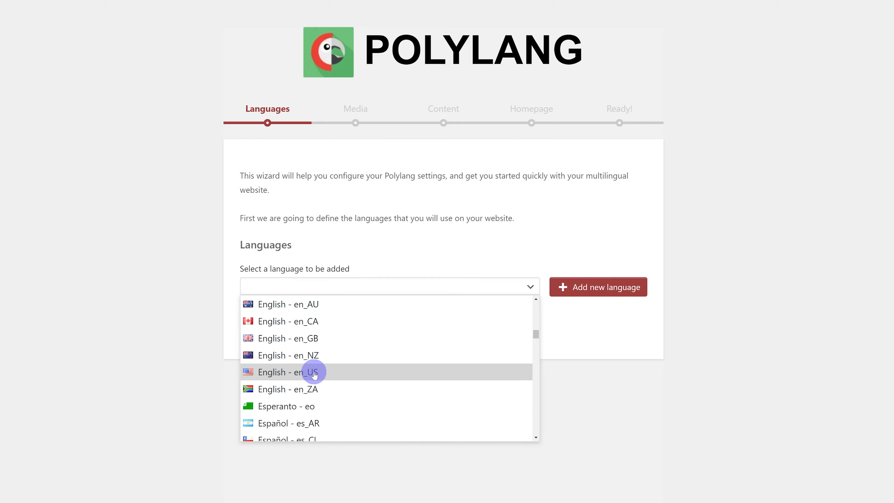
click(322, 372)
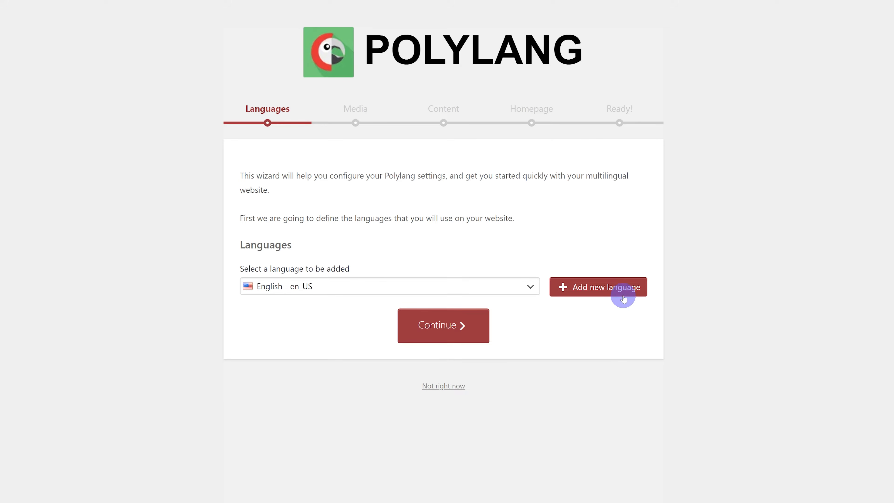
click(601, 294)
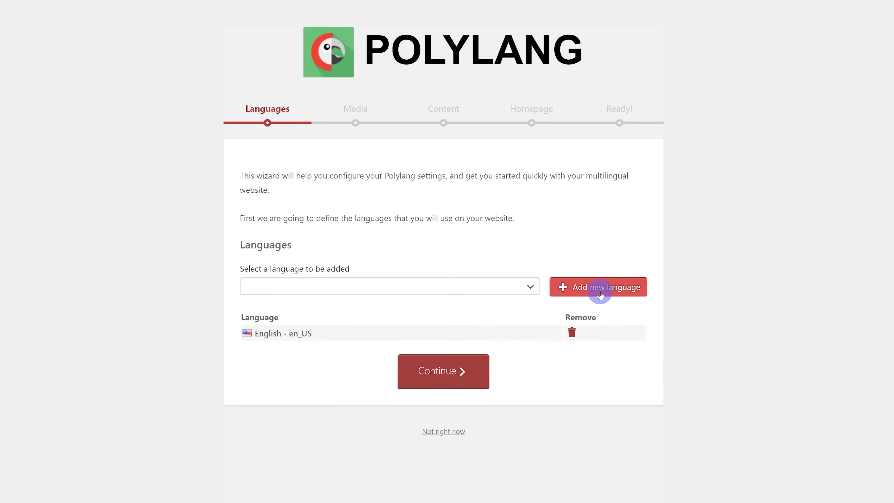
click(287, 287)
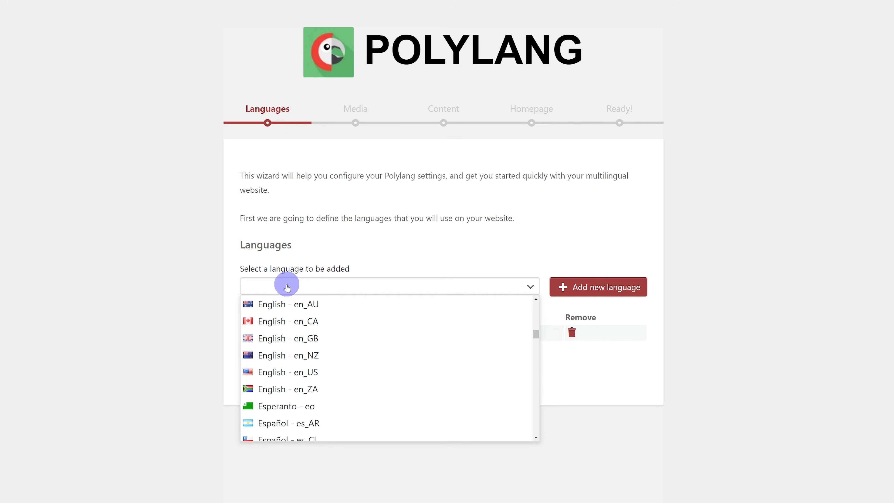
key(s)
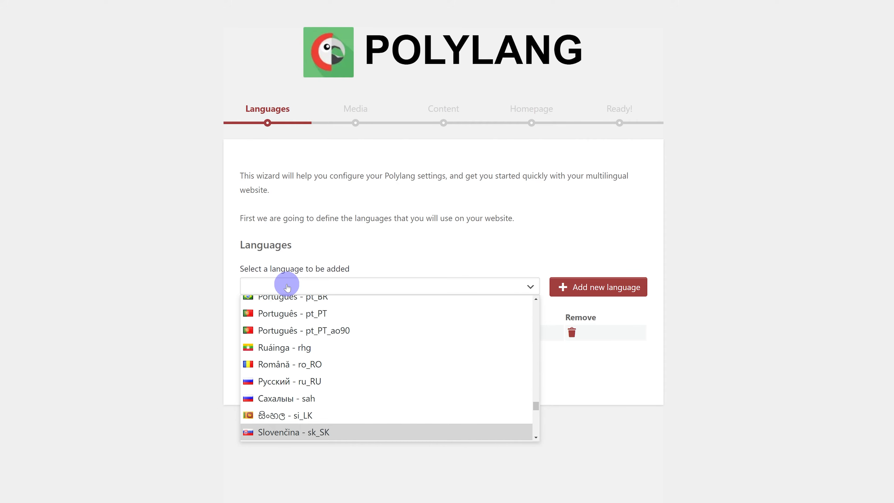
scroll(405, 330, down, 3)
click(360, 375)
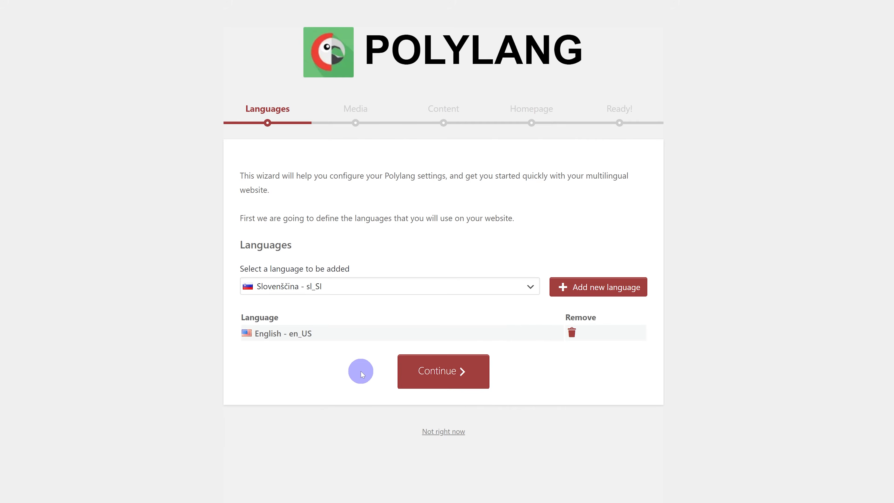
click(569, 292)
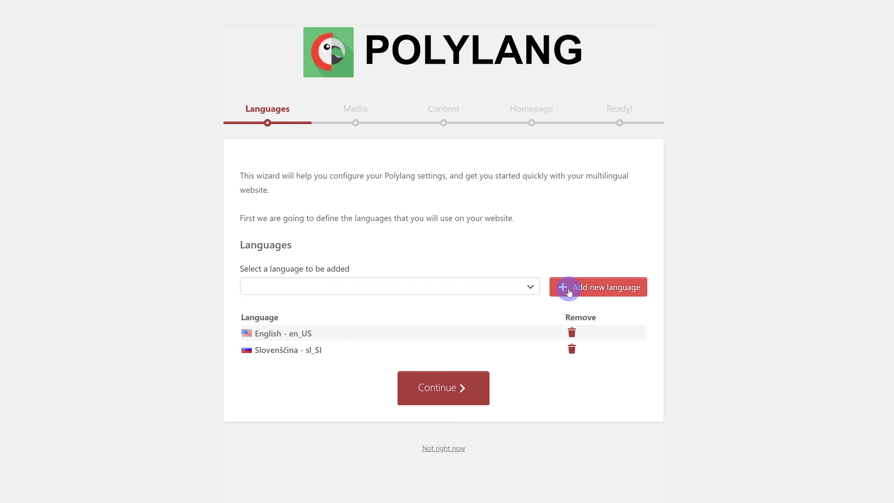
Step: Leave media translation disabled and assign English - en_US to all content without a language
click(421, 390)
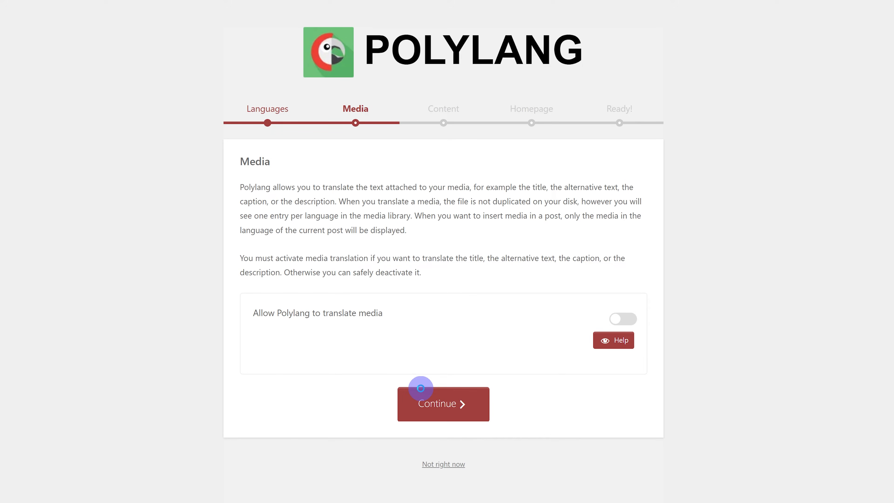
click(438, 402)
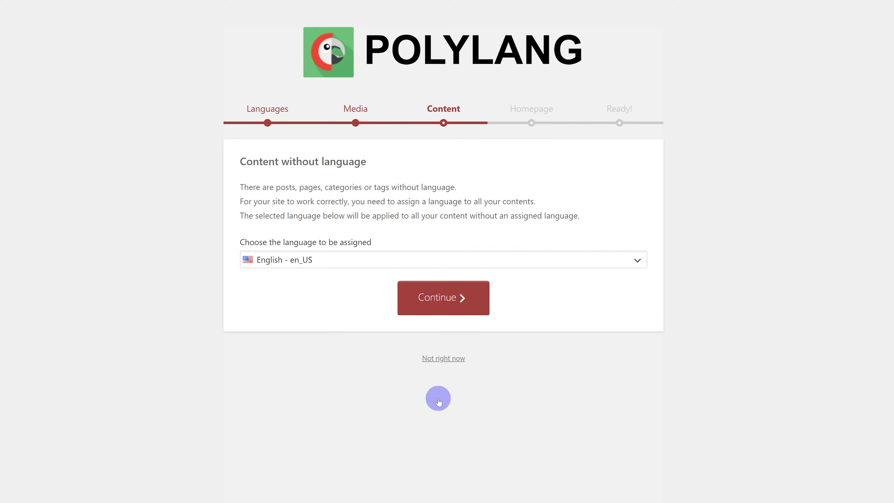
click(347, 260)
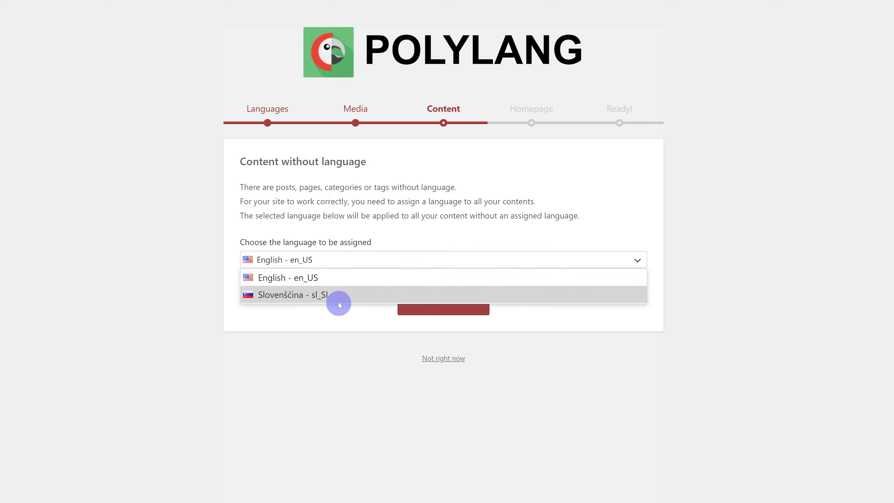
click(341, 278)
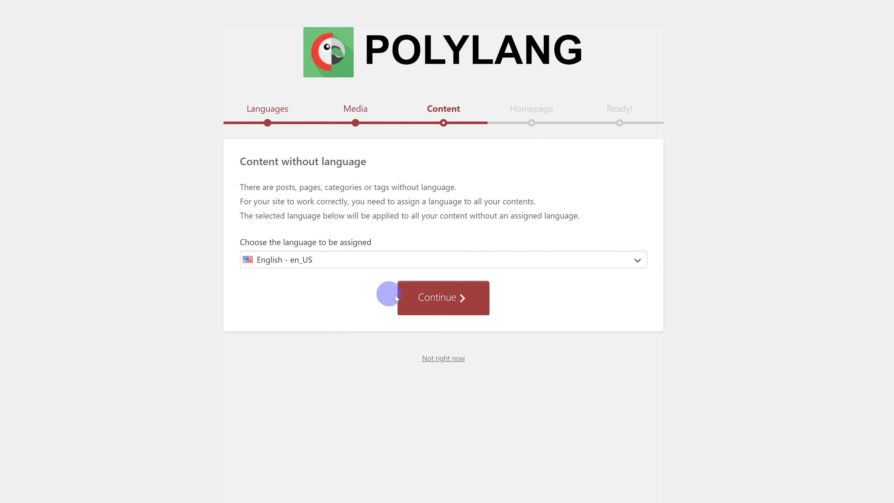
click(443, 308)
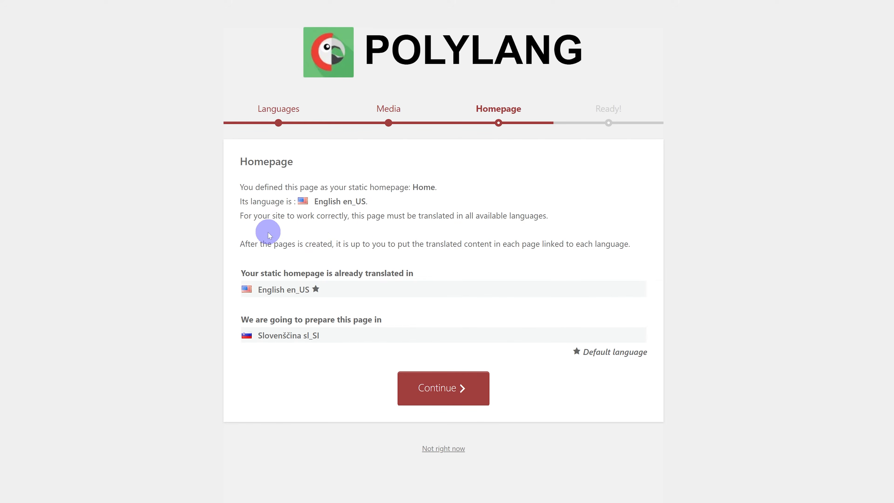
Step: Have the wizard prepare the static homepage in Slovenščina sl_SI, then finish the setup and return to the dashboard
drag(311, 290, 335, 292)
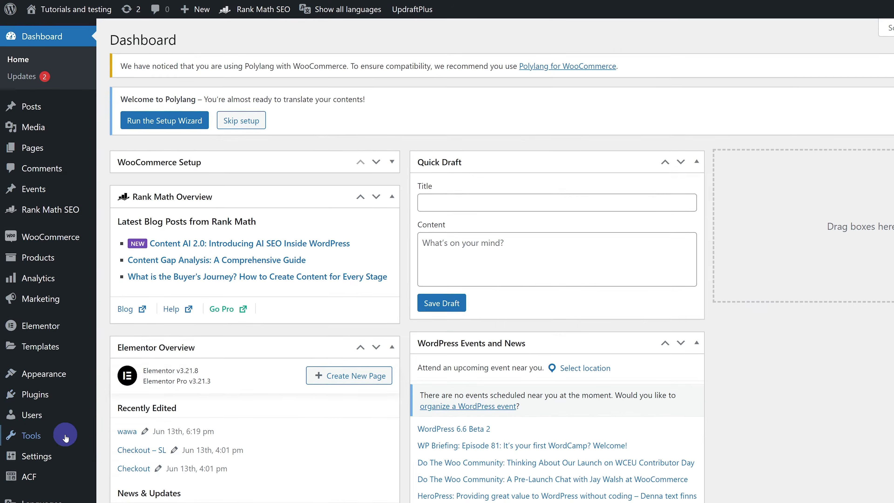
scroll(16, 423, down, 1)
mouse_move(22, 417)
click(131, 405)
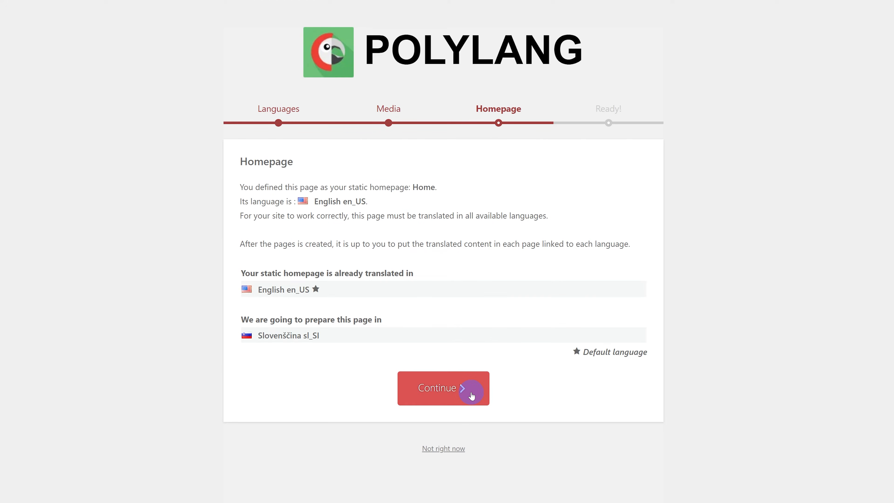
click(472, 396)
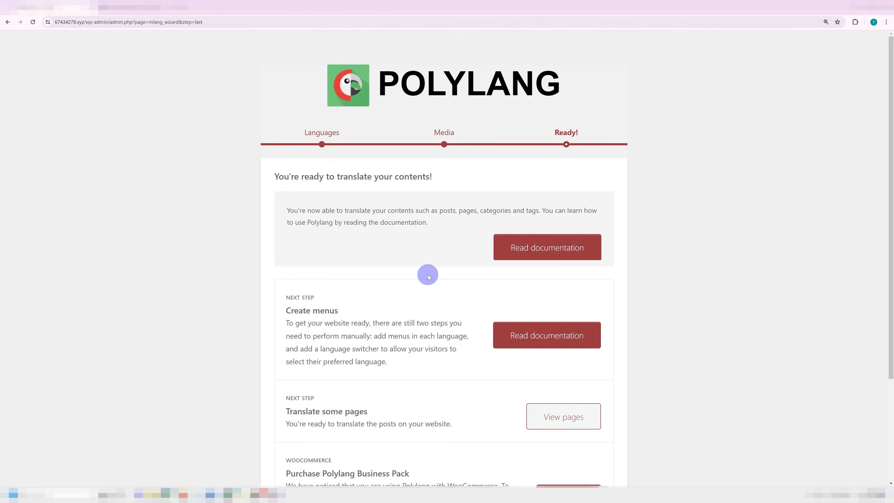
scroll(427, 275, down, 4)
click(378, 438)
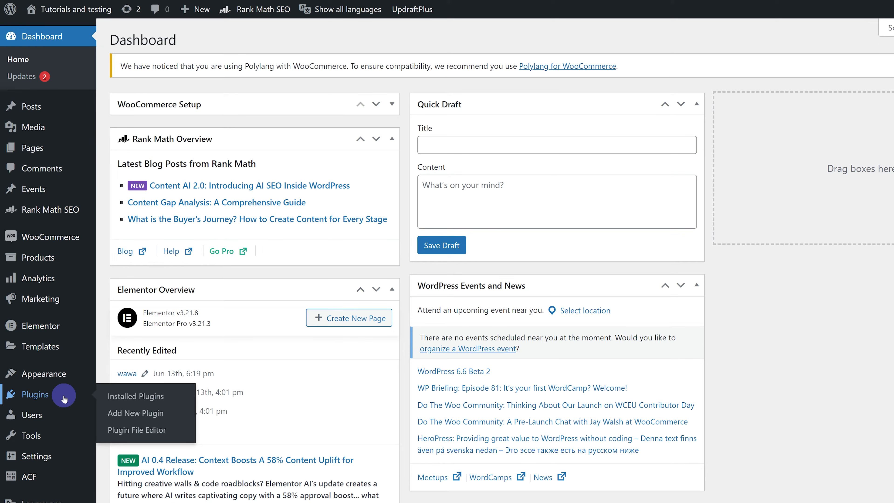
Step: Search for "polylang" among new plugins, and install and activate Connect Polylang for Elementor
click(54, 399)
click(160, 416)
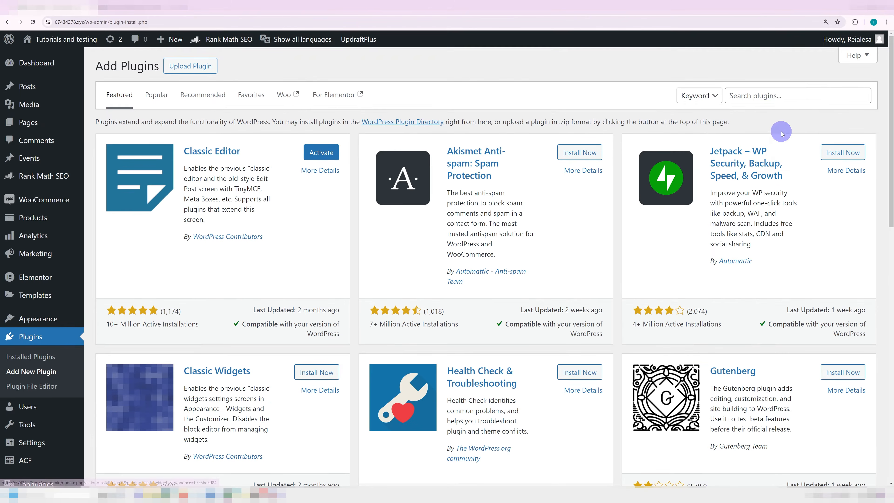
click(776, 96)
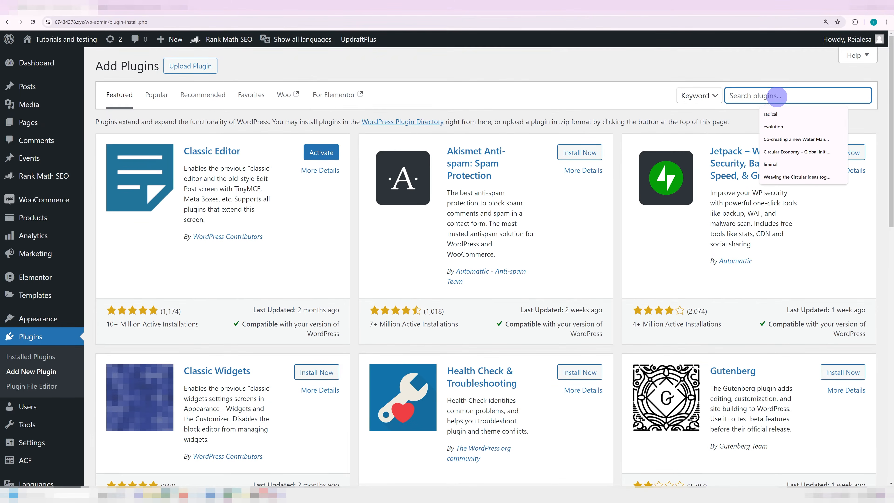
text(polylang)
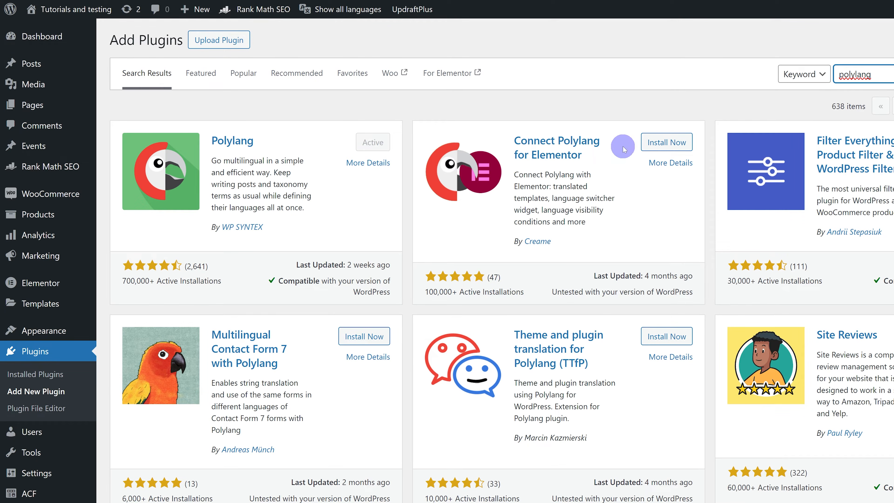
click(651, 143)
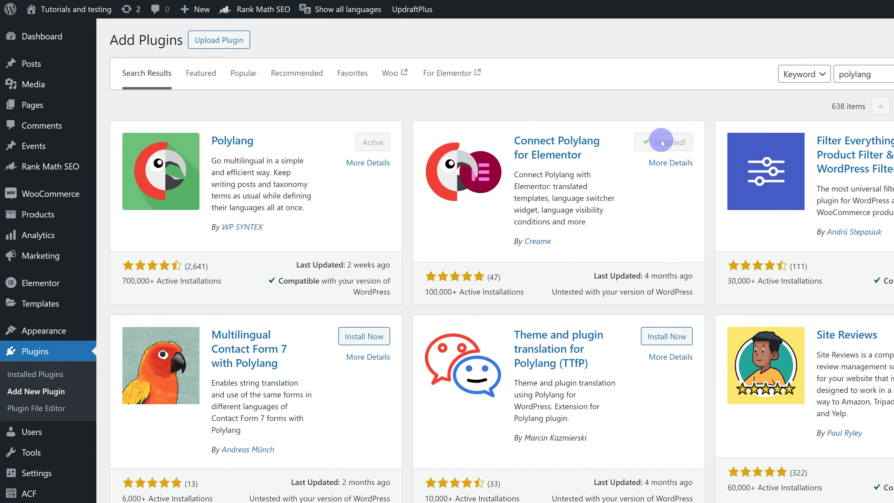
click(662, 143)
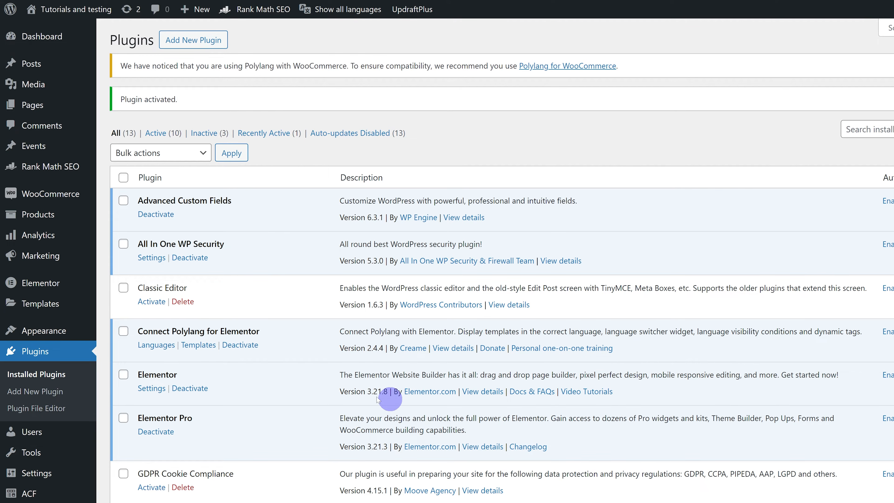
Step: Open Polylang's Languages page and examine the form for adding a language, including its list of available languages
scroll(53, 391, down, 5)
mouse_move(50, 470)
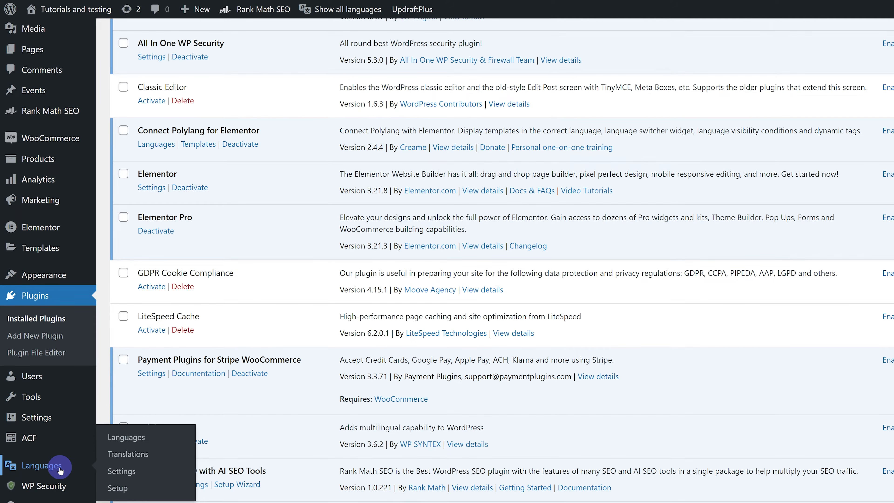
click(131, 446)
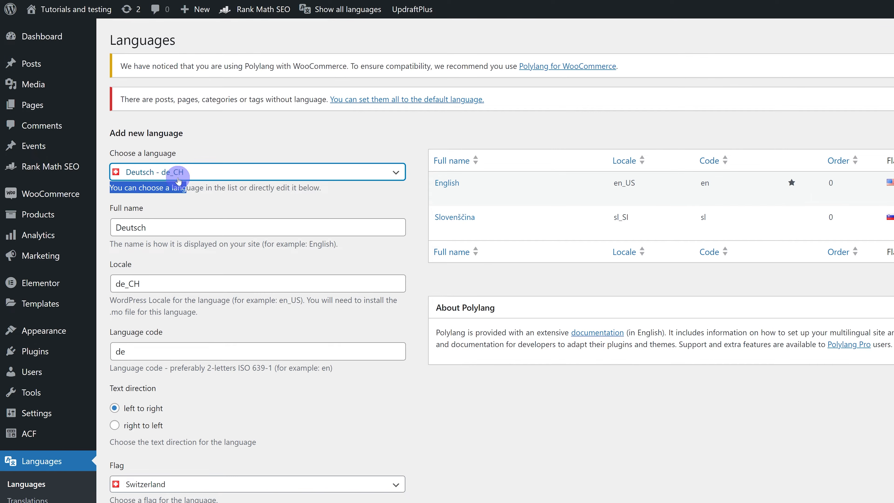
click(229, 172)
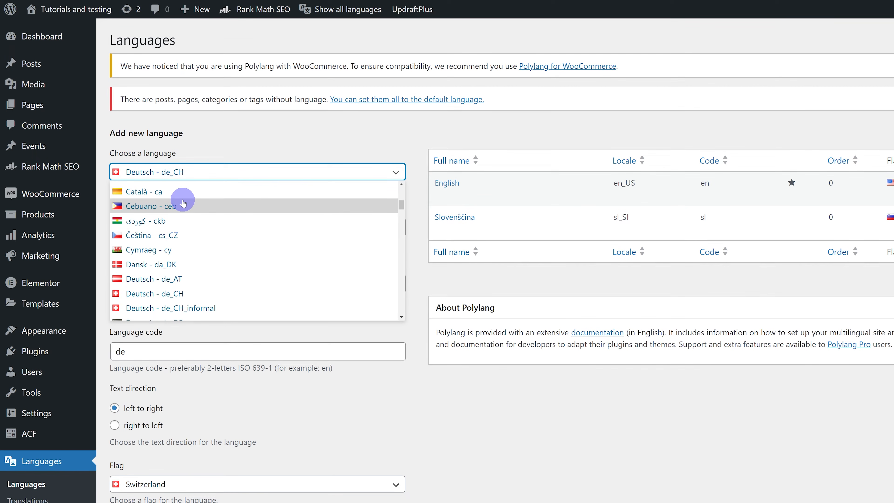
click(213, 173)
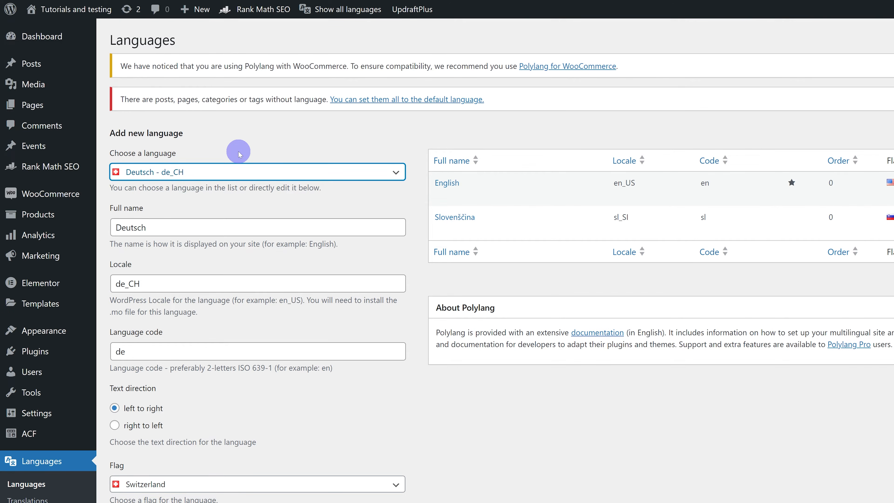
scroll(344, 233, down, 2)
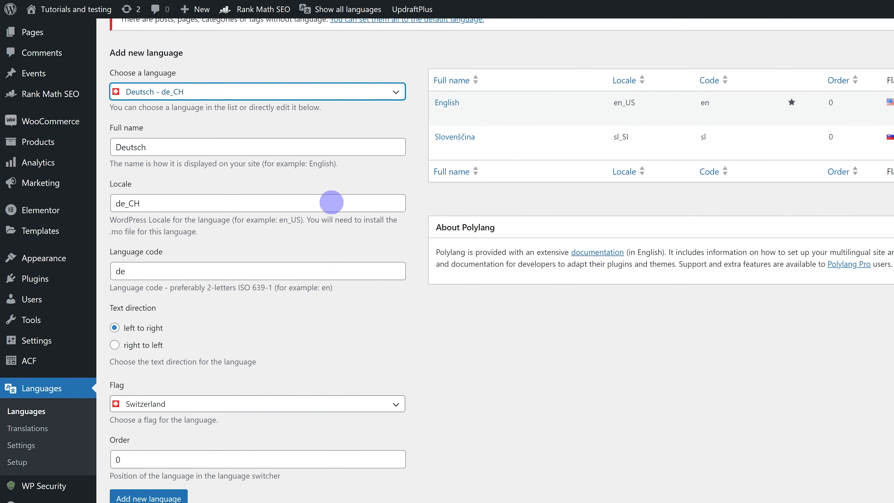
Step: Open the English language entry and examine its editable settings, including flag and order
click(440, 118)
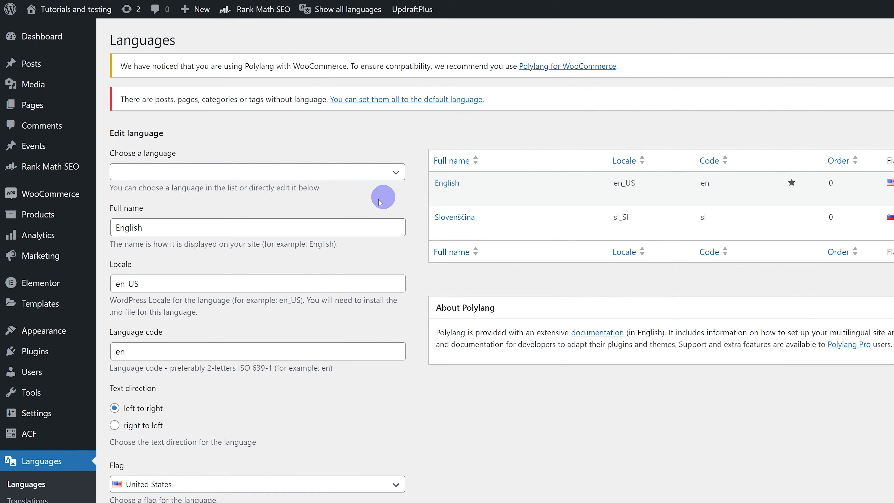
scroll(383, 194, down, 3)
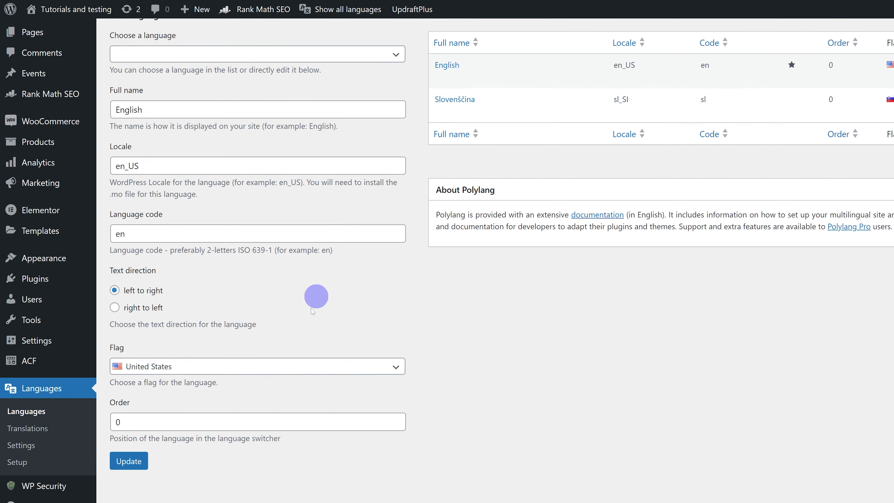
click(130, 402)
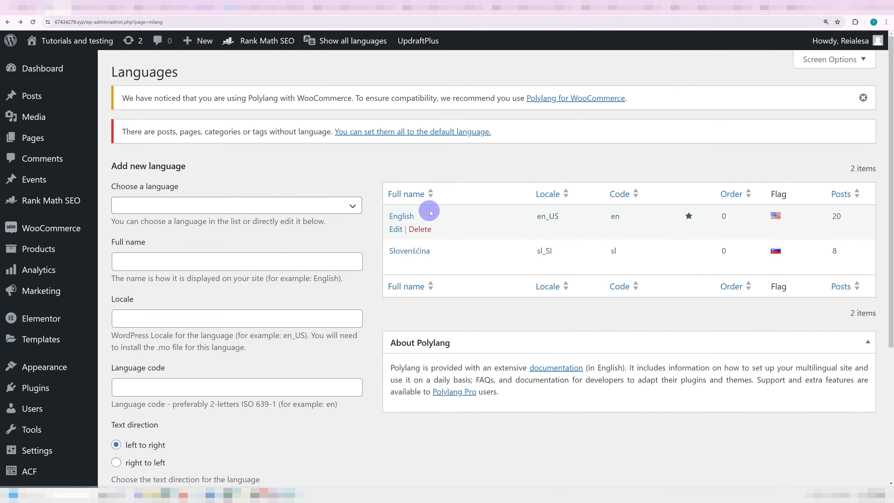
Step: Set the English language's order to 2, save the update, and check the live home page
click(394, 228)
scroll(172, 366, down, 5)
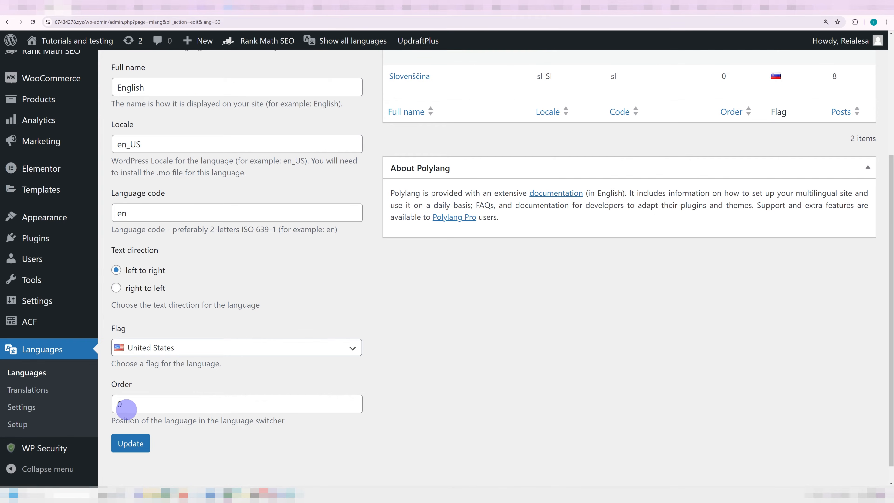
click(130, 405)
key(BackSpace)
text(2)
click(132, 443)
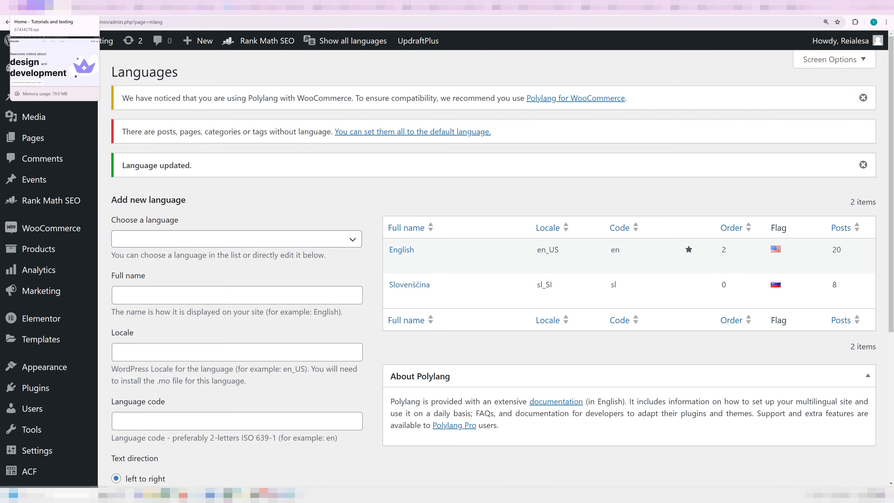
click(31, 6)
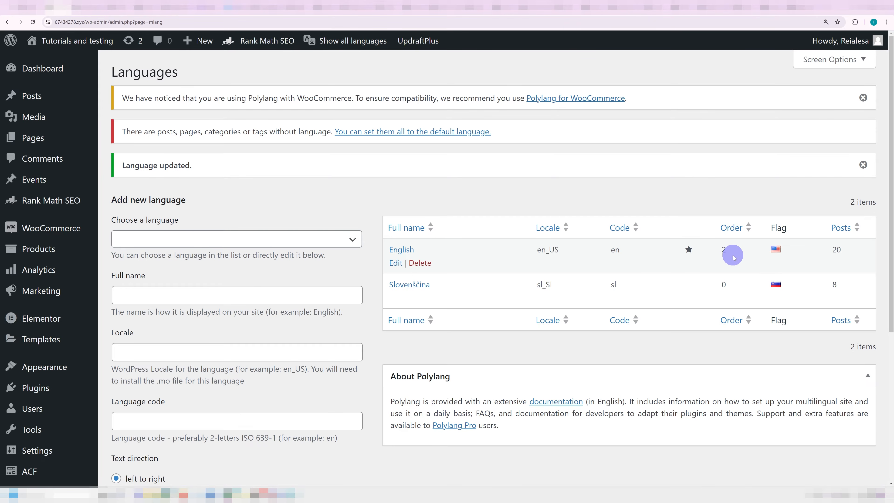
click(711, 281)
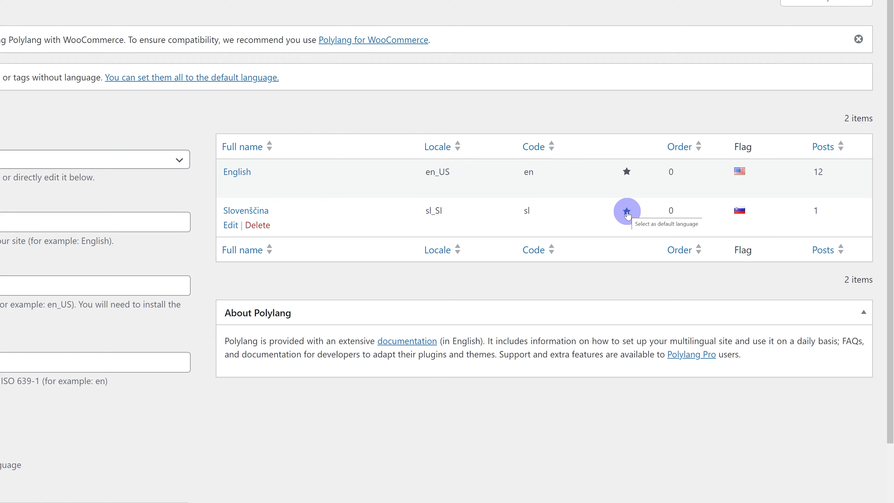
Step: Examine Slovenščina's default-language option and the notice about posts, pages, categories or tags without a language
click(627, 212)
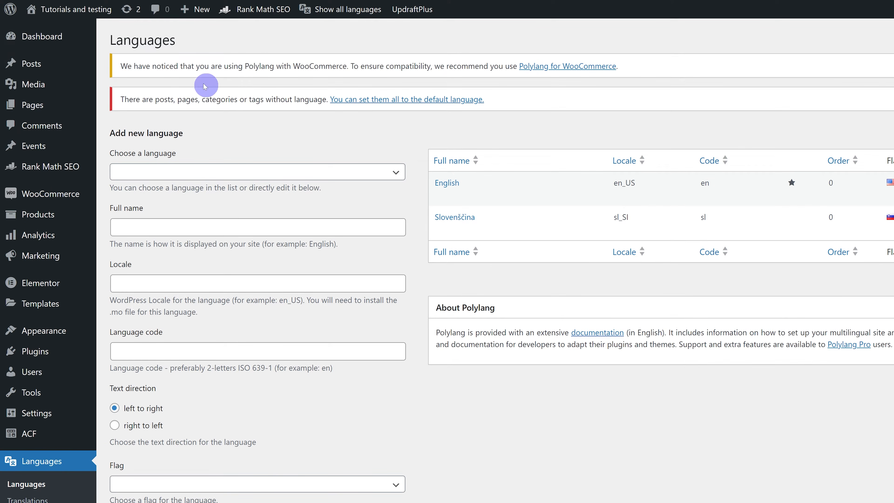
drag(121, 99, 323, 109)
click(314, 119)
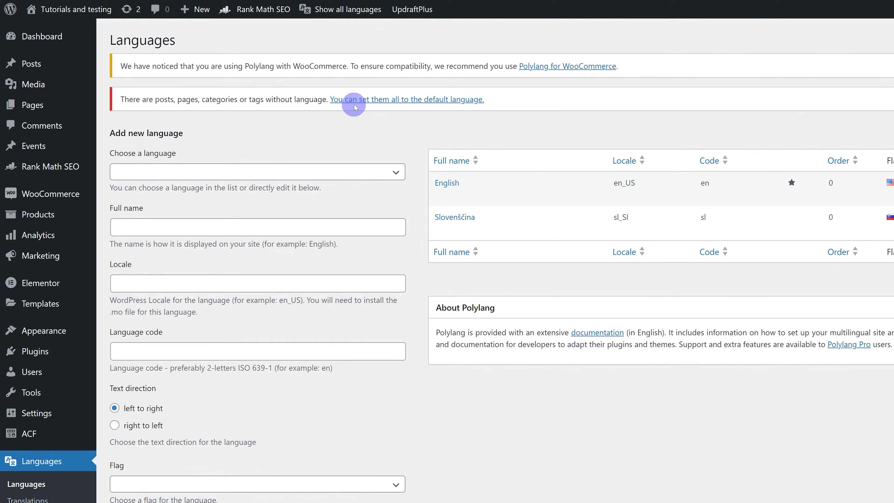
Step: Set all content without a language to the default language, and open Polylang's settings
click(354, 107)
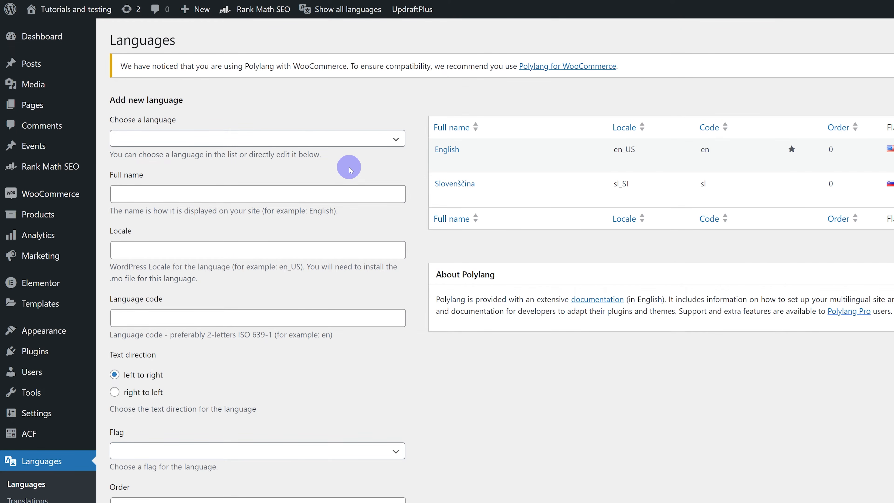
scroll(389, 293, down, 1)
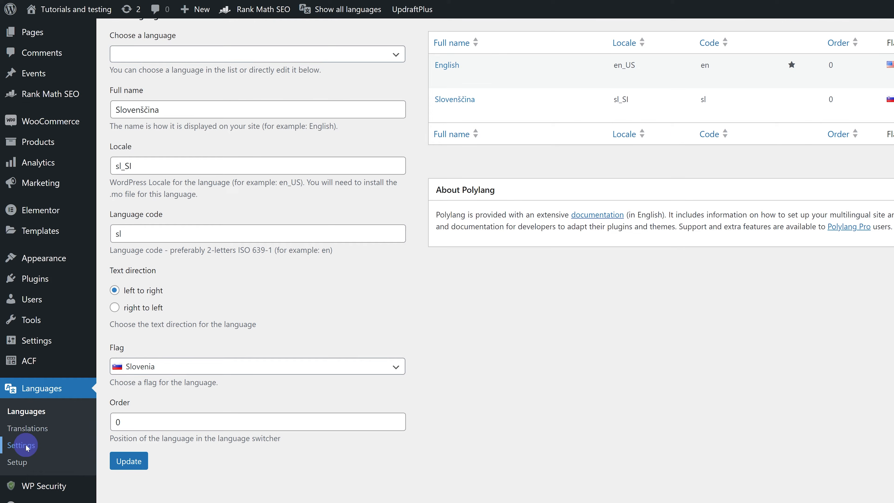
click(25, 445)
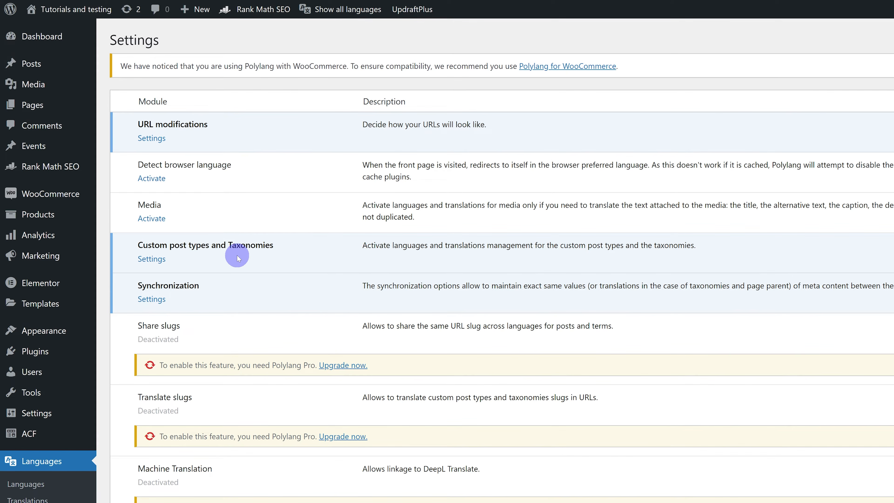
Step: Open the URL modifications settings and examine the directory-name option, including the language code and post slug in its example URL
drag(139, 124, 224, 128)
click(157, 138)
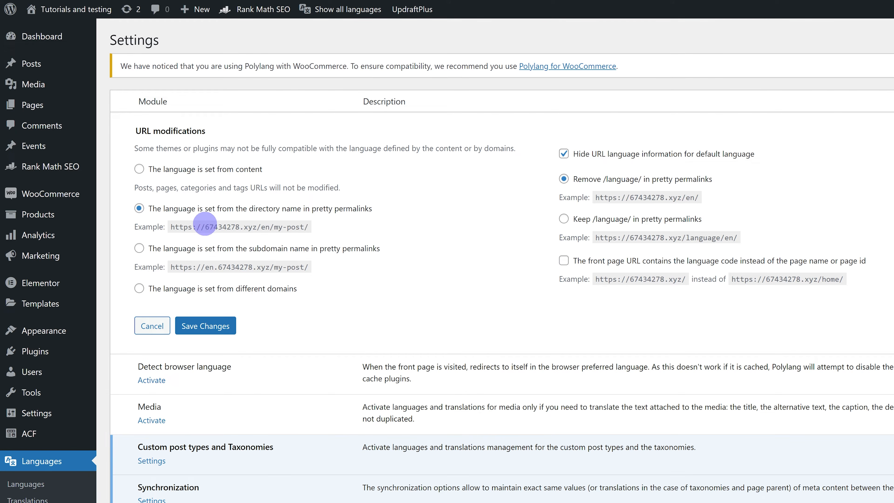
drag(149, 208, 221, 211)
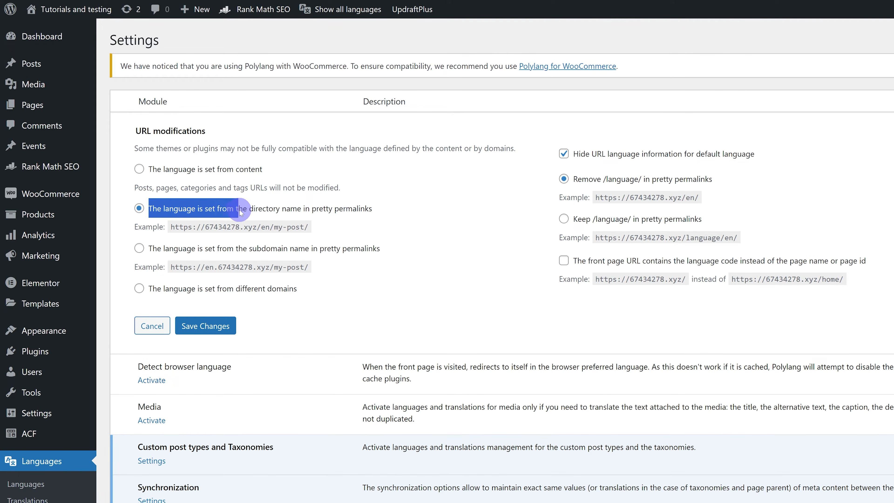
drag(310, 214, 378, 215)
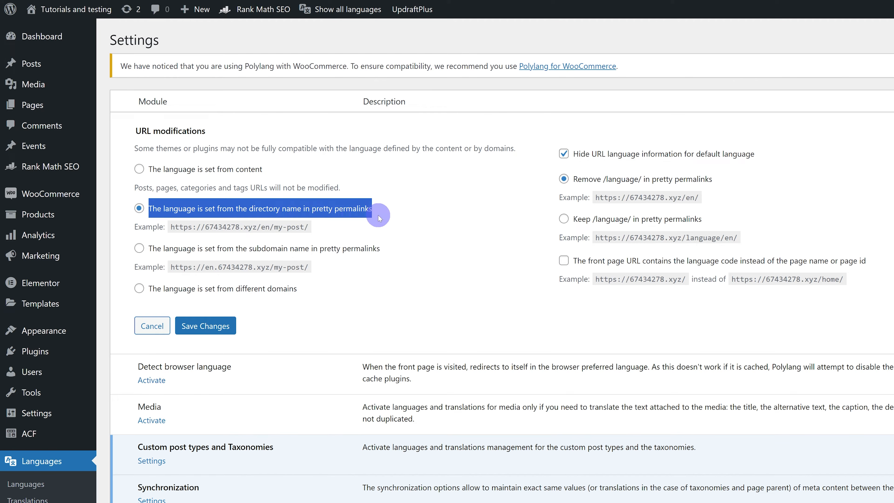
click(378, 214)
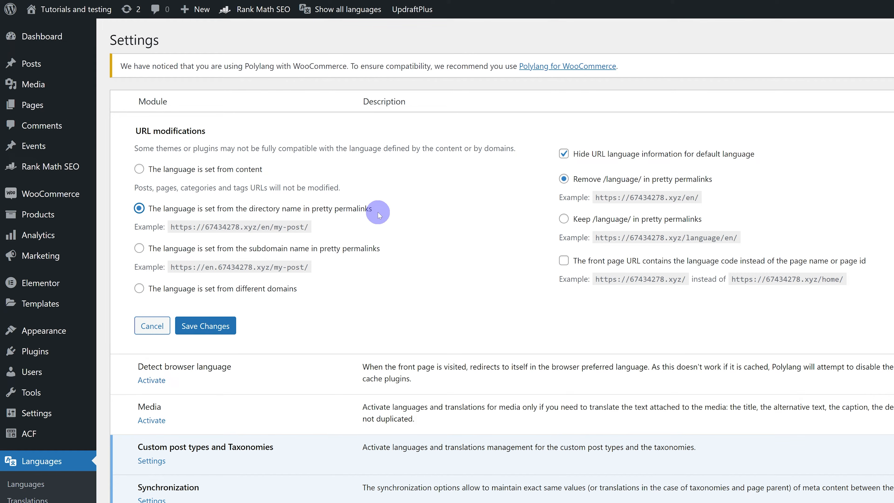
drag(170, 227, 323, 227)
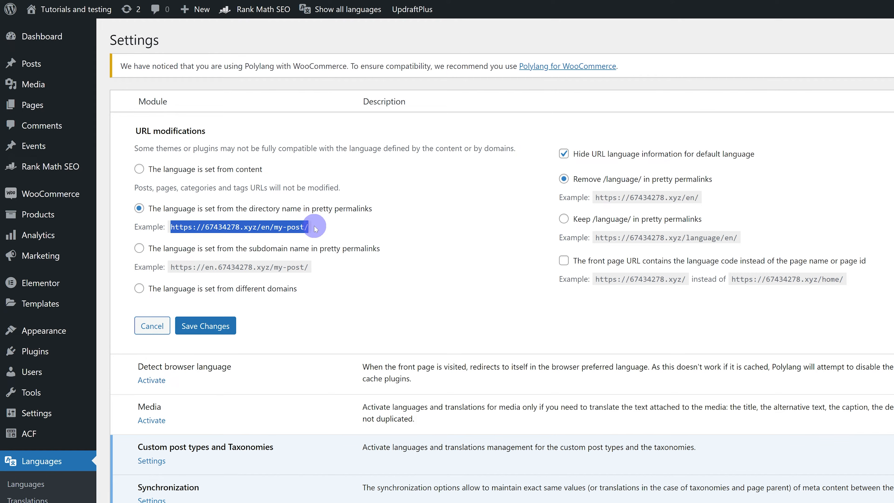
click(259, 227)
drag(259, 227, 205, 227)
drag(262, 227, 334, 227)
click(257, 228)
mouse_move(257, 228)
mouse_down()
mouse_move(284, 228)
mouse_move(272, 229)
mouse_up()
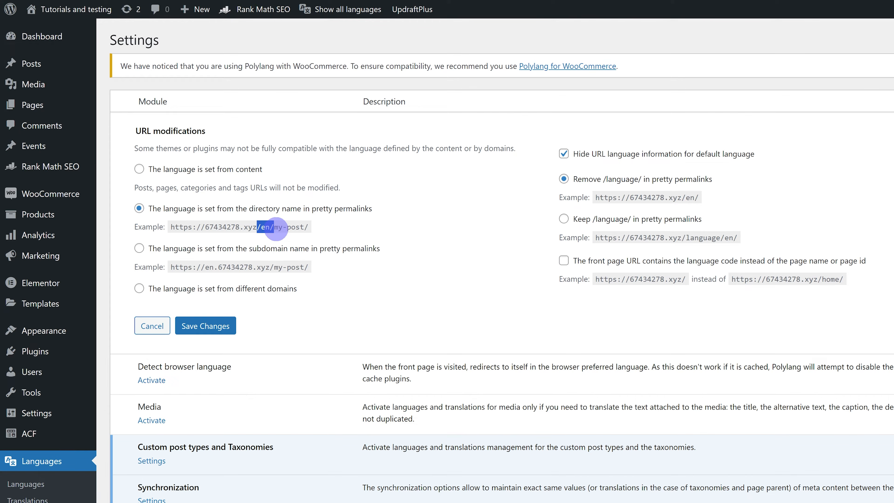
drag(308, 227, 270, 227)
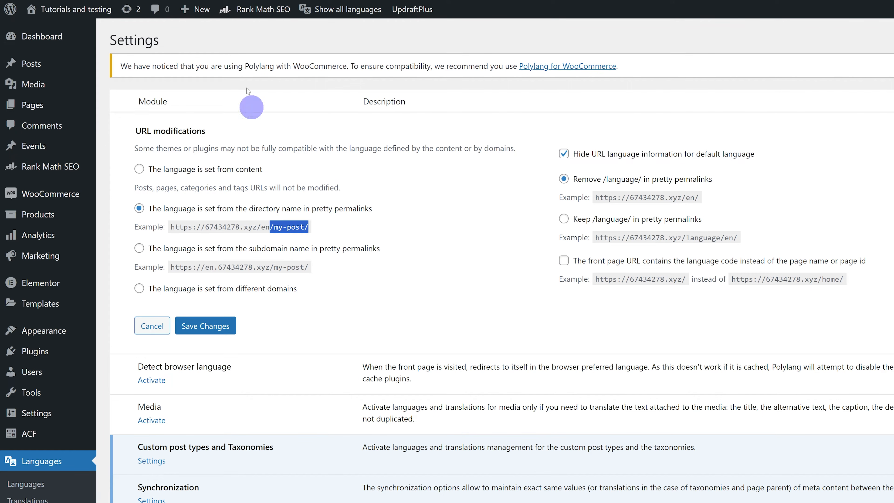
Step: Open the Pages list separately and inspect the slug of the "Elementor – reveal on hover" page in Quick Edit
middle_click(52, 105)
click(150, 0)
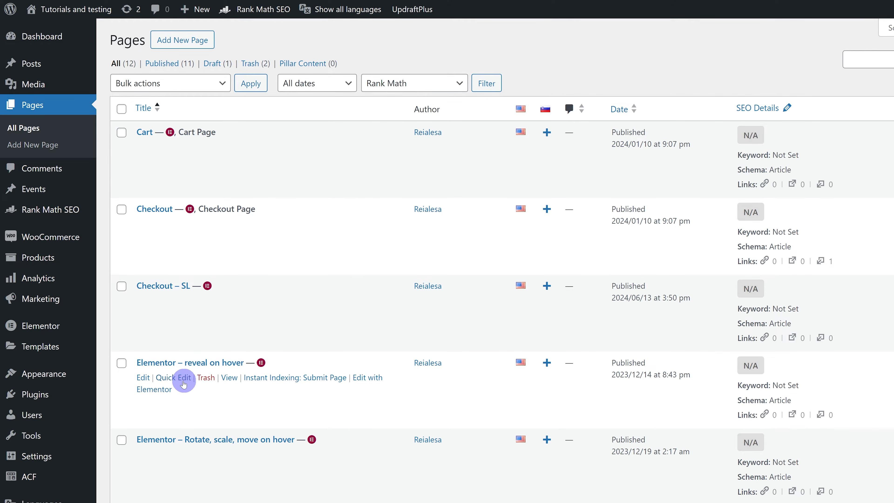
click(187, 380)
drag(175, 407, 286, 401)
key(ctrl+a)
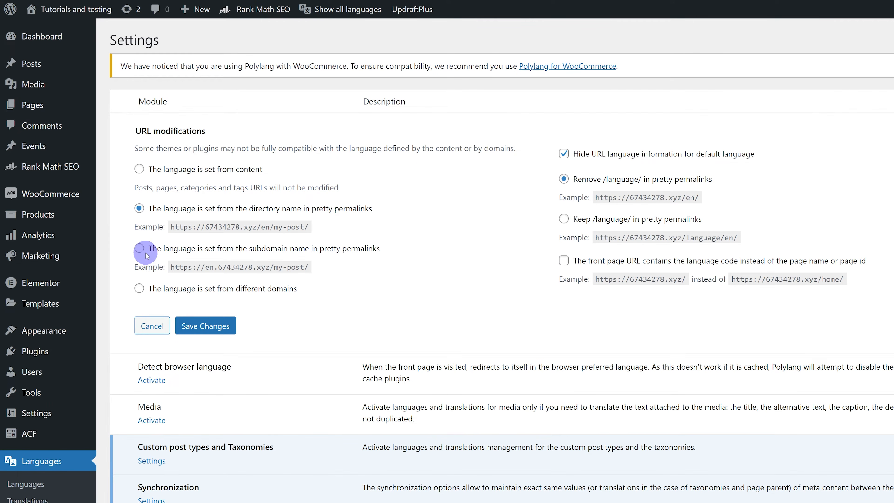
Step: Review the directory-name example URL, and switch hiding of URL language information for the default language off and back on
drag(172, 216, 346, 235)
click(243, 227)
click(347, 233)
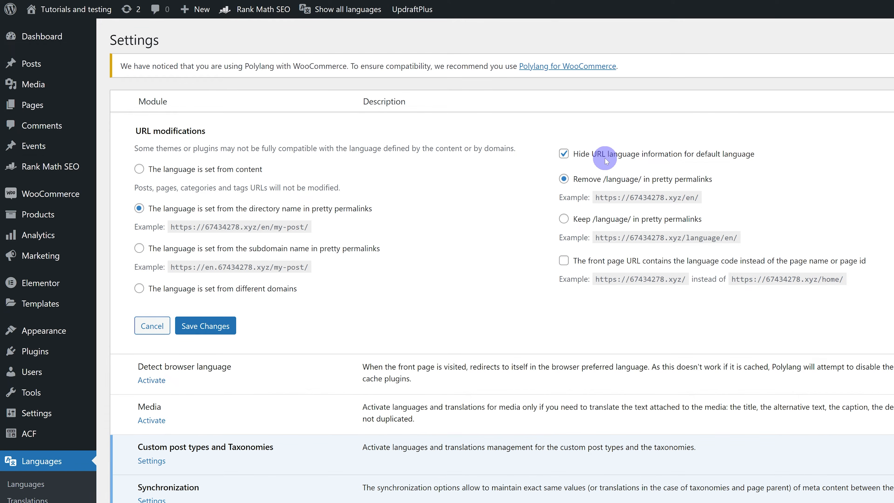
click(561, 158)
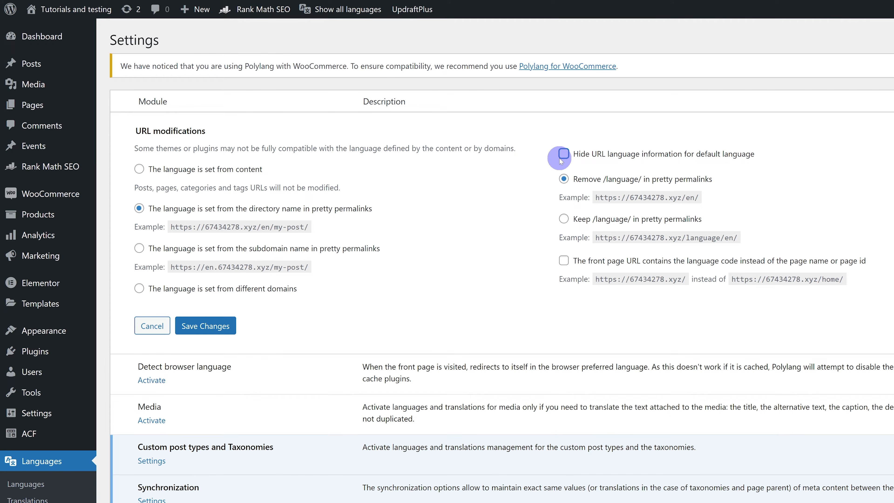
click(566, 155)
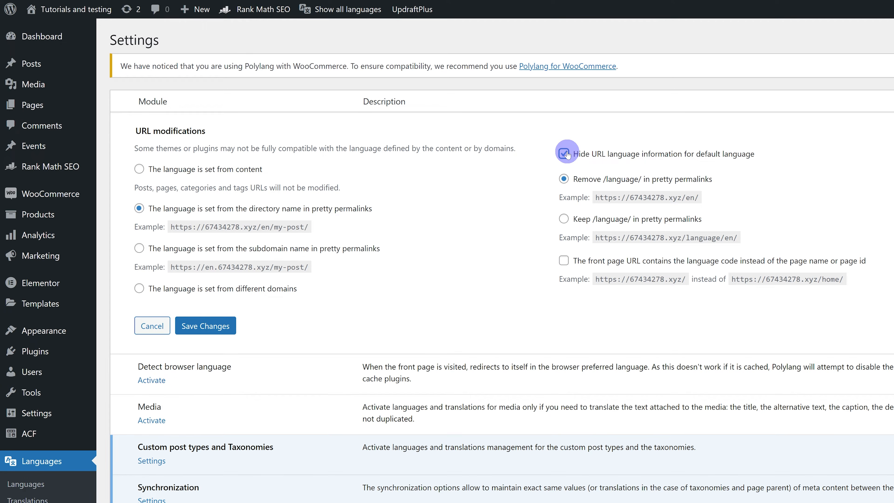
Step: Make the front page URL contain the language code instead of the page name or ID, and save the URL modifications
click(564, 261)
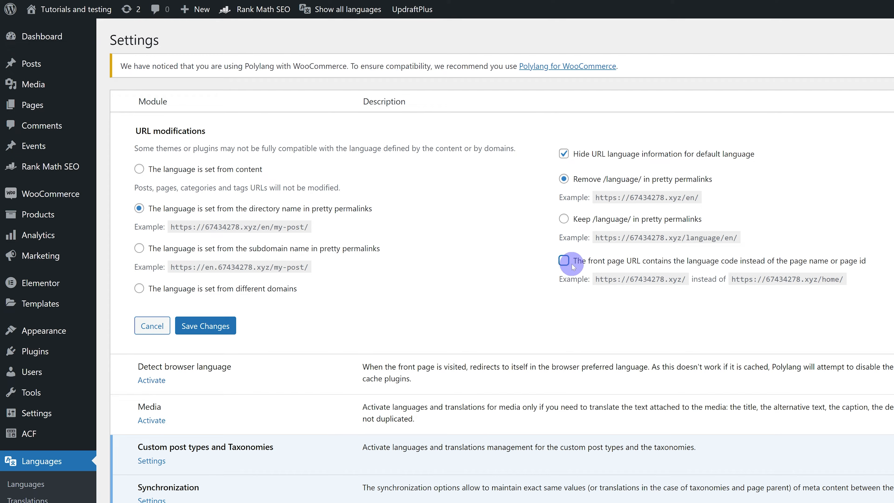
drag(570, 263, 606, 266)
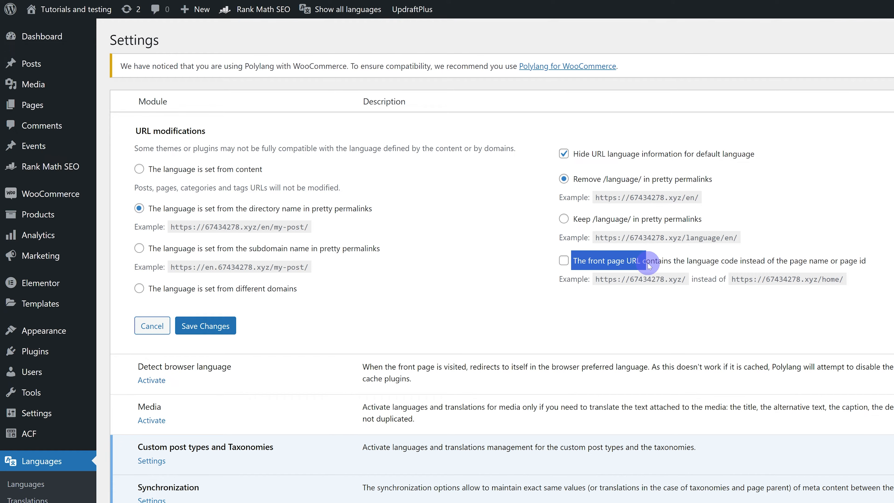
click(564, 261)
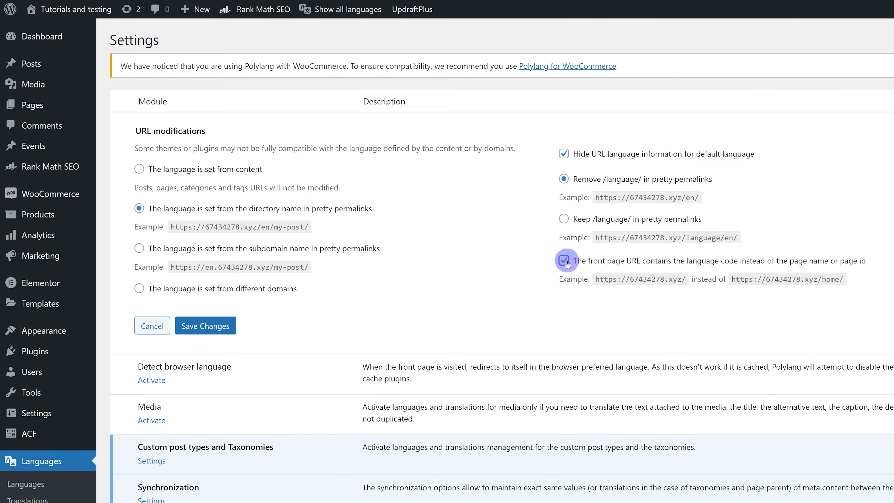
click(234, 329)
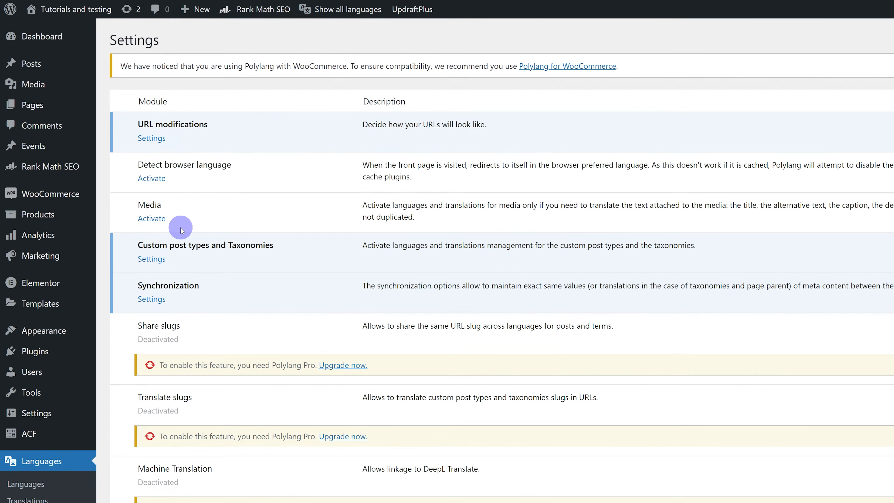
Step: Examine the Detect browser language module
drag(136, 164, 221, 169)
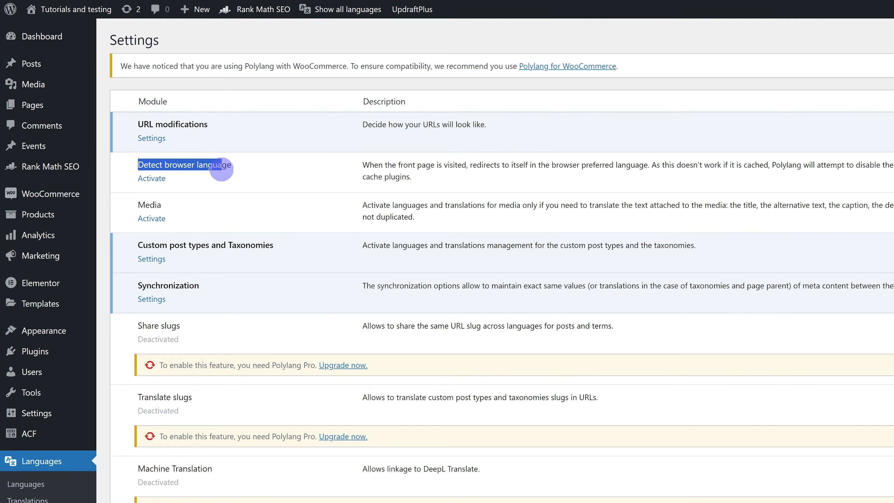
click(221, 236)
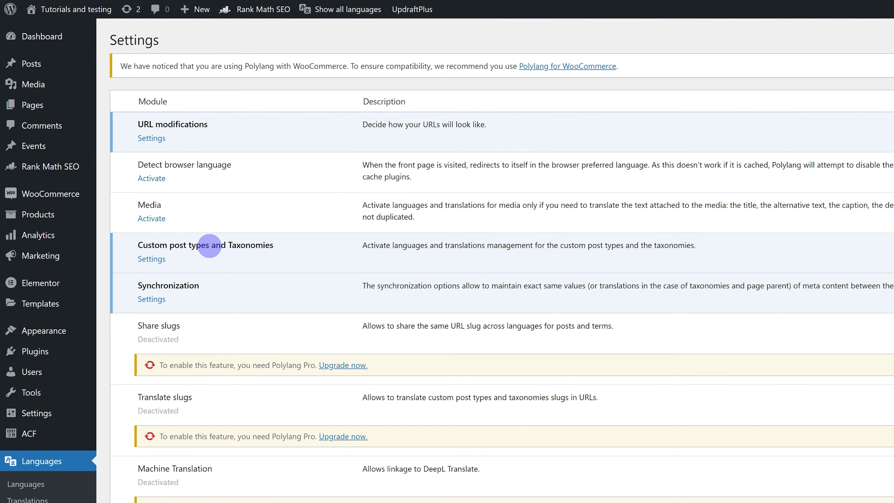
Step: Open the Custom post types and Taxonomies settings, and check the custom post types defined in ACF
click(153, 260)
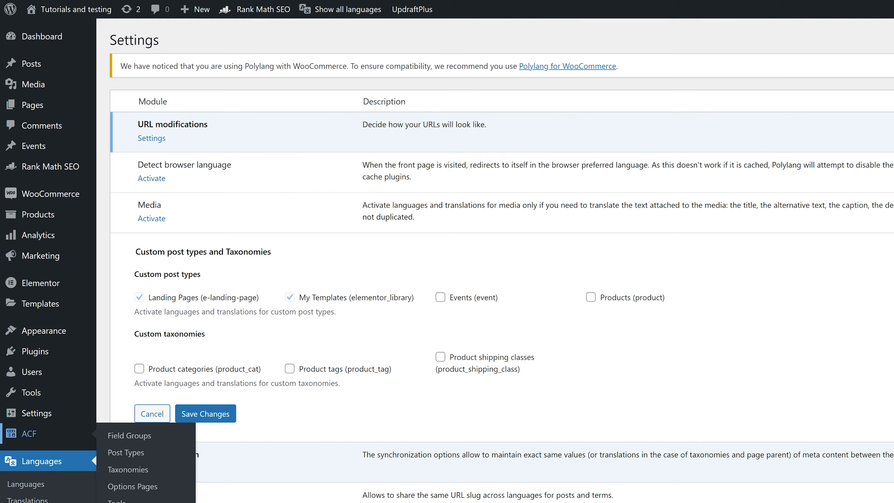
click(38, 437)
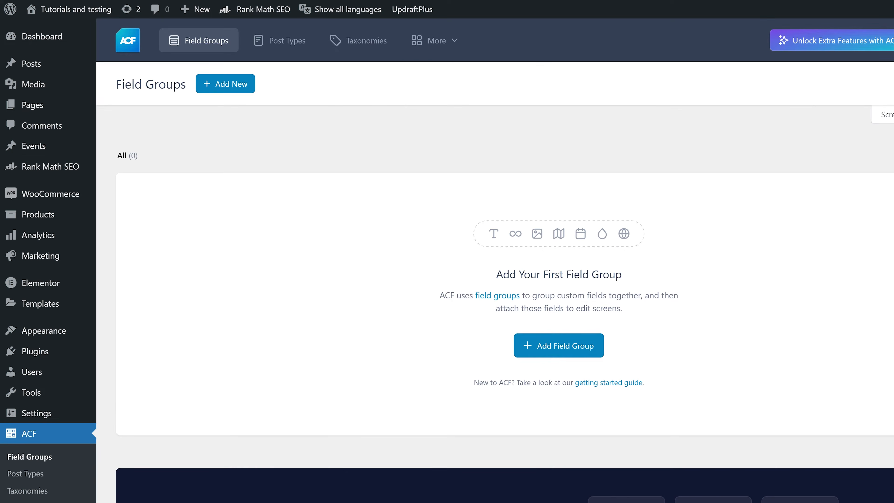
click(292, 42)
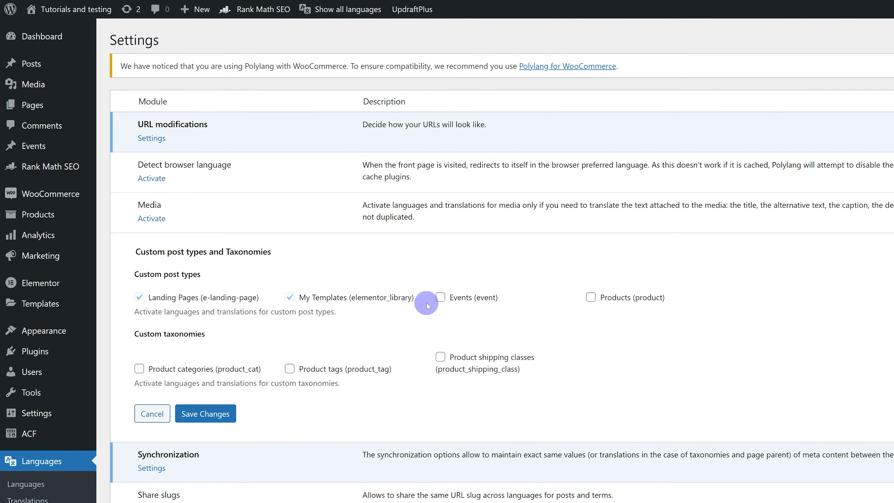
Step: Enable translation for Events, Products, Product categories, Product tags and Product shipping classes, and save the changes
click(441, 297)
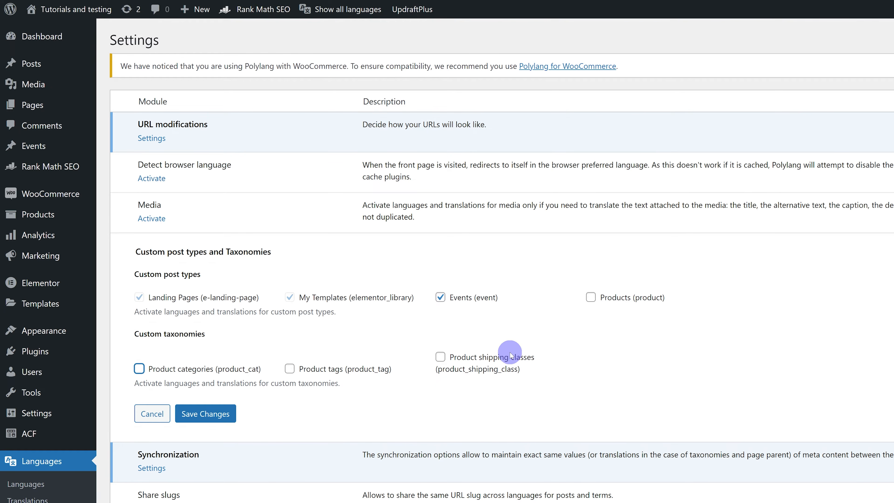
click(595, 298)
click(471, 369)
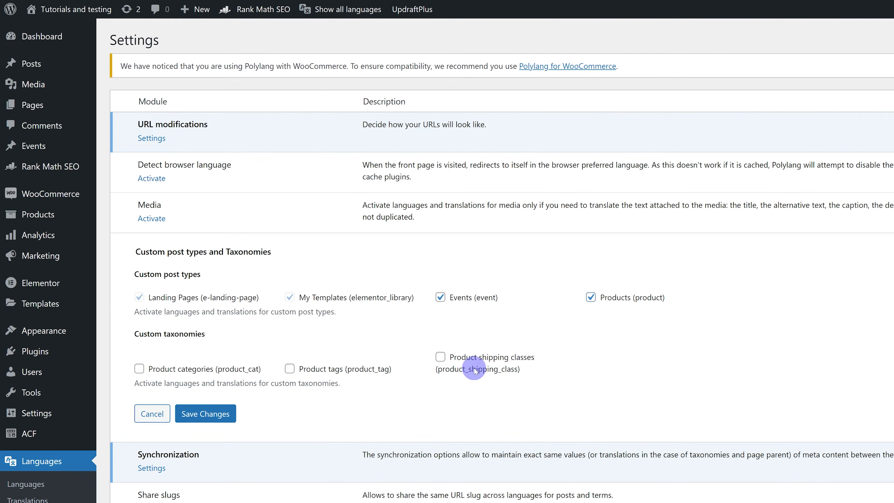
click(307, 369)
click(140, 368)
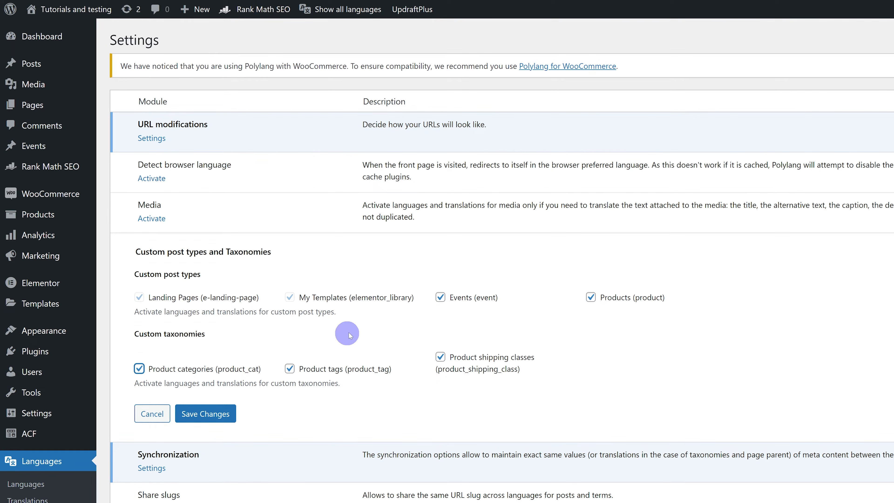
drag(299, 298, 413, 296)
click(412, 315)
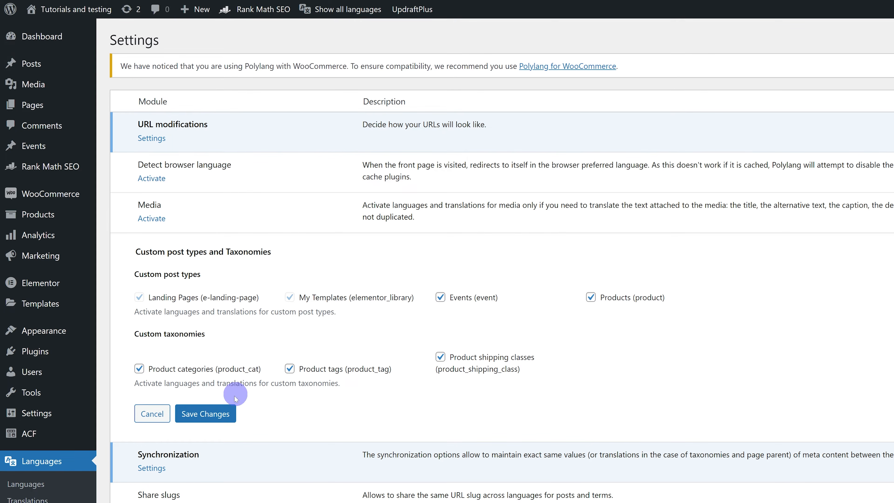
click(206, 414)
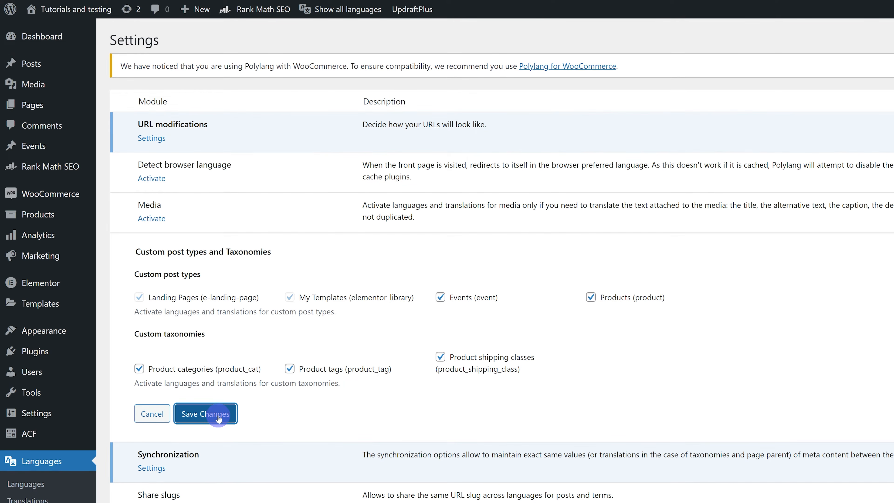
Step: Enable Featured image in the Synchronization settings and save the changes
scroll(261, 370, down, 1)
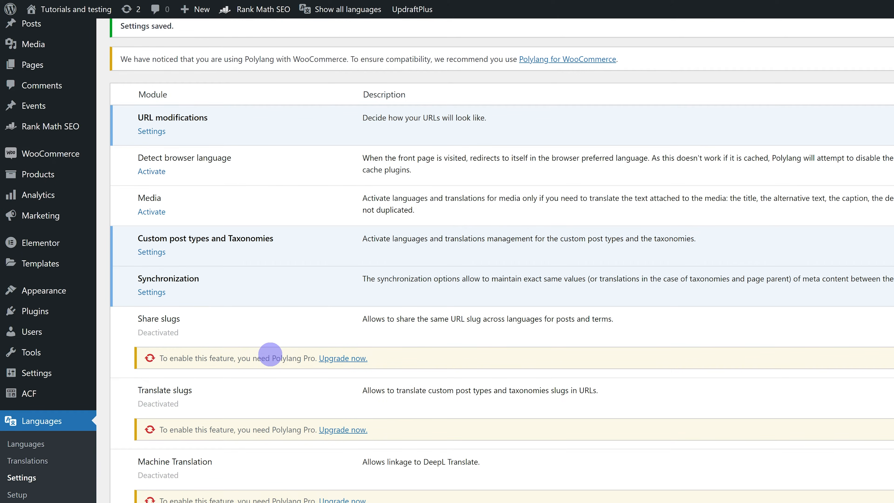
click(151, 292)
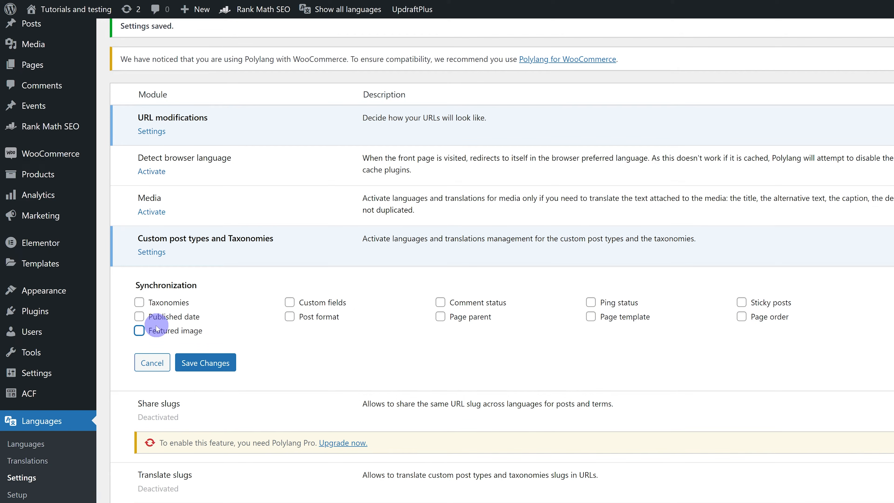
click(140, 333)
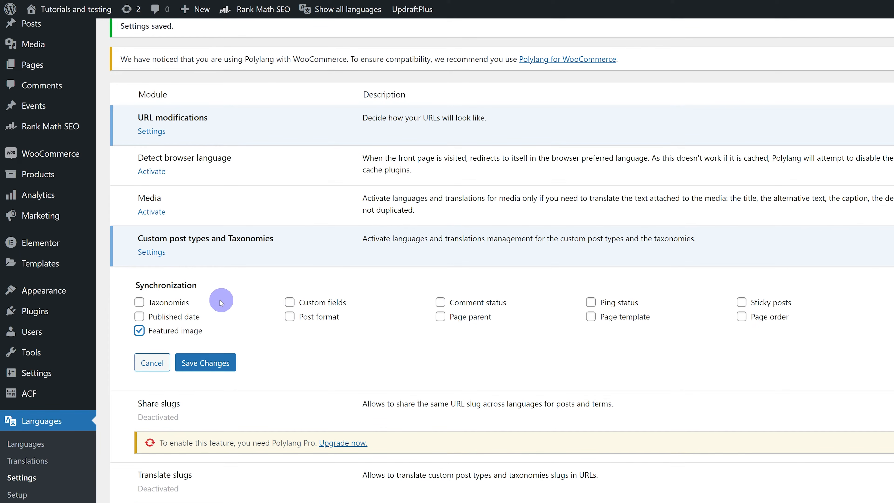
click(217, 366)
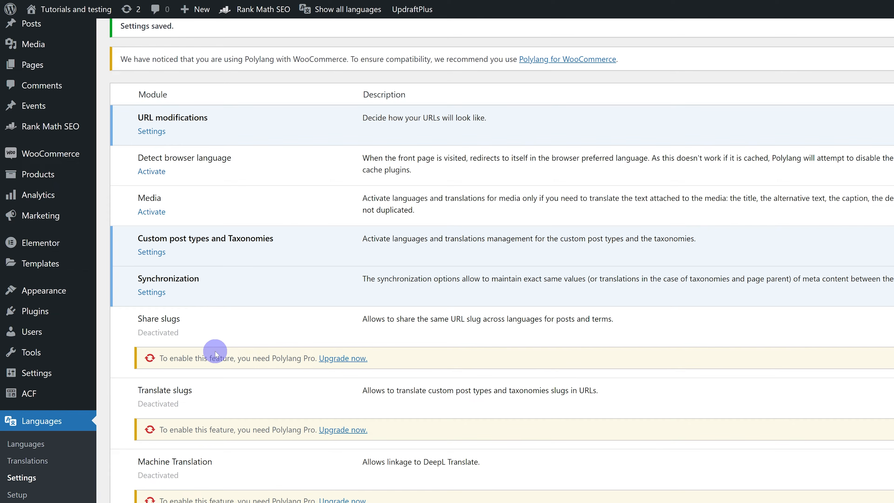
Step: Examine the Share slugs and Translate slugs modules
drag(186, 333, 139, 320)
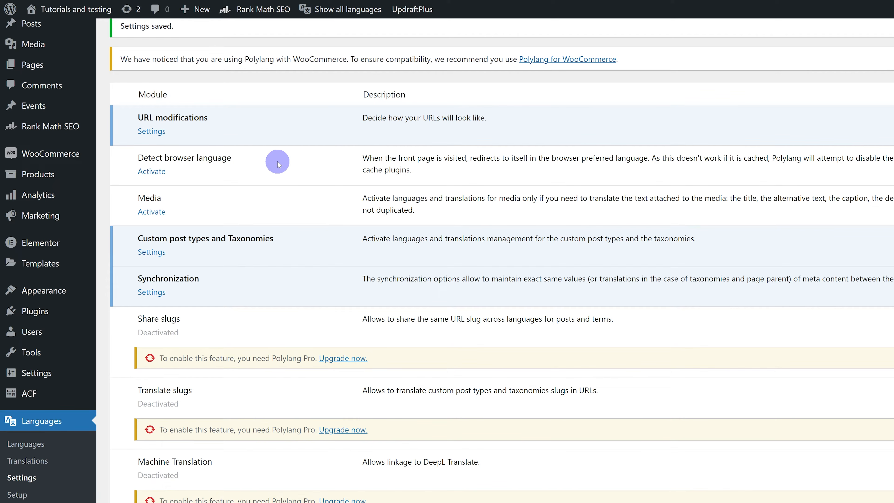
drag(203, 398, 148, 387)
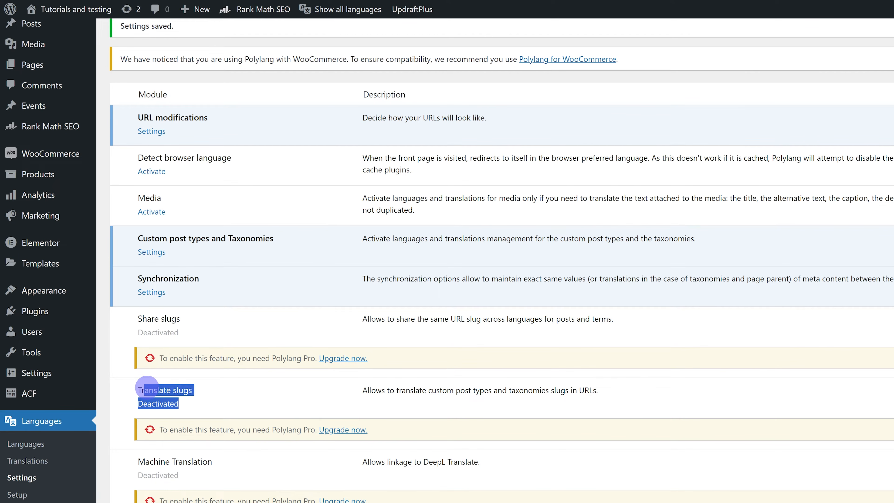
Step: Check the language columns in the Pages, Posts and Events lists
click(345, 405)
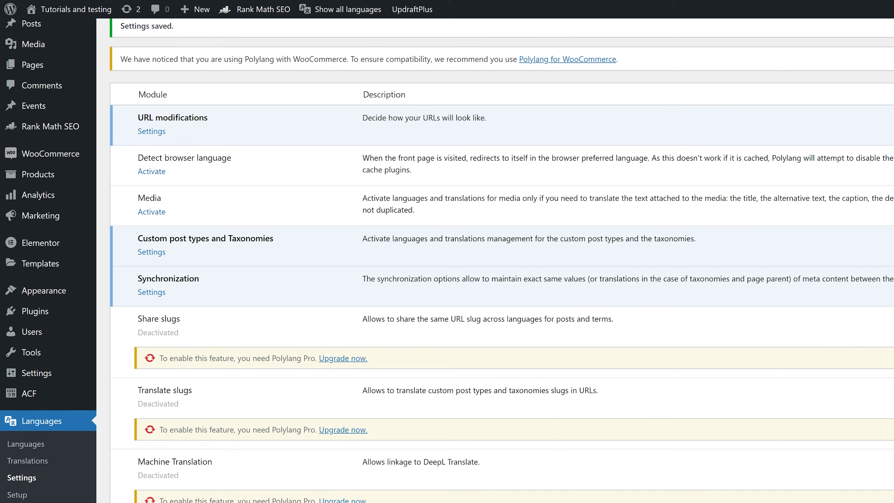
click(62, 61)
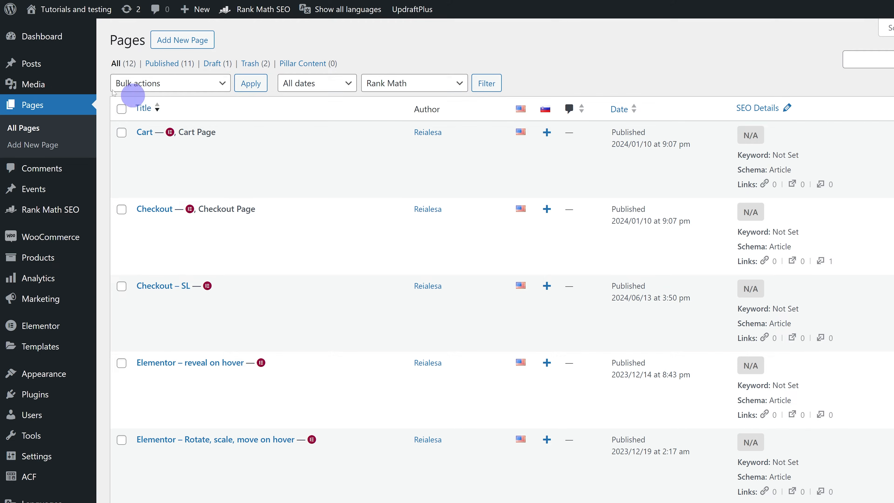
click(38, 67)
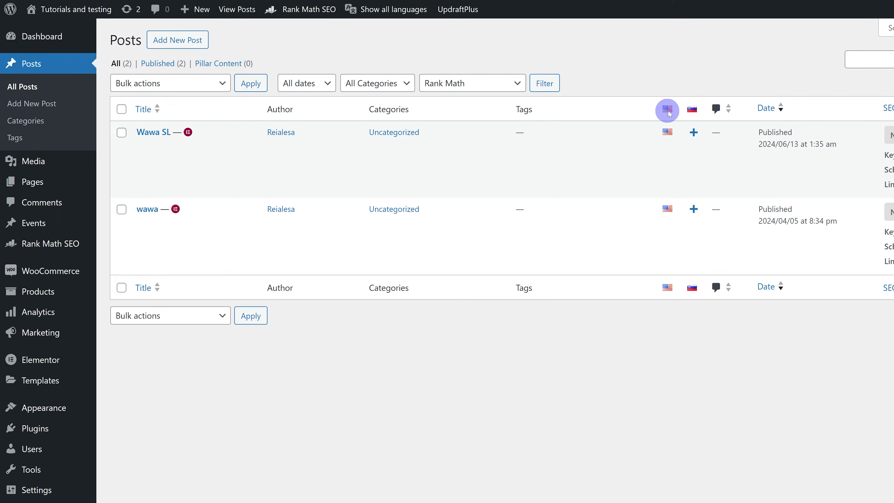
mouse_move(40, 225)
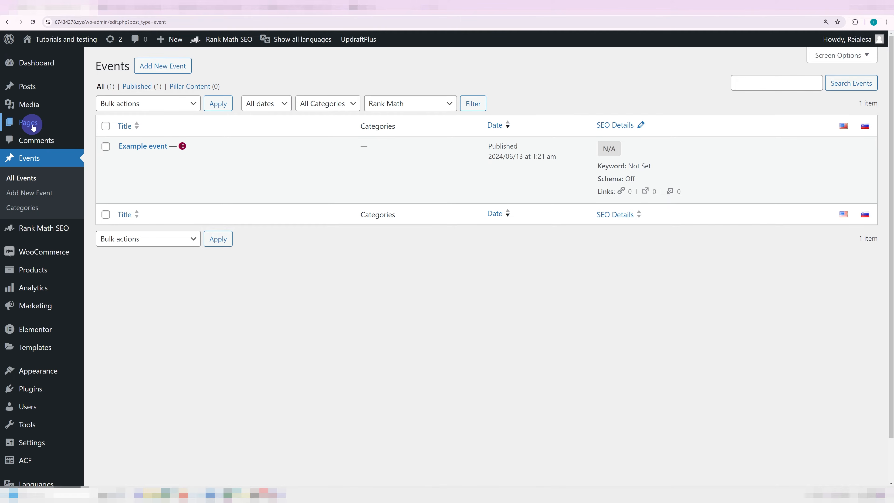
mouse_move(41, 123)
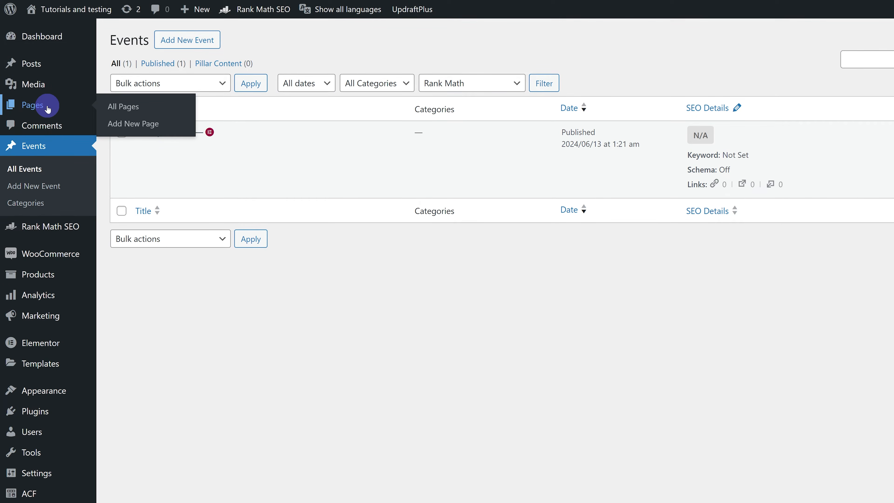
Step: Add a Slovenian translation of the Checkout page titled "This is a title in Slovenian" and publish it
click(48, 109)
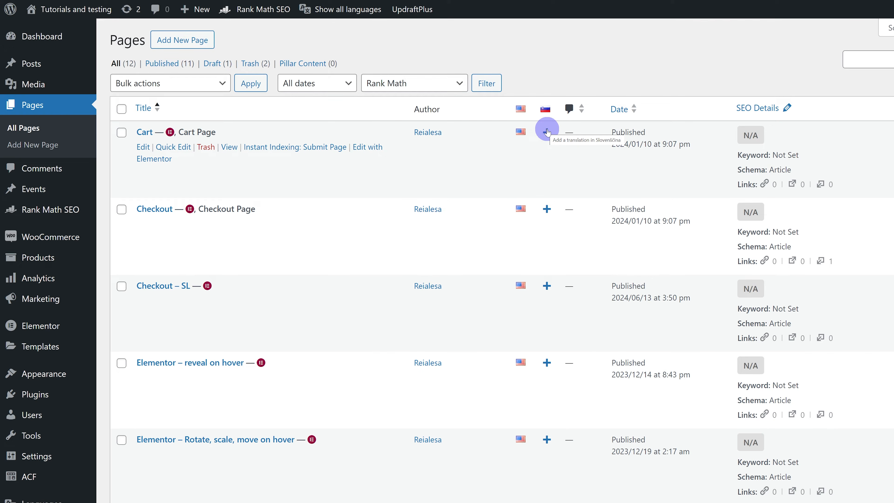
click(548, 210)
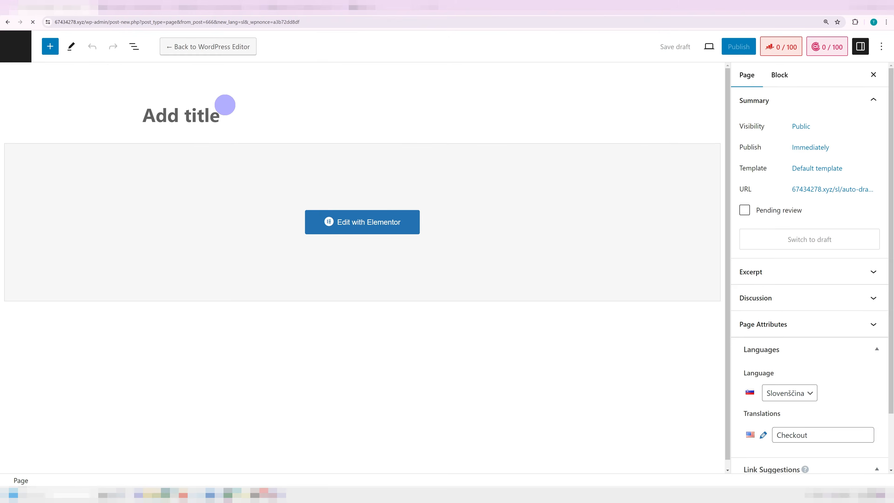
text(This is )
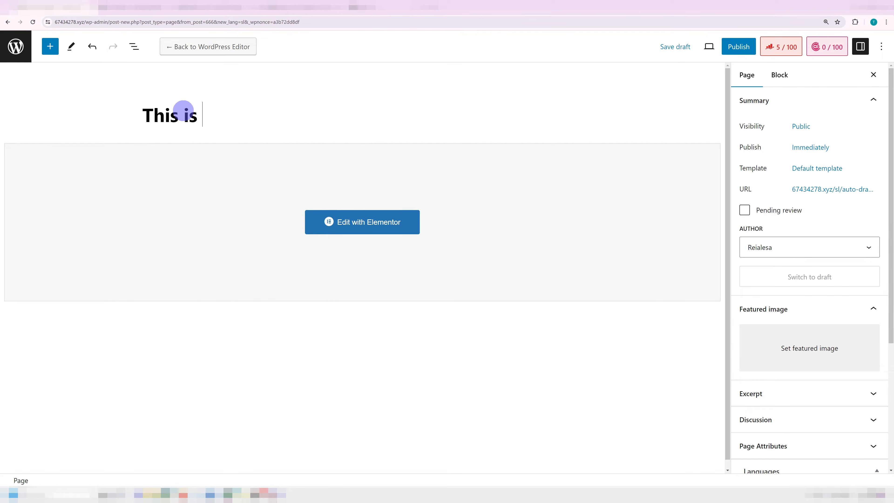
text(a title in Slov)
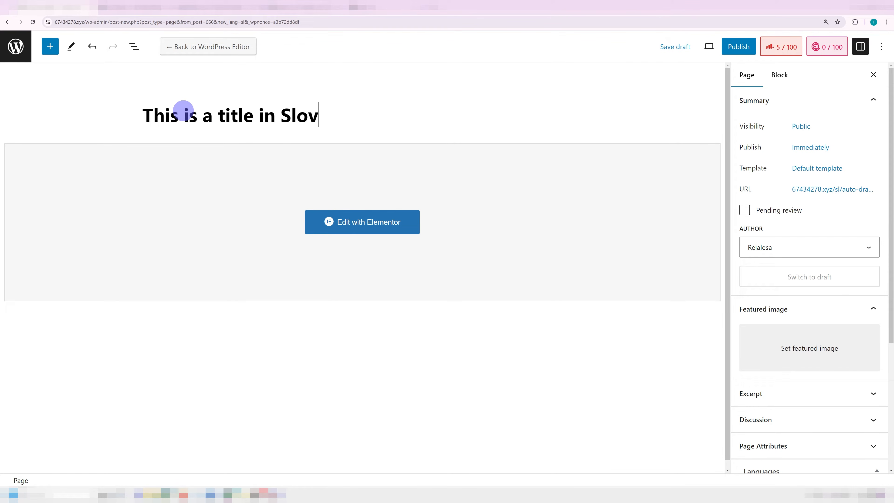
text(enian)
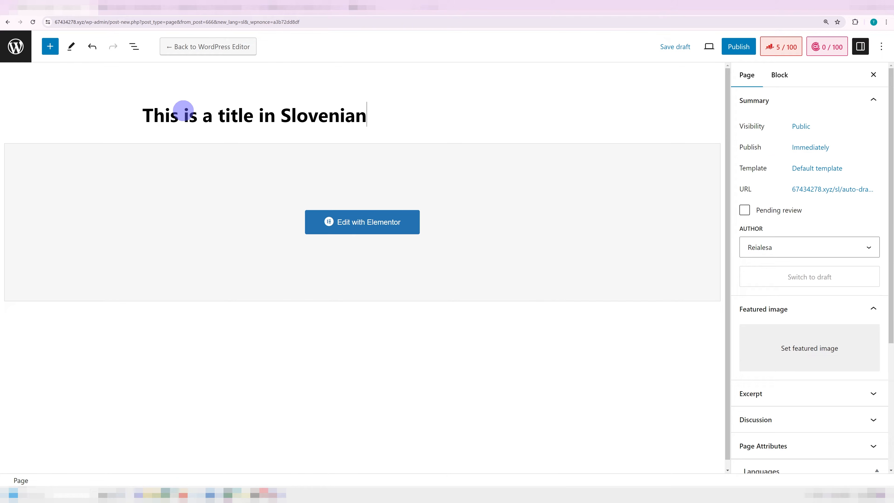
scroll(782, 329, down, 5)
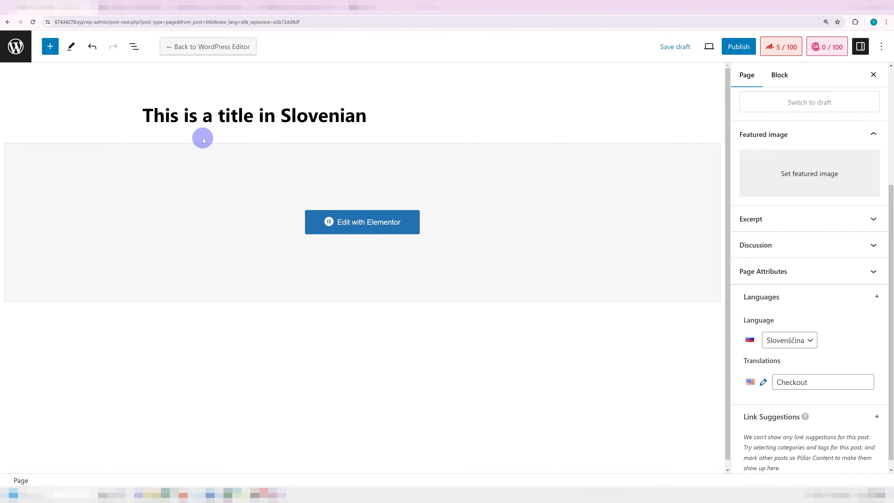
click(746, 46)
click(792, 46)
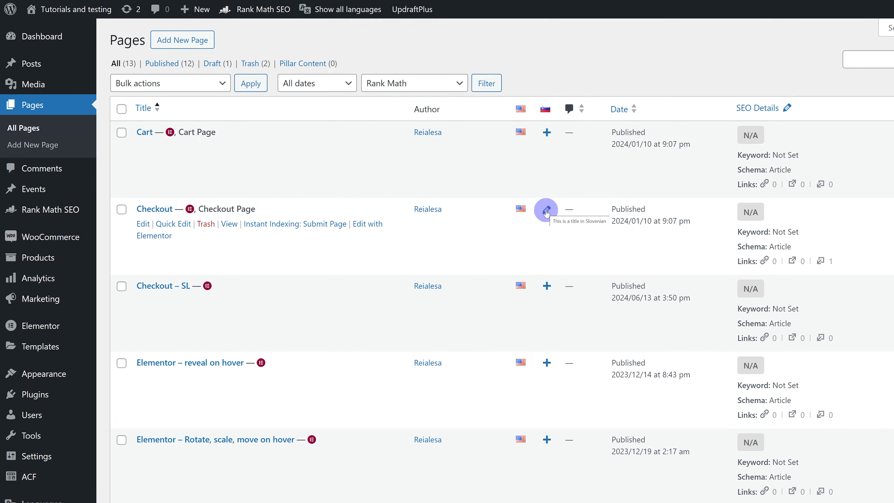
Step: Follow the translation links between the Checkout page and its Slovenian version, and return to the Pages list
click(546, 212)
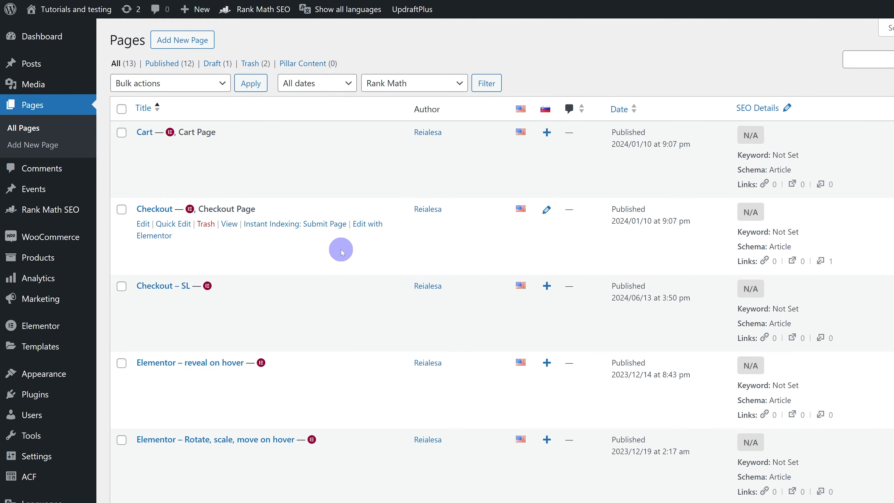
scroll(341, 250, down, 10)
scroll(344, 258, down, 8)
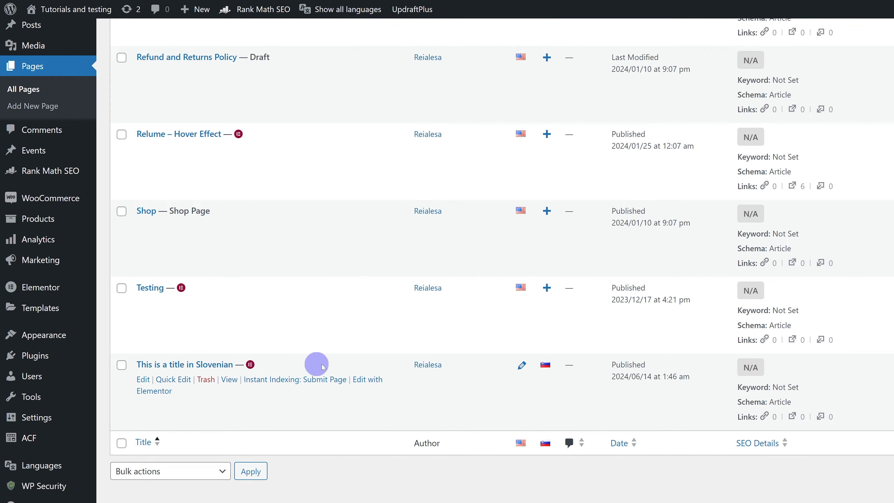
click(523, 367)
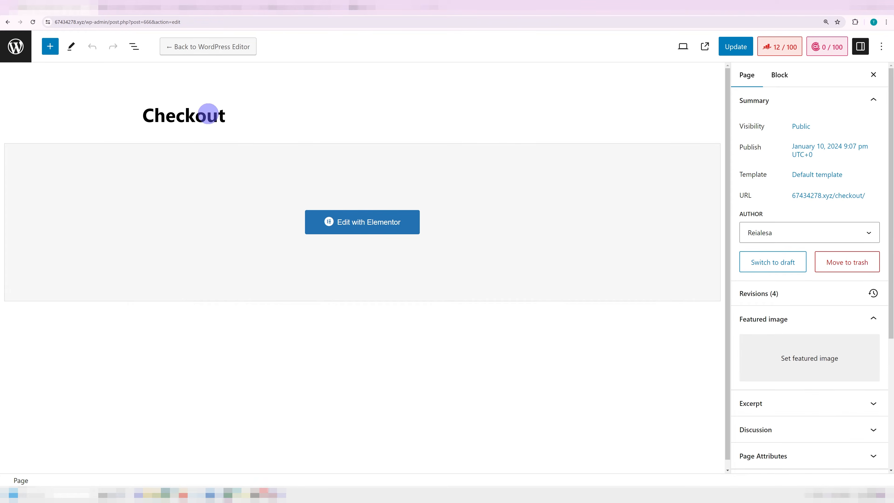
scroll(837, 422, down, 1)
scroll(837, 423, down, 5)
click(761, 370)
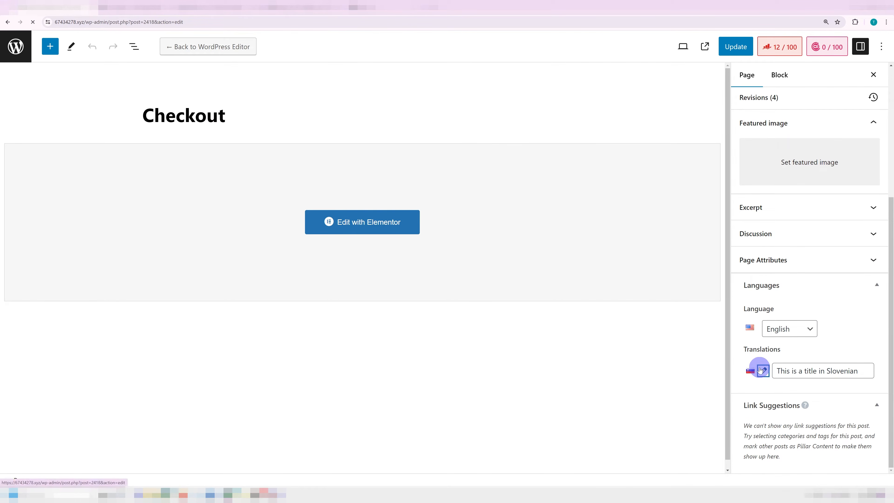
click(8, 59)
Step: Filter the Pages list by English and by Slovenščina, and show all languages again
scroll(387, 317, down, 15)
scroll(185, 419, down, 3)
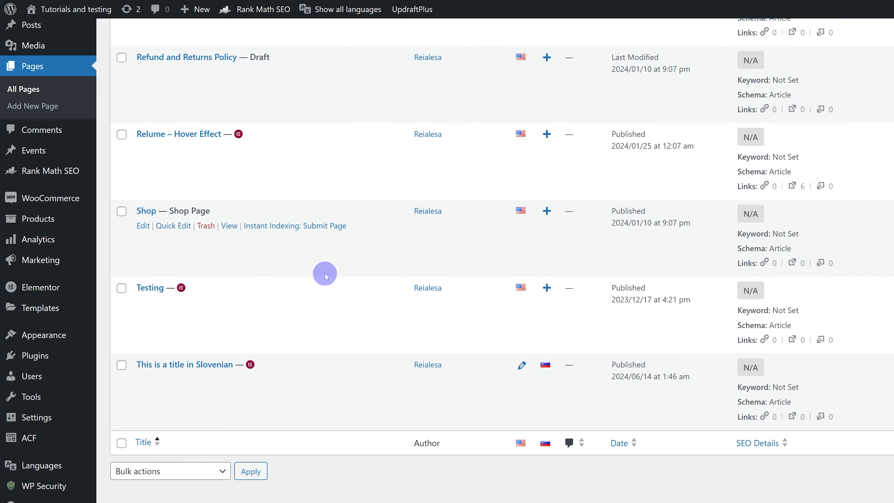
scroll(325, 275, up, 20)
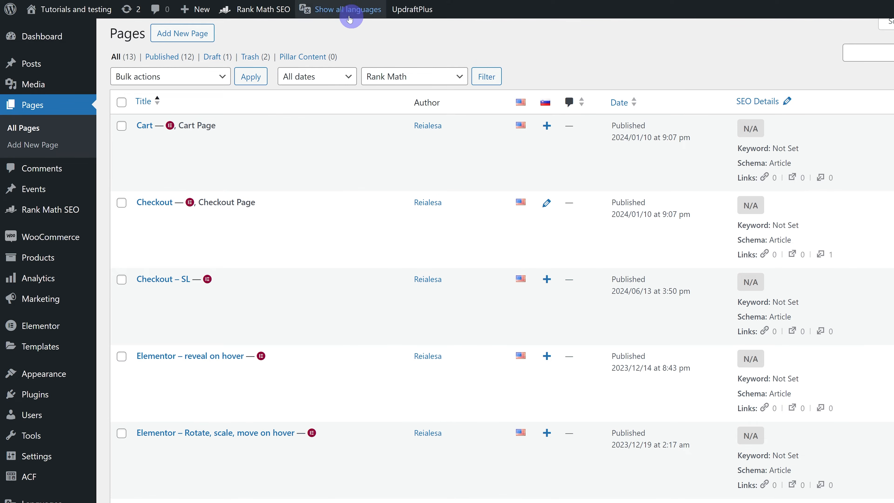
click(363, 14)
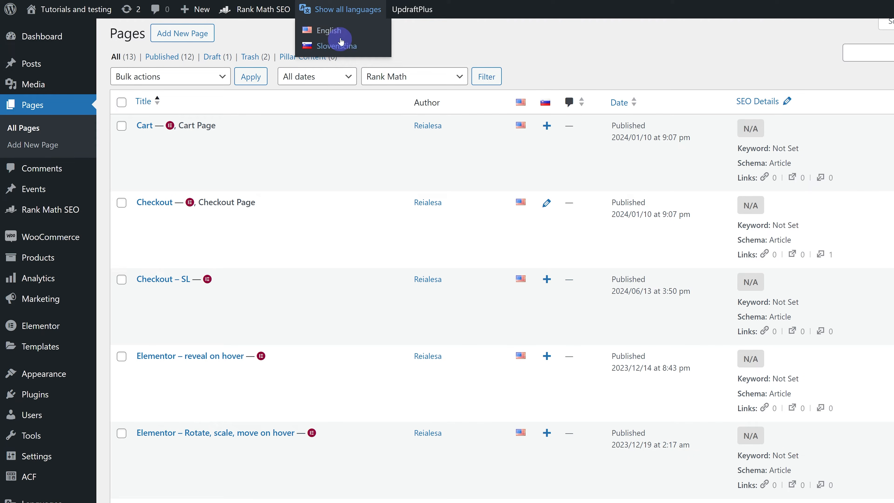
click(323, 10)
mouse_move(324, 10)
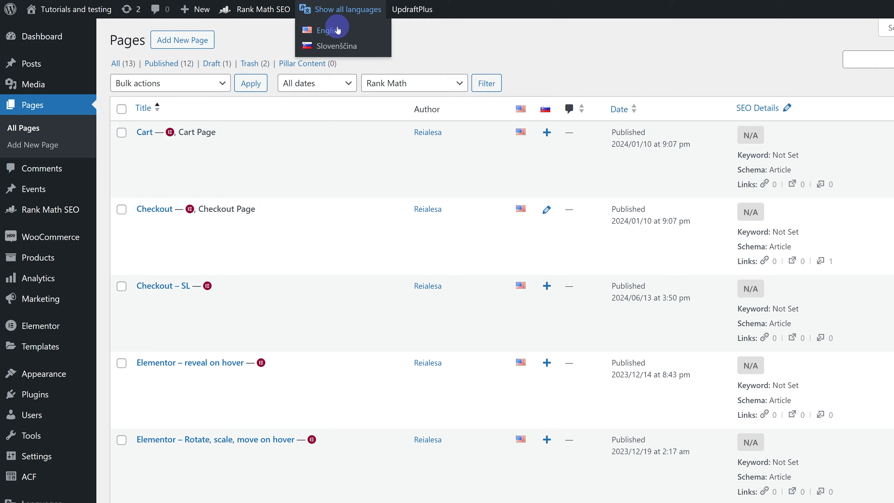
click(337, 29)
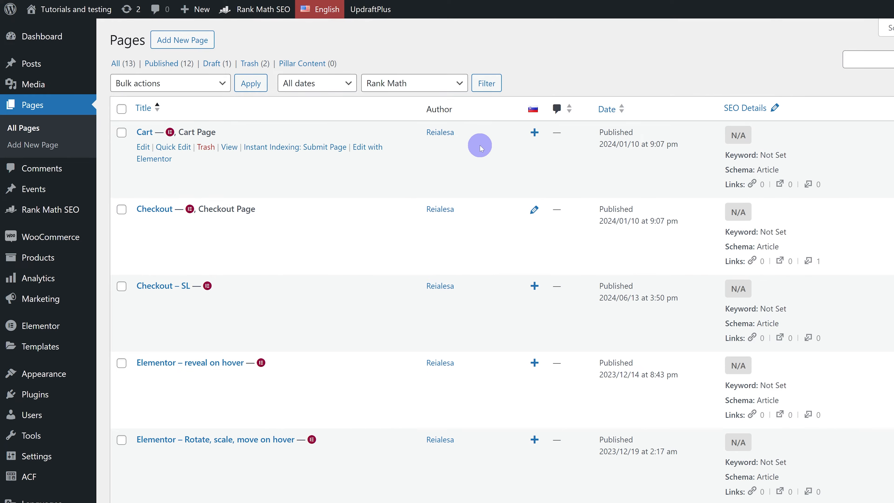
mouse_move(336, 17)
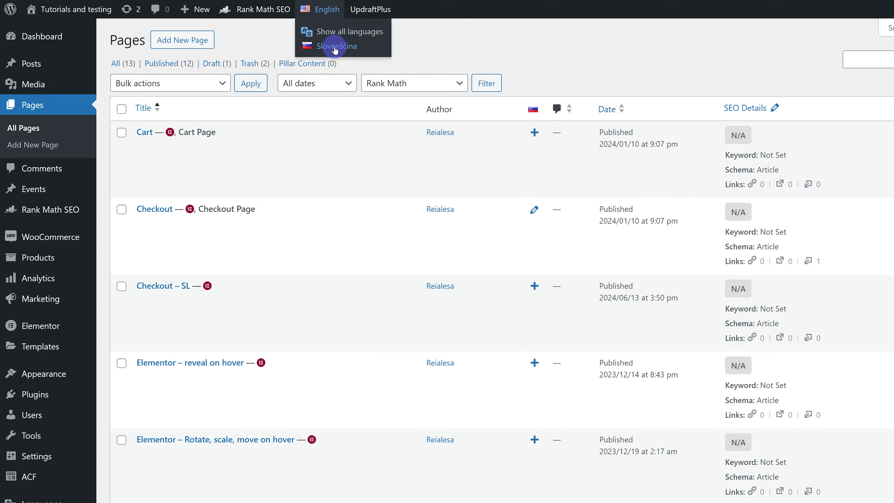
click(334, 47)
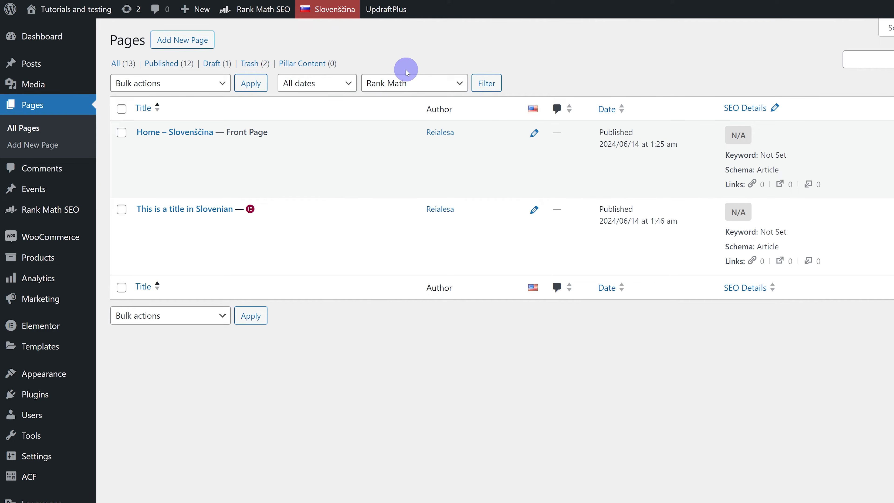
mouse_move(339, 26)
click(341, 34)
scroll(383, 372, down, 10)
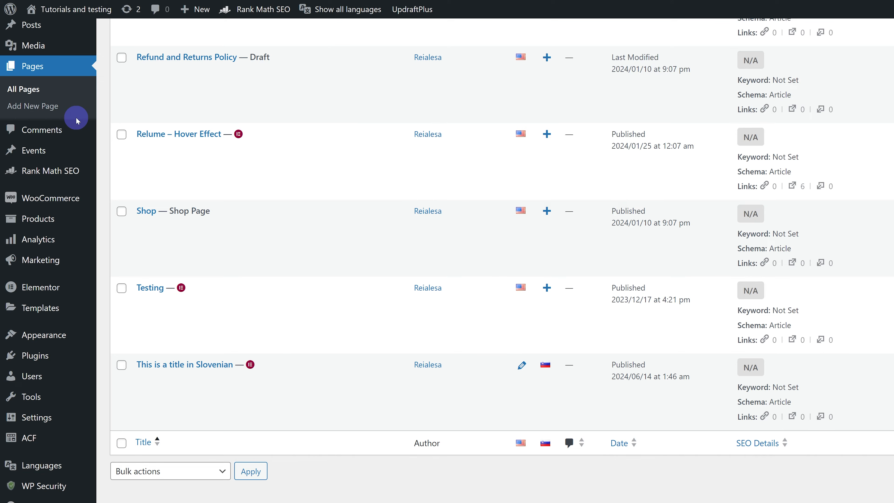
Step: Open the Example event for editing, update it with English as its language, and leave the editor
scroll(76, 117, up, 10)
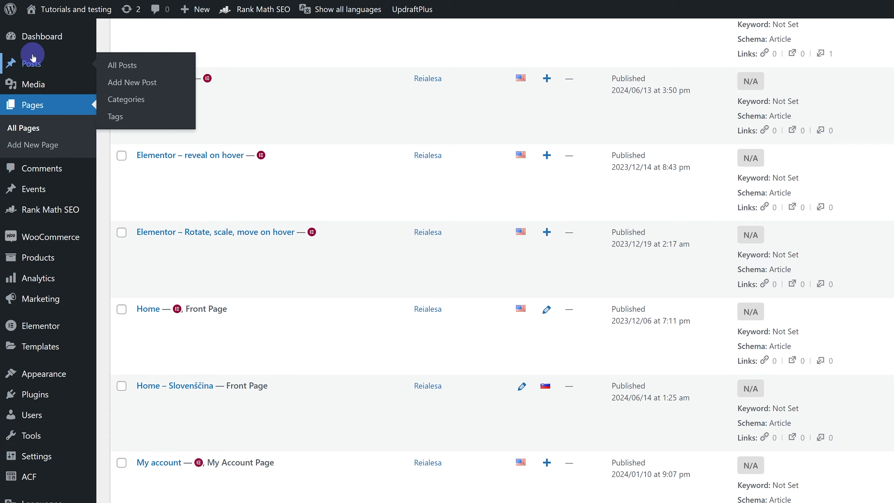
click(42, 61)
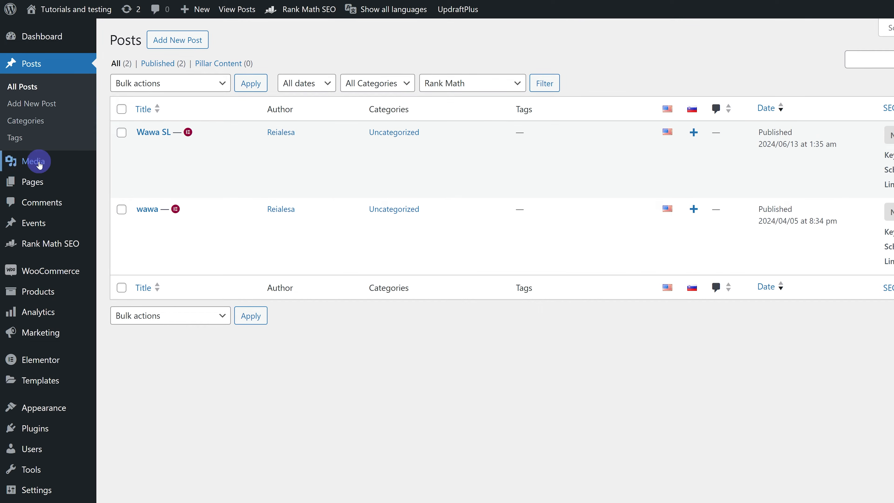
click(42, 222)
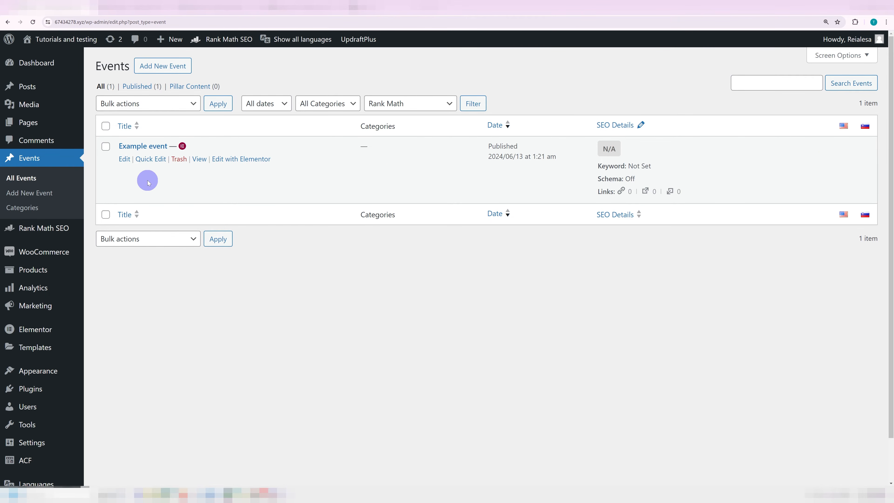
click(129, 162)
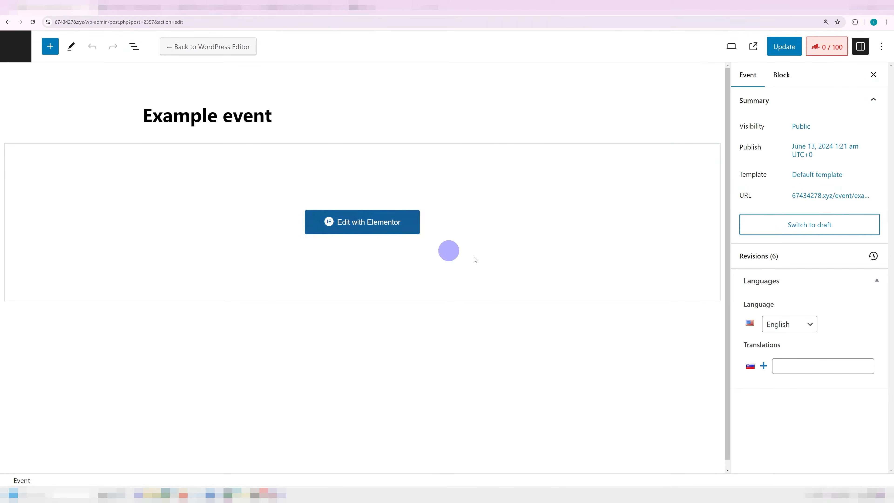
scroll(834, 374, down, 1)
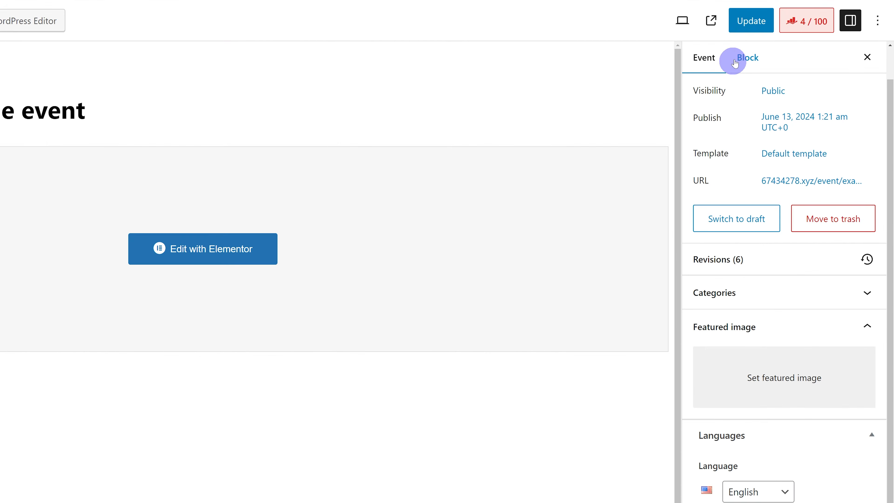
click(750, 30)
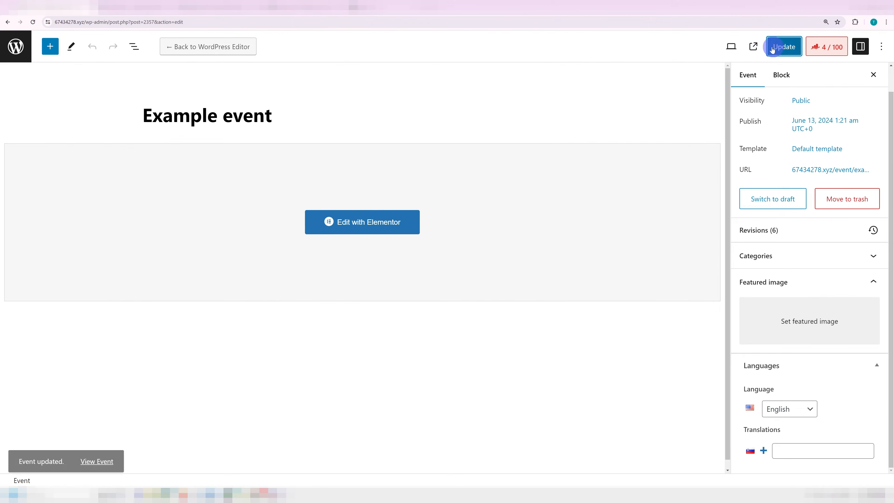
click(24, 49)
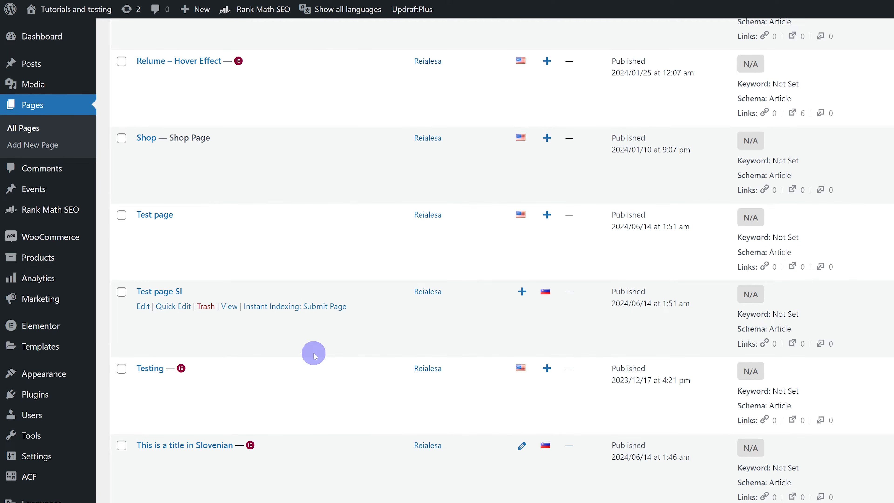
Step: Link Test page SI as the Slovenian translation of Test page and update the page
drag(181, 217, 136, 216)
click(227, 268)
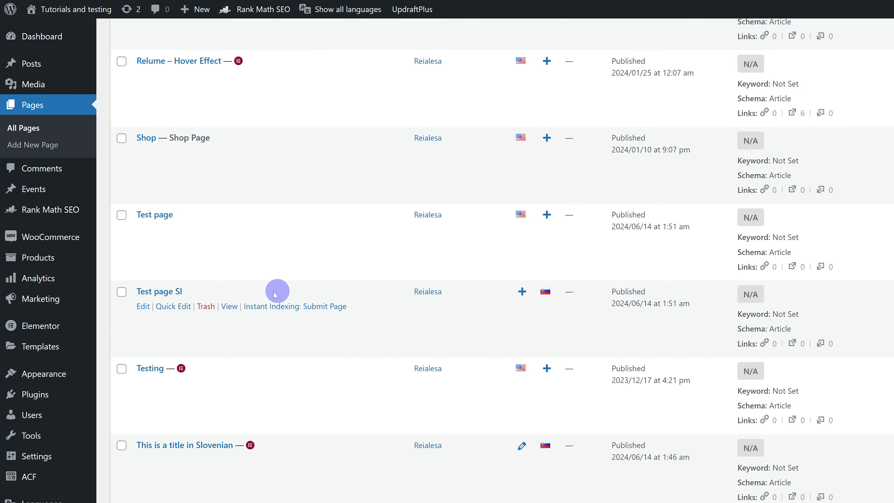
drag(182, 292, 131, 291)
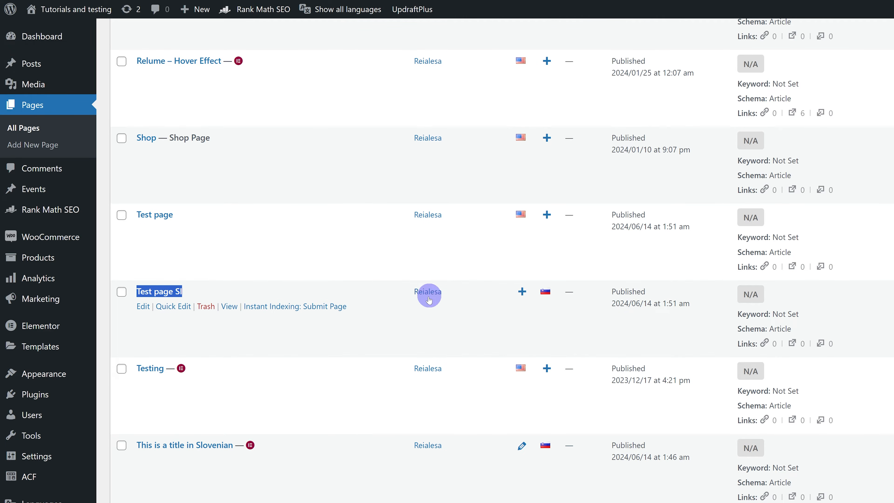
click(496, 303)
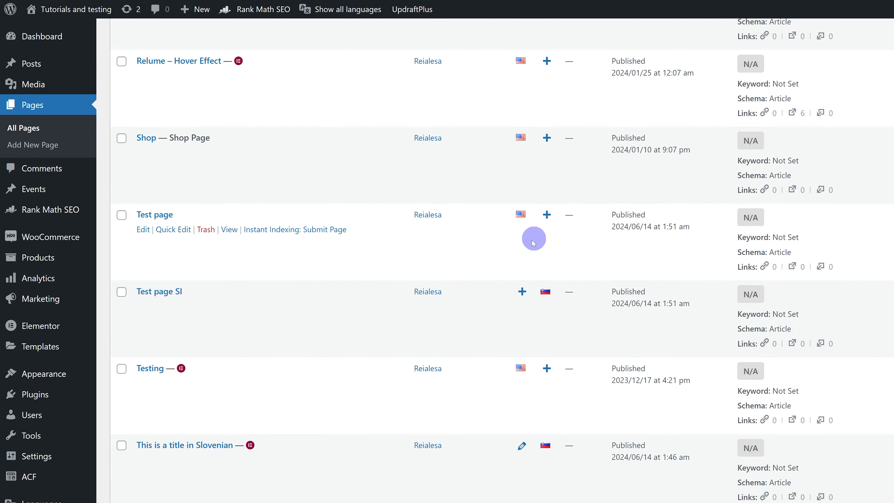
click(143, 229)
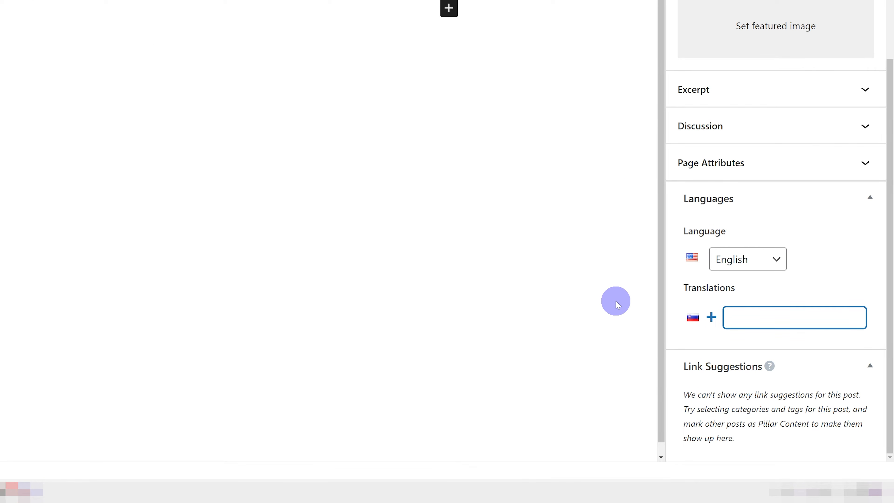
text(test)
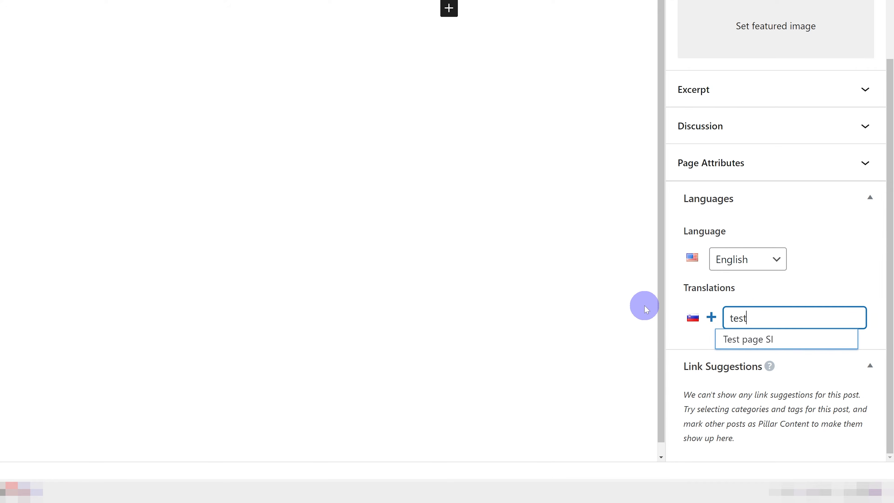
click(757, 340)
click(735, 55)
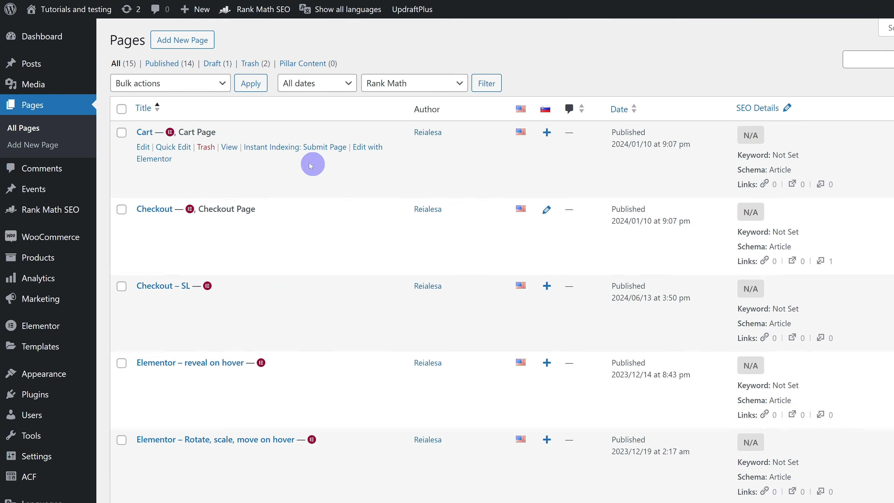
Step: Follow the translation links between Test page and Test page SI from the Pages list
scroll(366, 275, down, 15)
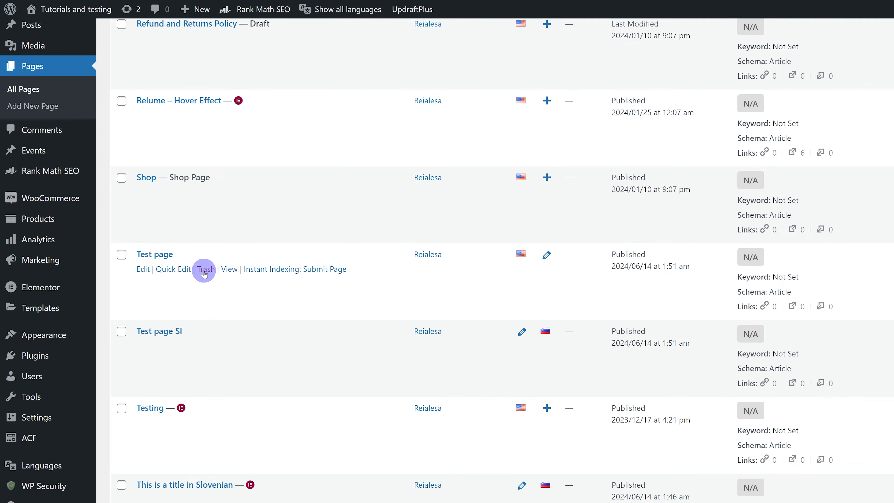
scroll(211, 278, down, 2)
scroll(244, 279, up, 1)
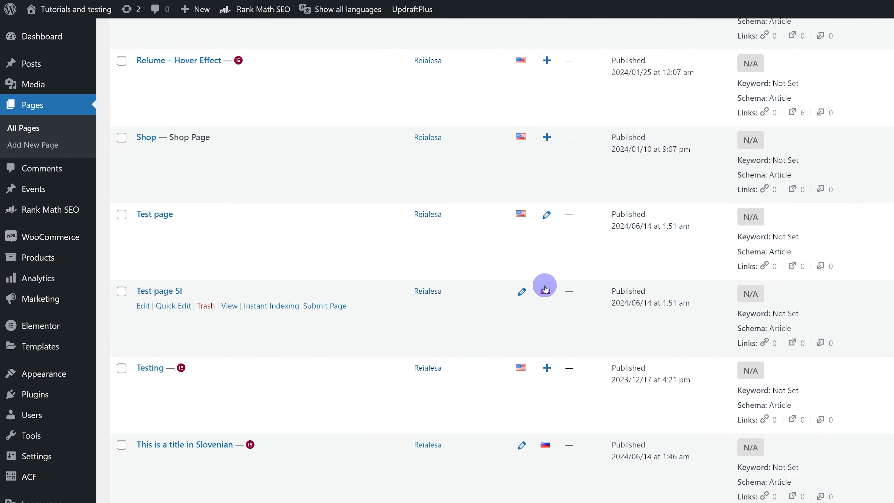
click(546, 217)
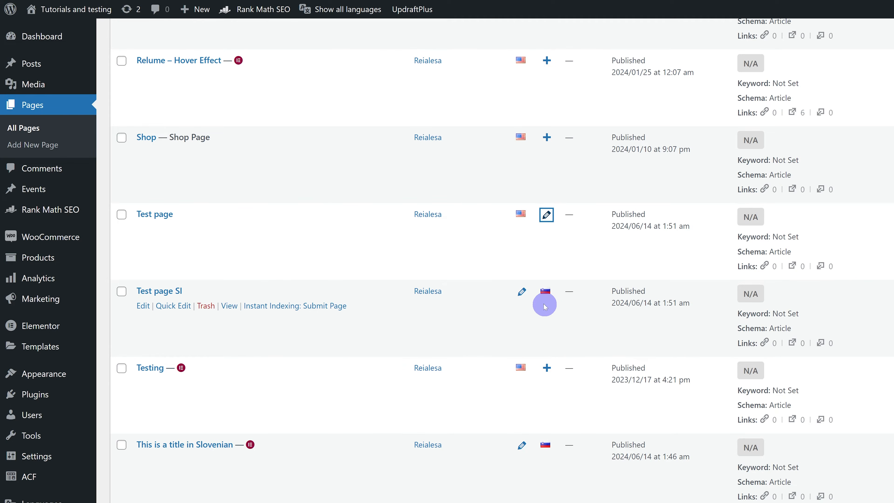
click(522, 292)
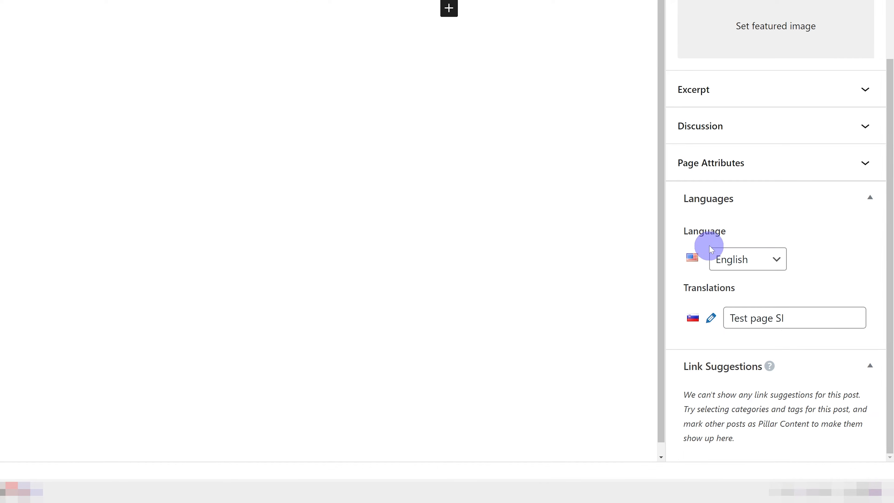
Step: Try to change the language of Test page to Slovenščina and dismiss the change
click(775, 260)
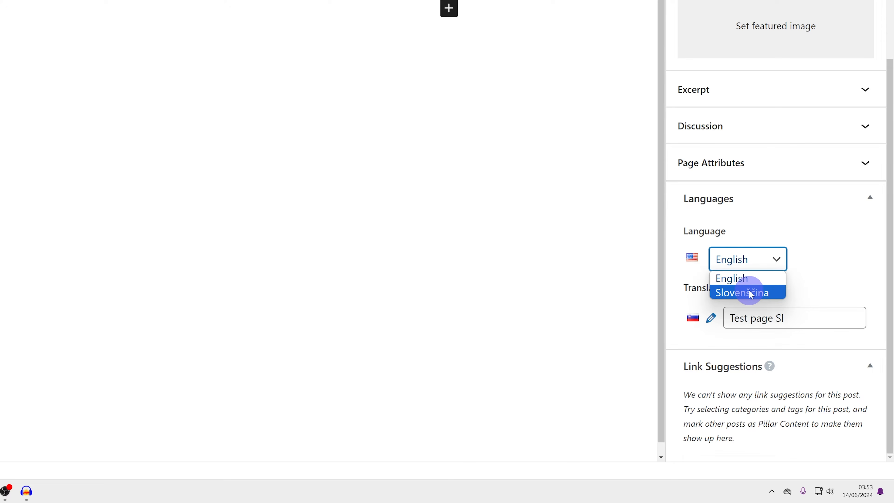
click(754, 294)
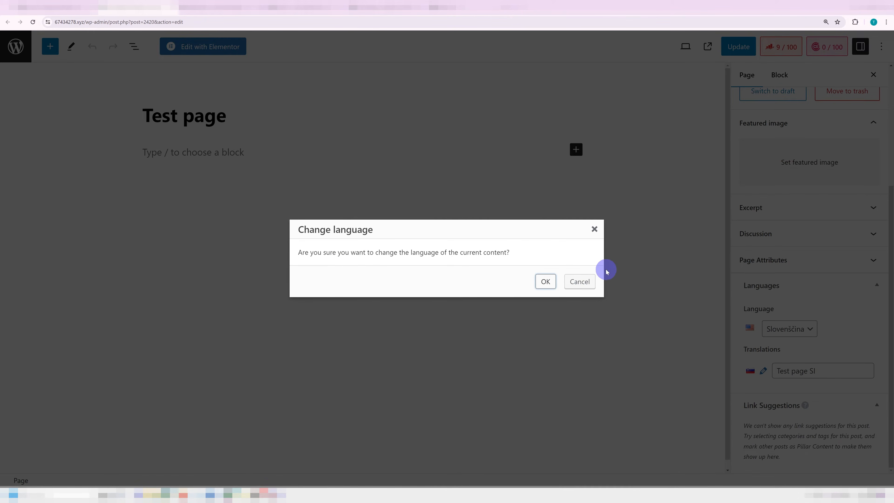
click(595, 229)
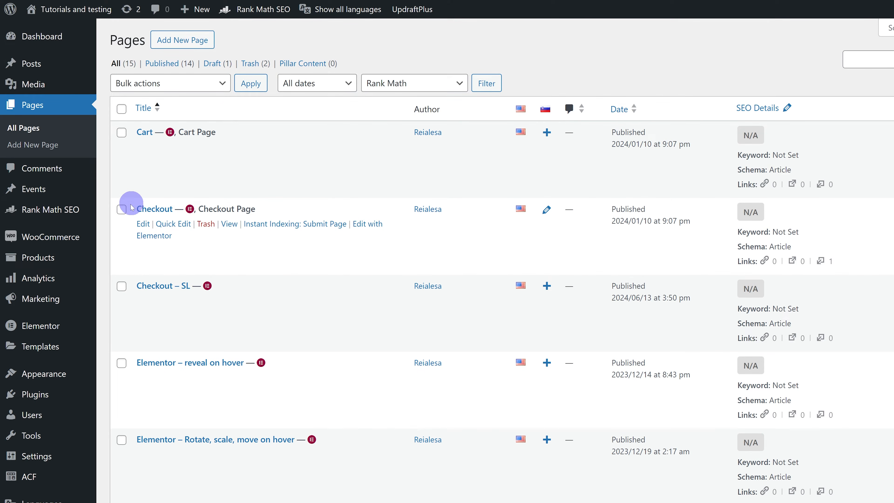
Step: Open the Checkout page for editing, view its Rank Math SEO settings, and return to the Pages list
click(143, 224)
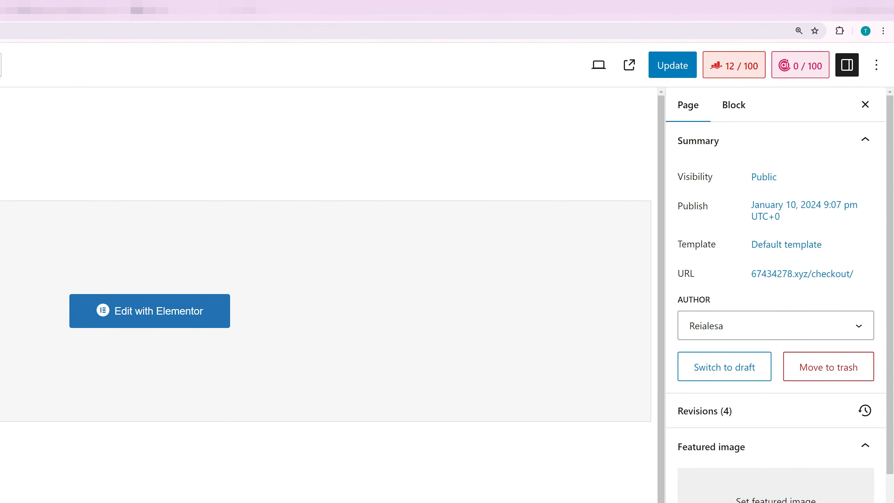
click(729, 78)
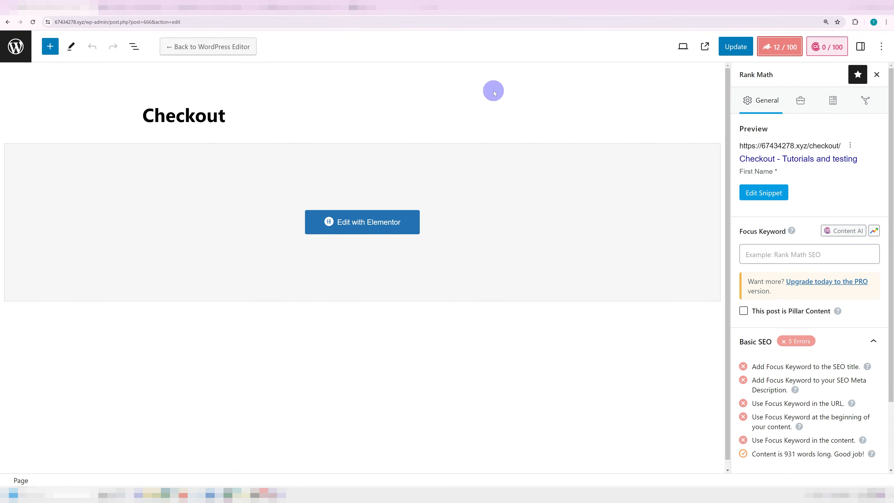
click(9, 59)
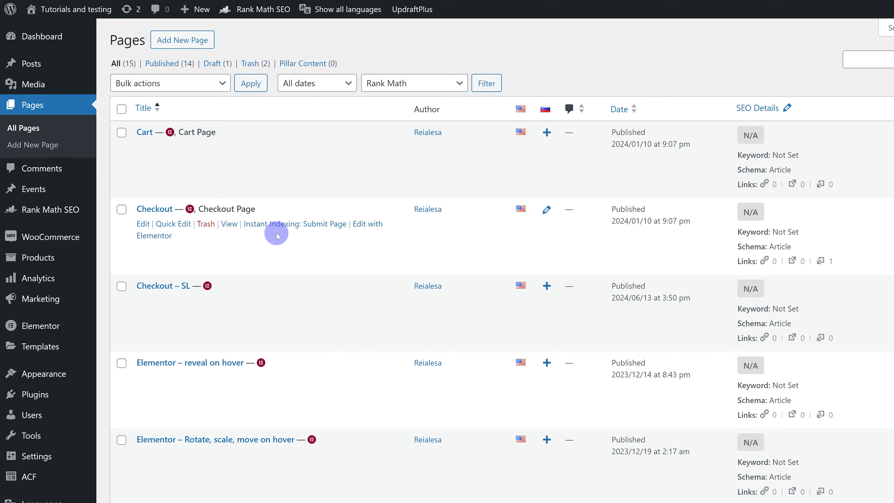
Step: View the Home – Slovenščina and Home pages on the site, expanding "But wait, there's more..." in one of them
scroll(443, 273, down, 8)
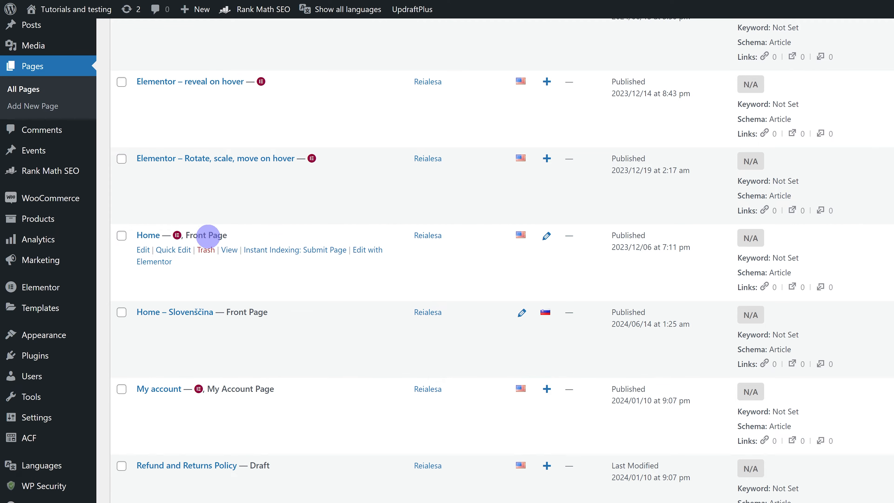
click(229, 326)
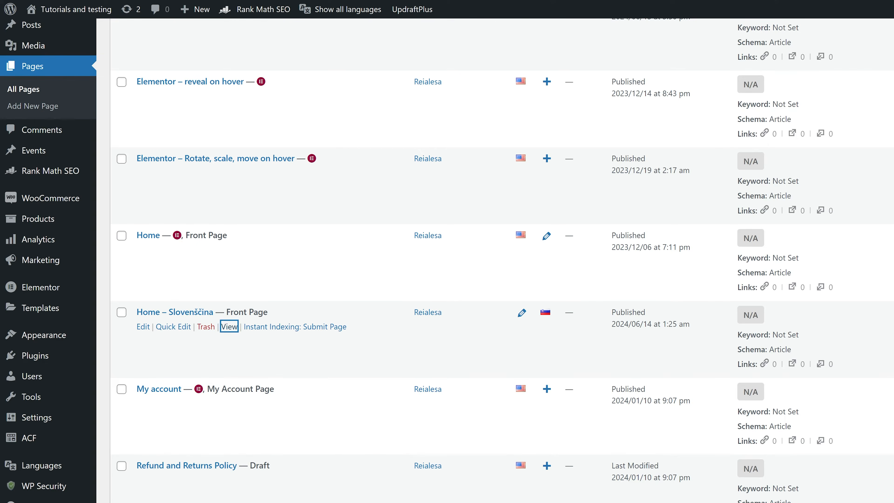
click(230, 250)
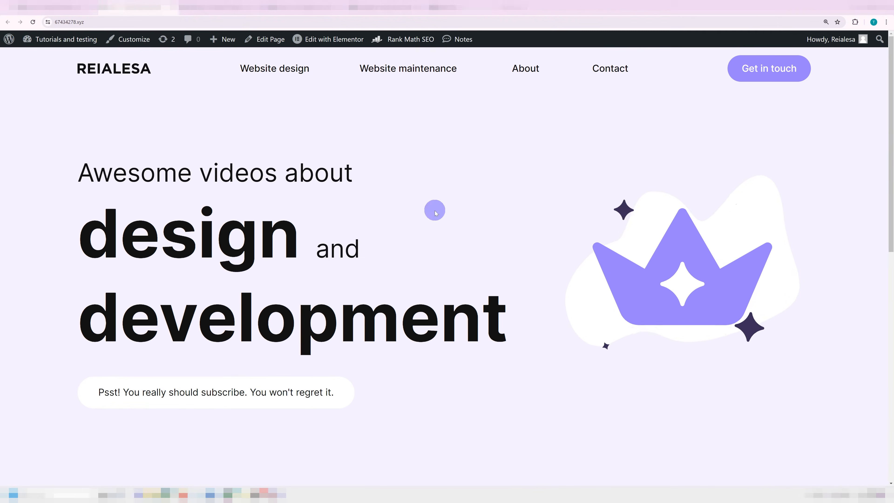
scroll(435, 211, down, 5)
scroll(353, 200, up, 4)
scroll(669, 226, up, 2)
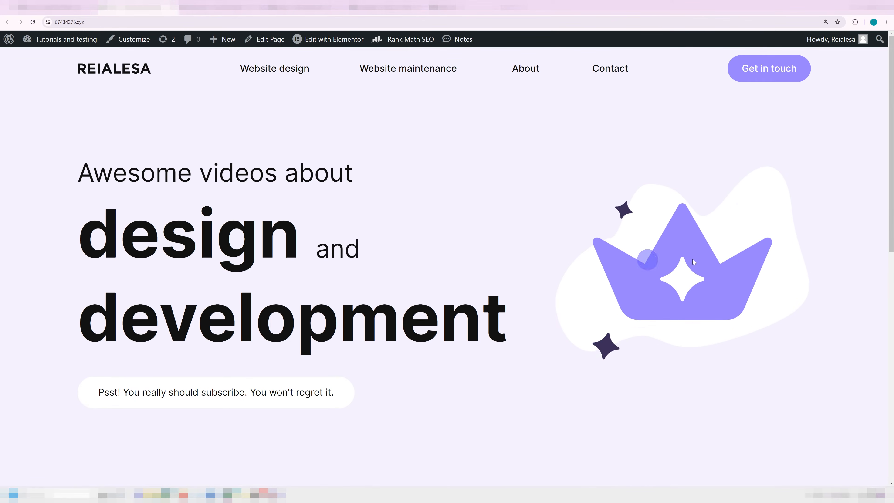
scroll(461, 309, down, 5)
scroll(457, 324, down, 5)
click(457, 339)
scroll(299, 202, down, 4)
scroll(348, 161, down, 3)
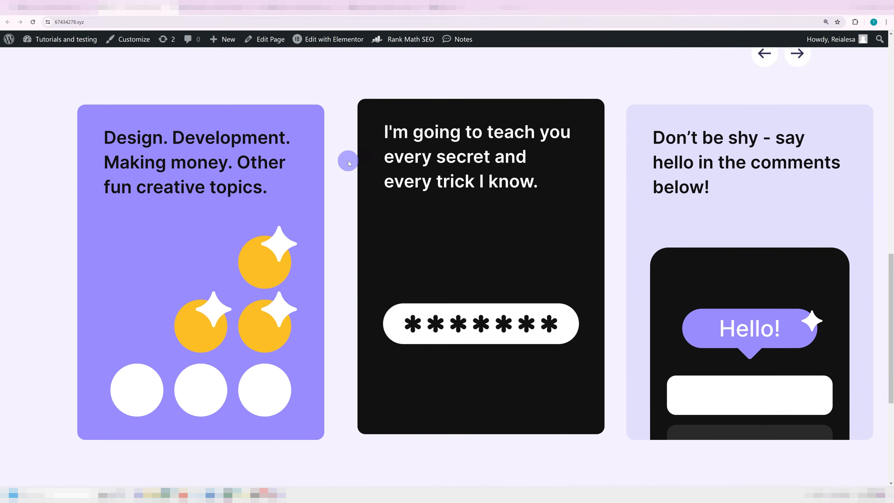
scroll(386, 239, up, 8)
scroll(394, 250, up, 6)
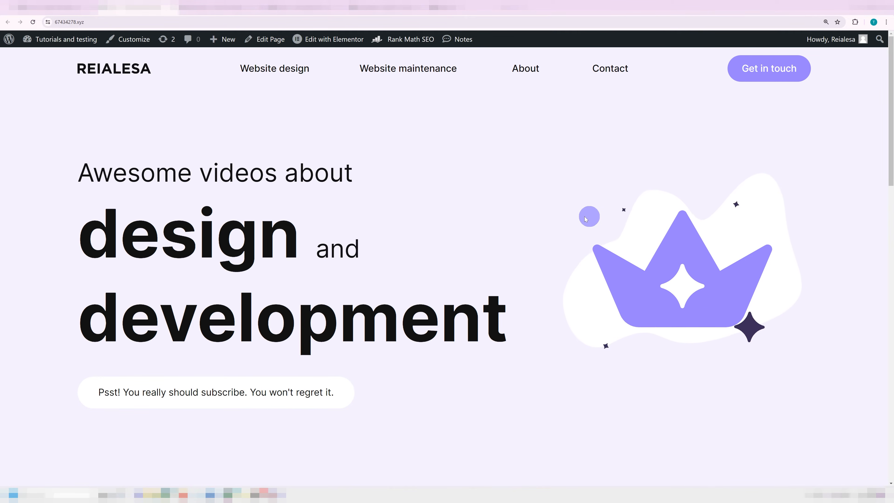
Step: Look through the other home page version, expand its "But wait, there's more..." section, and return to the Pages list
scroll(501, 234, down, 10)
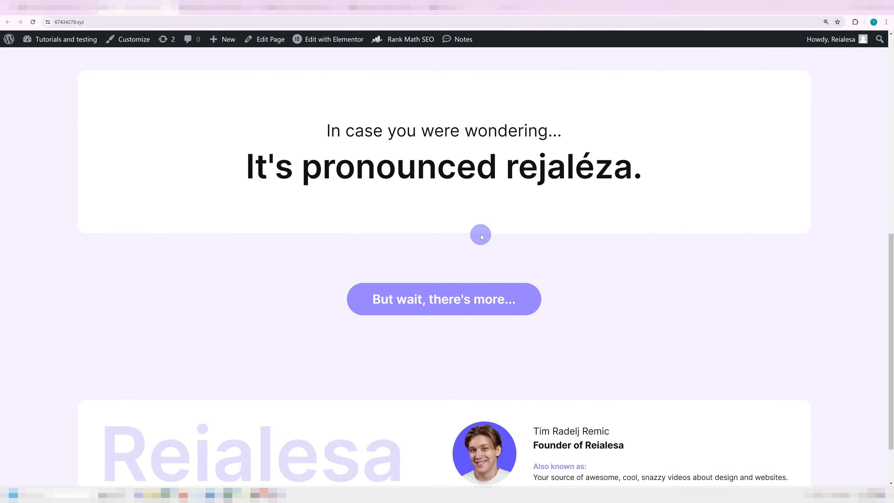
click(411, 299)
scroll(250, 251, down, 3)
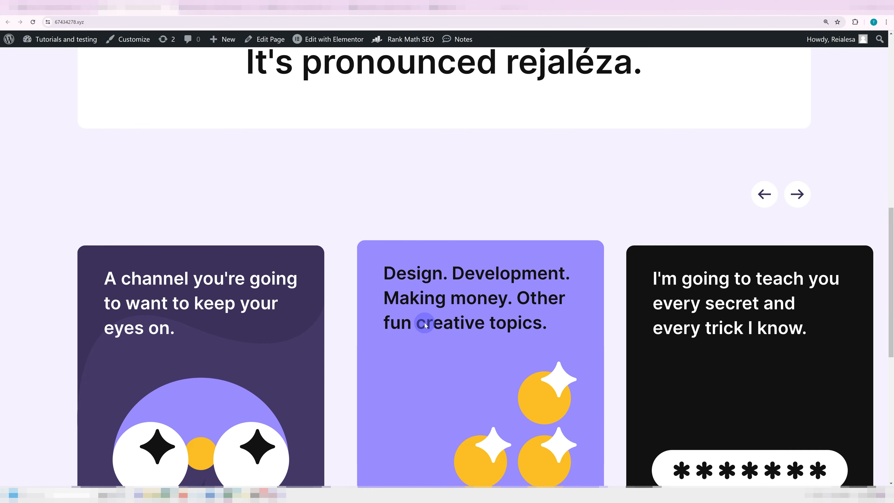
scroll(426, 326, up, 8)
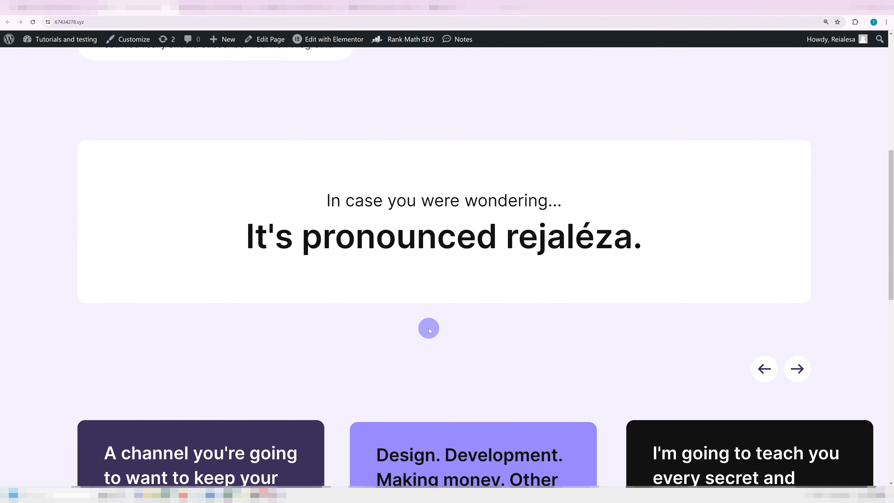
scroll(428, 329, up, 4)
scroll(428, 329, down, 3)
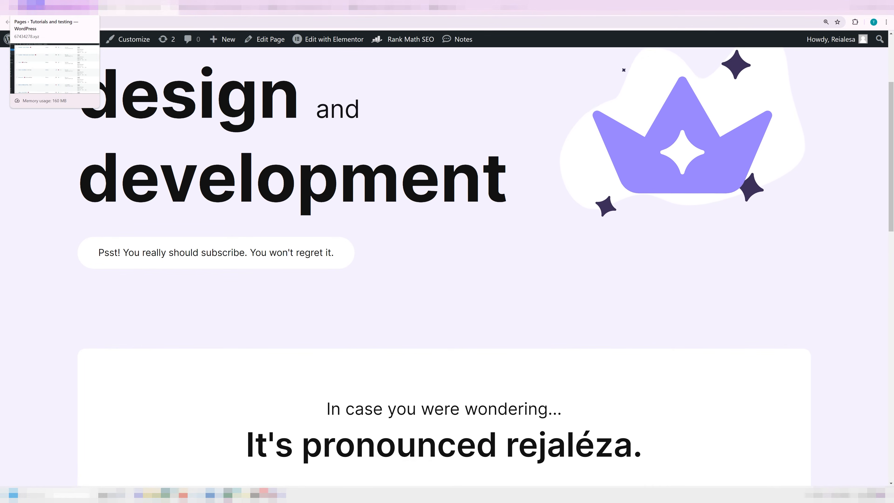
click(57, 7)
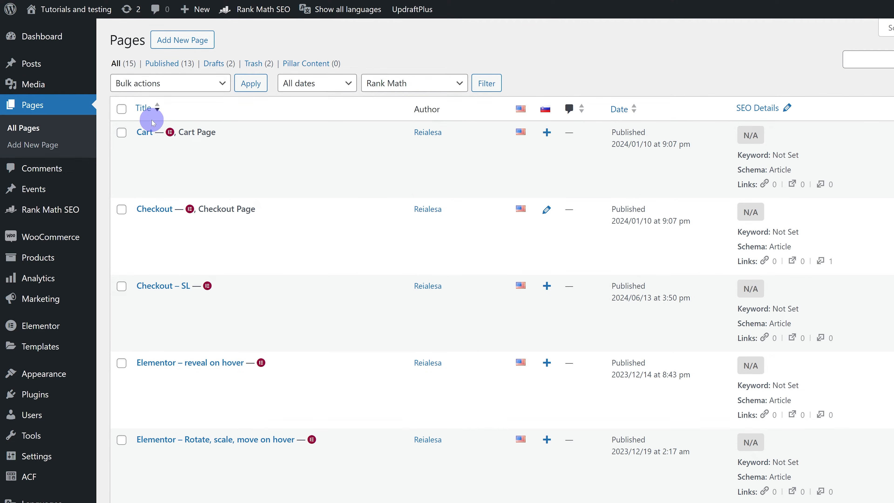
Step: Open the page "This is a title in Slovenian" for editing from the Pages list
mouse_move(152, 127)
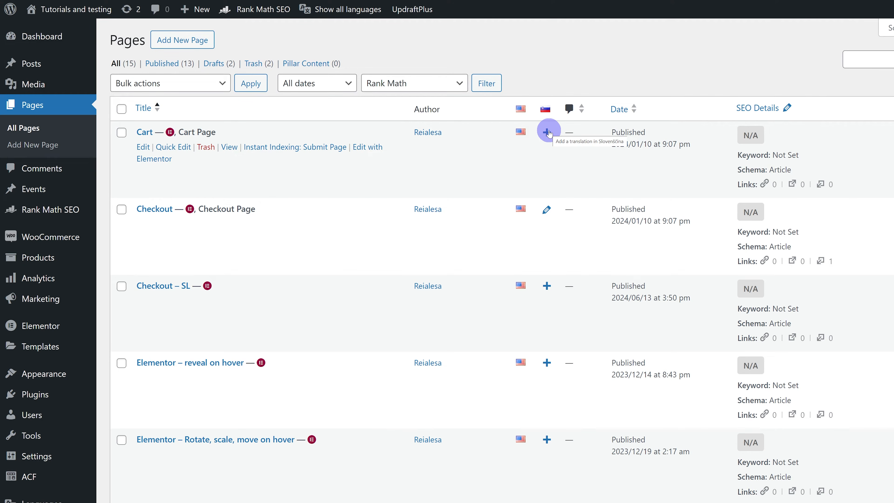
scroll(542, 169, down, 5)
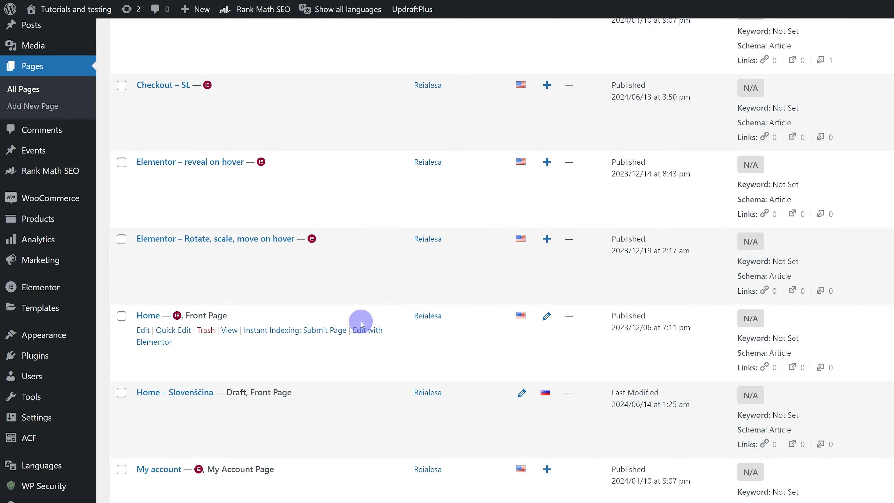
scroll(359, 336, down, 15)
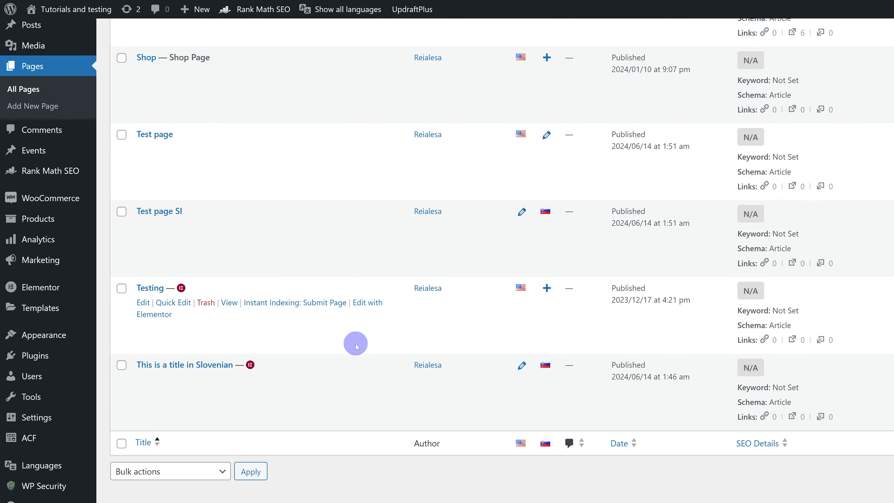
click(146, 379)
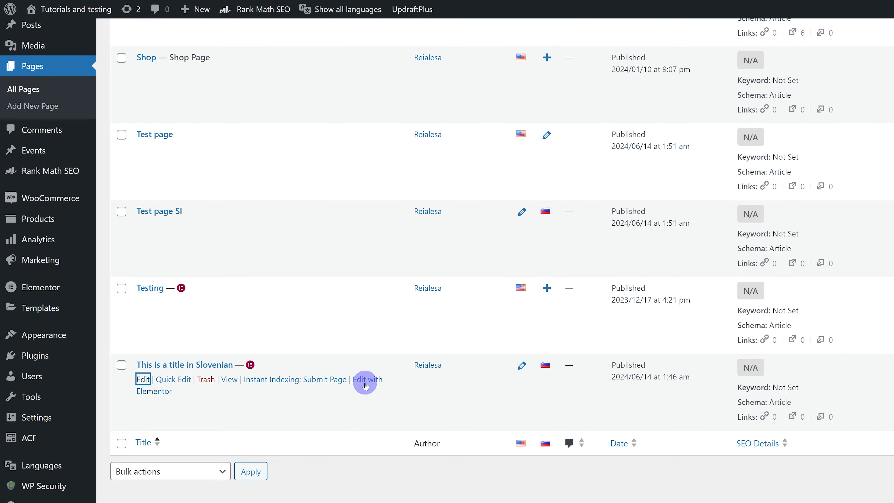
Step: View the English Home page on the site, look through its content, and return to the Pages list
scroll(239, 256, up, 10)
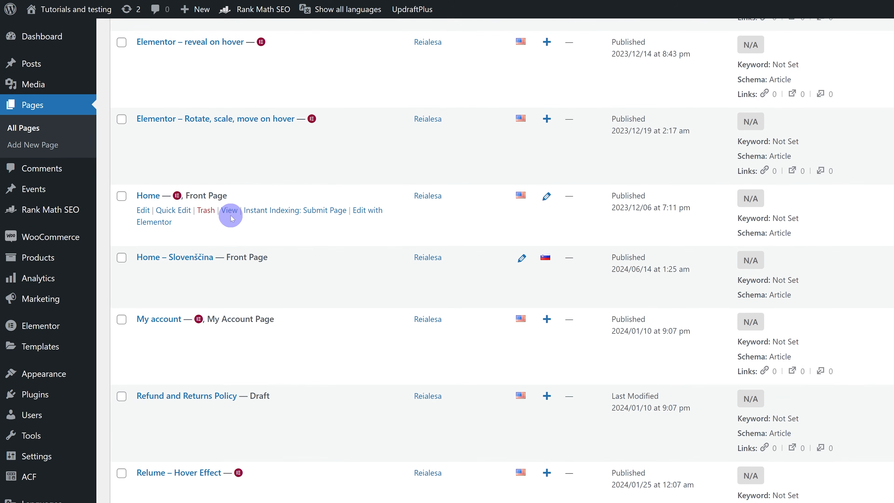
click(230, 212)
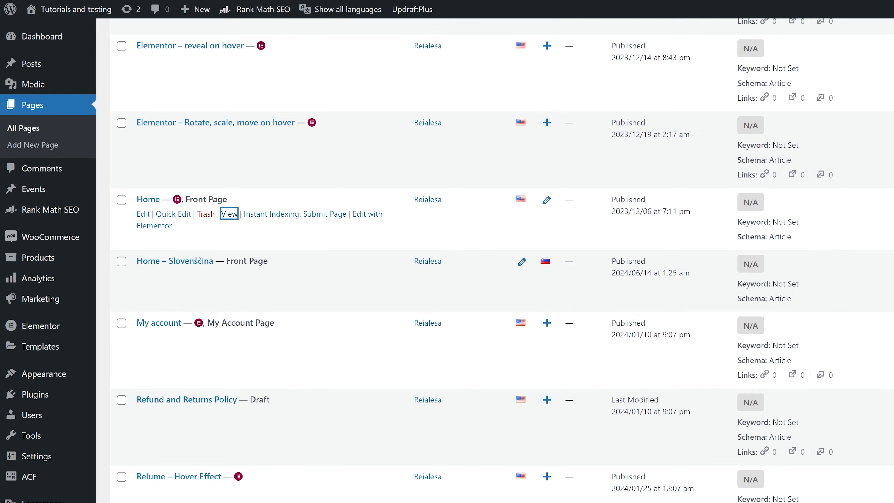
scroll(352, 198, down, 6)
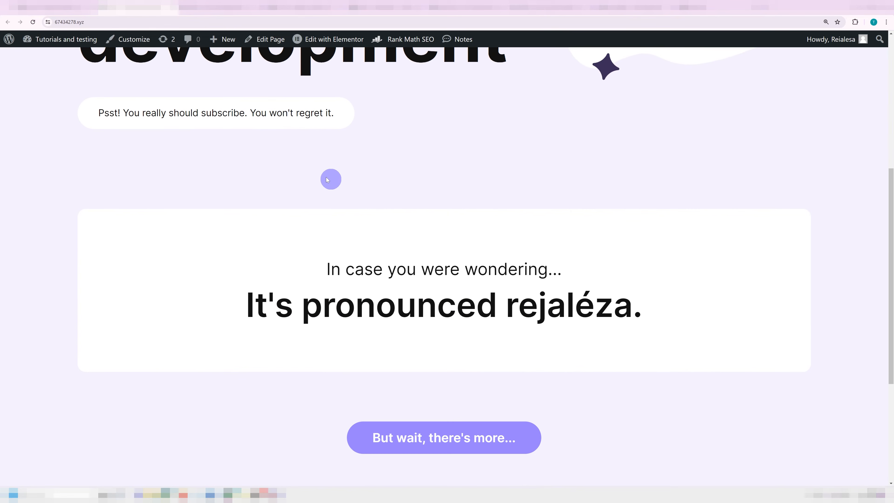
scroll(286, 188, down, 5)
key(alt+Left)
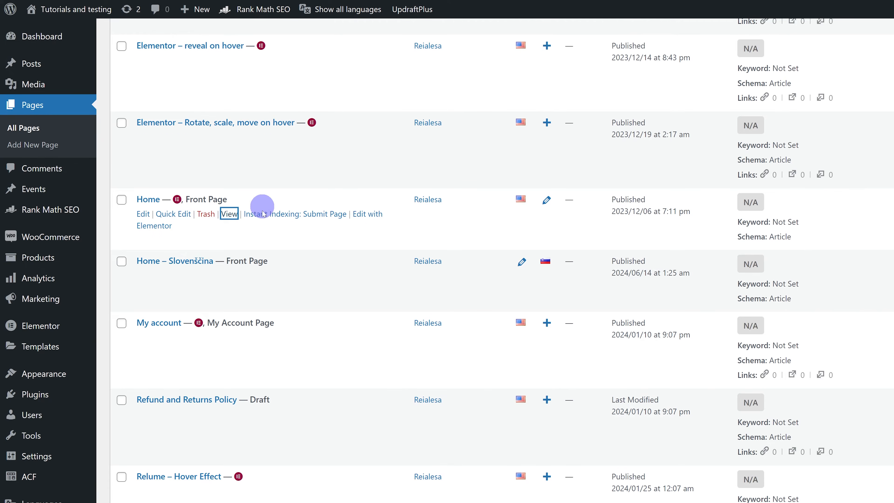
Step: View the Home – Slovenščina page on the site and return to the Pages list
click(228, 275)
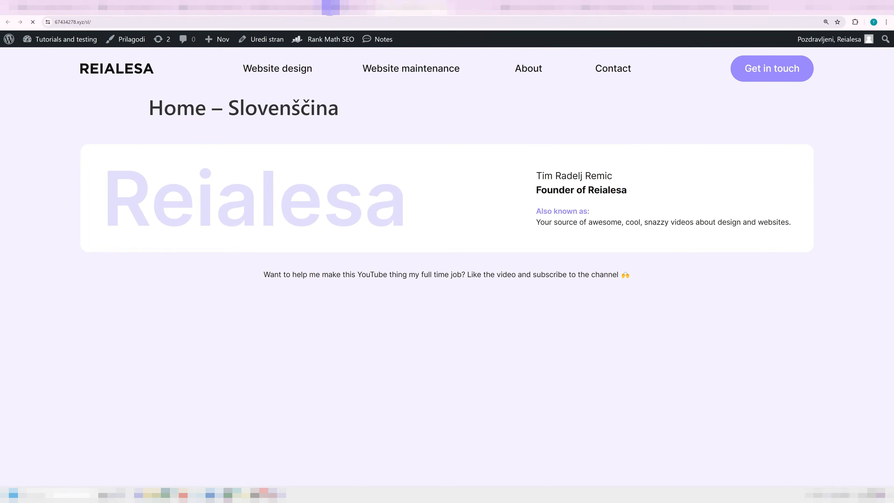
key(alt+Left)
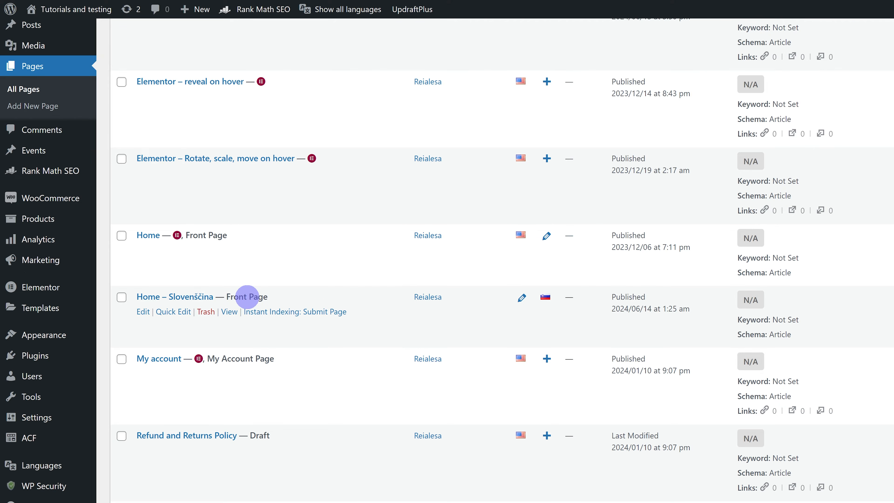
Step: View the English Test page on the site and open it for editing in Elementor
scroll(247, 297, down, 12)
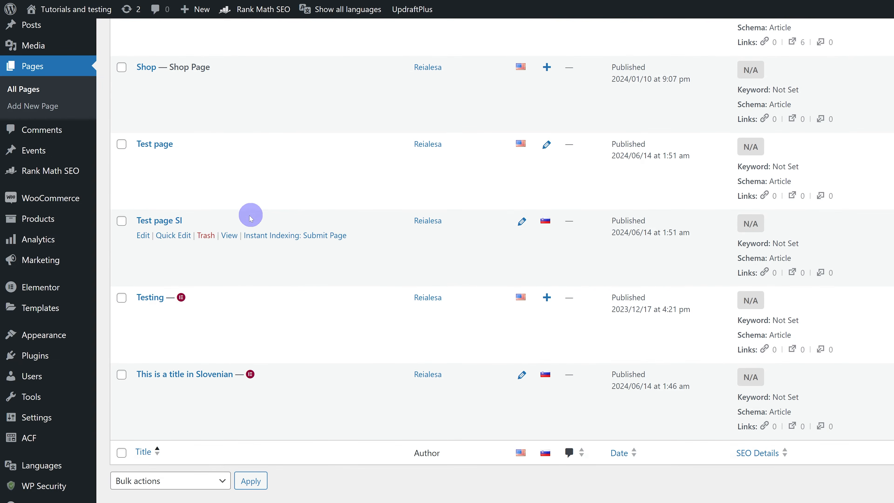
middle_click(220, 158)
click(227, 160)
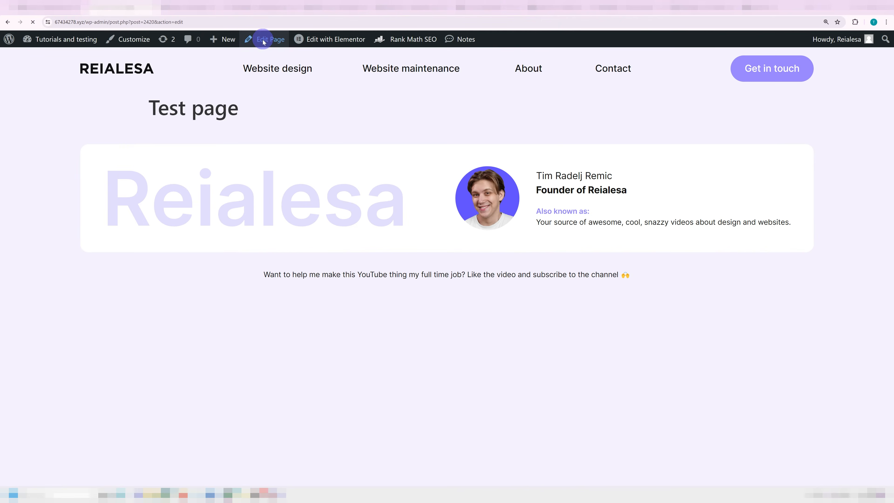
click(263, 40)
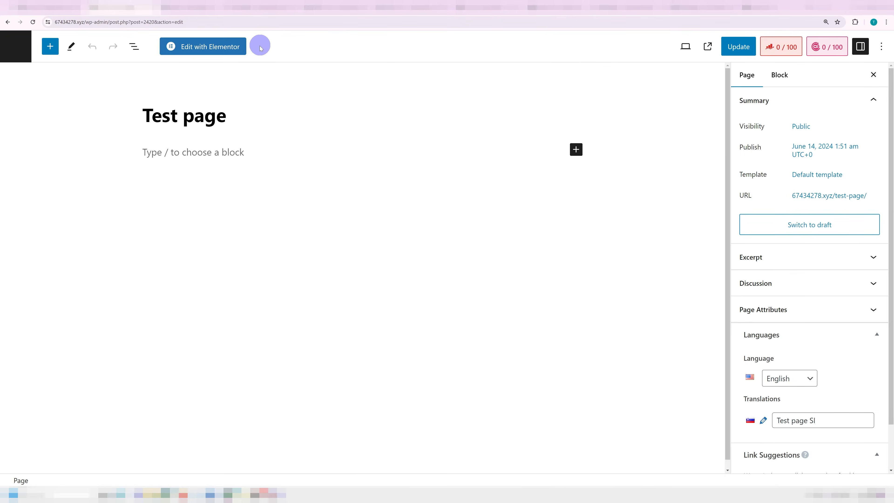
click(225, 50)
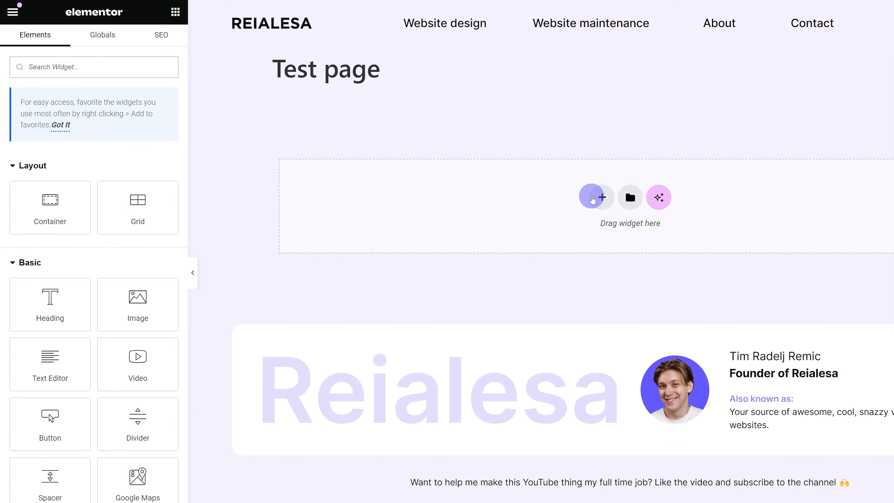
Step: Add a Flexbox container with column direction to the Test page and place an Image widget in it
click(593, 198)
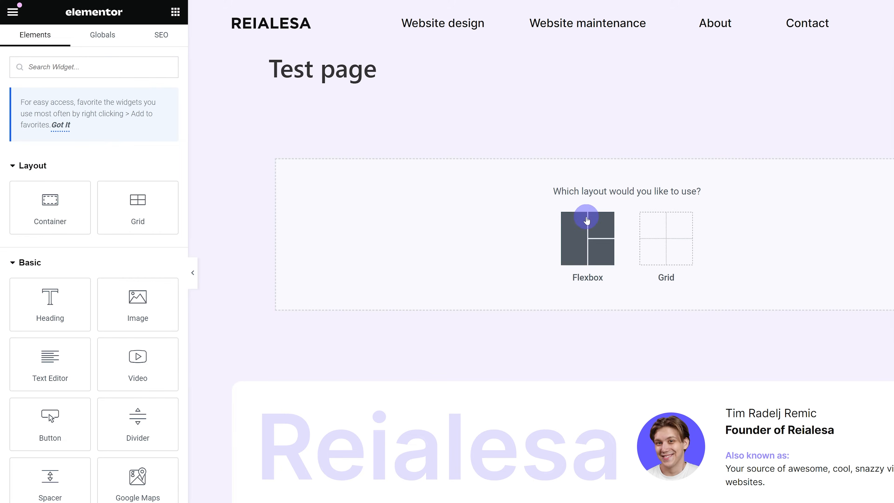
click(585, 219)
click(455, 220)
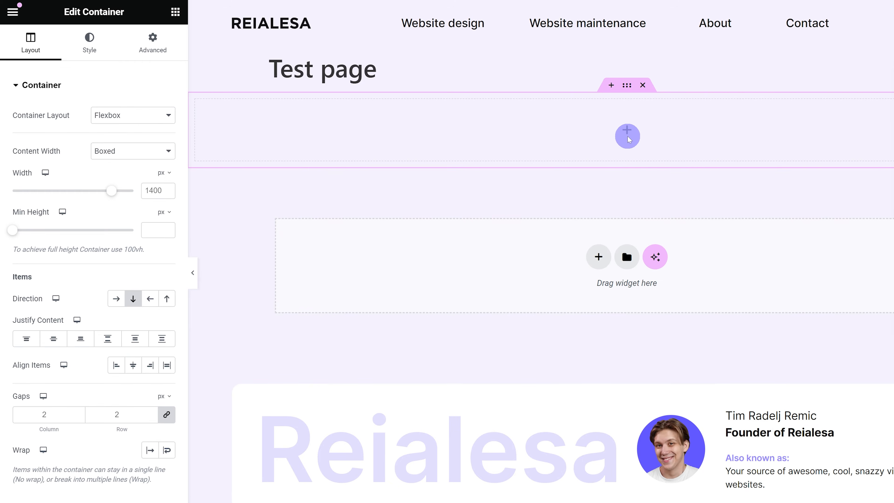
click(631, 131)
text(im)
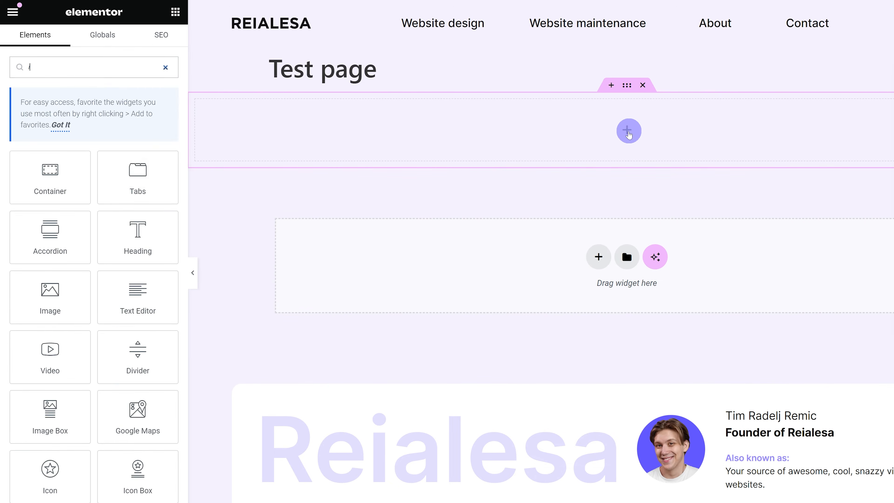
drag(104, 163, 627, 129)
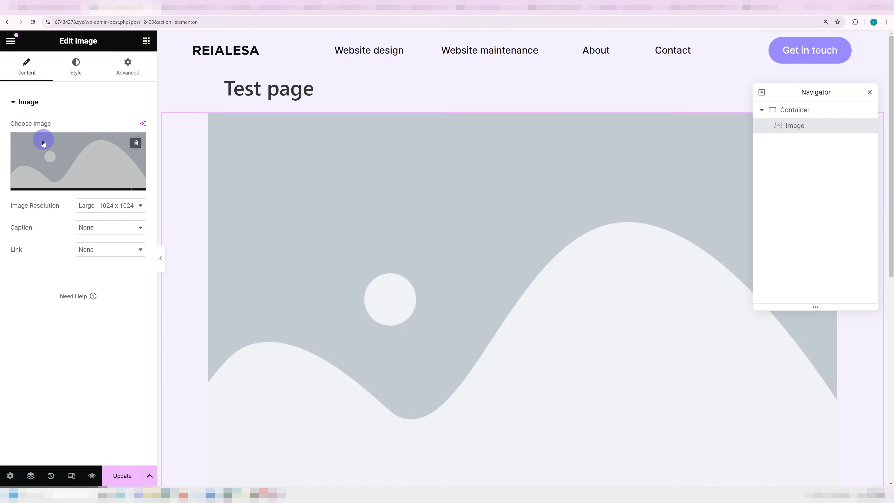
Step: Choose the dark four-pointed star from the media library for the Image widget and update the Test page
click(43, 143)
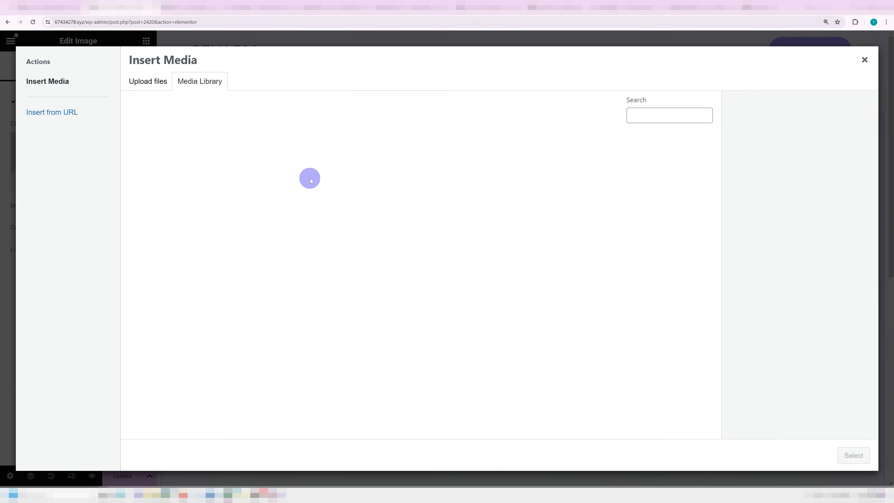
click(309, 176)
click(852, 456)
click(117, 474)
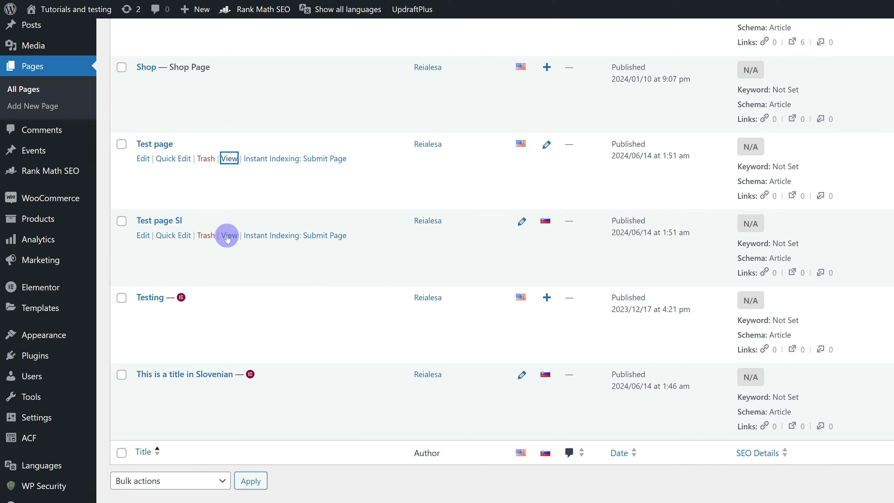
Step: View the page "Test page SI" on the site and check its title
click(228, 236)
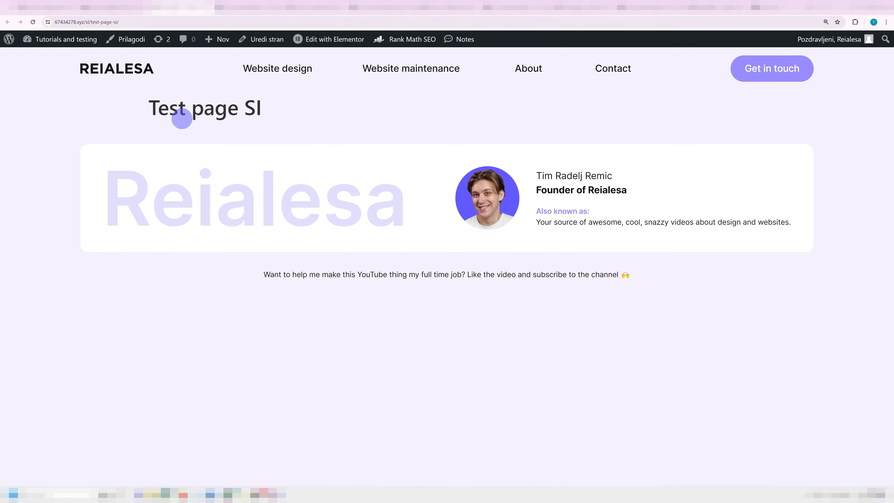
drag(181, 118, 299, 120)
click(300, 116)
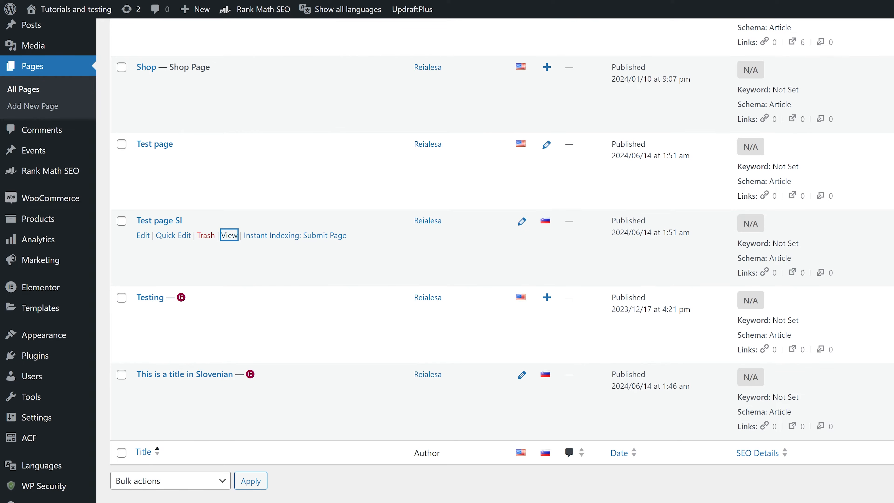
Step: Move the page "Test page SI" to the trash and delete it permanently from there
click(278, 182)
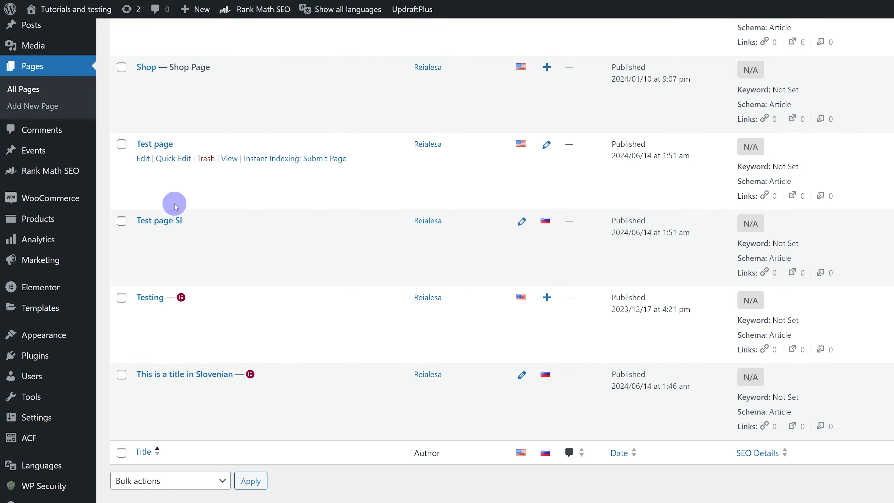
click(206, 237)
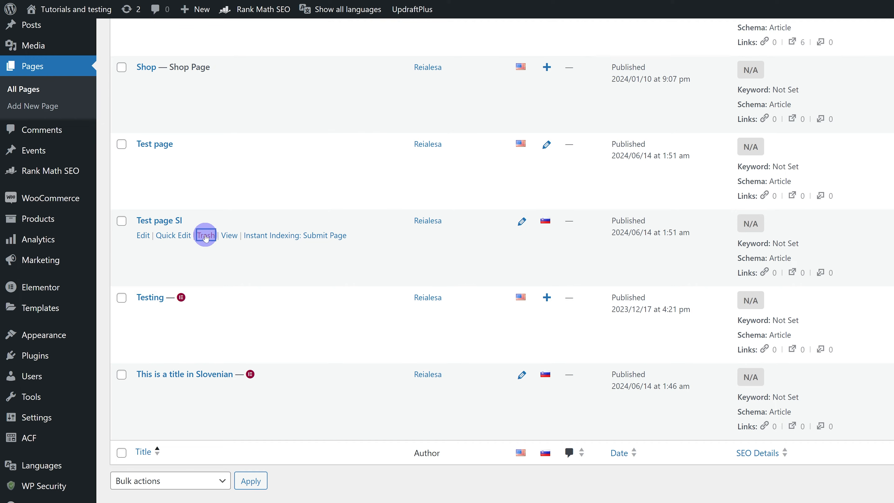
click(256, 65)
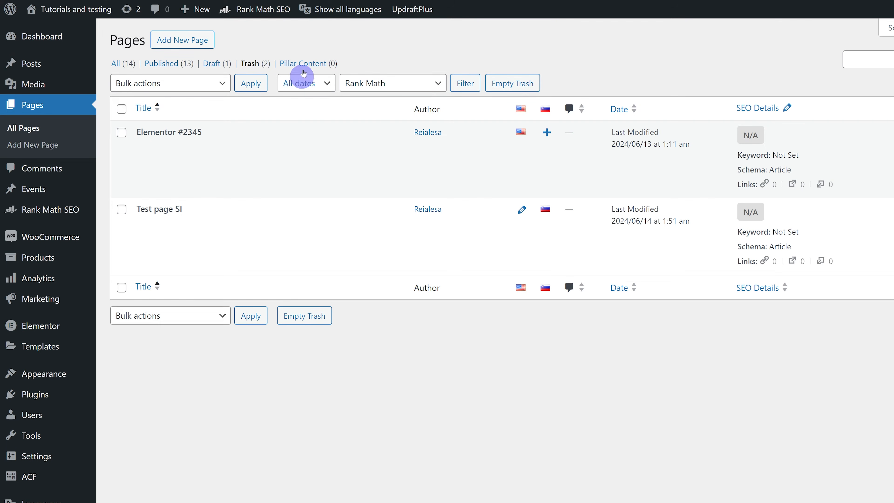
mouse_move(150, 207)
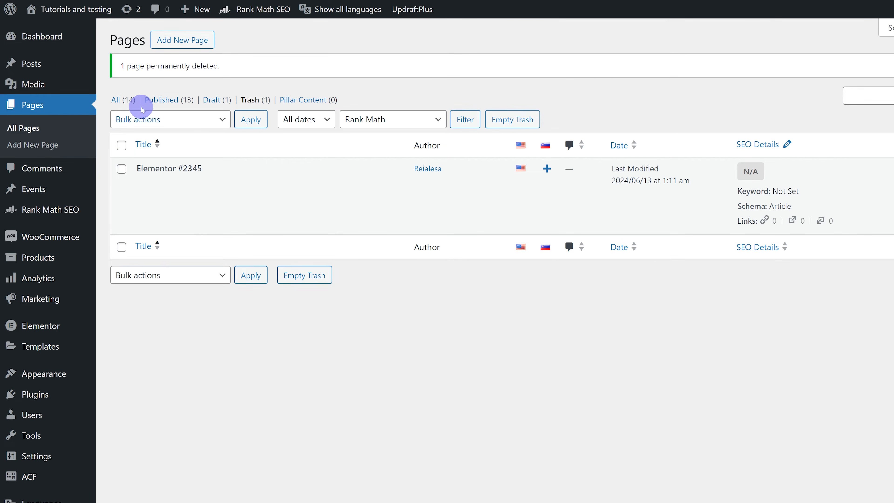
Step: Add a Slovenian translation of the Test page from the full Pages list, title it "Test Page SI" and publish it
click(130, 100)
scroll(387, 314, down, 15)
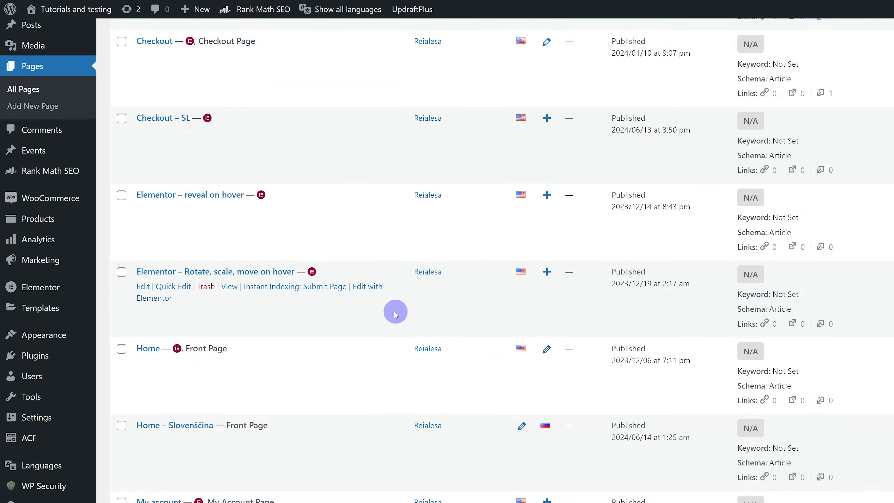
scroll(383, 321, down, 4)
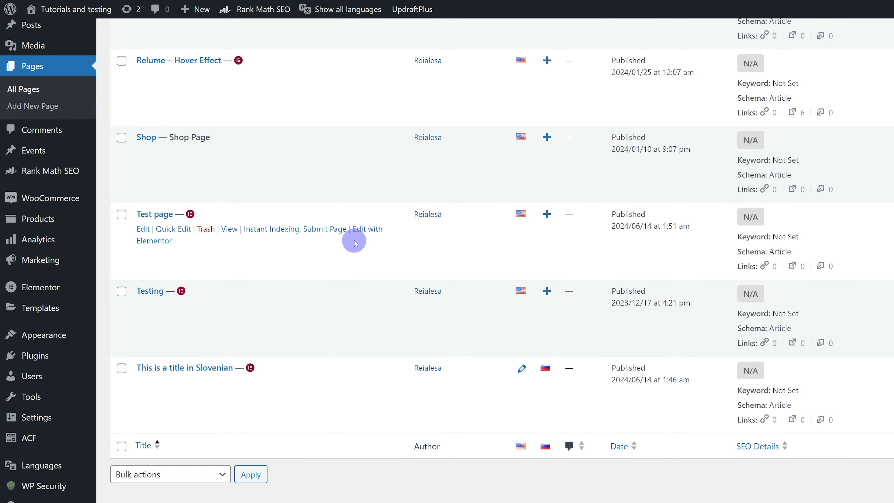
click(547, 215)
text(Te)
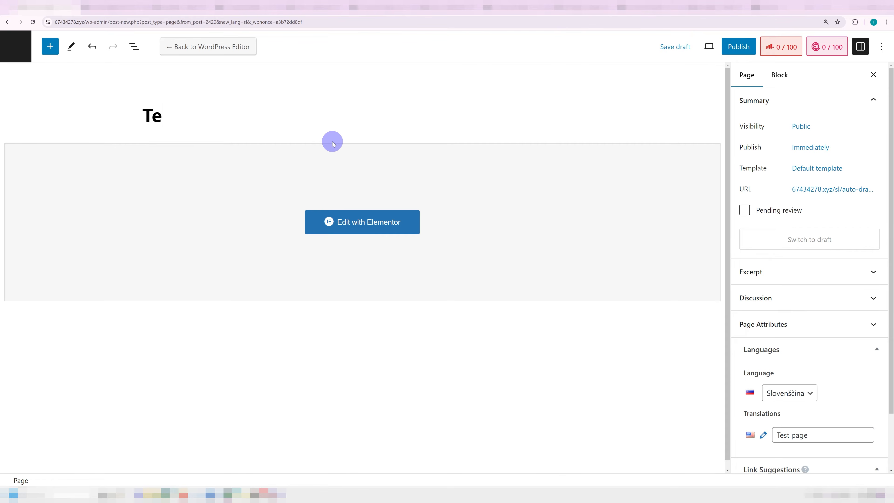
text(st Page Sl)
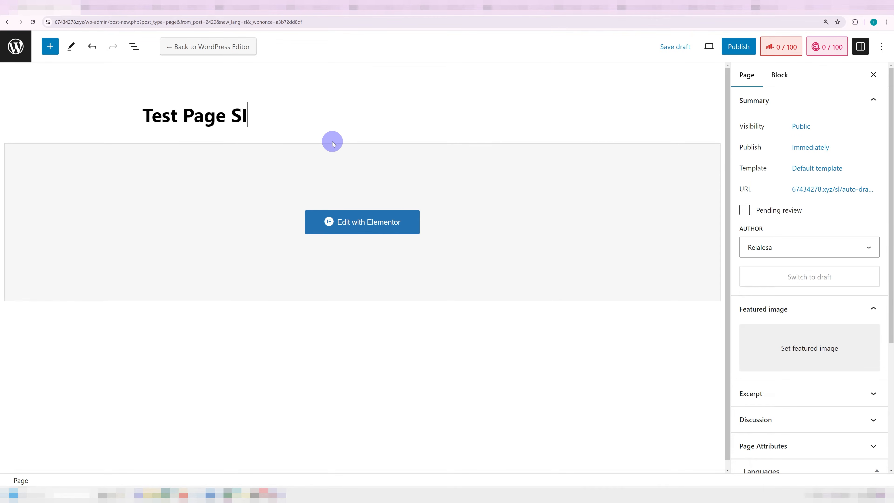
click(738, 46)
click(767, 46)
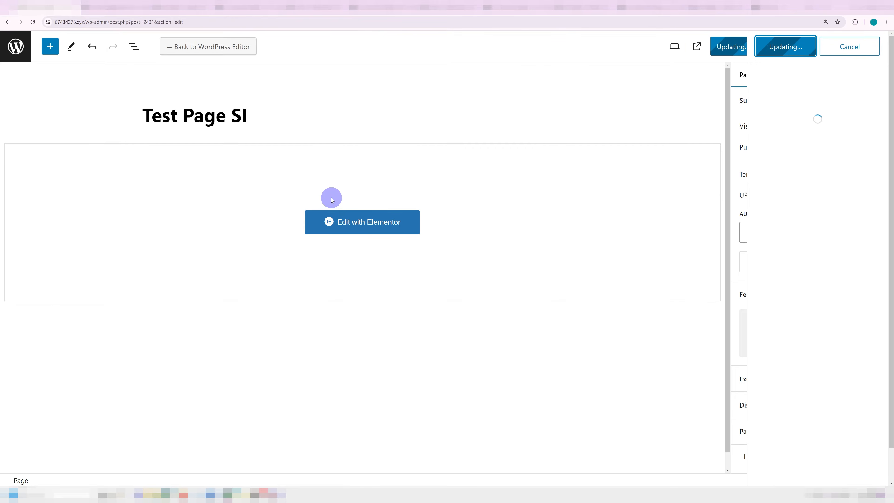
Step: Return to the Pages list and view both Test Page SI and the English Test page on the site
click(10, 51)
scroll(240, 343, down, 5)
scroll(246, 341, down, 10)
click(229, 226)
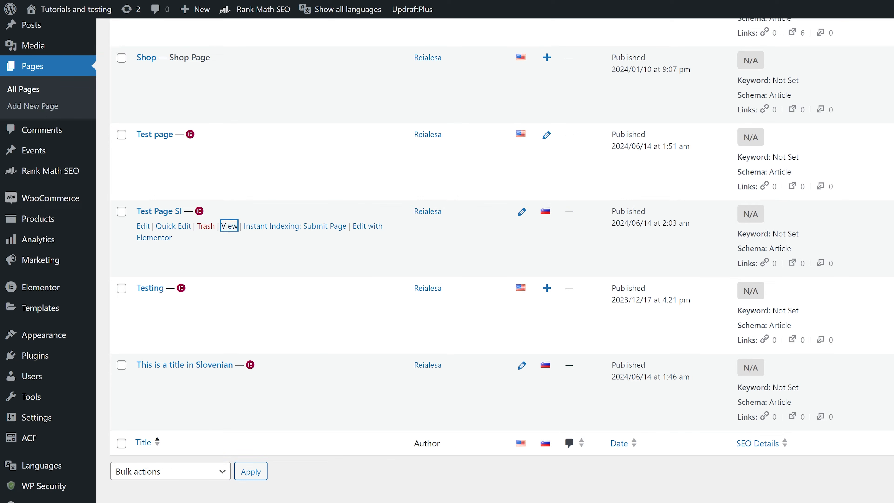
click(102, 4)
click(50, 4)
click(231, 148)
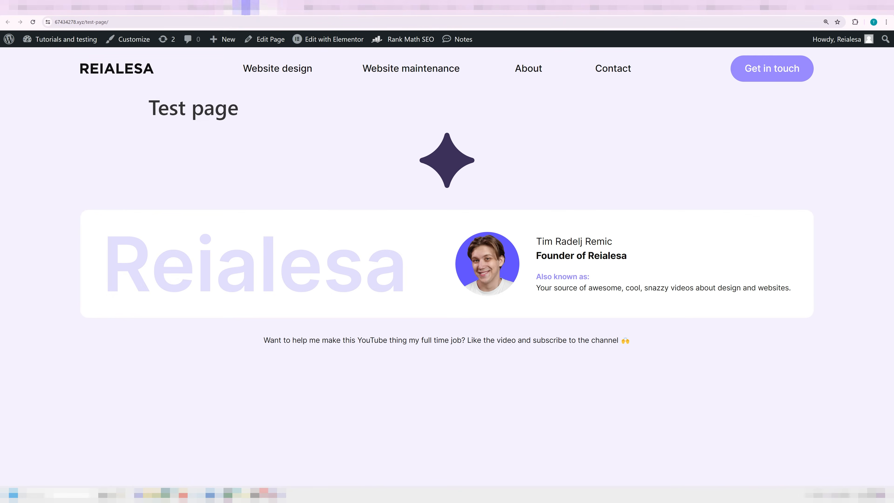
Step: Compare the content of the English Test page with its Slovenian translation on the site
click(151, 5)
click(215, 5)
click(148, 4)
click(210, 4)
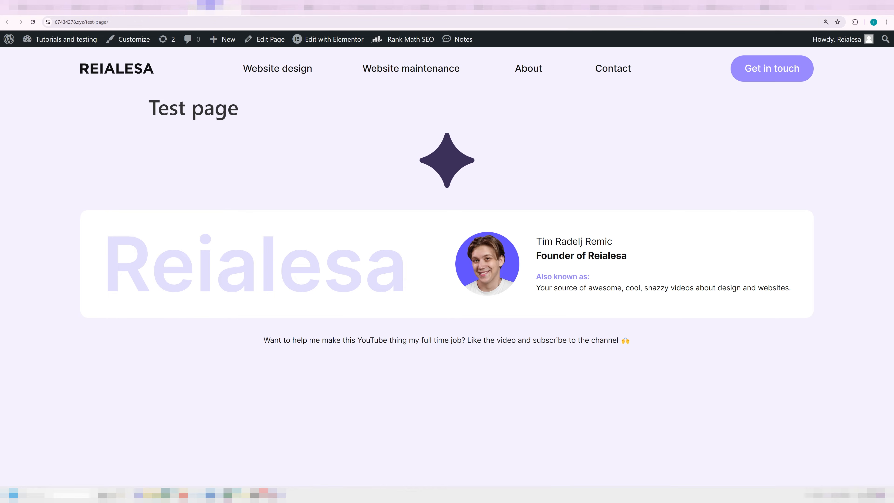
click(152, 4)
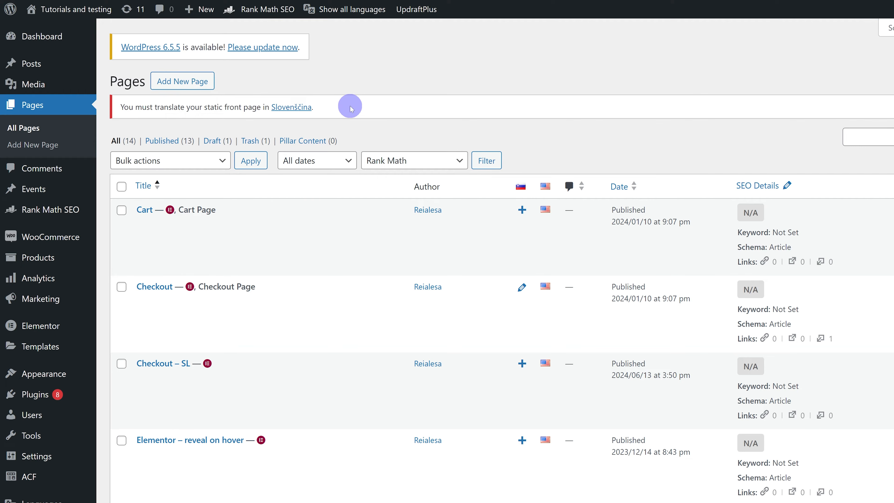
Step: Read the static front page notice, open its Slovenščina link to look at the new translation page, and return to the Pages list
drag(122, 106, 390, 119)
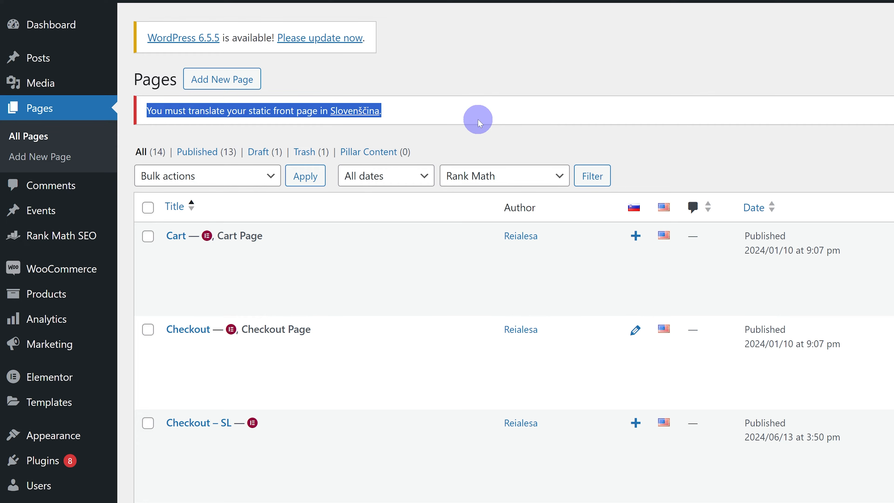
click(478, 119)
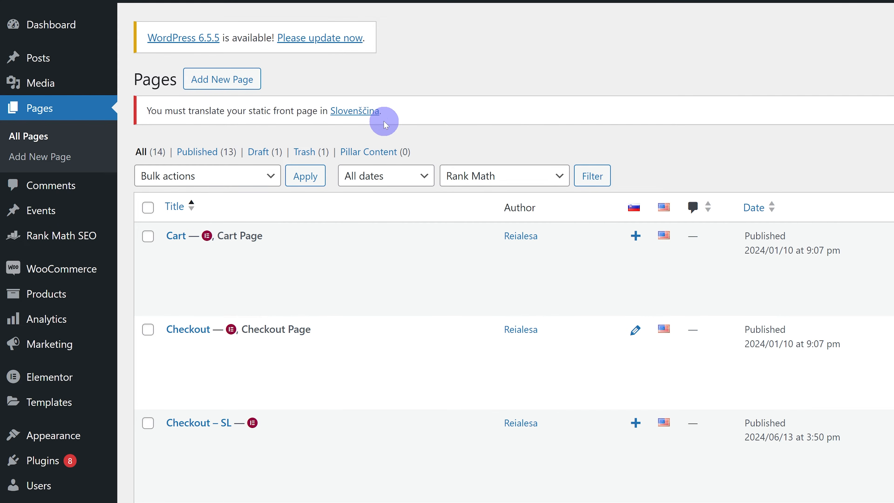
click(373, 116)
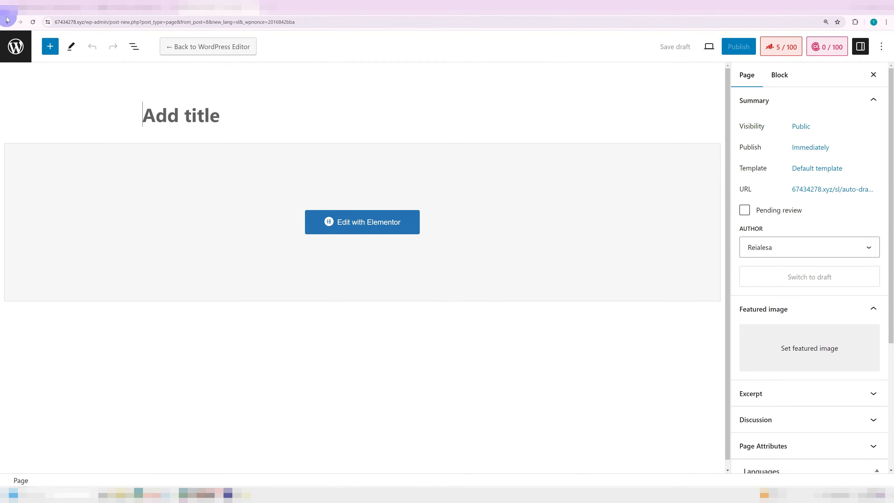
click(11, 23)
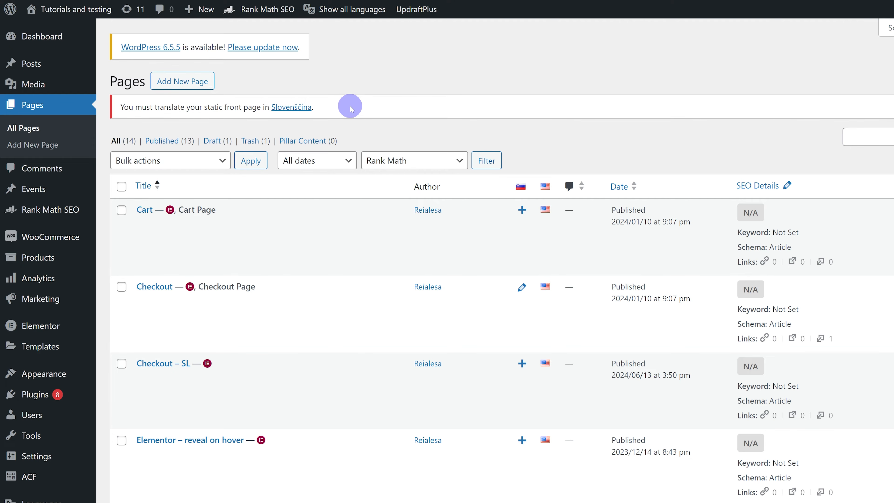
Step: View the English Home page on the site and open it for editing in Elementor
scroll(351, 107, down, 10)
click(230, 250)
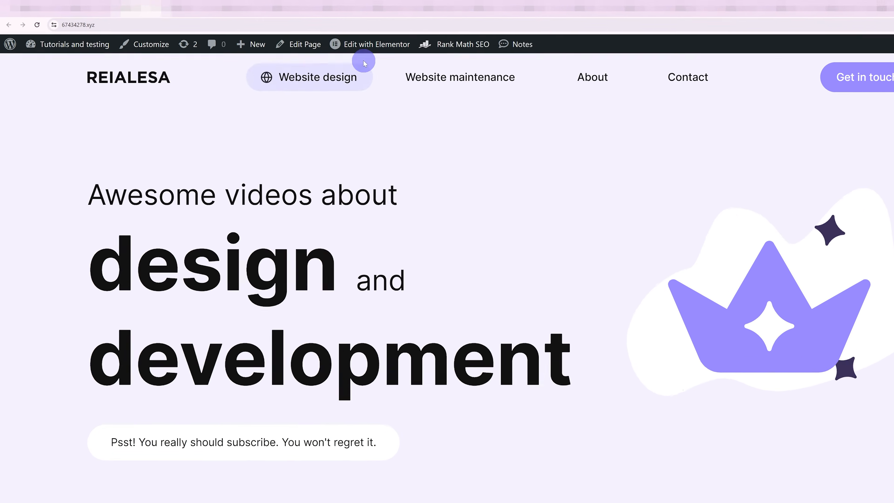
mouse_move(327, 40)
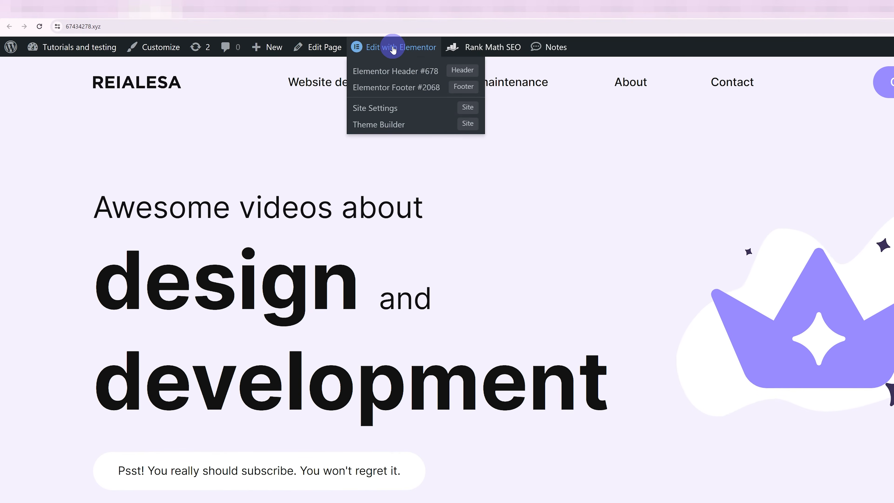
click(393, 47)
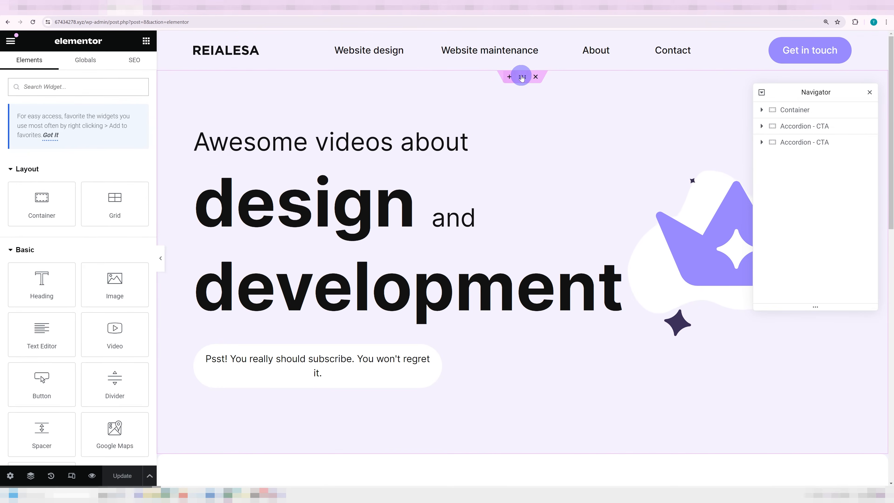
Step: Copy the hero container of the English Home page and open the Home – Slovenščina page for editing in Elementor
click(522, 78)
right_click(522, 77)
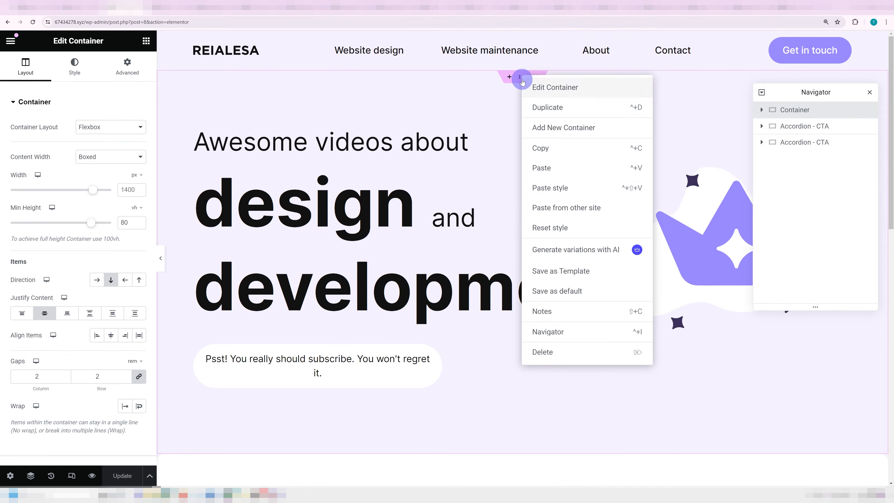
click(548, 149)
click(84, 7)
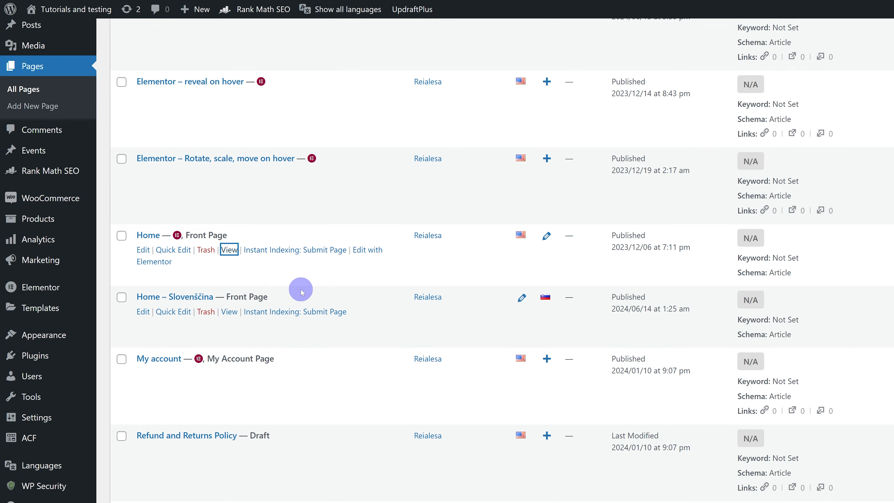
click(143, 312)
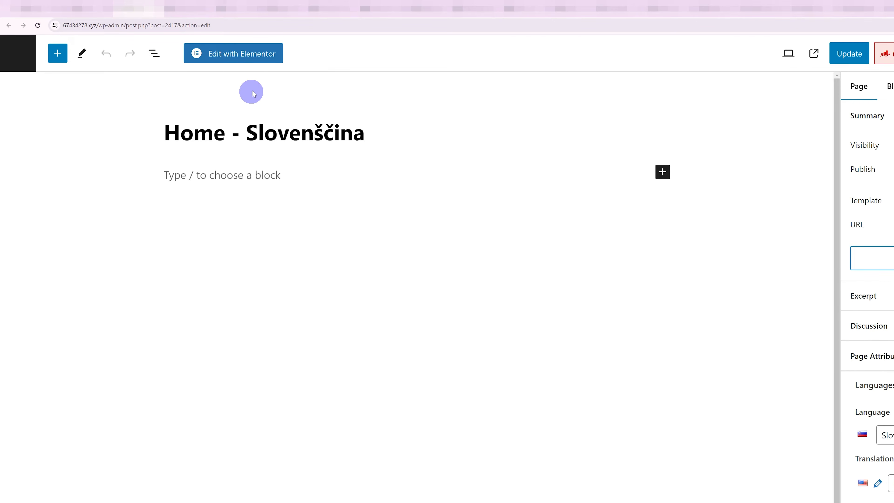
click(236, 59)
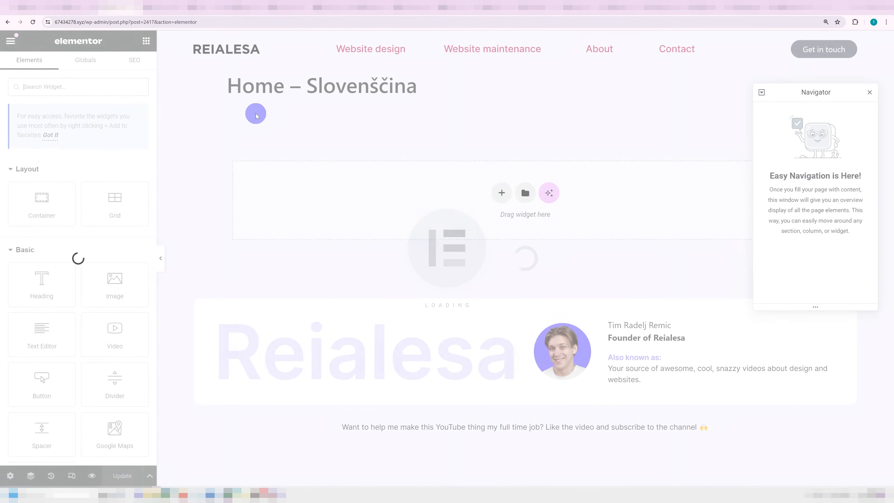
Step: Paste the copied hero container into the Home – Slovenščina page, update the page and check it on the site
right_click(411, 226)
click(427, 229)
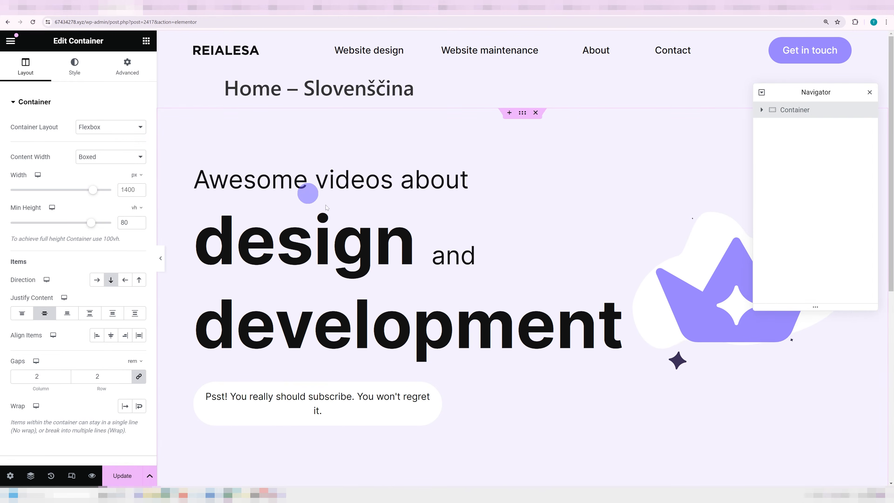
click(123, 474)
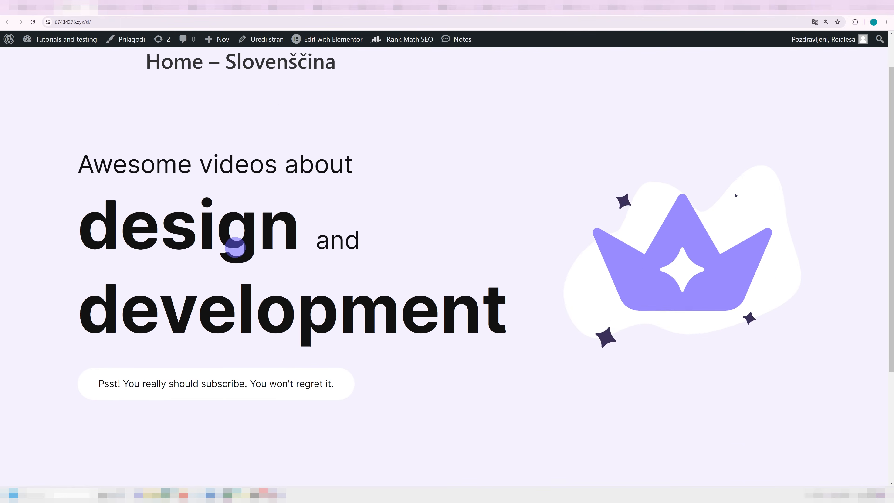
scroll(235, 248, down, 3)
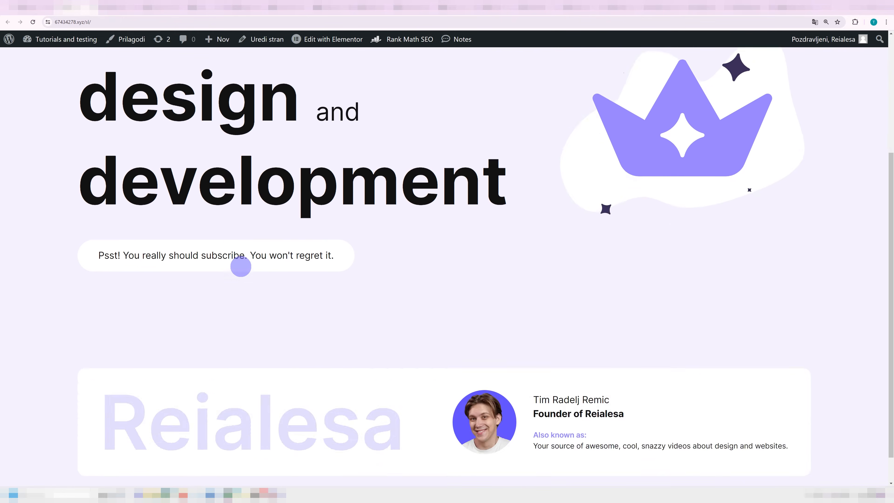
scroll(234, 260, up, 5)
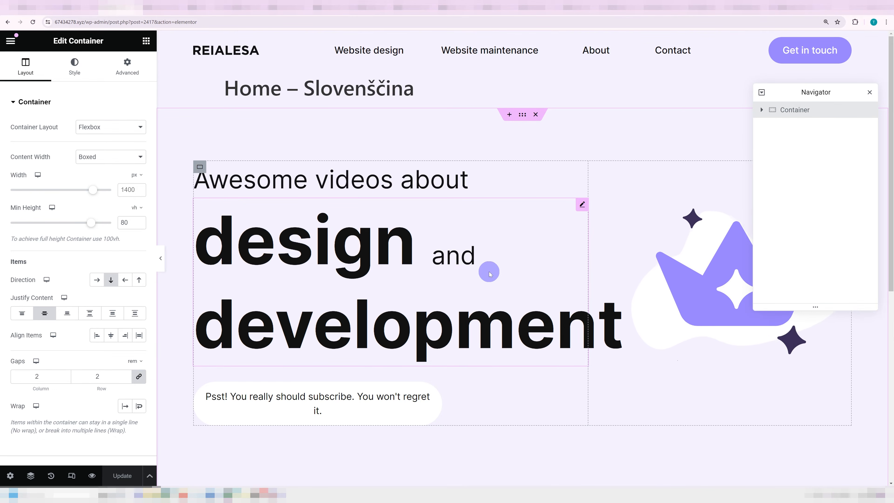
Step: Delete the crown image from the hero section of the Home – Slovenščina page and update the page
click(665, 287)
right_click(667, 284)
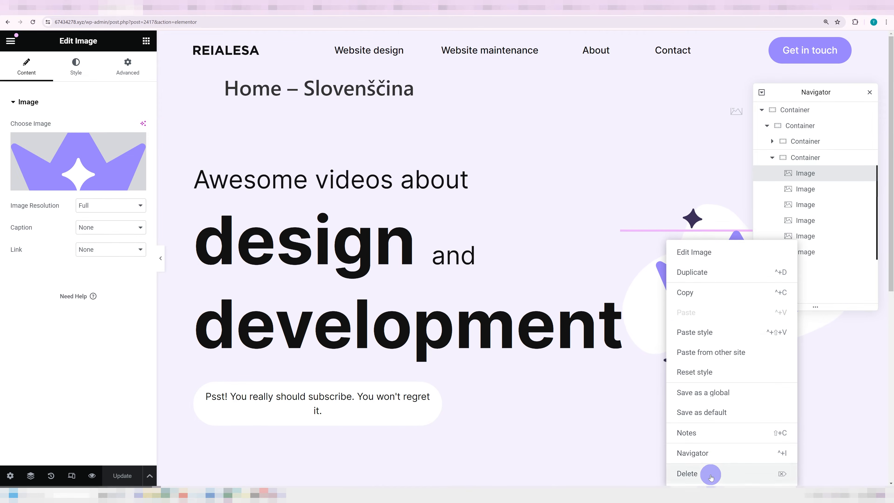
click(687, 474)
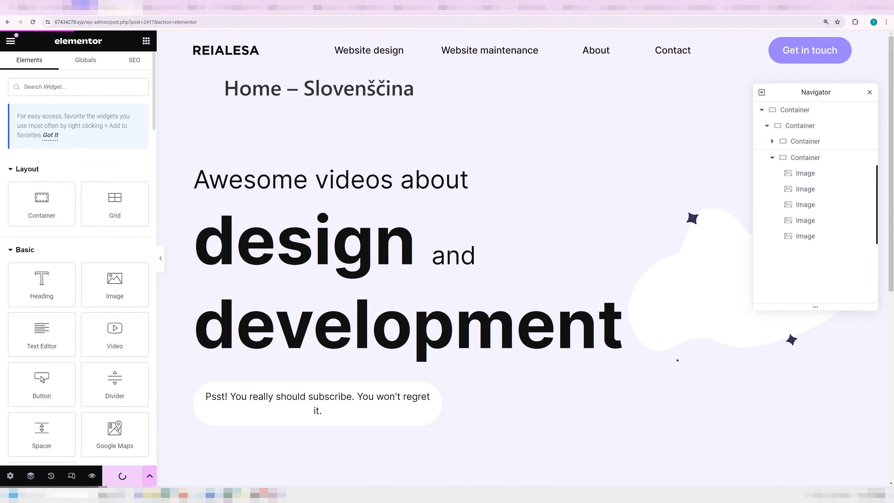
Step: Reload the Slovenian home page on the site and compare its content with the English Home page
click(80, 6)
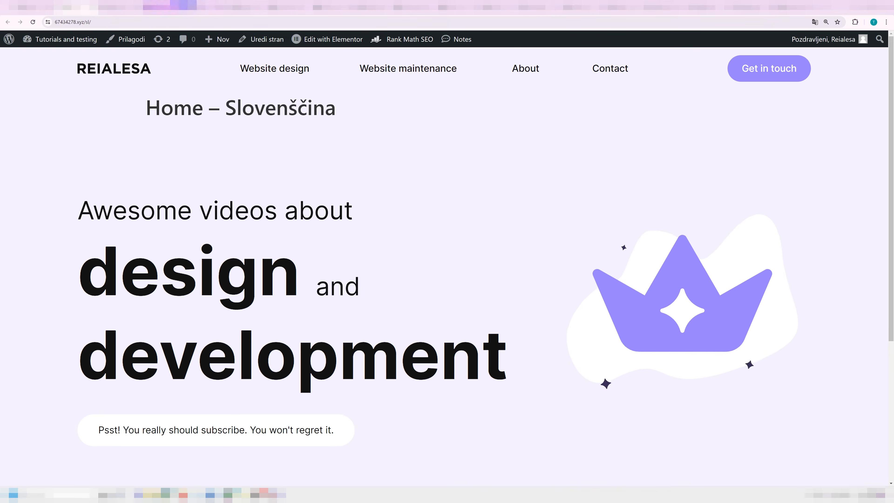
key(F5)
click(148, 57)
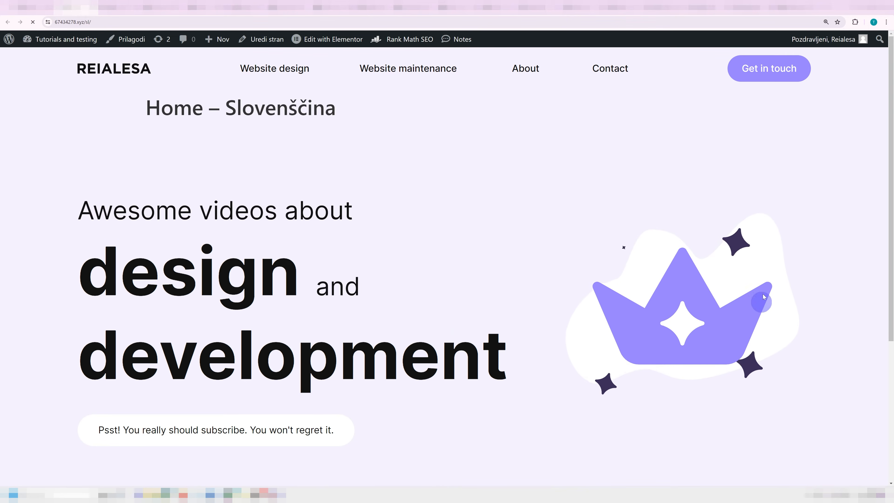
scroll(661, 296, down, 5)
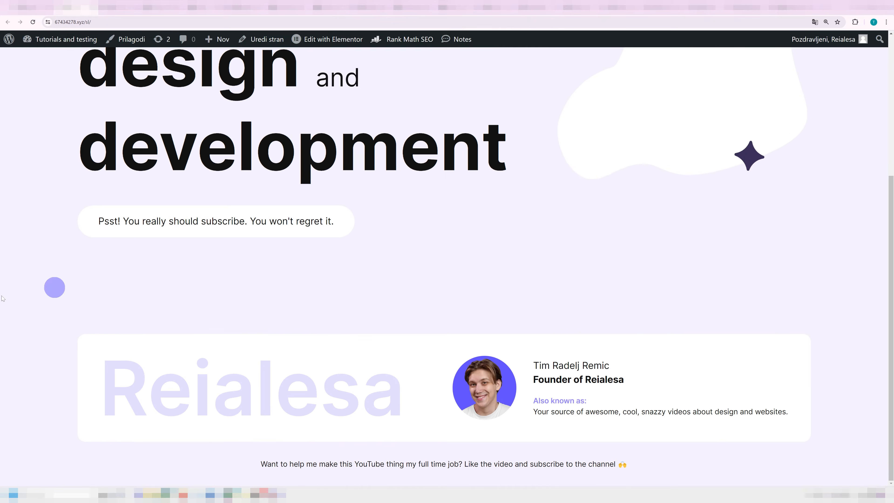
scroll(453, 252, up, 4)
click(120, 7)
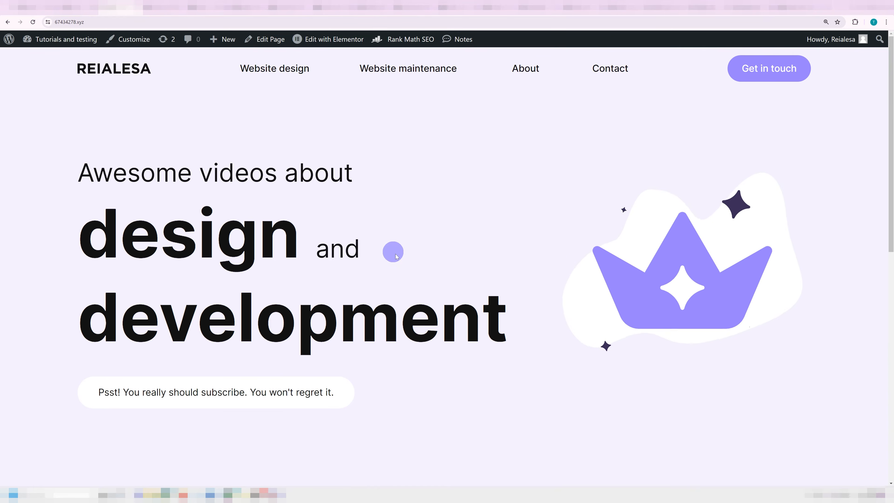
scroll(377, 250, down, 9)
scroll(254, 292, up, 4)
Step: Enable Language Visibility for the "Awesome videos about" heading on the Home – Slovenščina page in Elementor
click(75, 8)
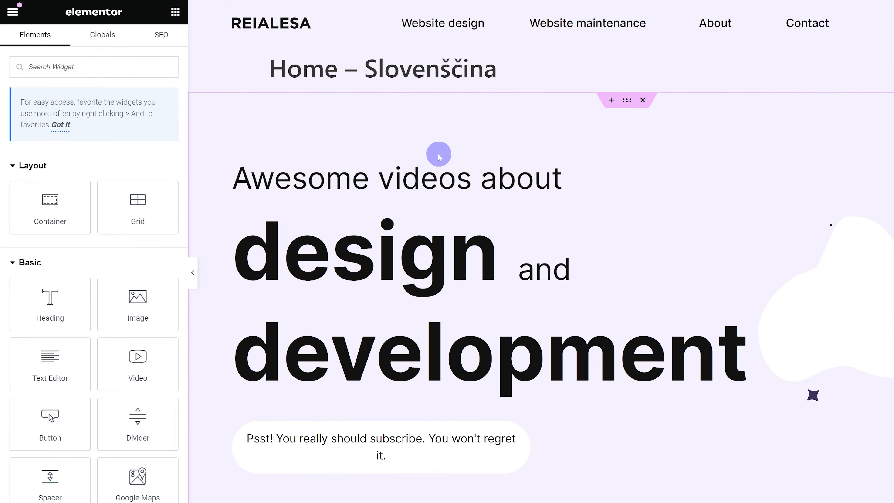
click(349, 177)
click(144, 46)
scroll(154, 310, down, 3)
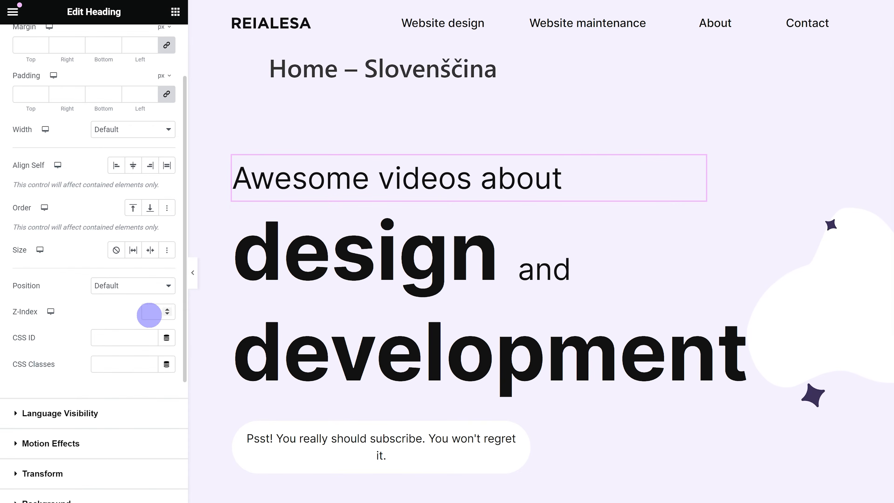
click(102, 409)
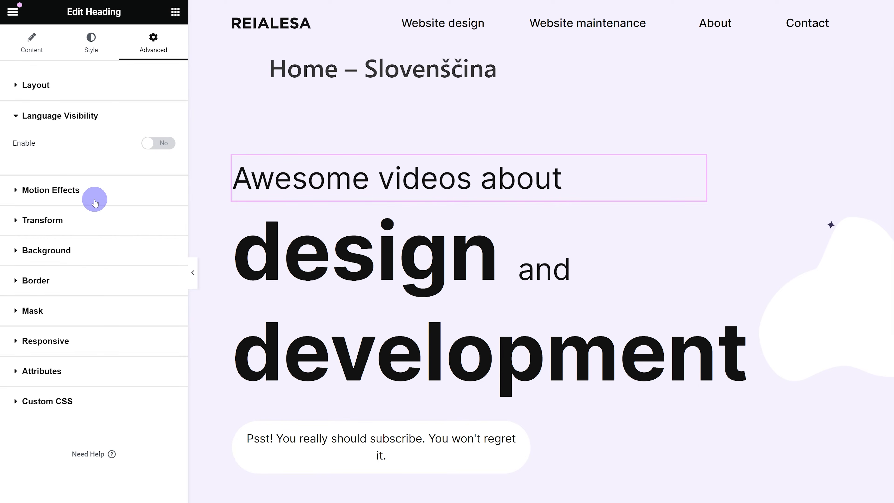
click(158, 145)
Step: Set the "Awesome videos about" heading to show when the language is Slovenščina
click(161, 172)
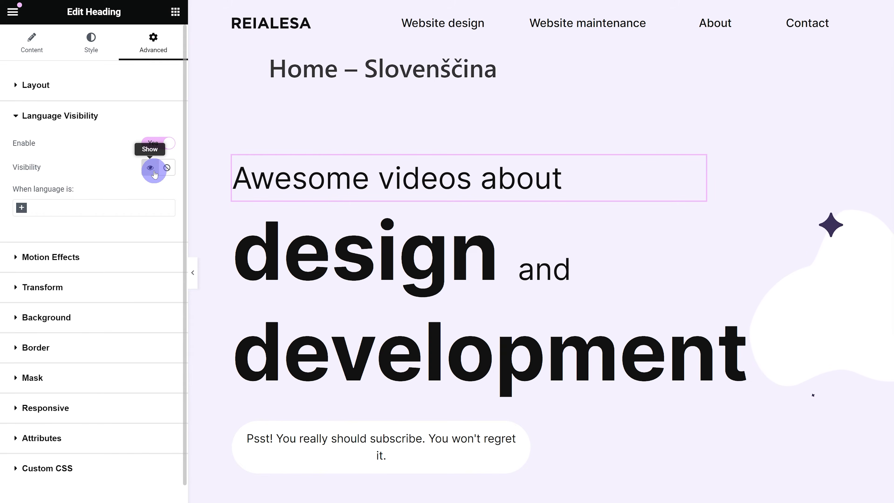
drag(10, 189, 73, 202)
click(74, 204)
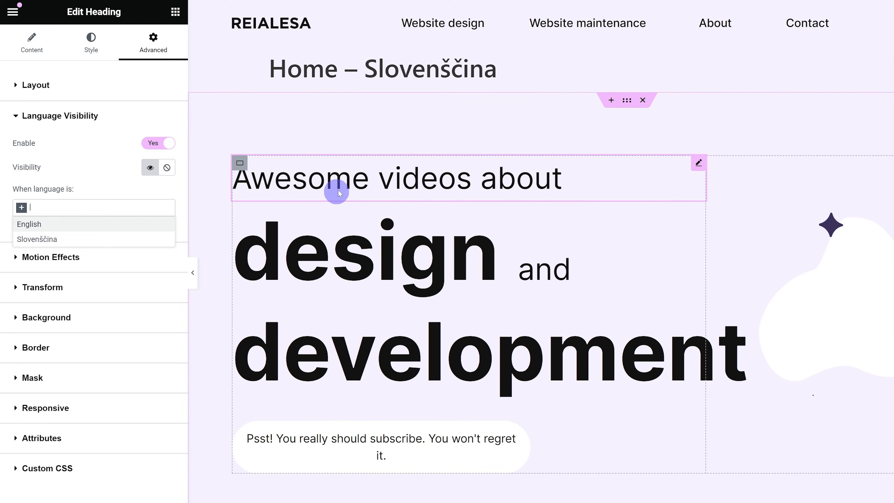
click(53, 238)
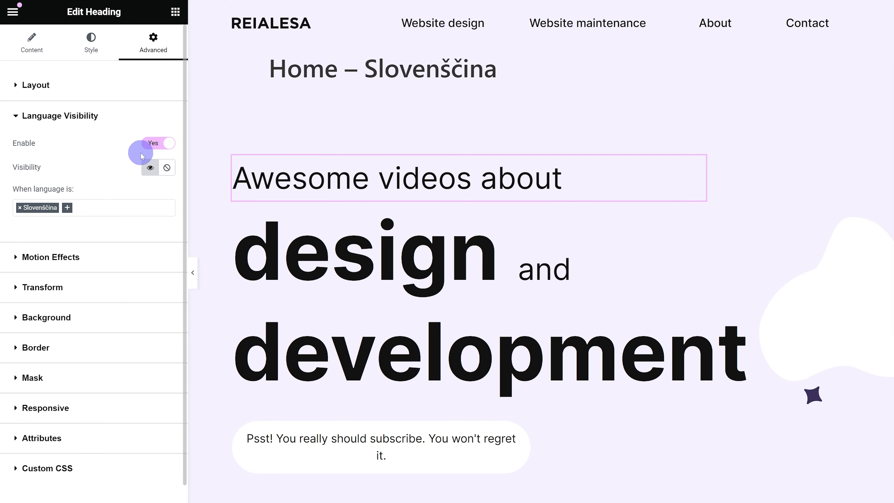
Step: Switch the heading's language visibility to hide for Slovenščina and look at the heading on the site's Slovenian home page
click(167, 168)
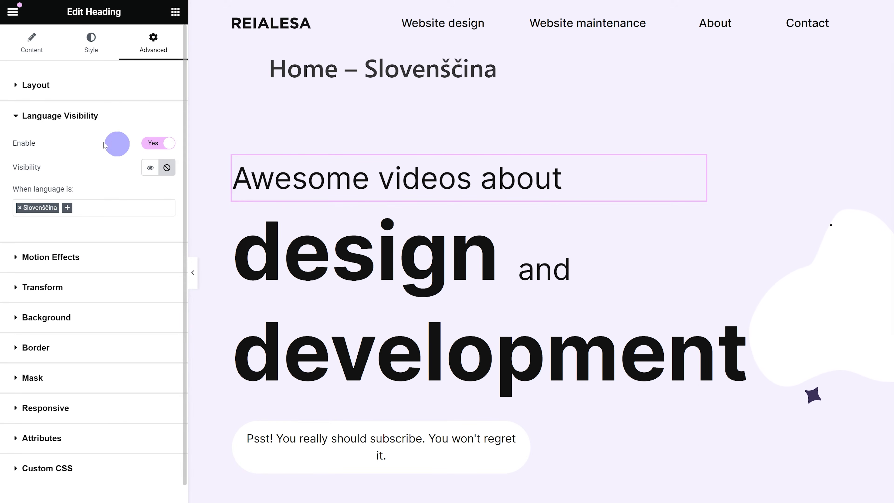
click(147, 470)
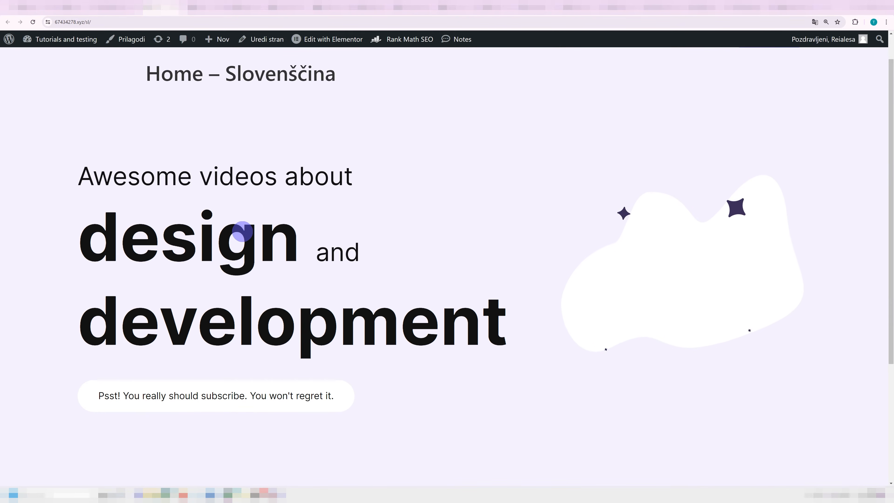
scroll(90, 190, down, 1)
drag(75, 173, 371, 194)
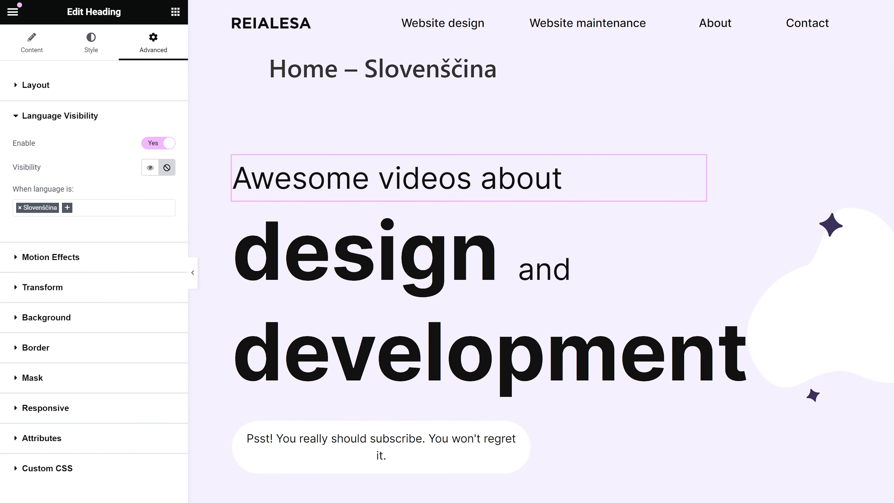
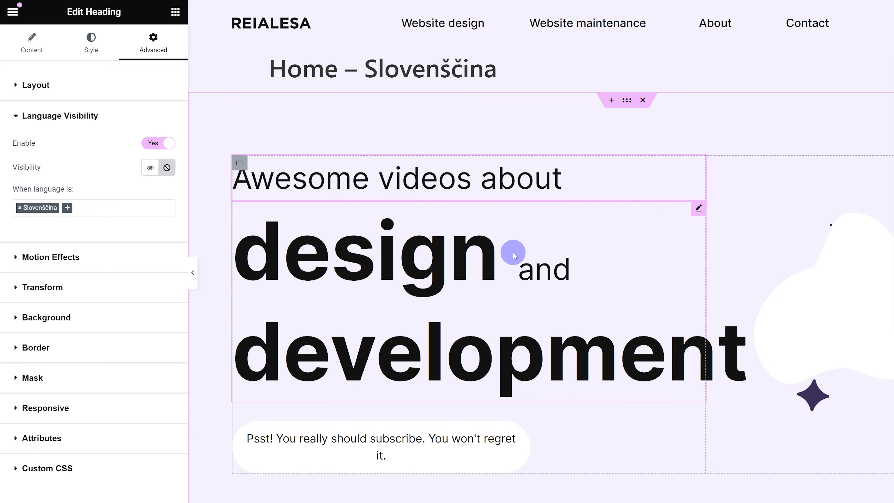
Step: Replace the "Awesome videos about" heading text with the example URLs "mywebsite.com/contact mywebsite.com/sl/kontakt"
click(513, 252)
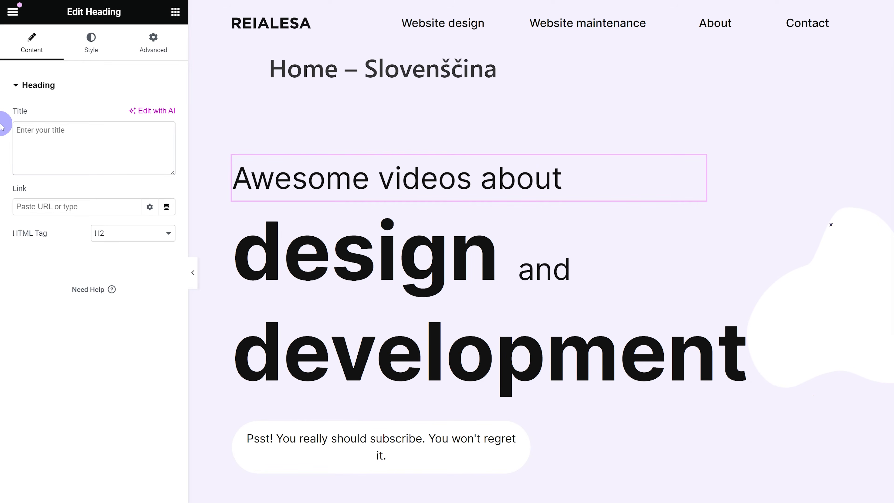
text(mywebsite.c)
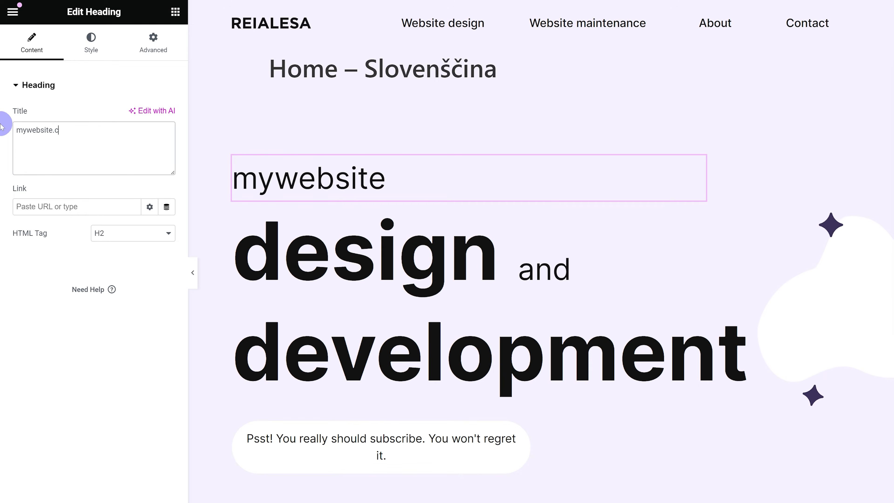
text(om/contact )
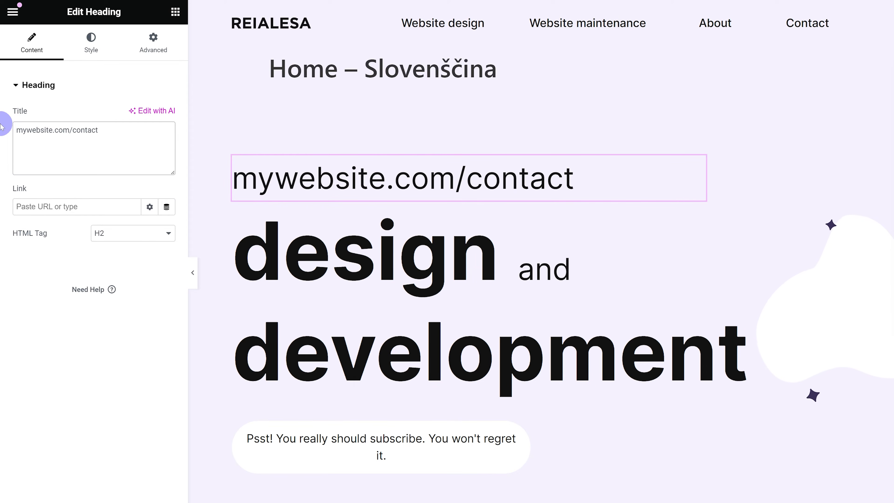
text(mywebsite.com/sl/)
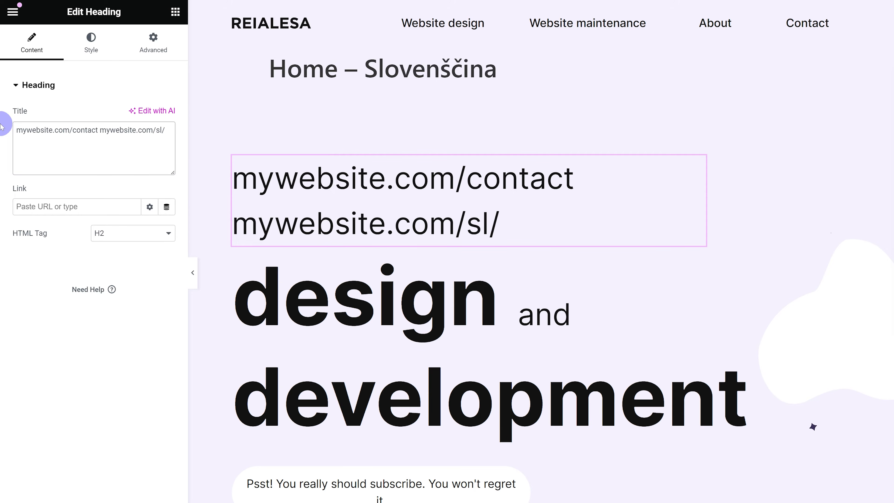
text(kontakt)
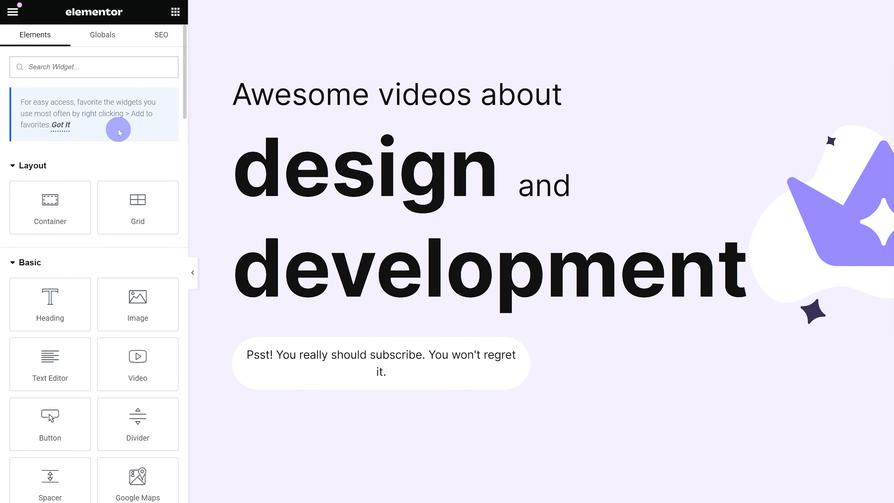
Step: Search the Elementor widgets for "lang" to find the language switcher
text(lang)
double_click(56, 74)
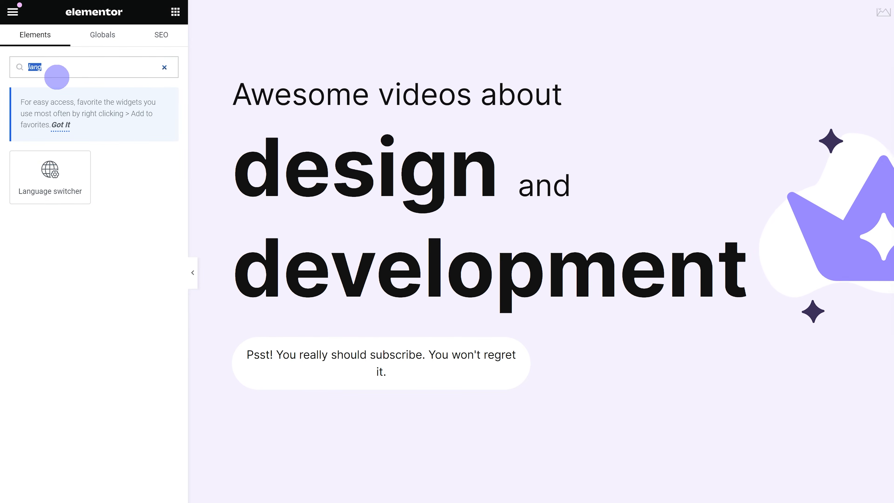
text(lang)
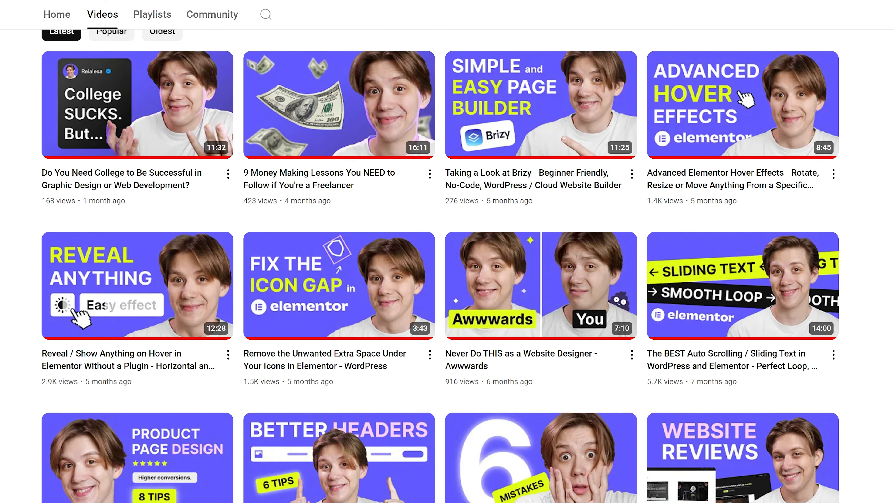
scroll(440, 267, down, 5)
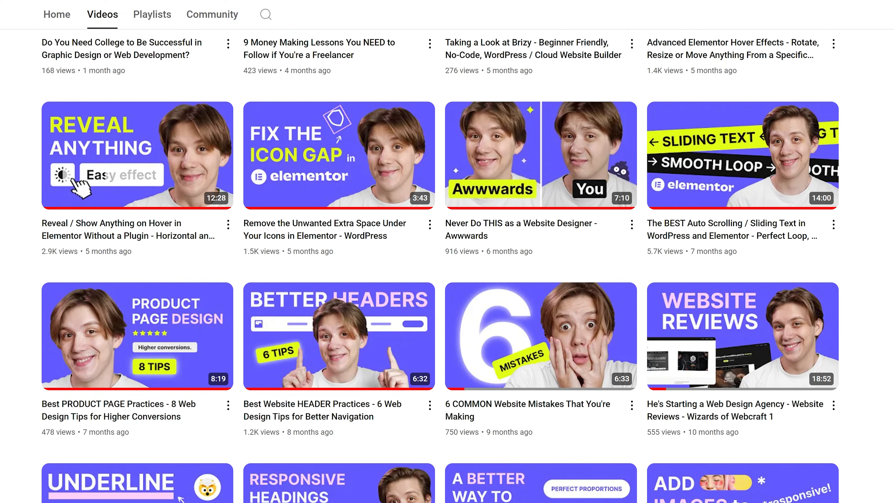
scroll(441, 267, down, 1)
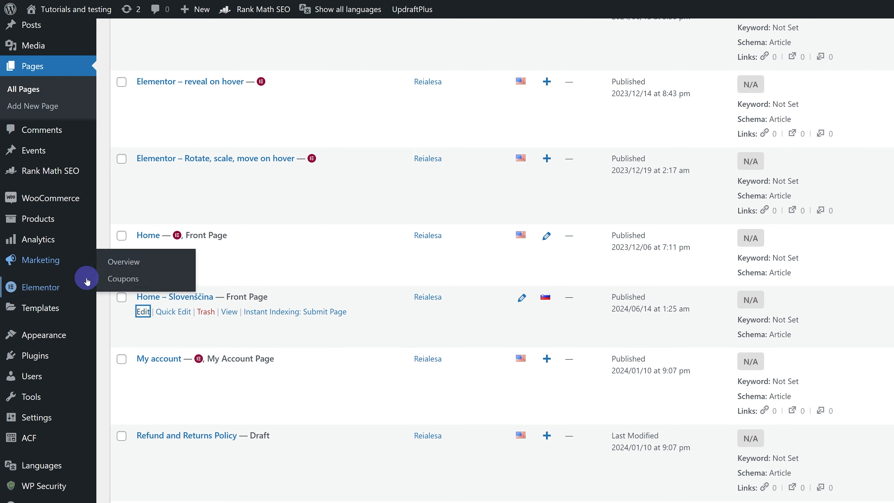
Step: Open the existing site header template for editing from the Theme Builder
mouse_move(87, 282)
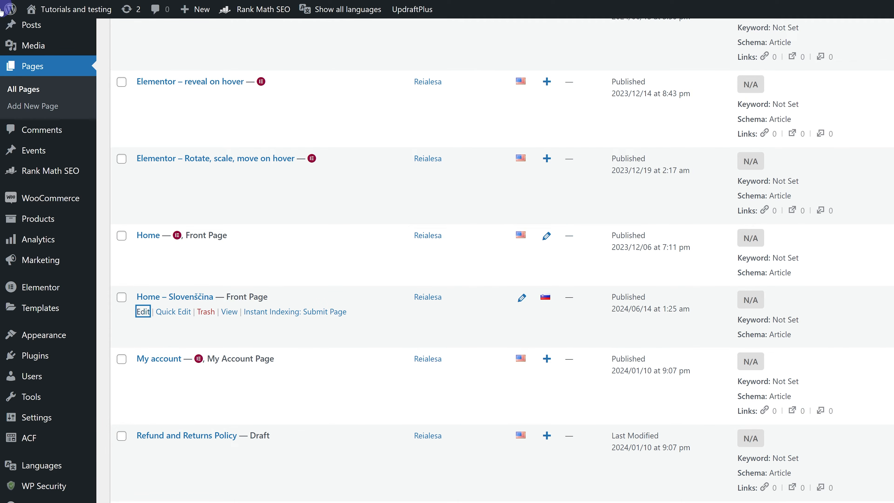
mouse_move(42, 310)
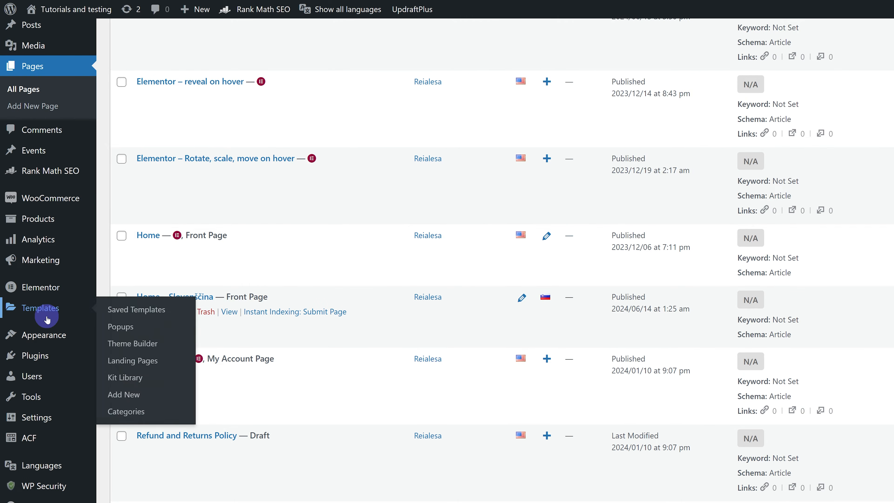
click(142, 353)
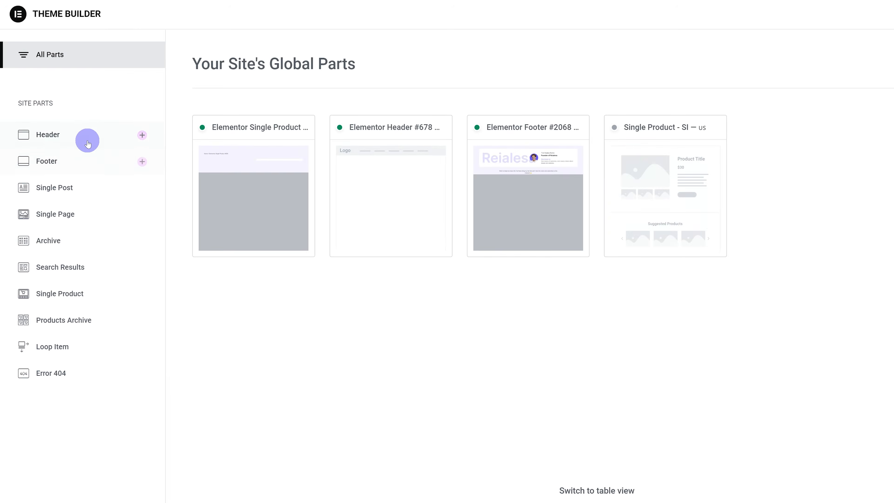
click(87, 143)
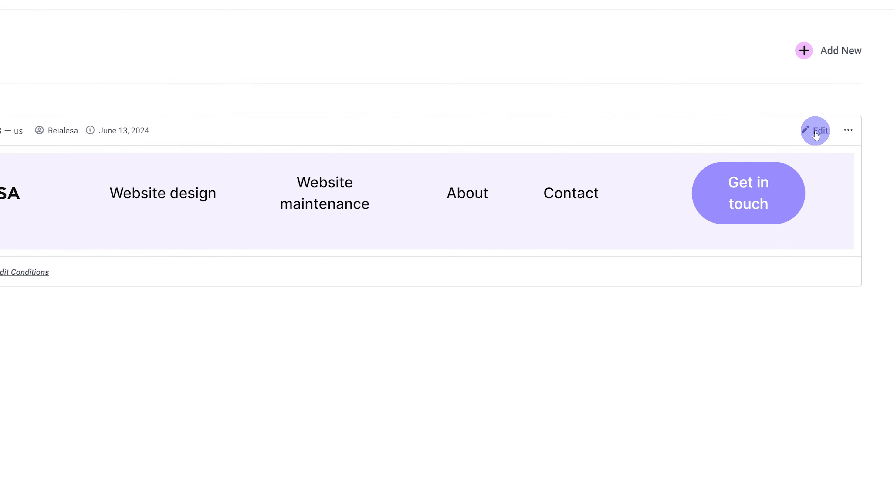
click(815, 133)
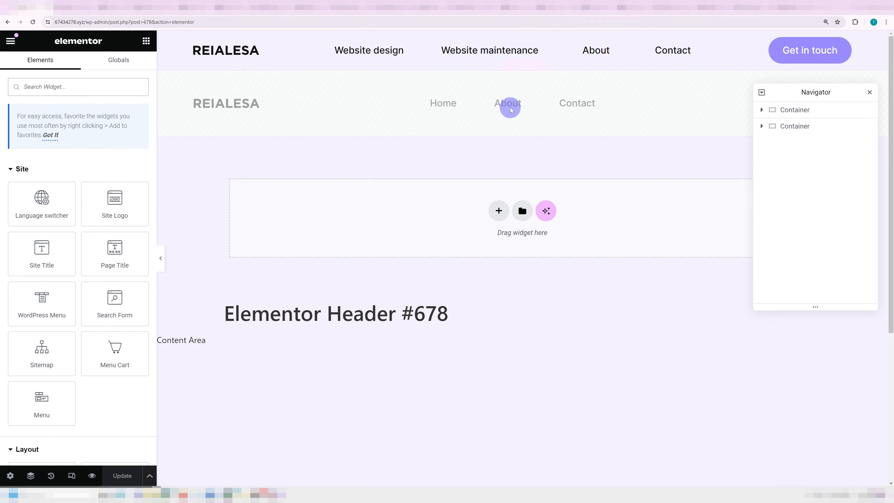
Step: Hide the header container with the "Website design" and "Website maintenance" links on desktop, tablet portrait and mobile portrait
click(524, 39)
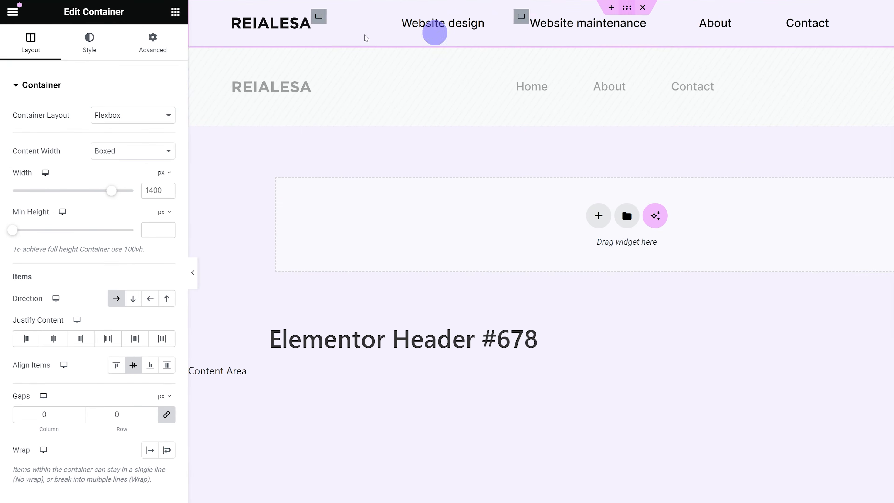
click(141, 65)
scroll(60, 386, down, 3)
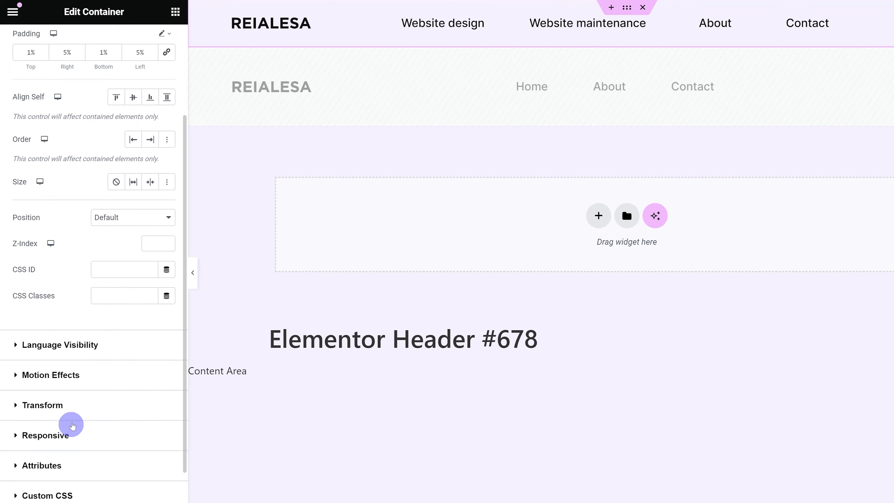
click(72, 426)
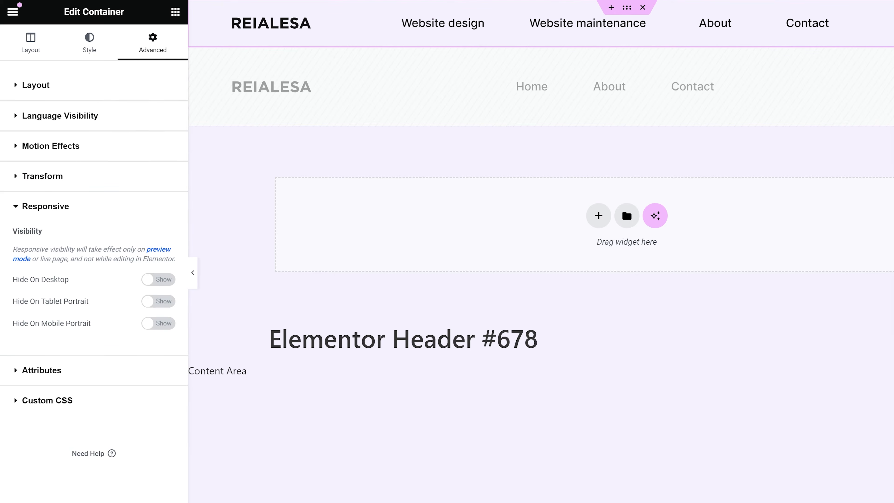
click(157, 279)
click(160, 301)
click(164, 318)
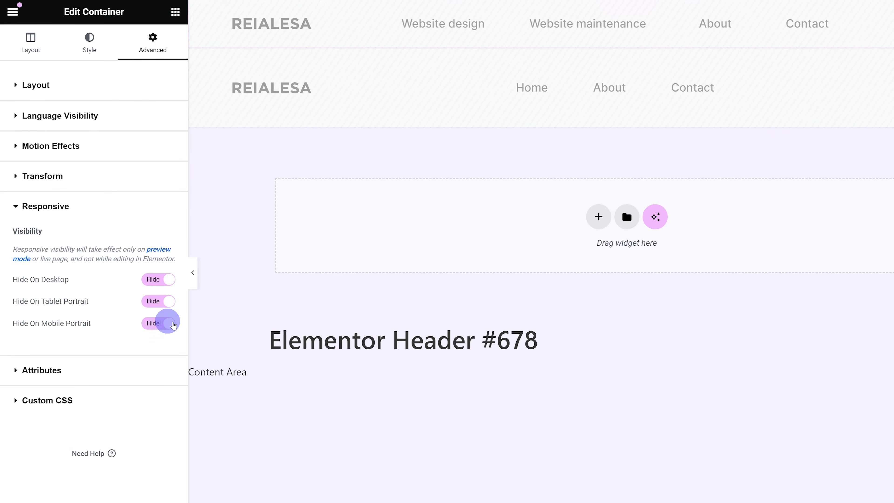
Step: Make the second header container, with the Home, About and Contact menu, show on desktop, tablet portrait and mobile portrait
click(794, 126)
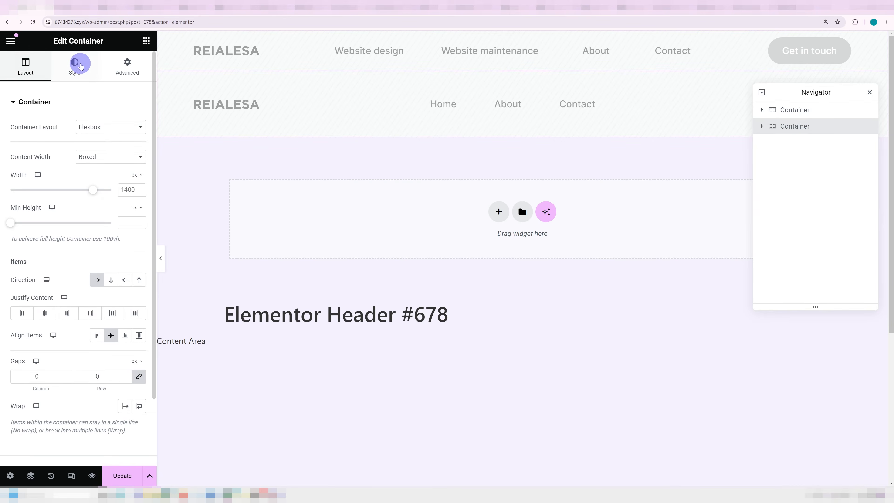
click(127, 67)
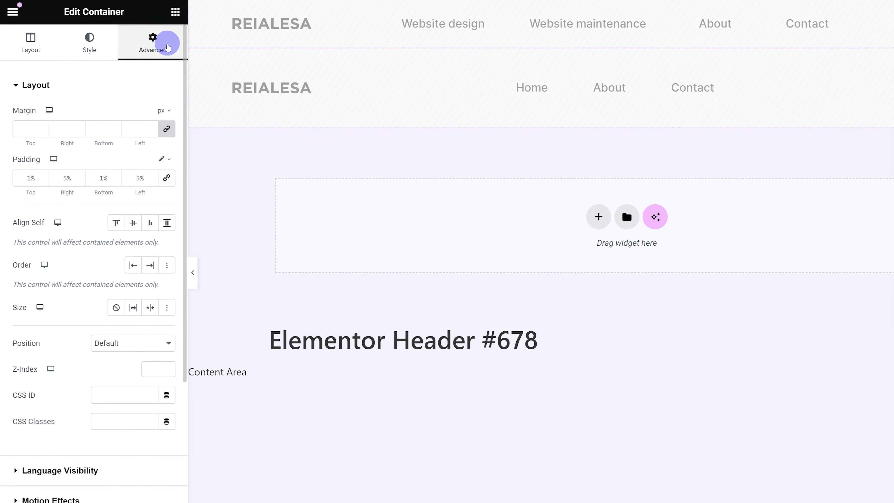
scroll(102, 360, down, 3)
click(105, 338)
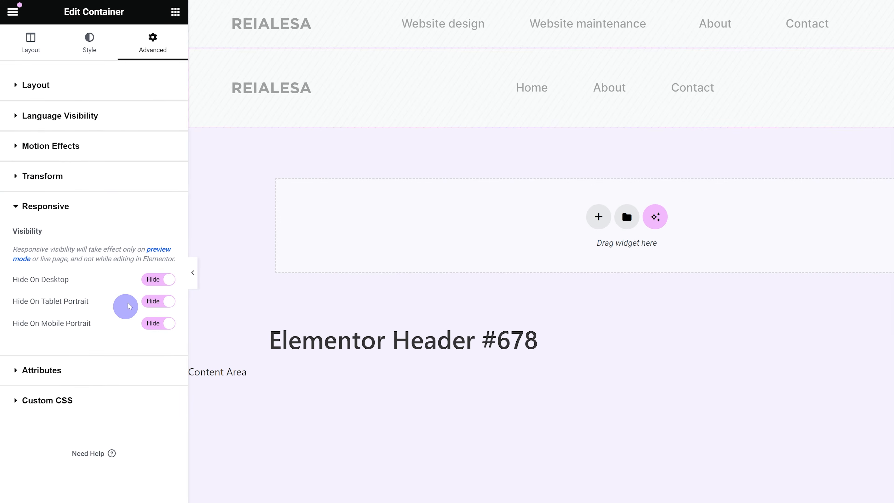
click(157, 279)
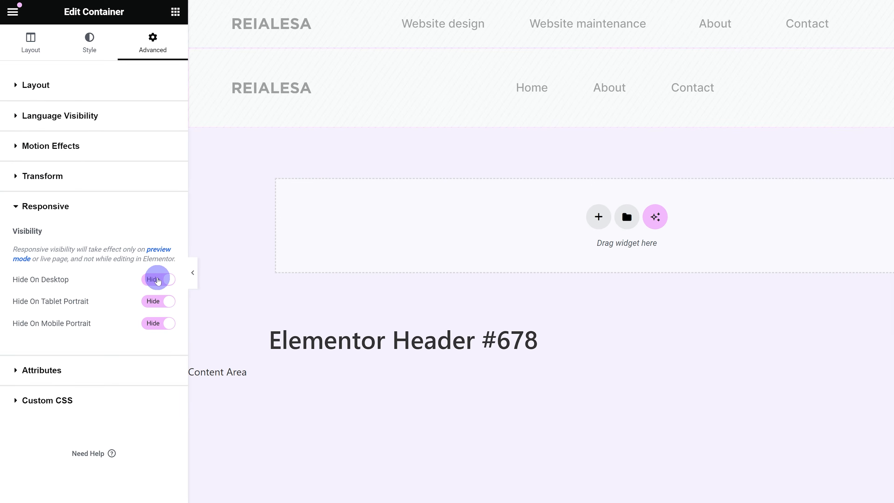
click(155, 302)
click(156, 322)
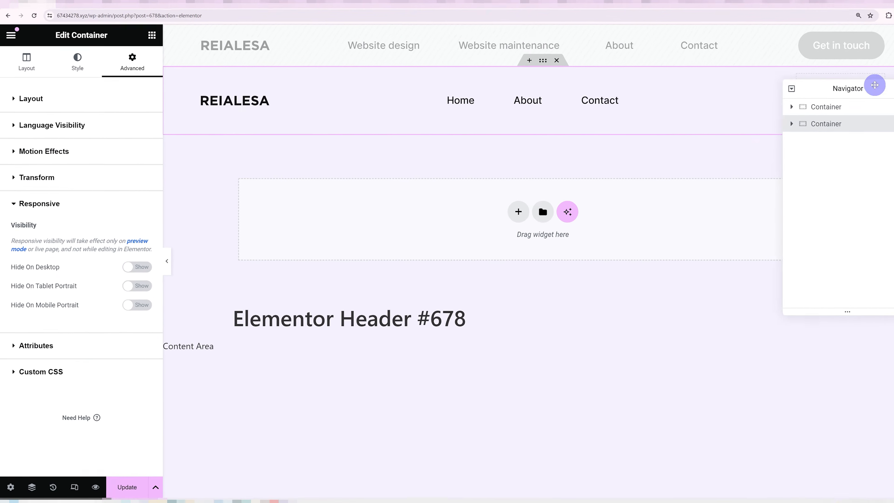
Step: Find the Language switcher widget with the search "lan" and add it to the empty container beside the Home, About and Contact menu
drag(875, 85, 734, 159)
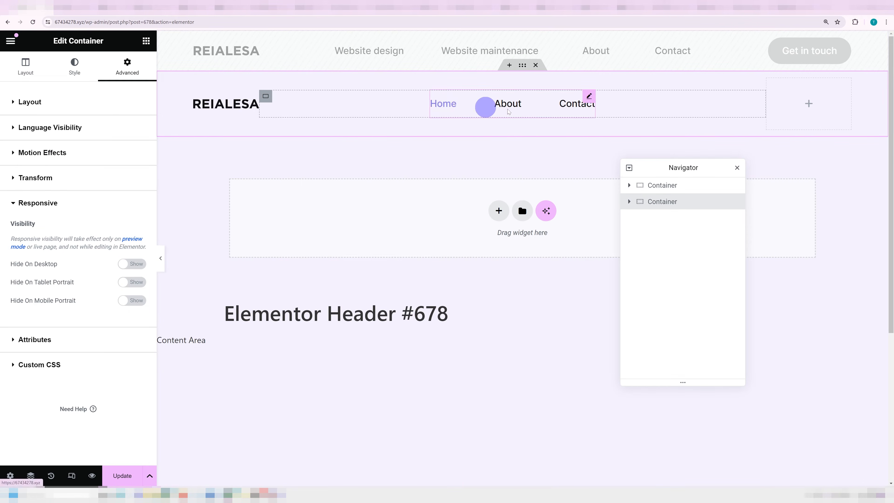
click(486, 108)
click(675, 251)
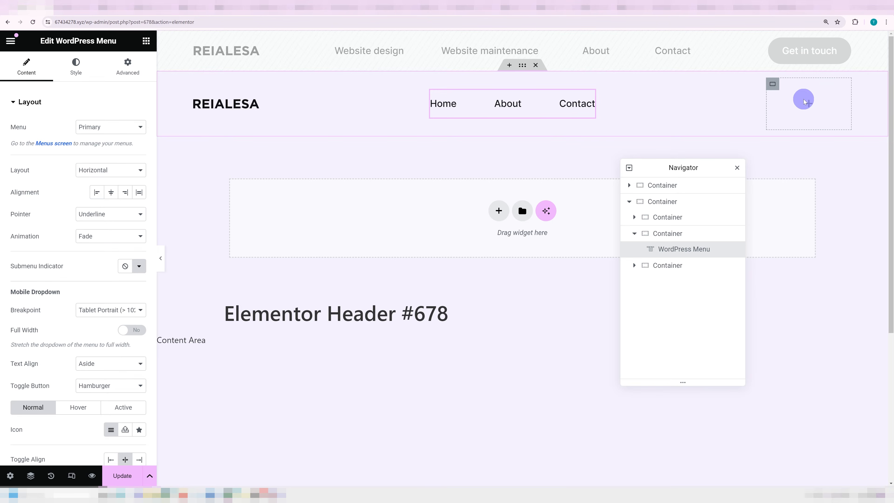
click(11, 41)
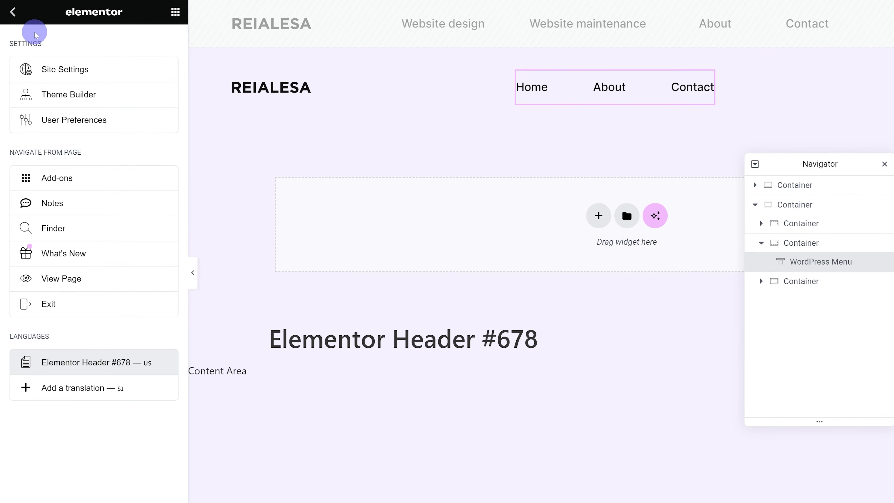
click(16, 17)
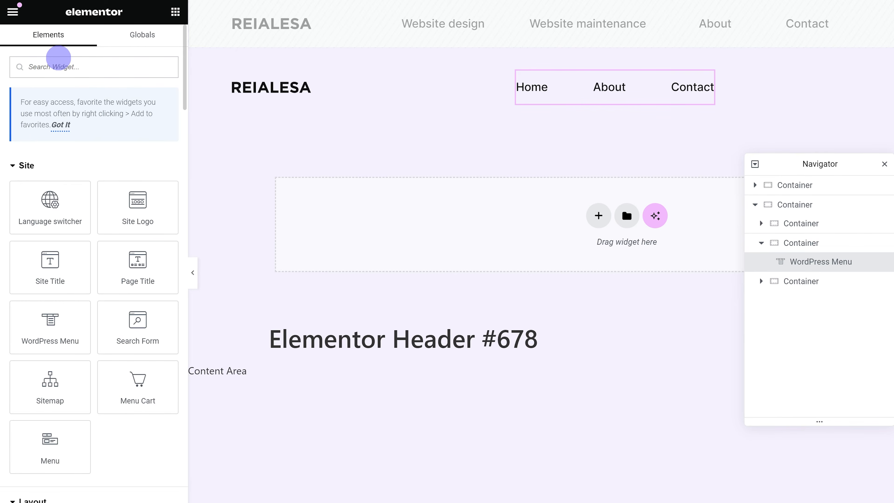
text(lan)
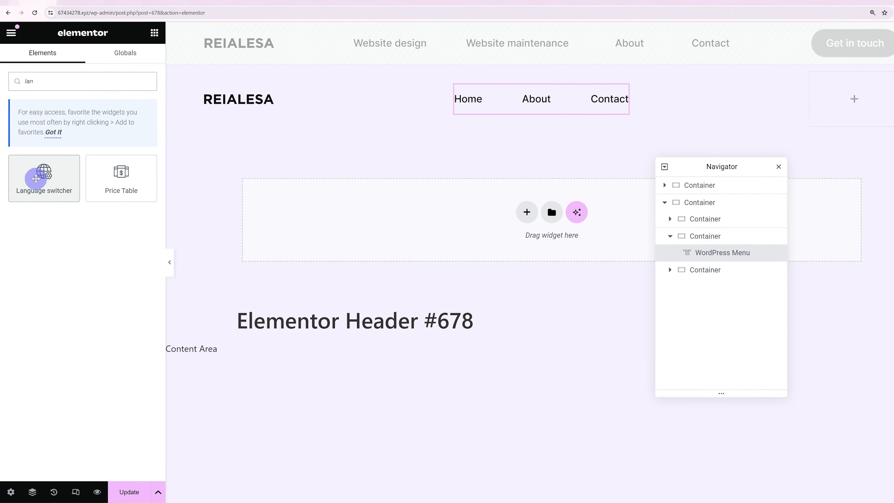
drag(36, 179, 857, 124)
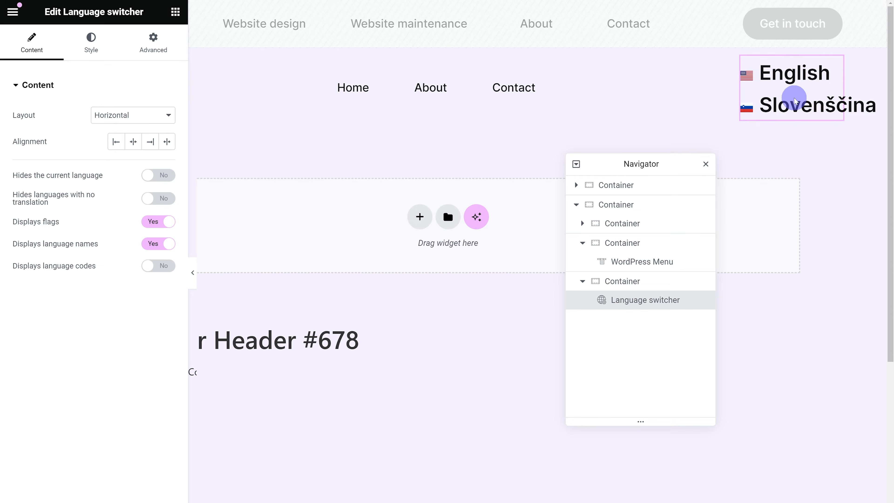
Step: Try the Vertical layout on the language switcher and set it back to Horizontal
click(106, 115)
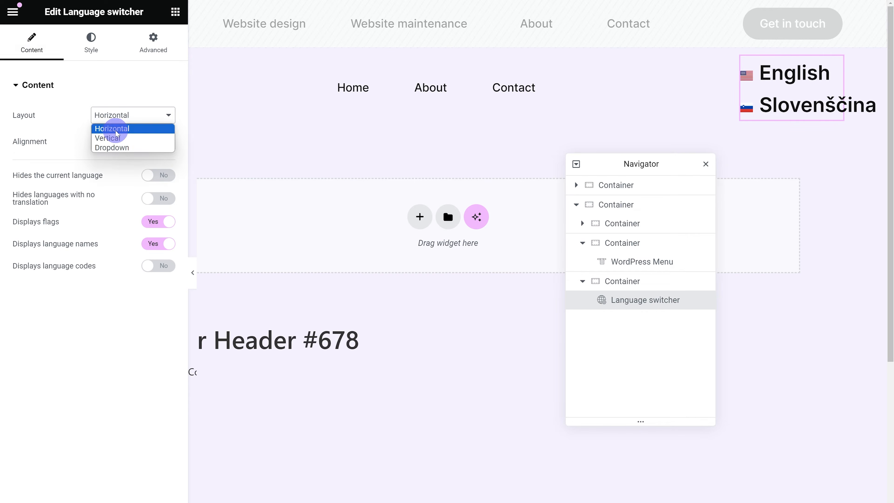
click(116, 138)
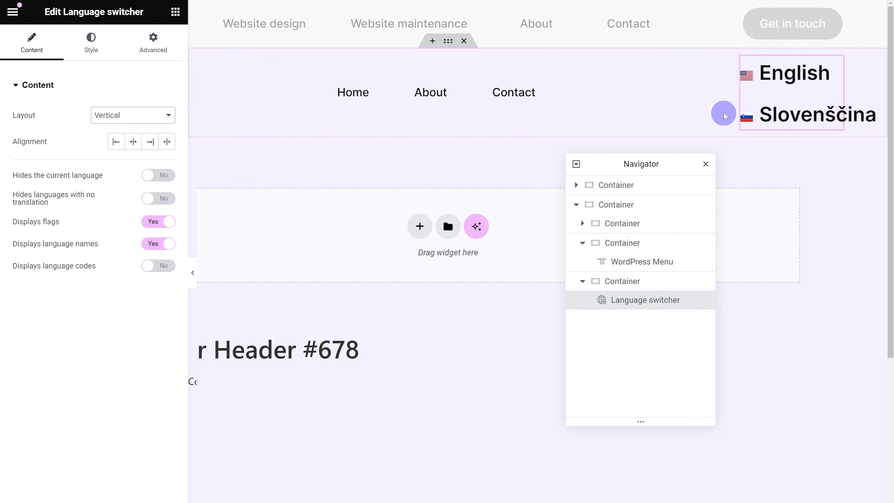
click(100, 115)
click(119, 128)
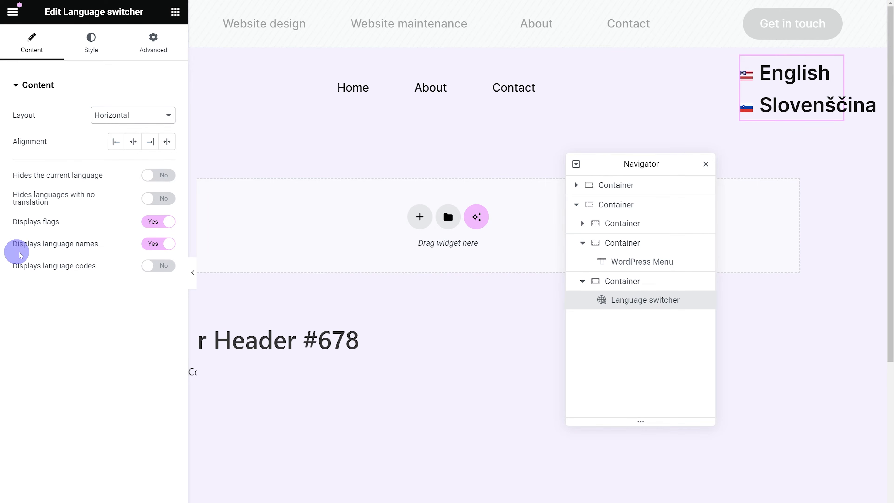
Step: Try the language switcher without language names in Vertical, Dropdown and Horizontal layouts, and turn the names back on
drag(5, 253, 46, 249)
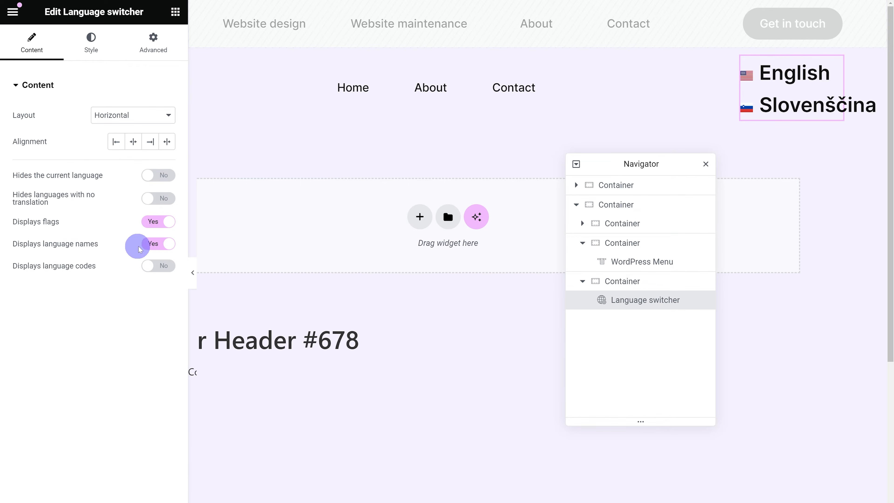
click(156, 247)
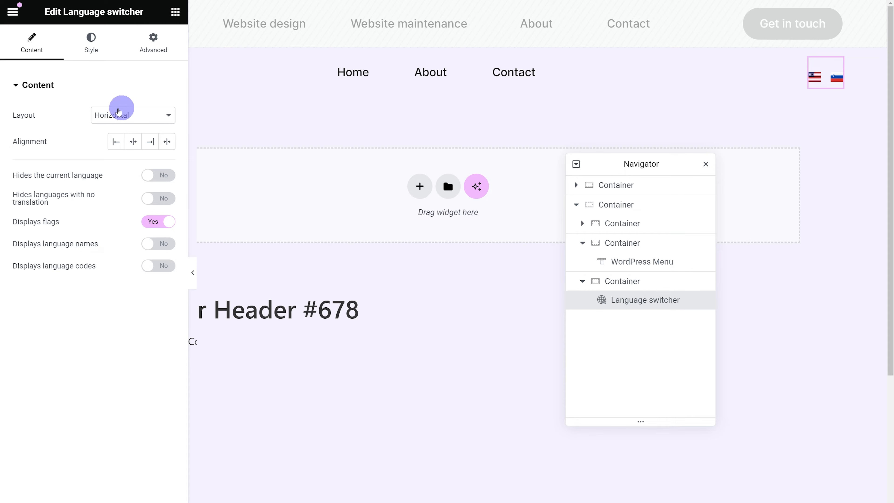
click(113, 119)
click(114, 135)
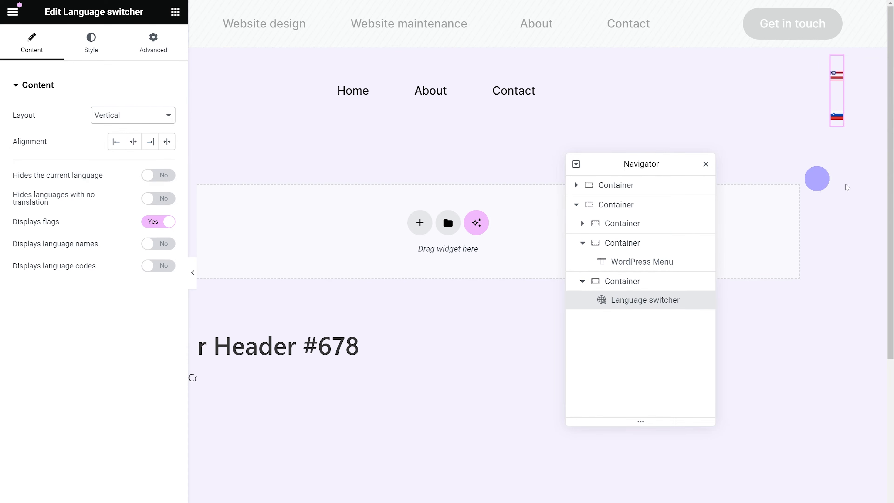
click(108, 117)
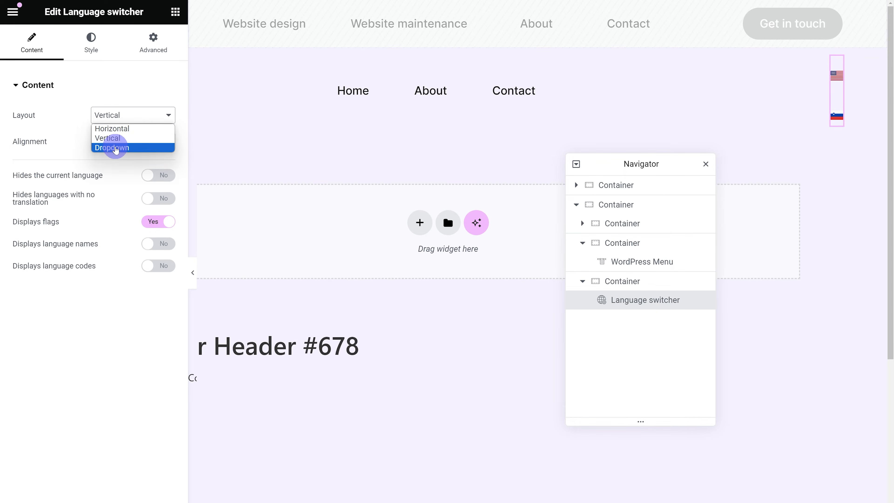
click(117, 148)
click(131, 118)
click(133, 128)
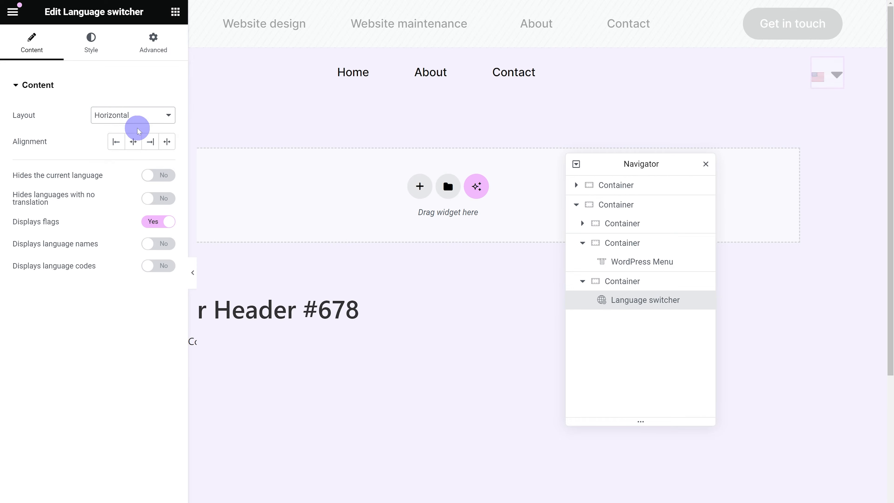
click(28, 246)
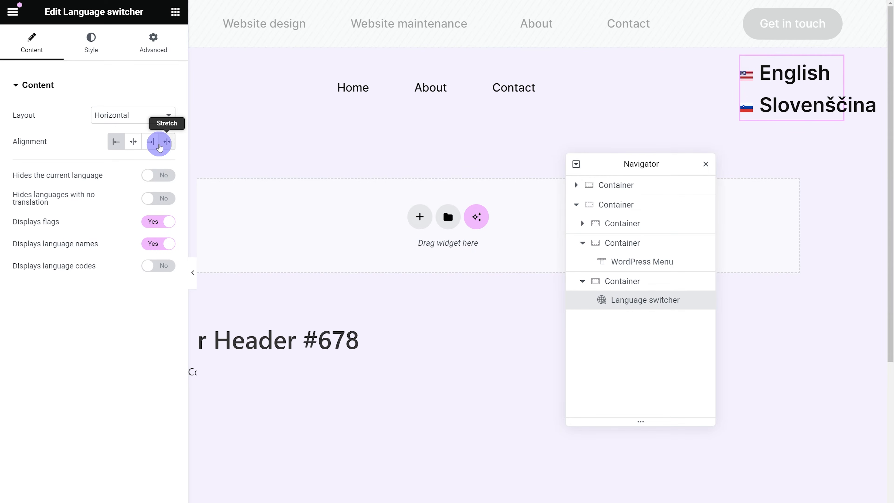
Step: Try the other alignments on the language switcher and set its alignment to Stretch
click(133, 141)
click(150, 142)
click(163, 142)
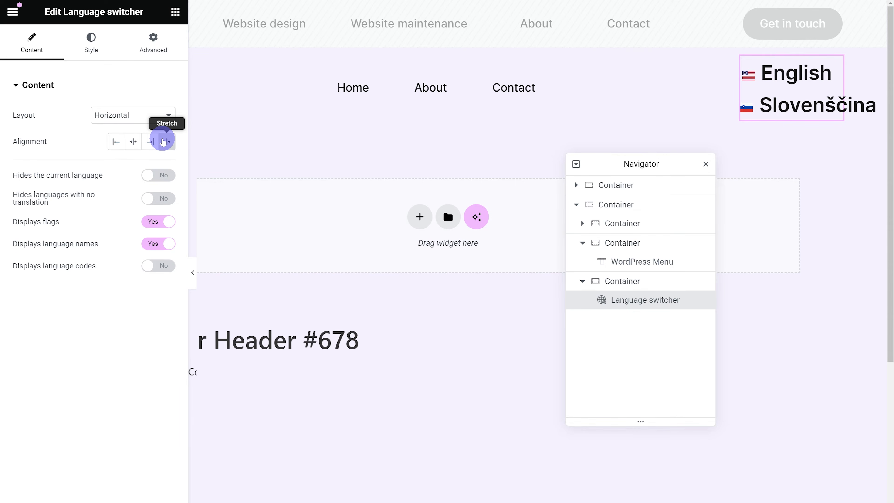
click(163, 142)
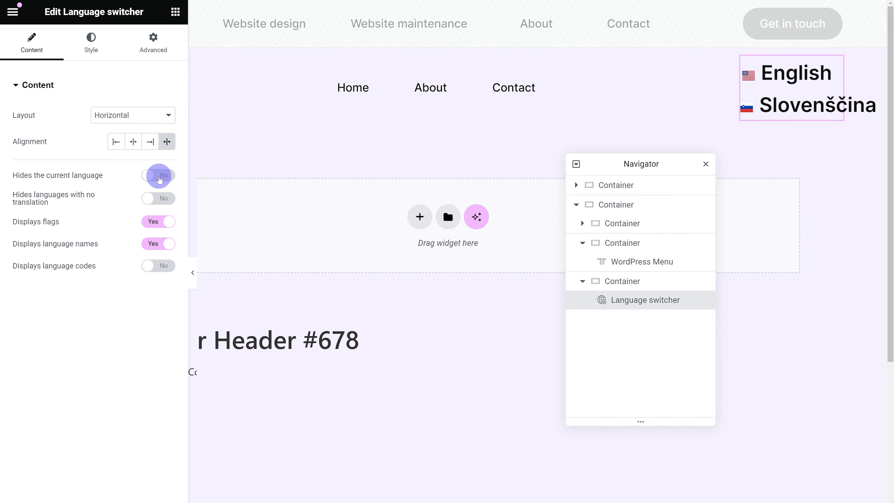
Step: Try hiding the current language and hiding languages with no translation in the switcher, turning each option off again
click(159, 176)
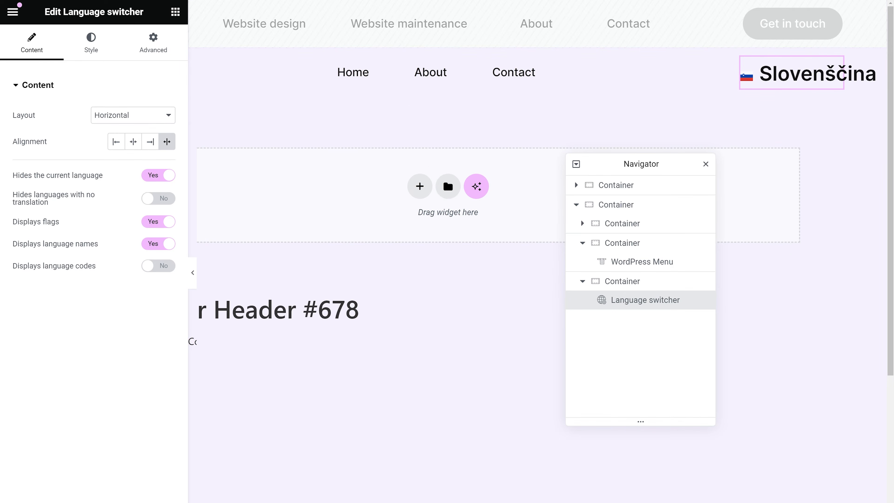
click(162, 177)
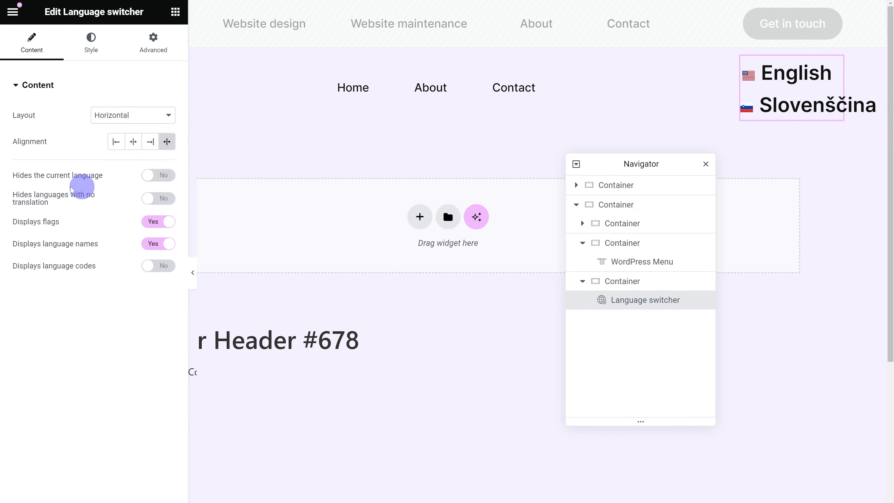
click(157, 199)
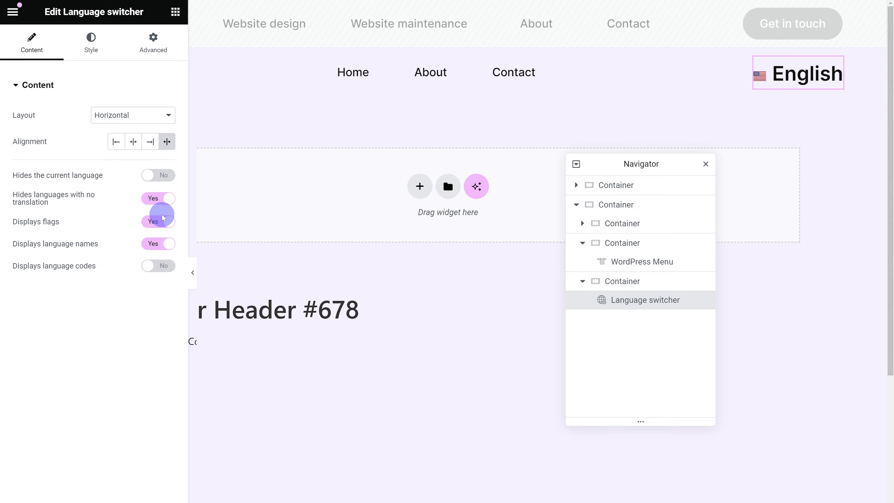
click(155, 202)
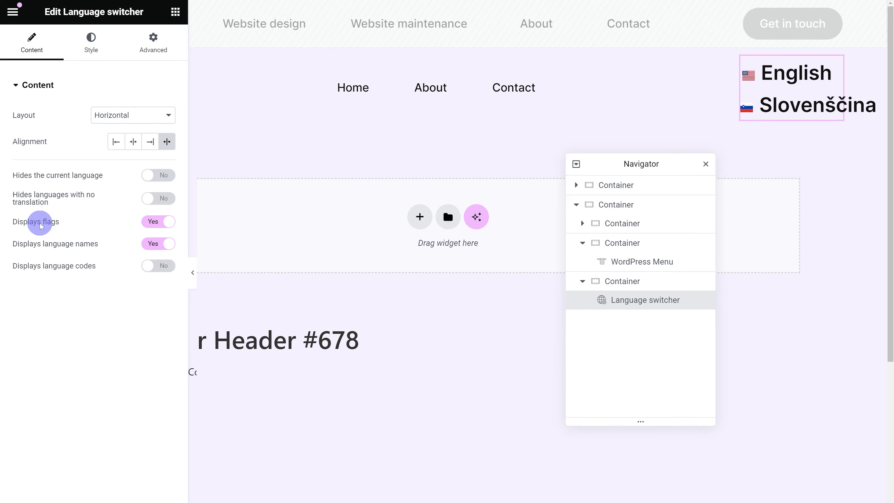
Step: Try the language switcher without language names and turn the names back on
drag(13, 225, 63, 225)
click(15, 243)
drag(14, 243, 108, 254)
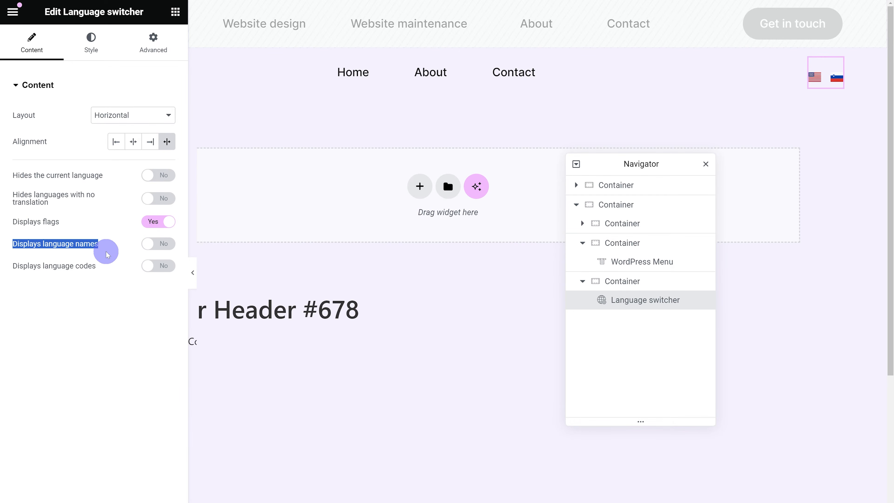
click(148, 247)
drag(11, 269, 100, 267)
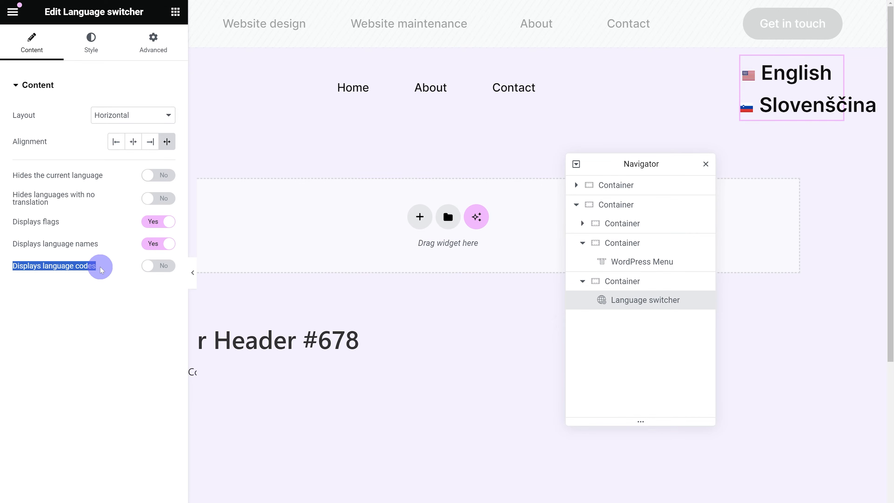
click(102, 281)
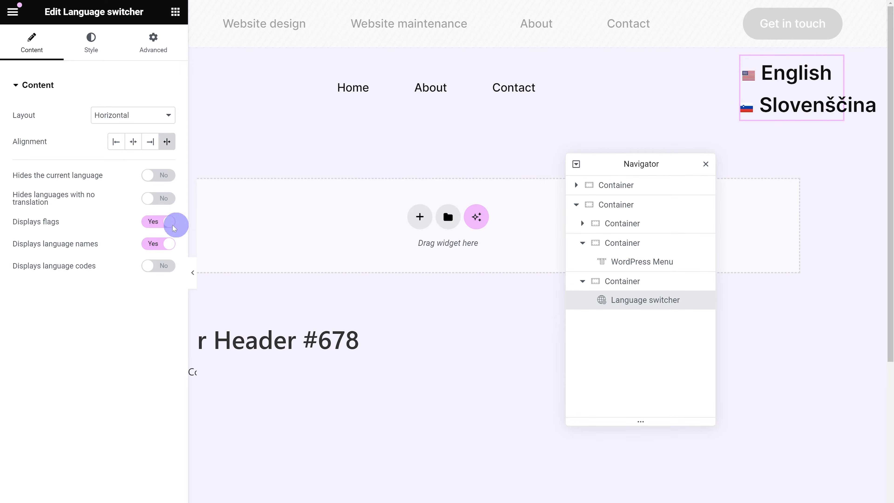
Step: Display language codes in the language switcher and turn off its flags and language names
click(164, 266)
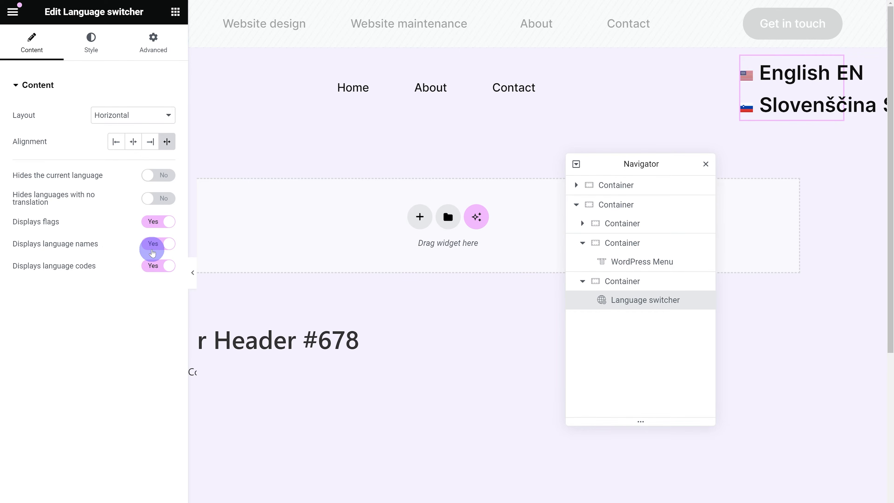
drag(104, 266, 27, 268)
click(73, 291)
click(152, 249)
click(152, 248)
click(160, 227)
click(158, 243)
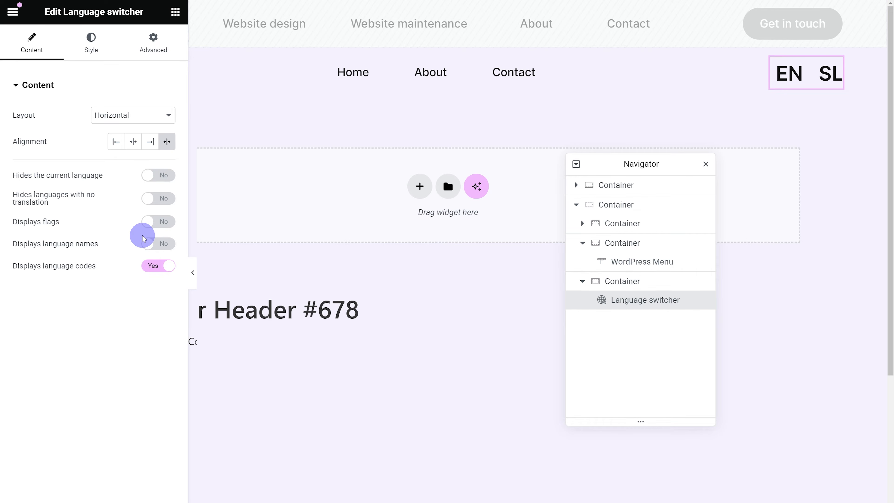
Step: Set the language switcher's main menu typography to the global Text font
click(90, 42)
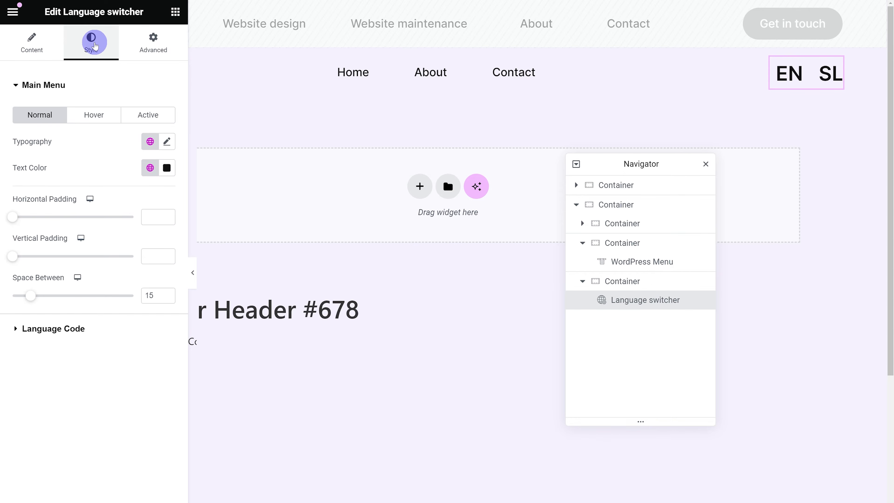
click(151, 141)
click(88, 207)
click(150, 142)
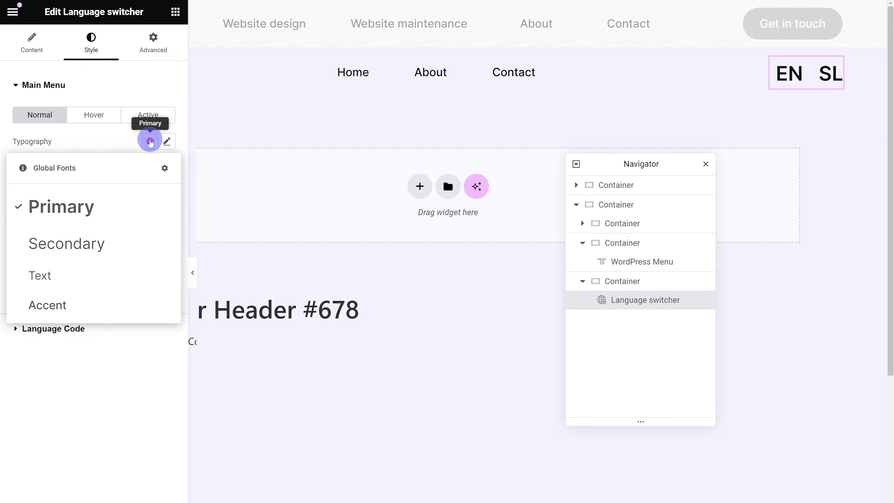
click(92, 273)
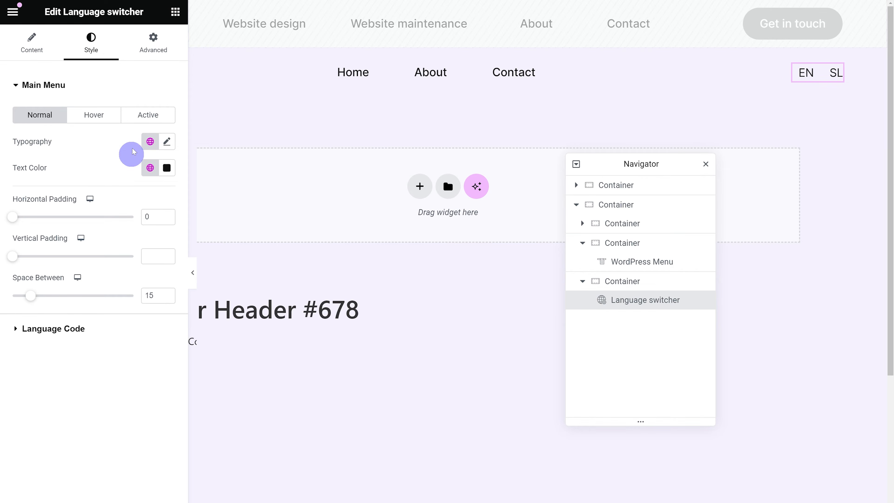
Step: Set the horizontal and vertical padding of the language switcher's main menu to 0 in the Normal state
click(128, 116)
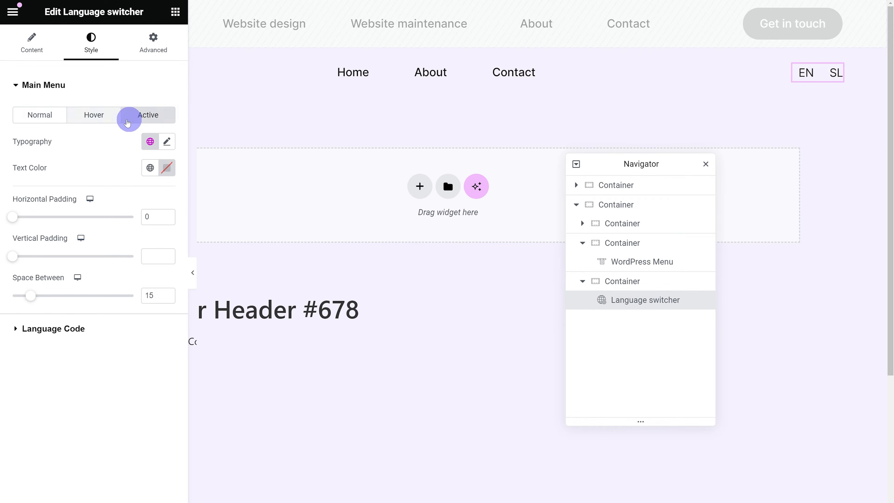
click(50, 116)
click(150, 217)
click(151, 253)
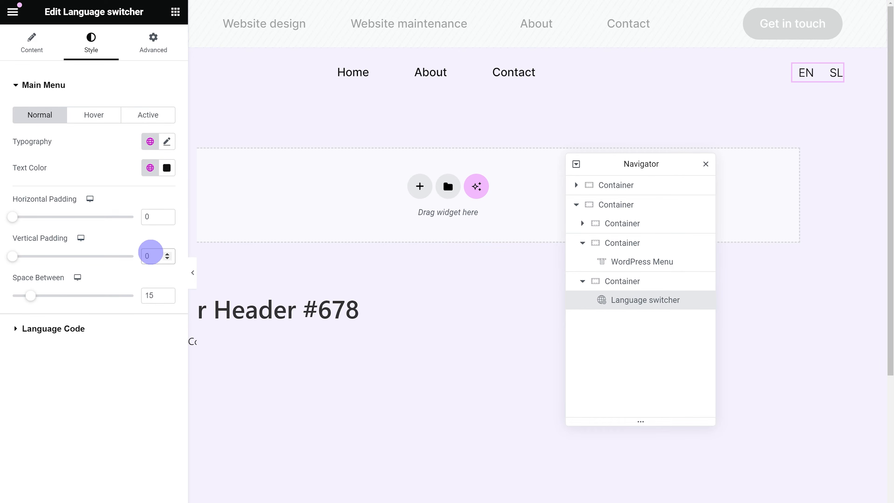
click(154, 288)
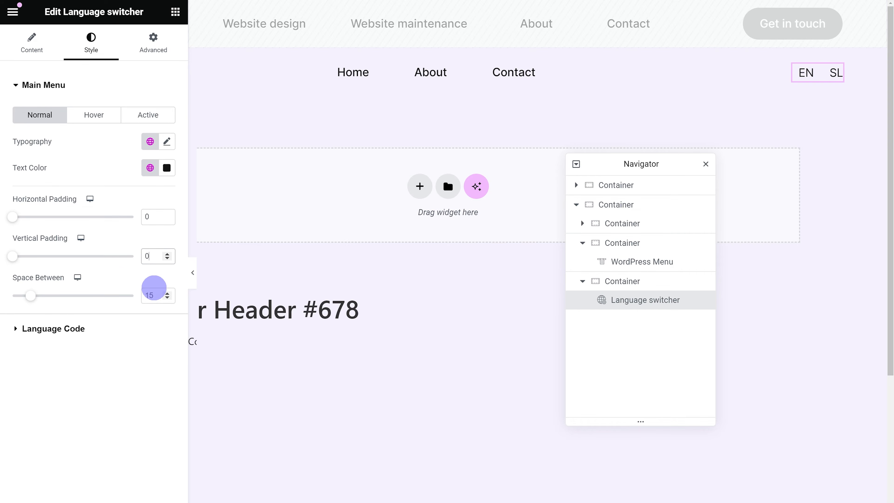
click(157, 288)
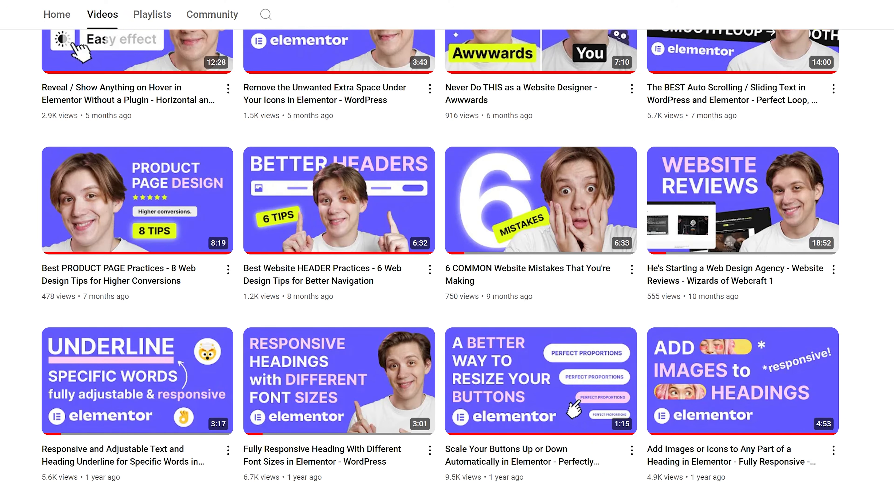
scroll(447, 264, down, 7)
scroll(447, 264, down, 5)
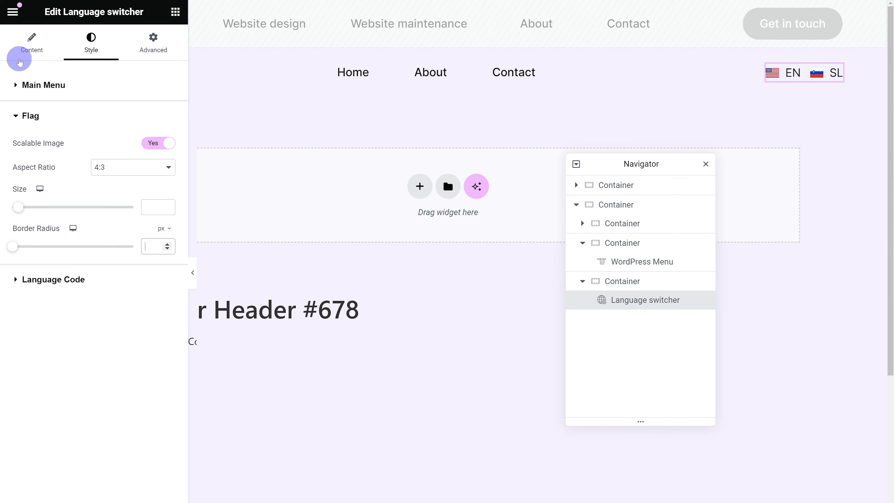
Step: Style the language switcher's flags with size 30, border radius 15 px and a 1:1 aspect ratio
click(20, 56)
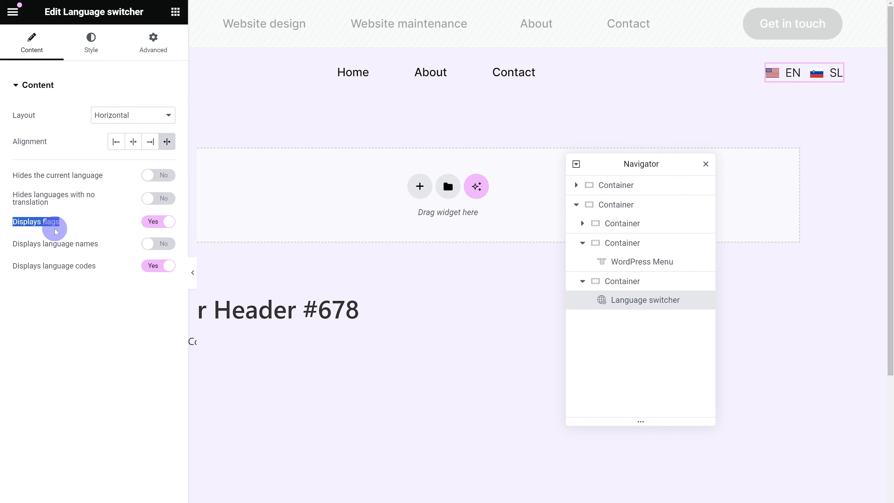
click(92, 53)
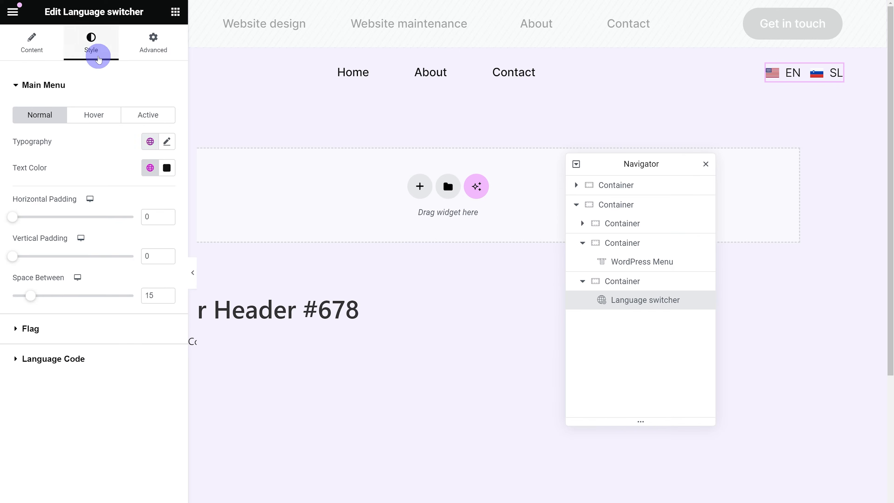
click(26, 337)
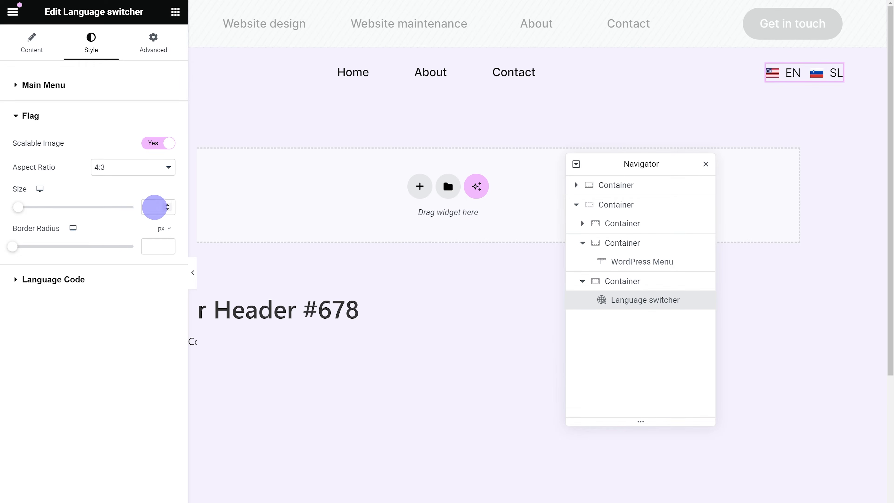
click(157, 206)
text(30)
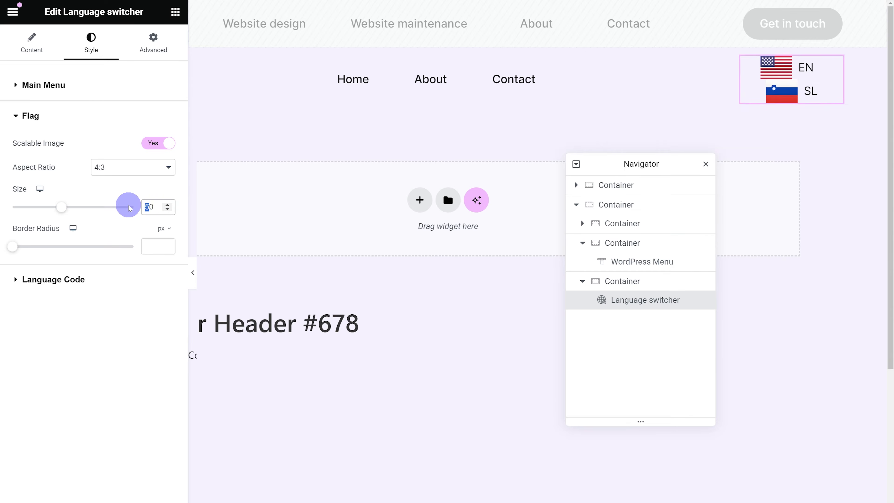
click(156, 245)
text(15)
click(133, 168)
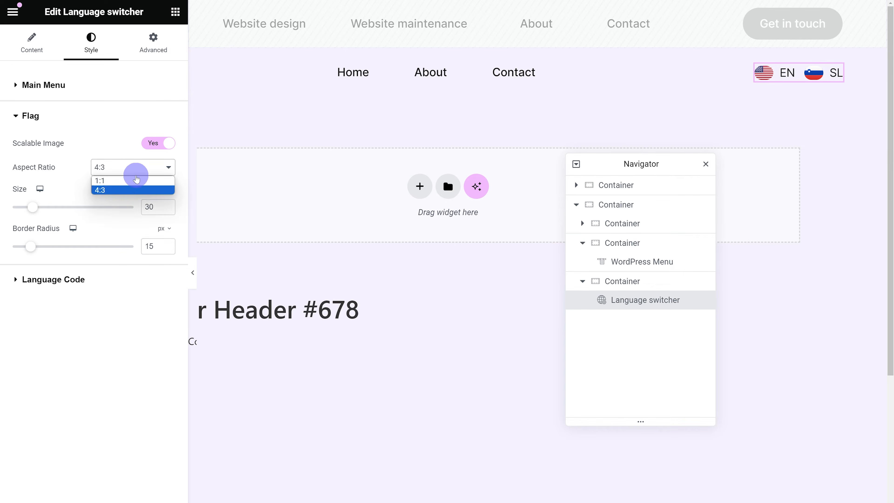
click(115, 181)
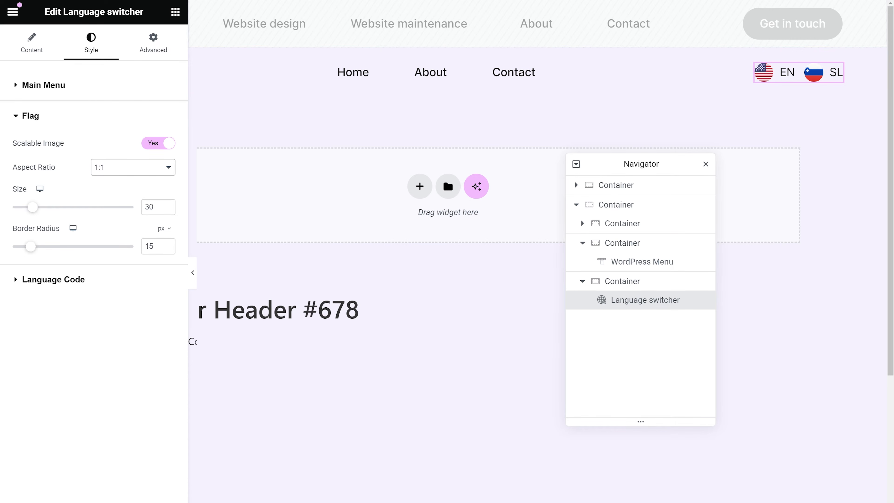
Step: Try a flag border radius of 0 and set it back to 15 px
double_click(168, 247)
text(0)
key(BackSpace)
text(15)
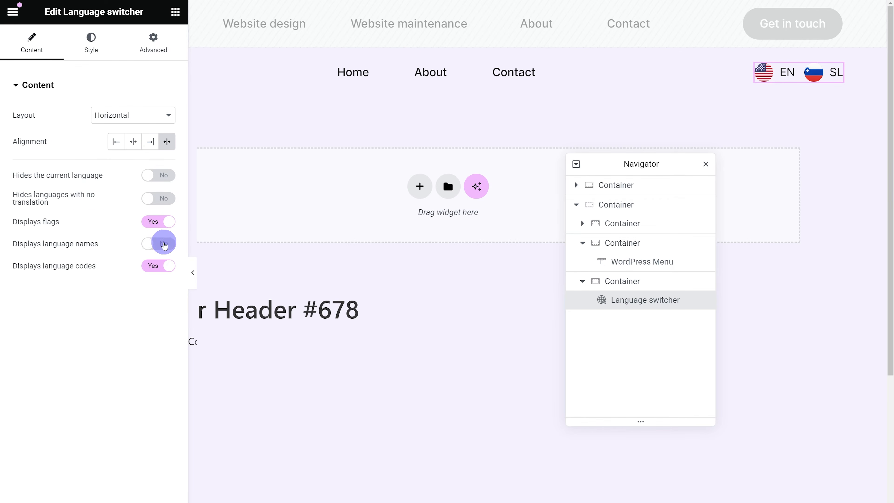
Step: Turn on language names in the switcher and open the Language Name style settings
click(163, 243)
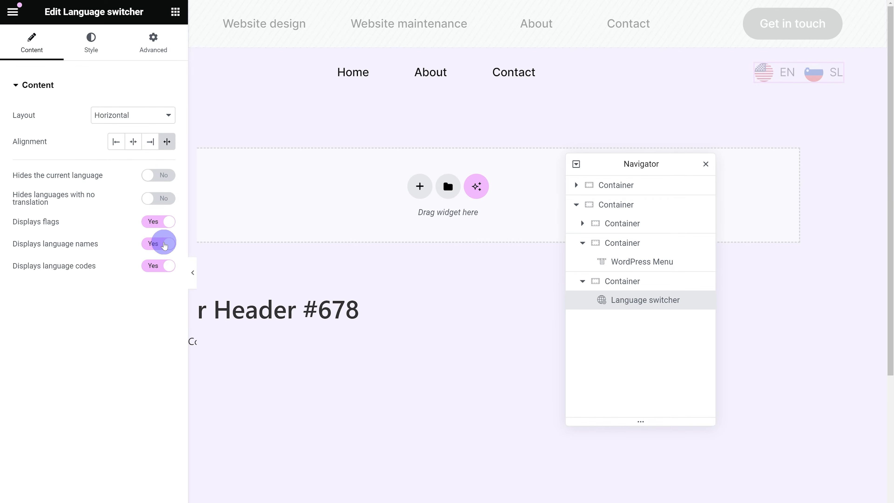
click(103, 56)
click(74, 368)
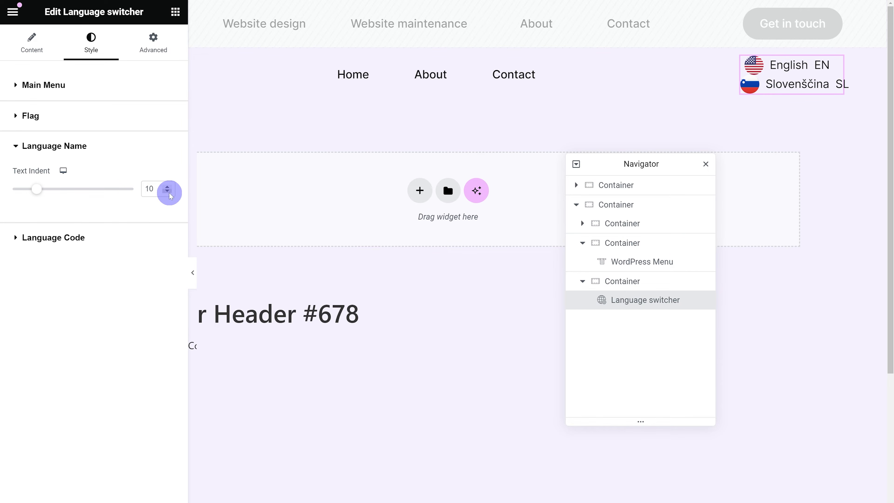
Step: Set the language name's text indent to 30, and turn off the display of language names in the switcher
double_click(148, 187)
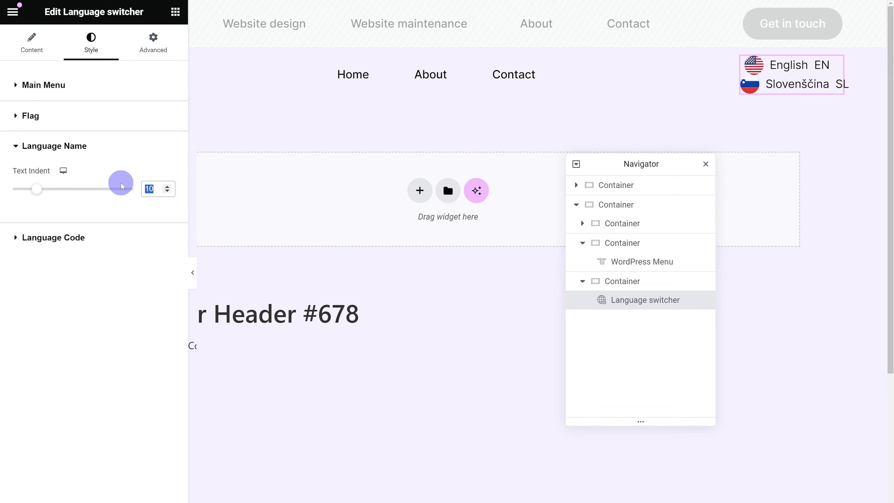
click(146, 188)
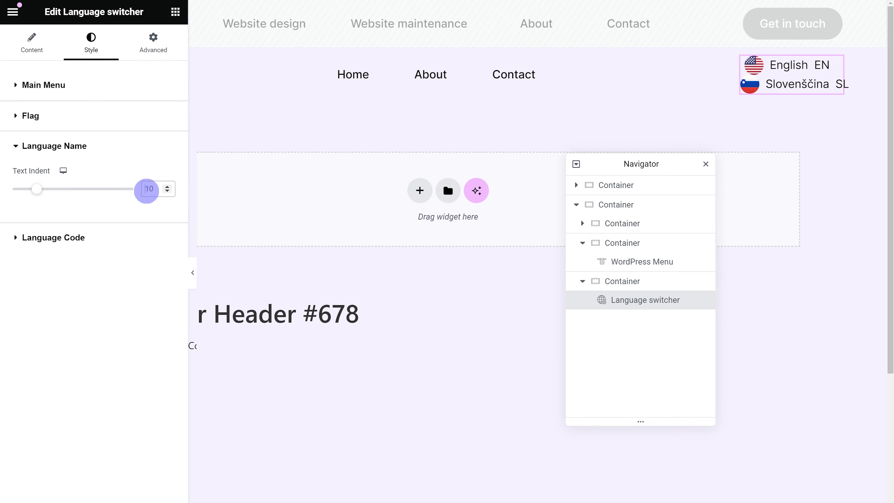
key(BackSpace)
text(3)
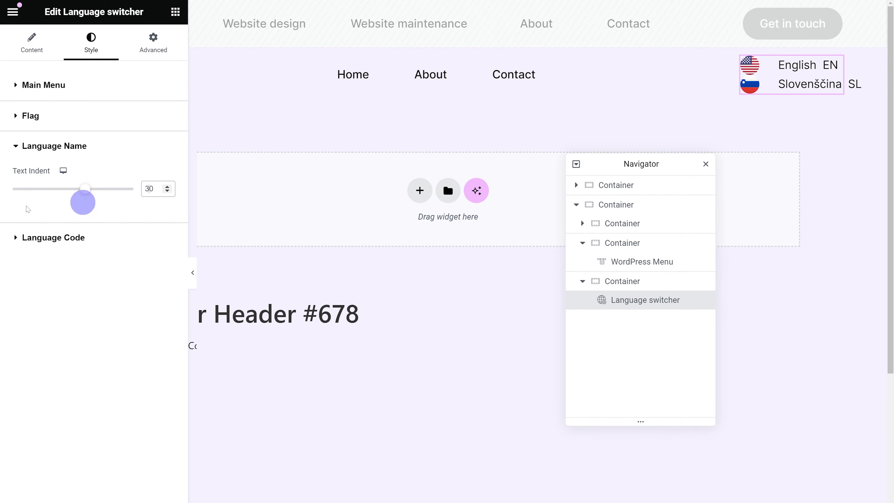
click(32, 44)
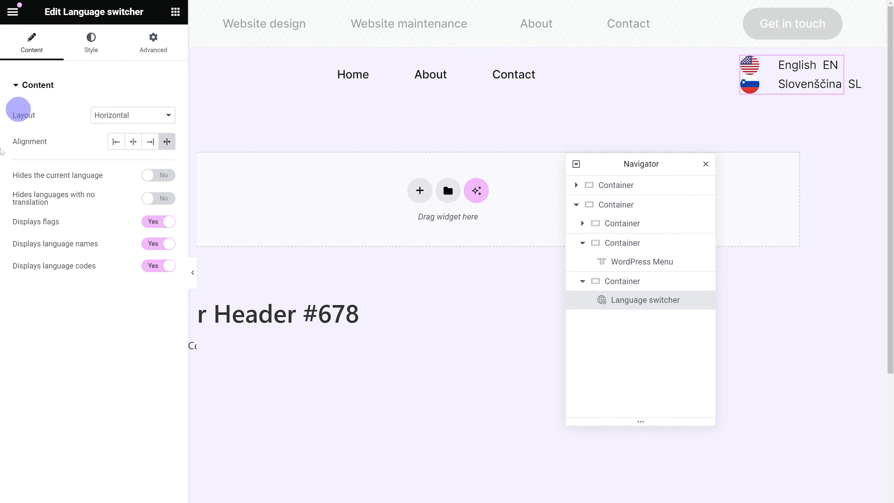
click(154, 250)
Step: Try the language codes without the Uppercase option, and switch Uppercase back on
click(93, 44)
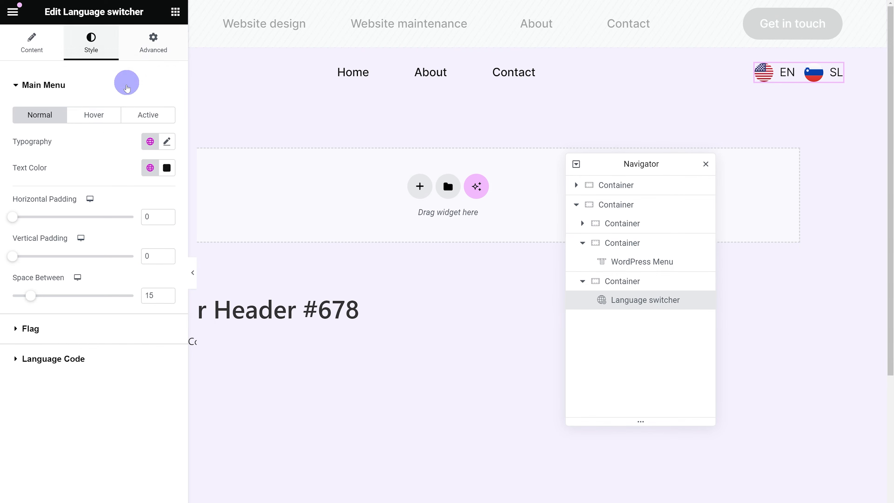
click(67, 358)
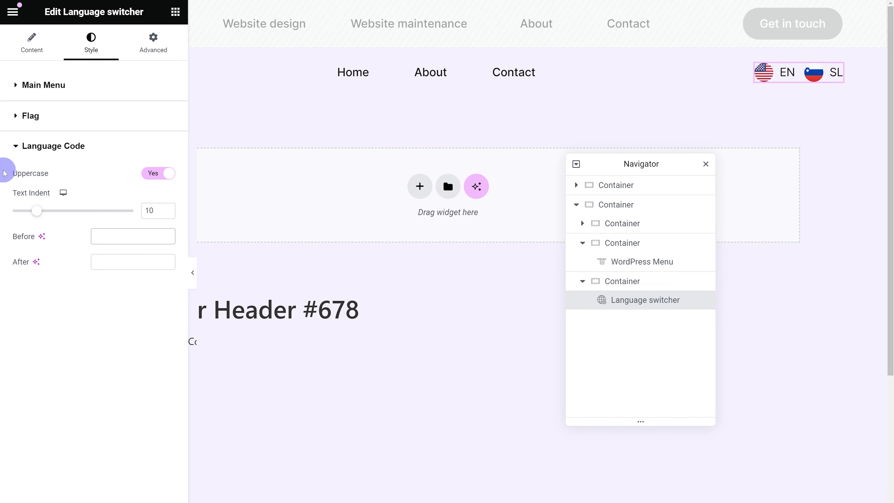
click(158, 174)
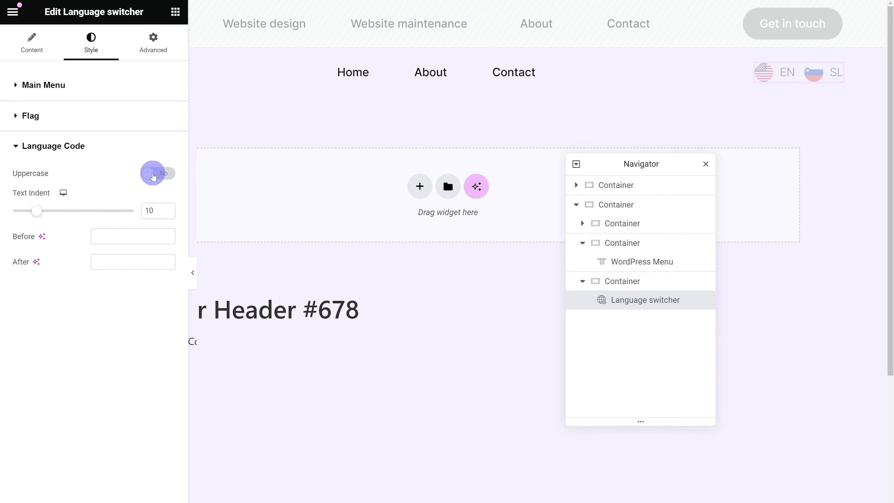
click(167, 173)
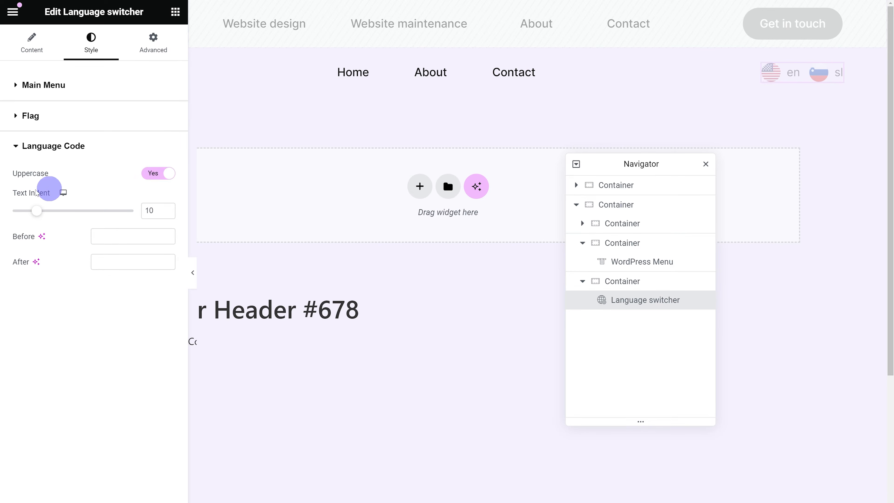
Step: Try a text indent of 40 for the language code, and set it back to 10
click(150, 211)
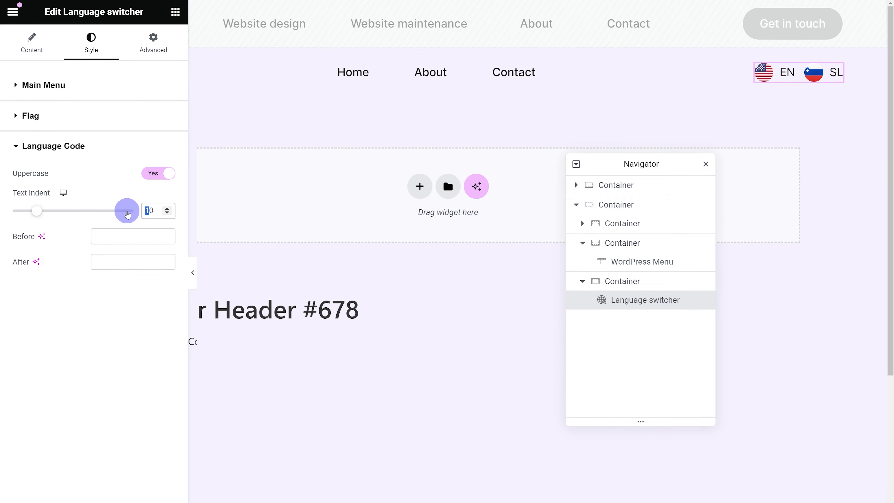
key(BackSpace)
text(4)
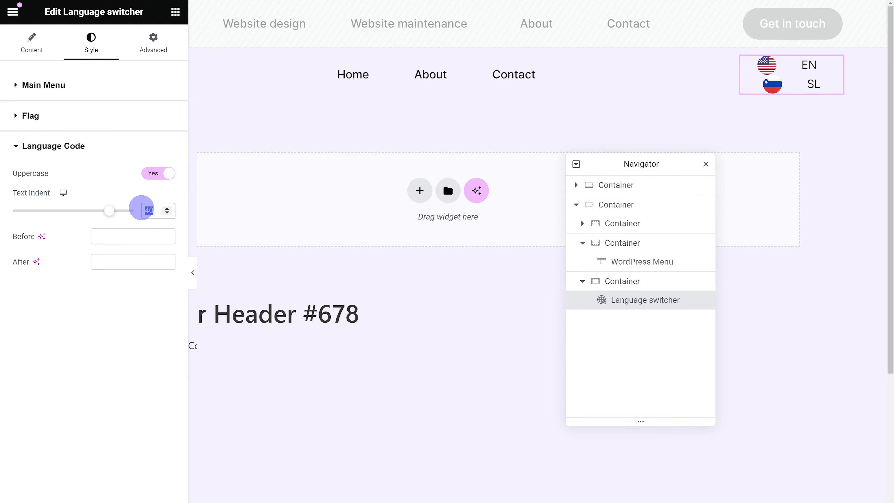
key(BackSpace)
text(1)
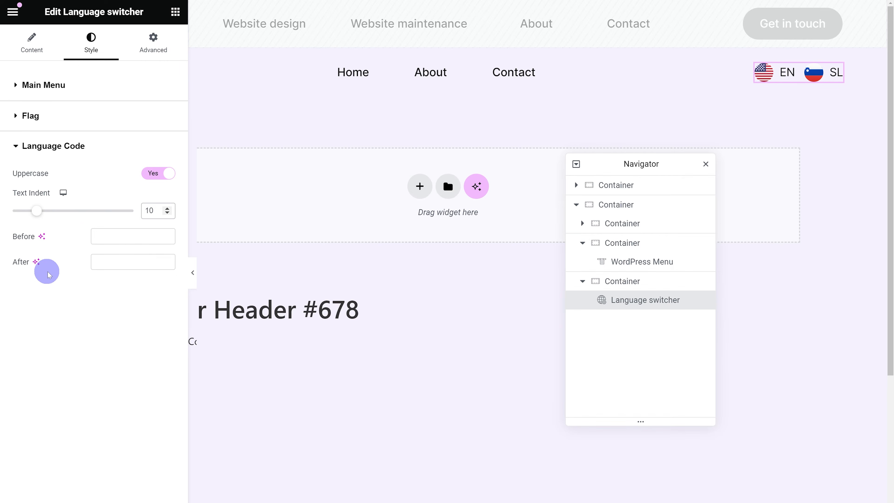
Step: Try "Before" and "After" as the texts surrounding the language code, and clear both fields again
click(108, 235)
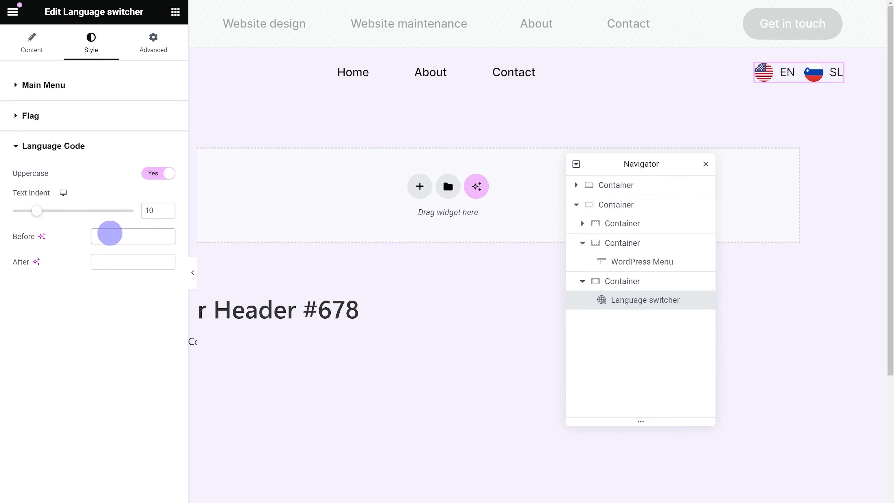
text(Before)
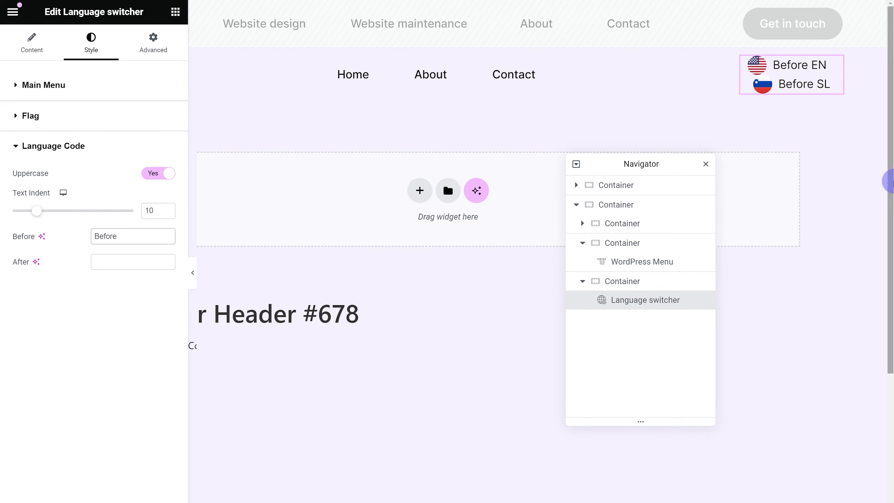
click(129, 258)
text(After)
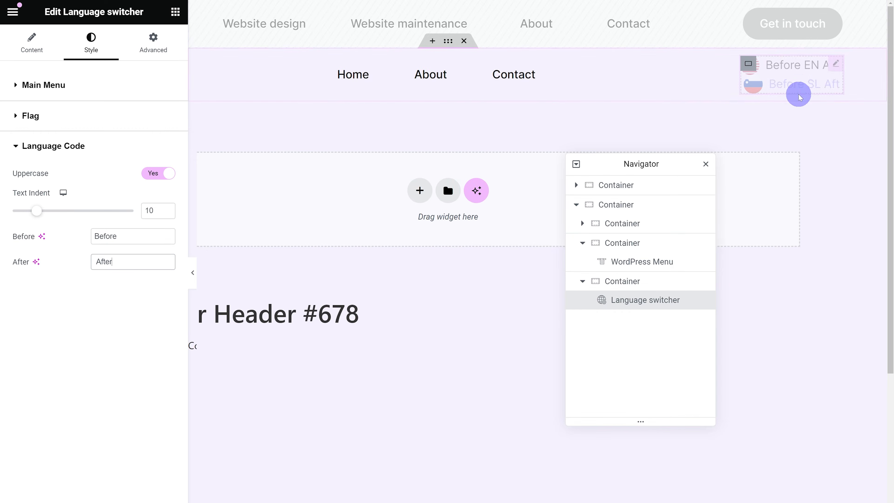
drag(131, 260, 71, 260)
key(BackSpace)
drag(130, 238, 44, 235)
key(BackSpace)
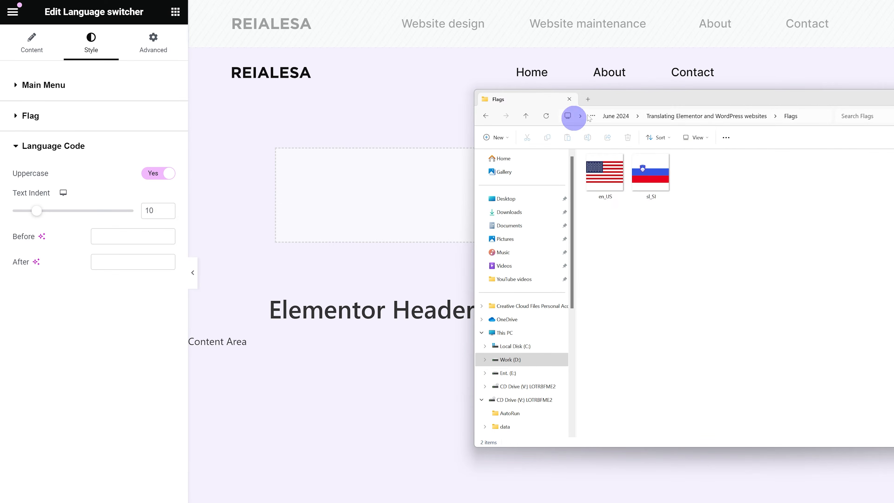
Step: Open the language_switcher_CSS text file from the "Translating Elementor and WordPress websites" folder and copy the rules above the dashed line
click(725, 116)
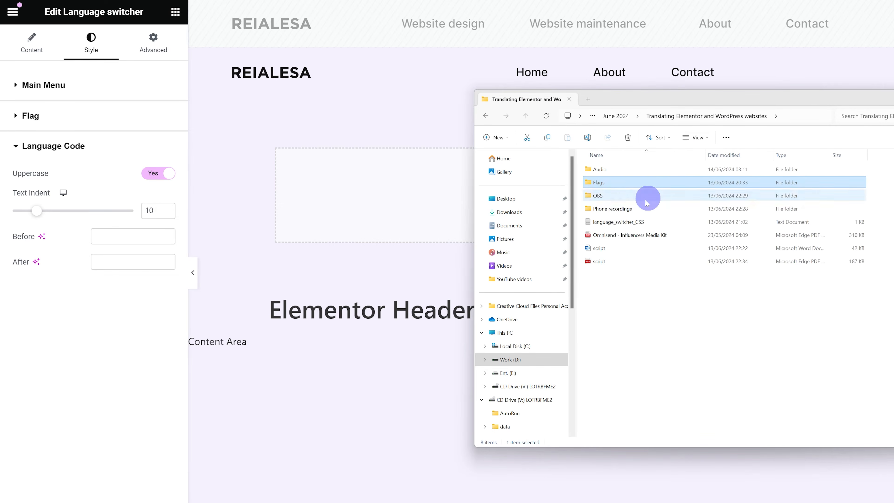
double_click(609, 241)
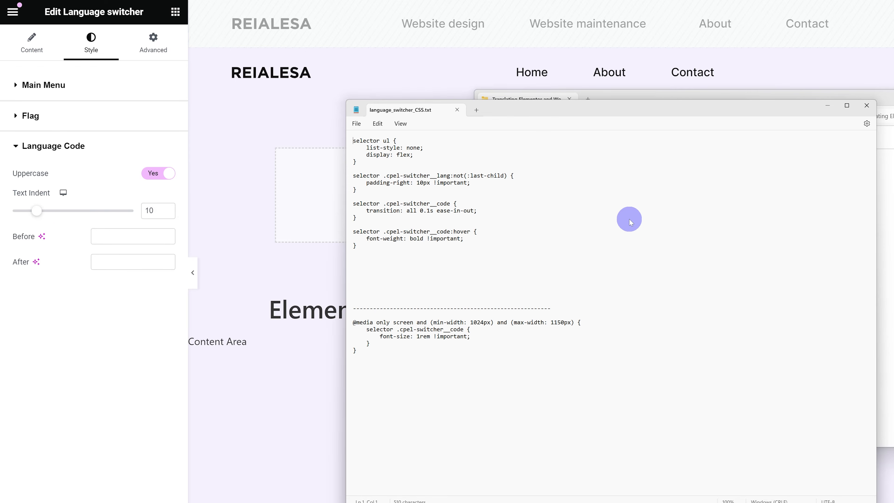
drag(397, 257, 351, 138)
Step: Paste the copied rules into the Language switcher widget's custom CSS and review the pasted code
click(153, 42)
scroll(110, 335, down, 5)
click(74, 441)
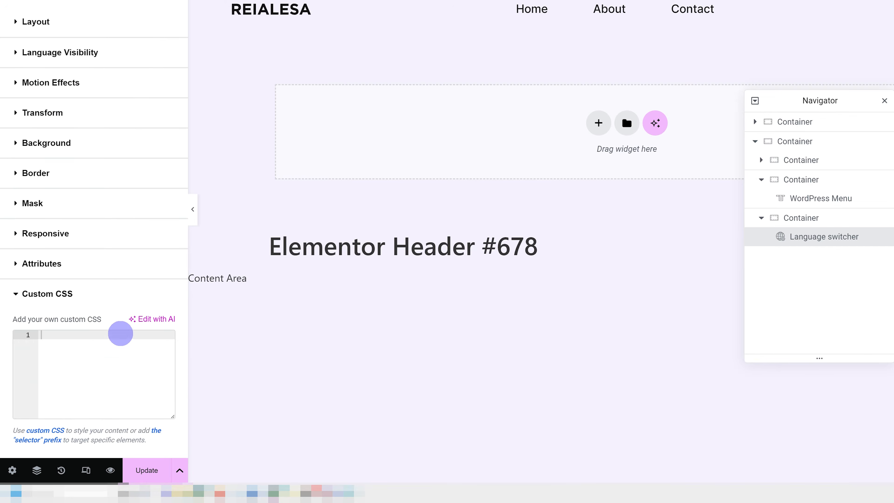
key(ctrl+v)
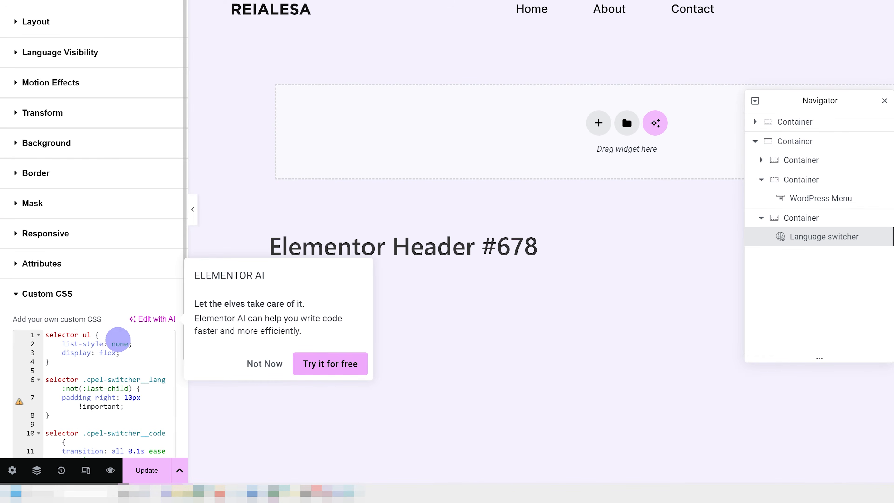
drag(84, 335, 7, 333)
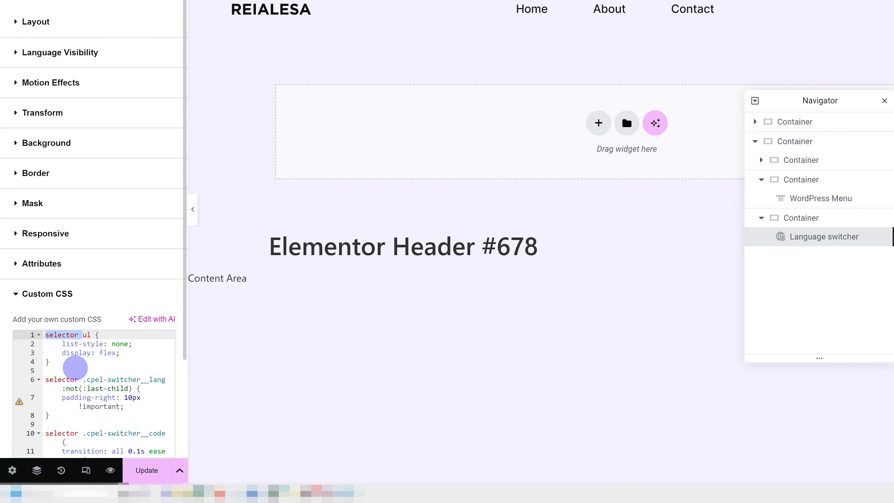
scroll(121, 371, down, 3)
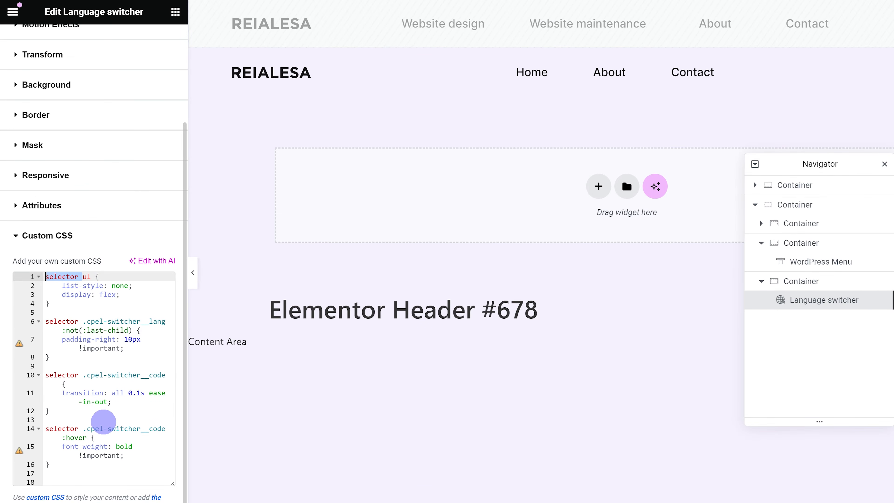
Step: Assign the CSS class languageswitcher to the Language switcher widget
scroll(66, 212, up, 3)
click(90, 47)
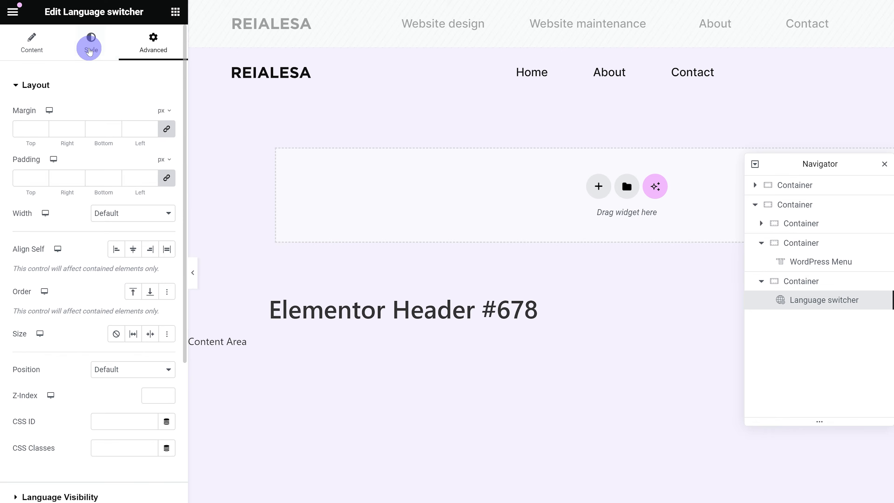
scroll(110, 305, down, 3)
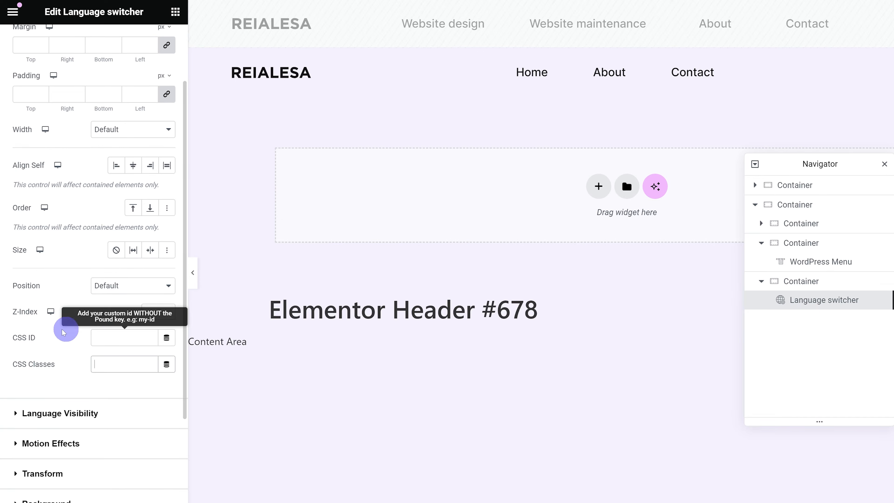
click(102, 367)
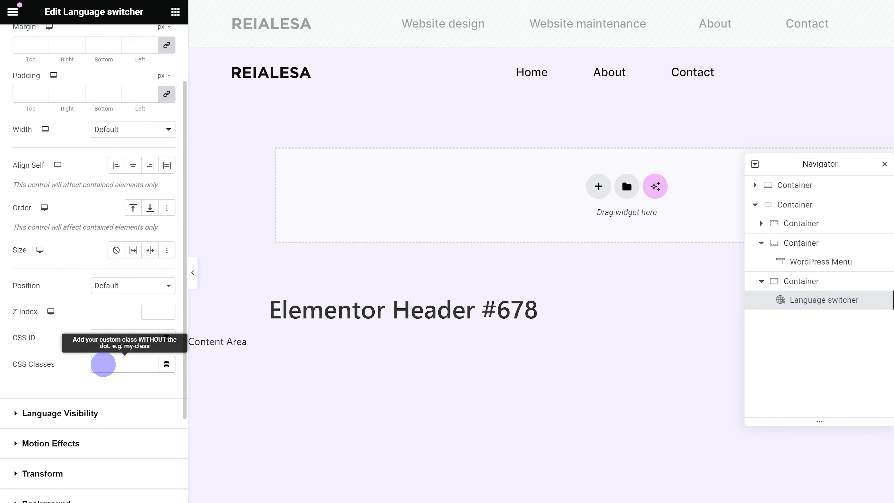
text(languageswitcher)
Step: Replace "selector" with ".languageswitcher" in the first rule of the widget's custom CSS
scroll(58, 455, down, 6)
click(66, 295)
double_click(76, 335)
text(.langua)
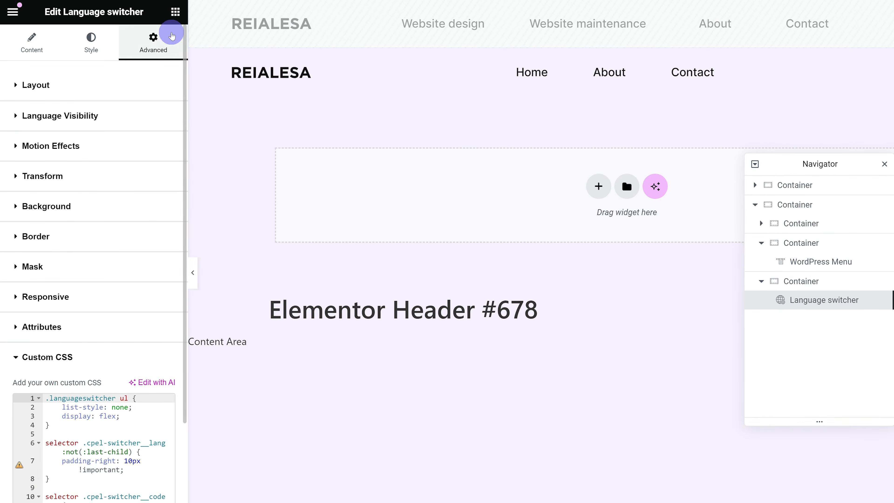
Step: Load the site's home page in the browser and open the Additional CSS section of the WordPress Customizer
click(91, 20)
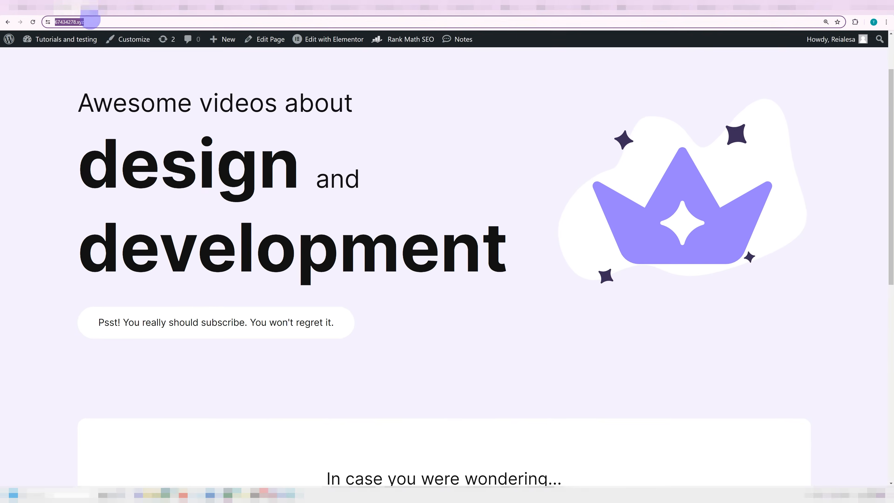
key(Return)
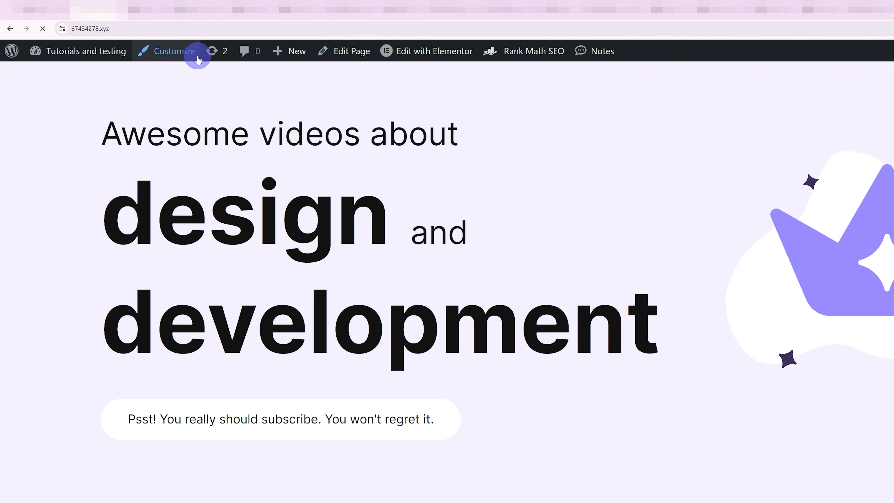
click(198, 59)
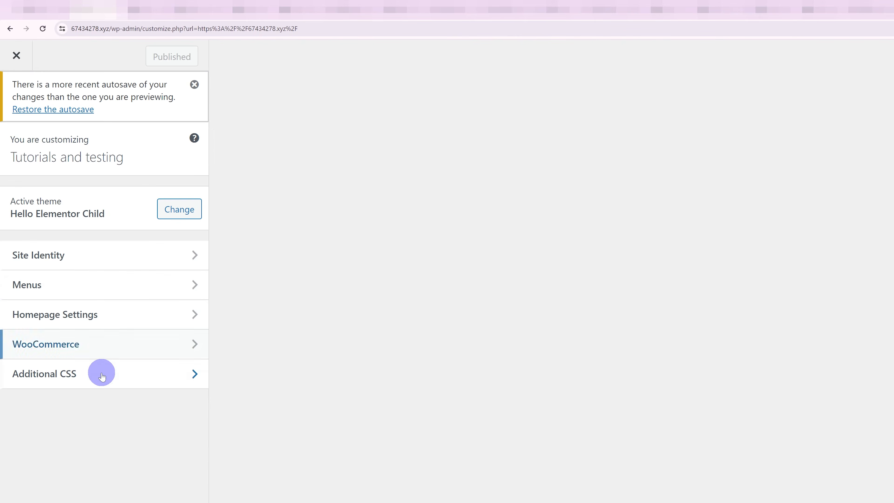
click(104, 371)
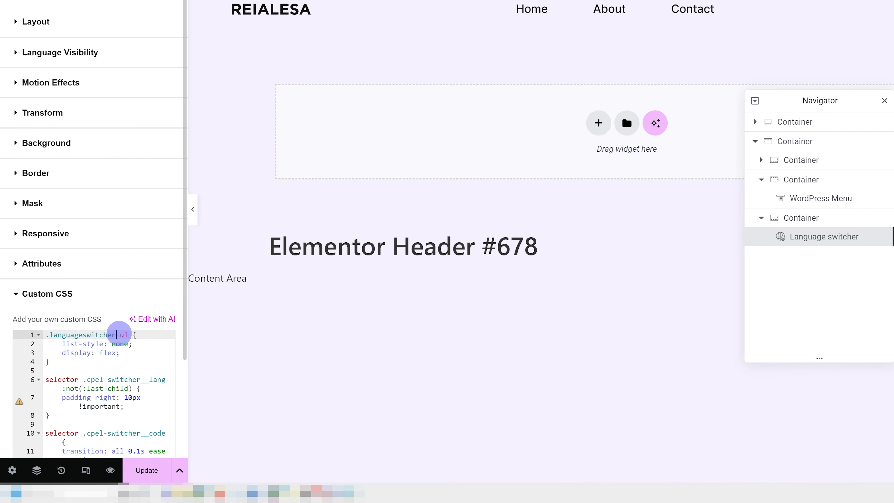
Step: Change ".languageswitcher" back to "selector" in the first rule of the Language switcher's custom CSS
drag(119, 334, 24, 332)
text(selector)
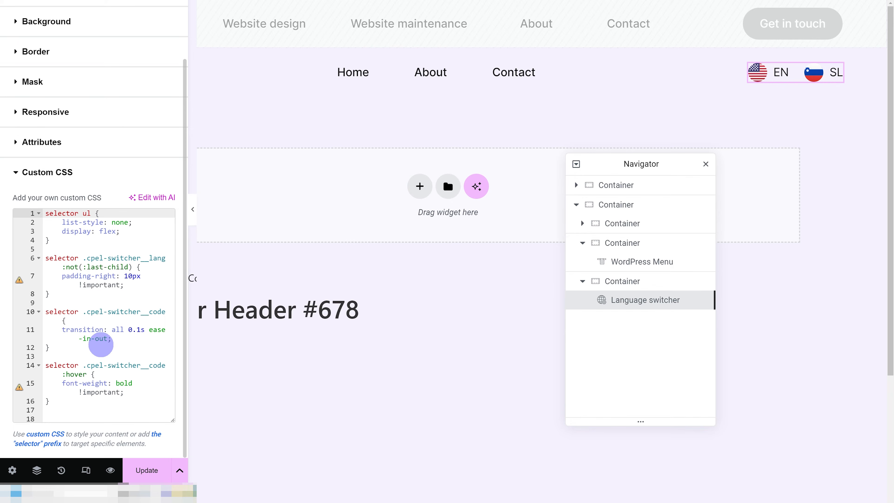
Step: Reduce the Space Between setting in the Language switcher's main menu style, and return to the widget's advanced settings
click(125, 276)
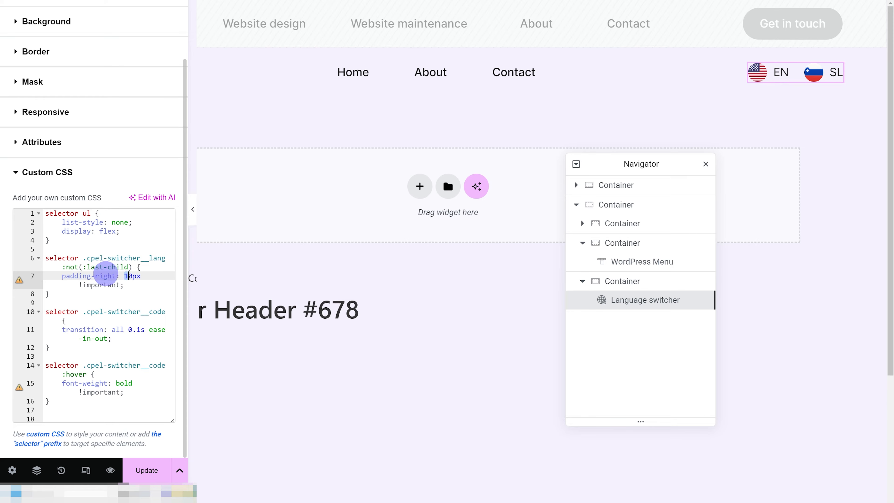
scroll(105, 269, up, 5)
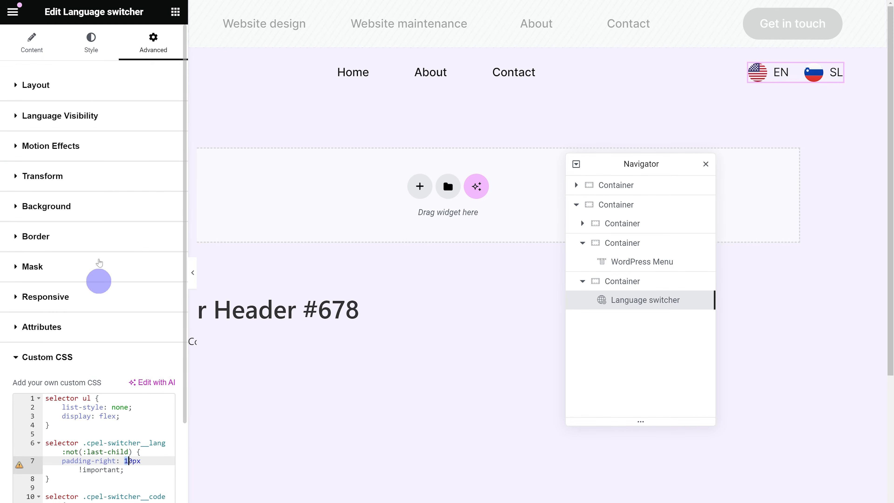
click(91, 42)
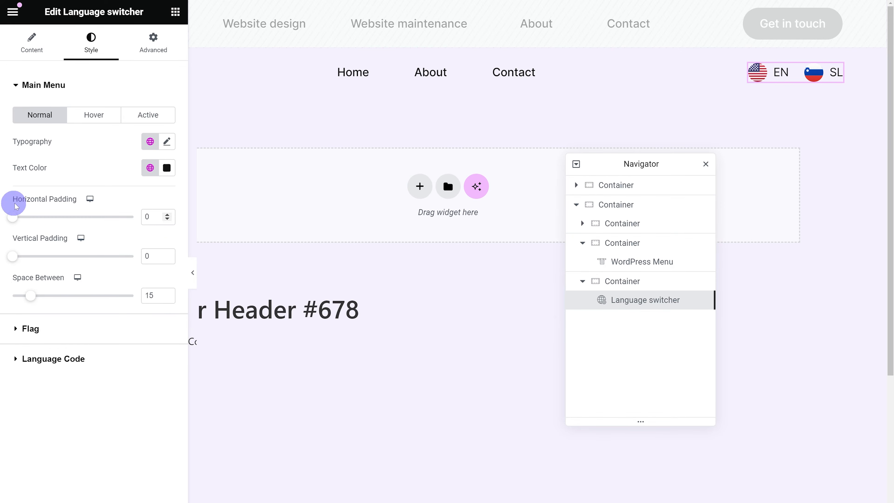
double_click(159, 296)
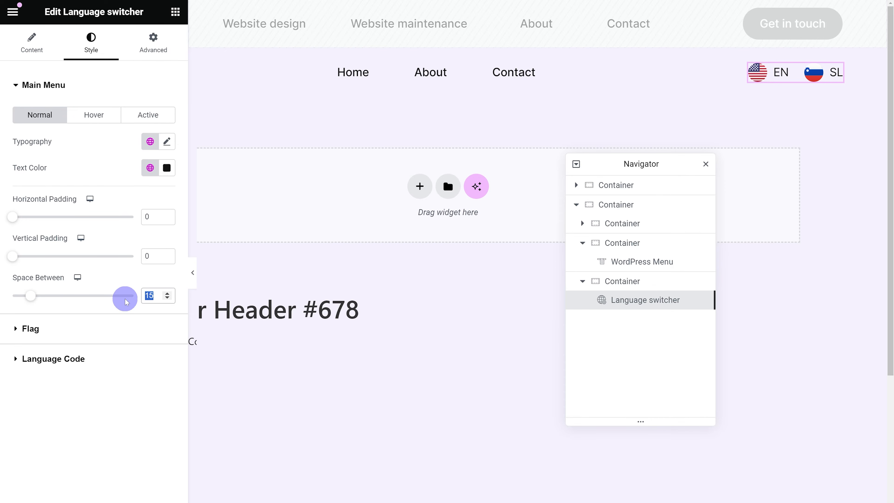
click(153, 42)
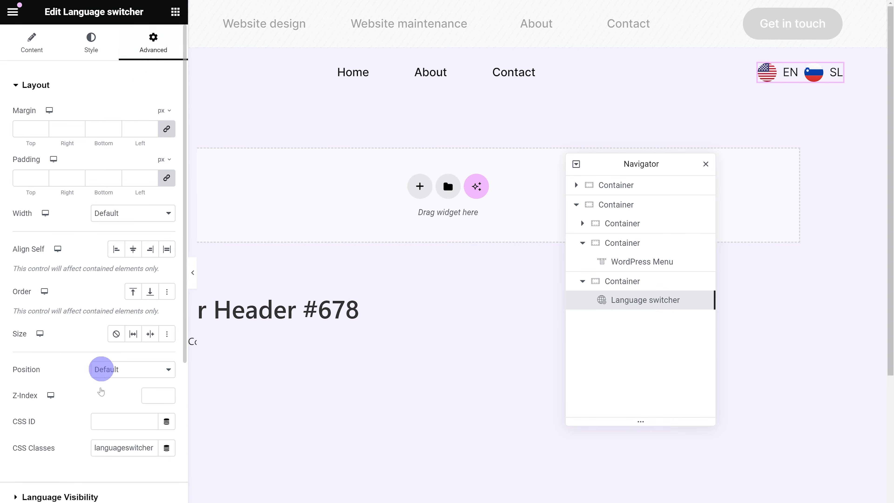
Step: Set padding-right to 20px in the ".cpel-switcher__lang:not(:last-child)" rule of the Language switcher's custom CSS
scroll(79, 437, down, 8)
click(47, 443)
scroll(106, 388, down, 6)
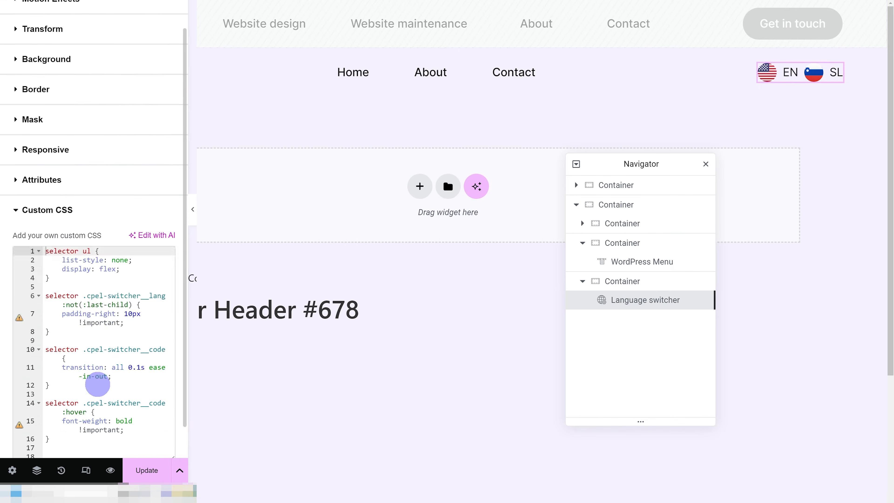
click(125, 278)
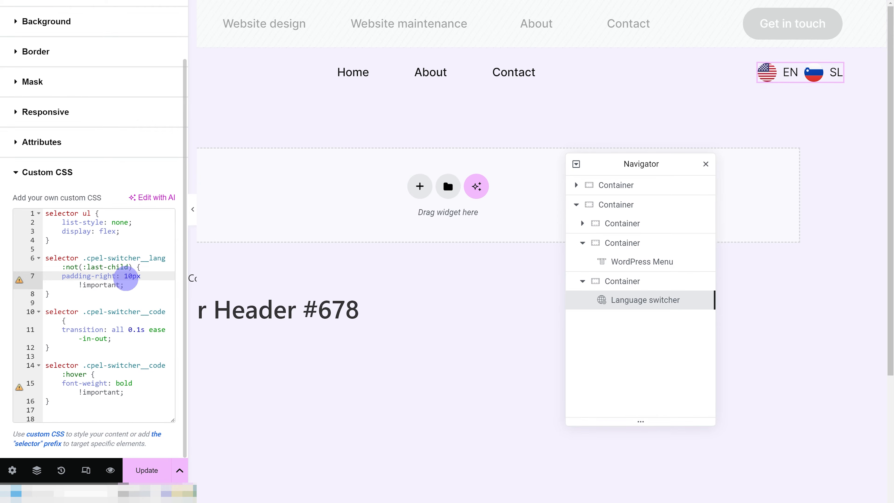
key(shift+Right)
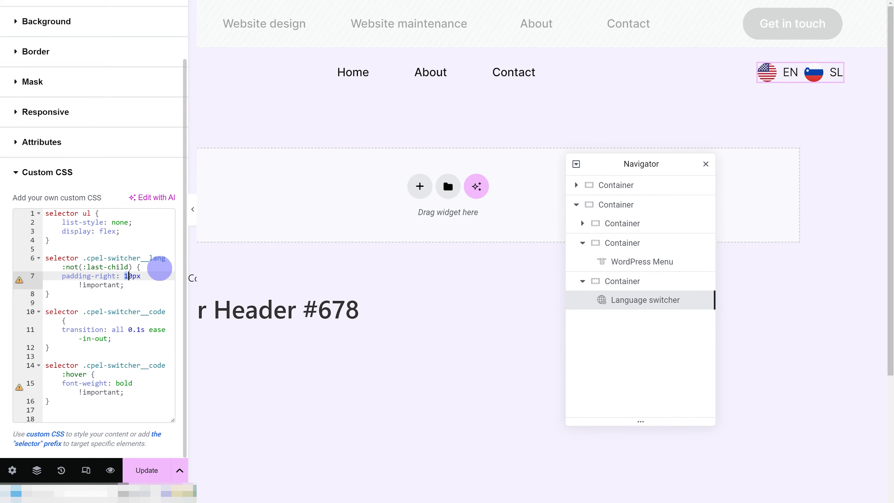
text(3)
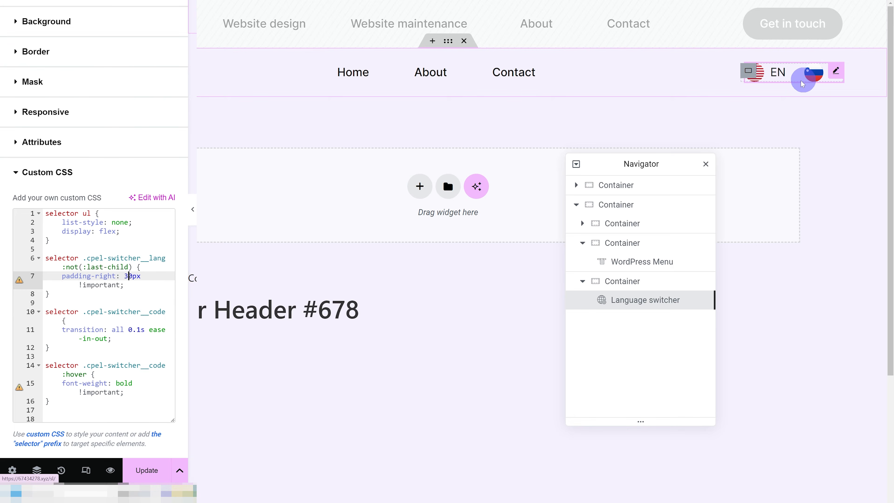
key(BackSpace)
text(2)
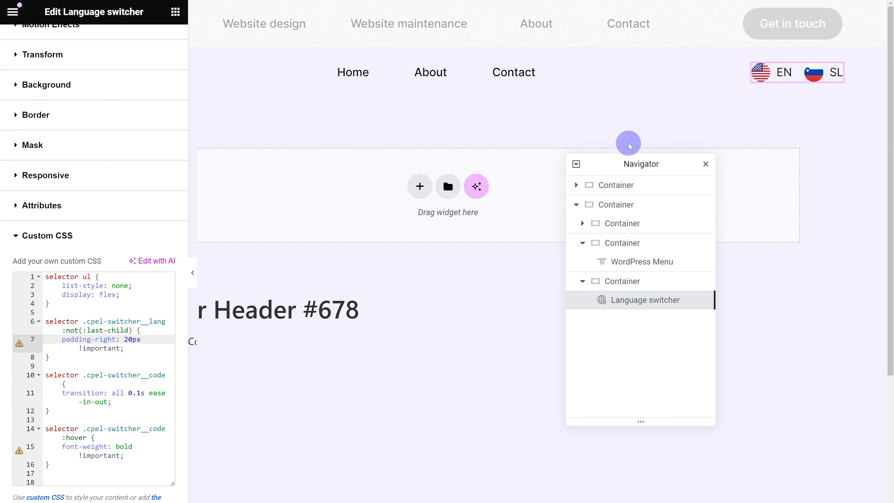
click(629, 146)
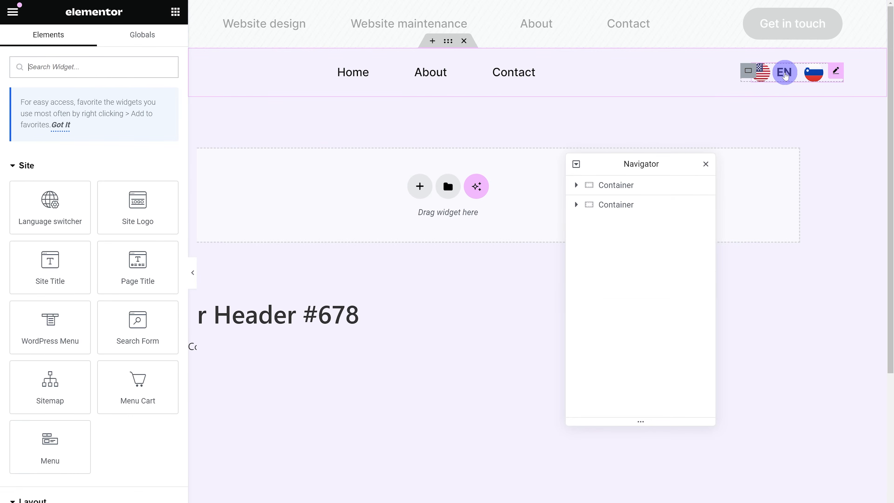
Step: Examine the Language switcher's main menu style settings for the normal, hover and active states
click(835, 67)
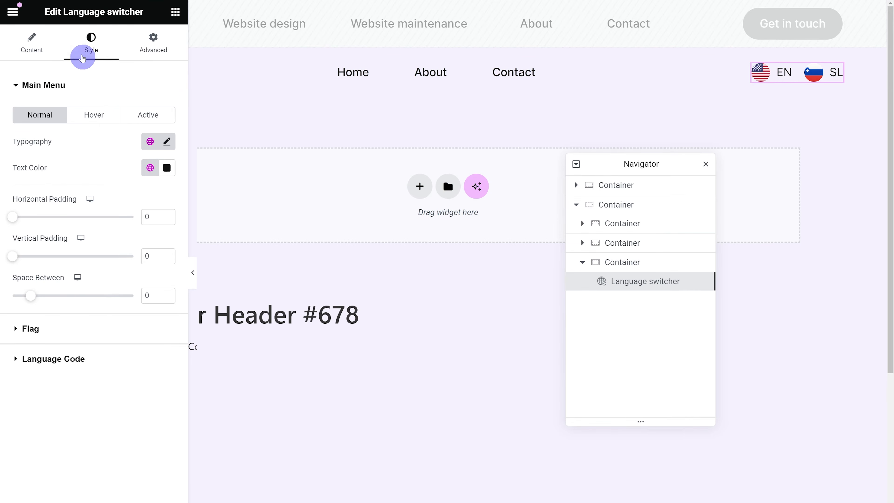
click(102, 113)
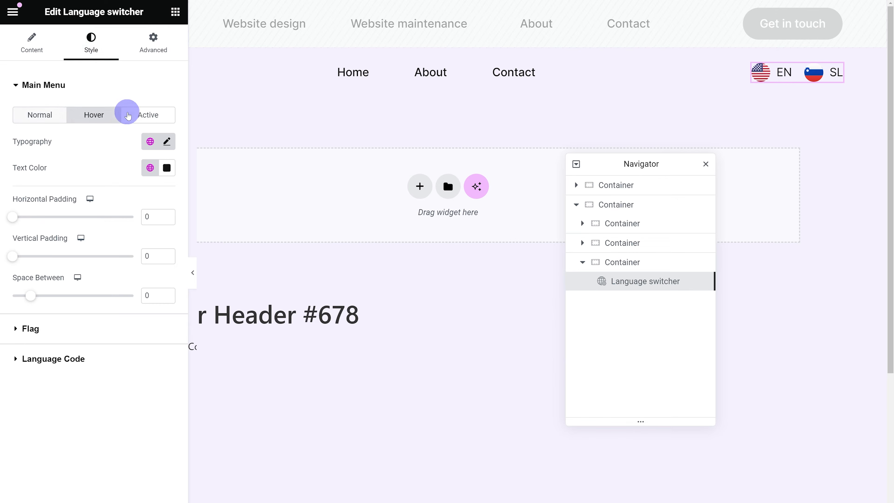
click(167, 117)
click(26, 115)
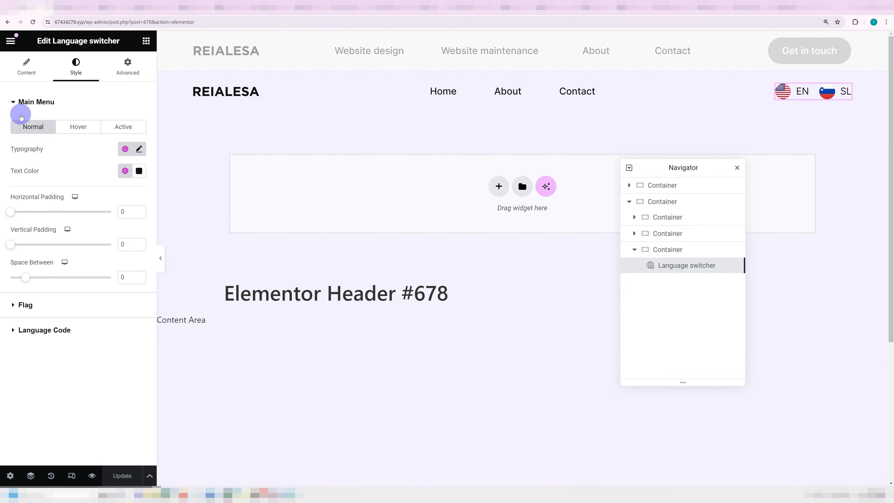
click(805, 90)
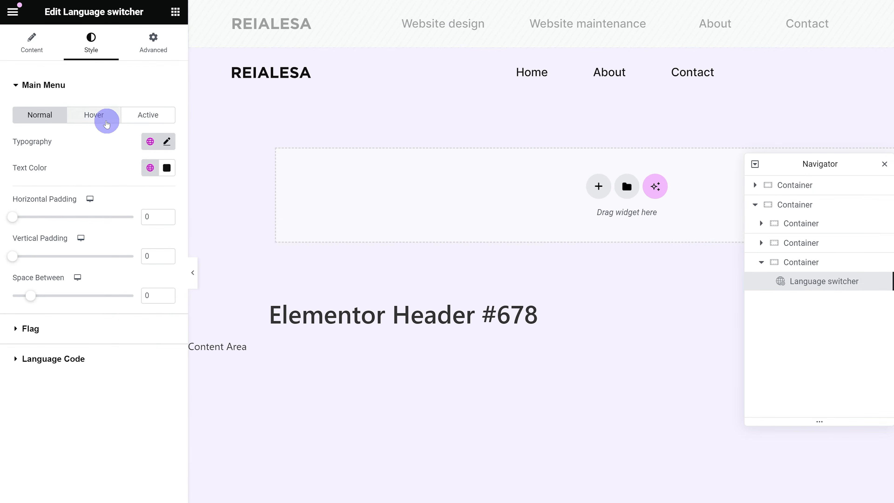
Step: Set the typography weight of the Language switcher's main menu to 700 (Bold) for the hover state
click(106, 115)
click(167, 141)
click(167, 141)
click(167, 141)
click(141, 265)
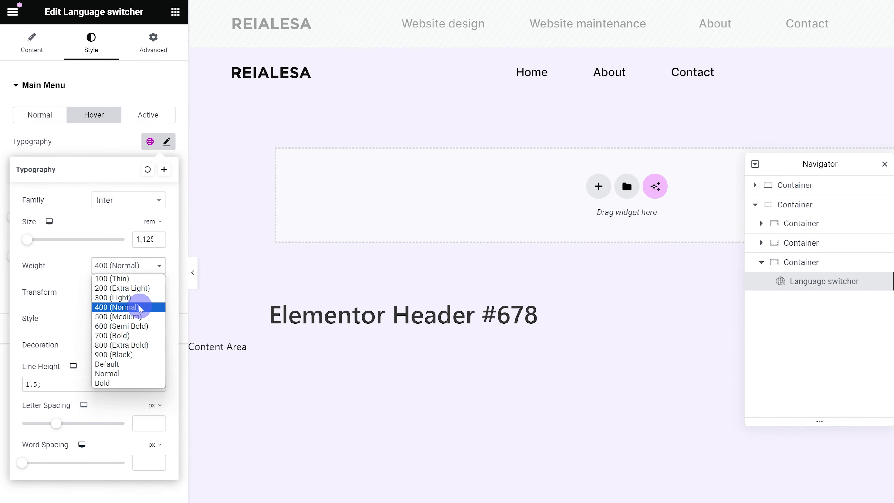
click(137, 335)
click(105, 145)
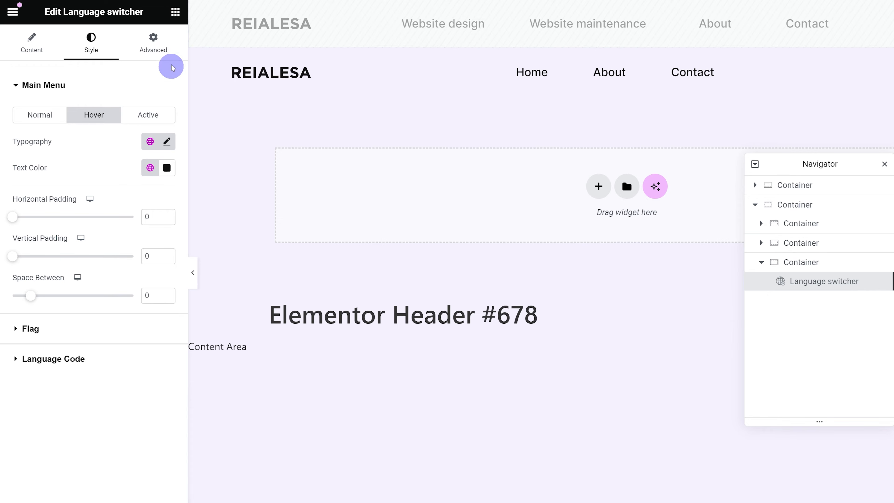
Step: Delete the ".cpel-switcher__code" transition rule and its hover rule from the Language switcher's custom CSS
click(153, 44)
scroll(105, 405, down, 5)
click(78, 442)
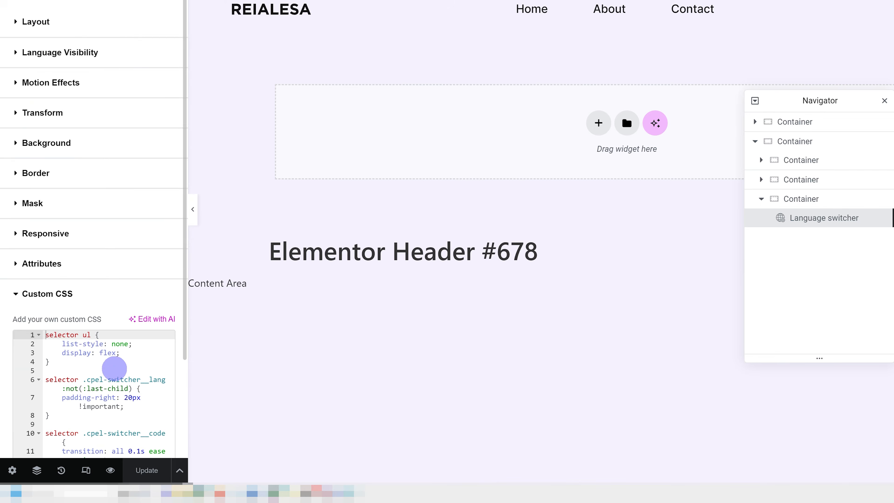
scroll(113, 372, down, 3)
drag(114, 401, 58, 309)
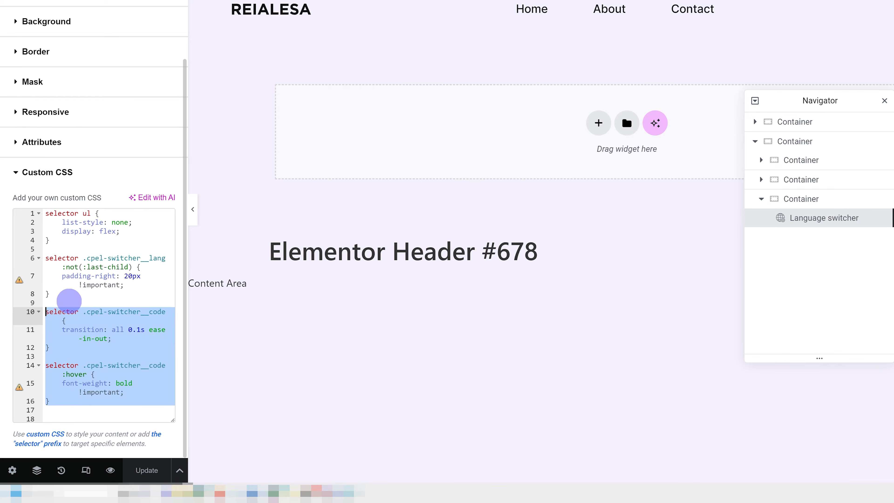
click(82, 382)
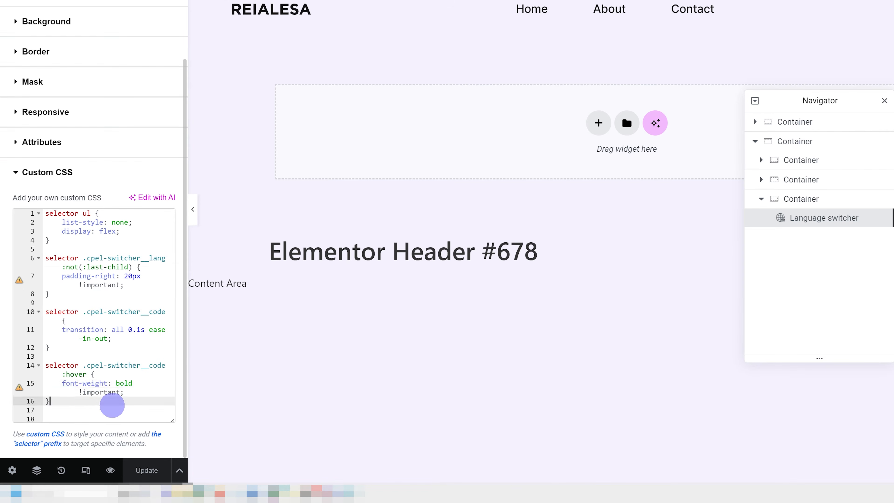
drag(113, 403, 51, 329)
click(134, 337)
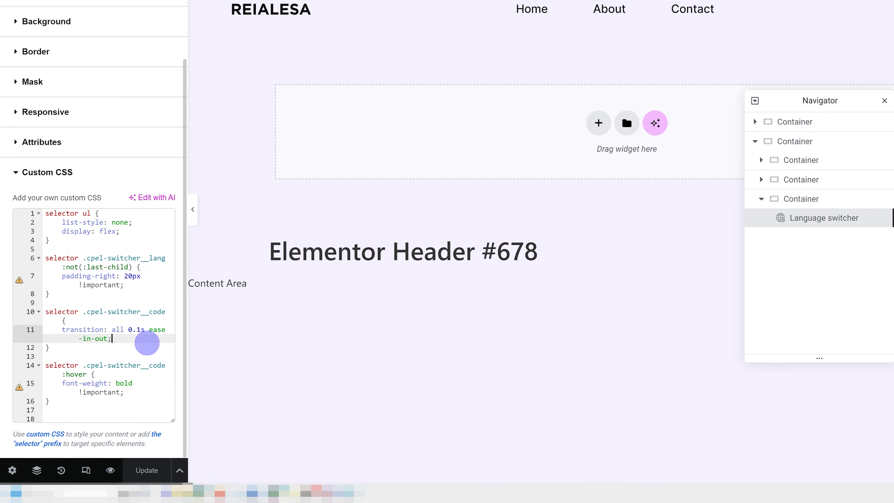
drag(82, 404, 32, 314)
key(BackSpace)
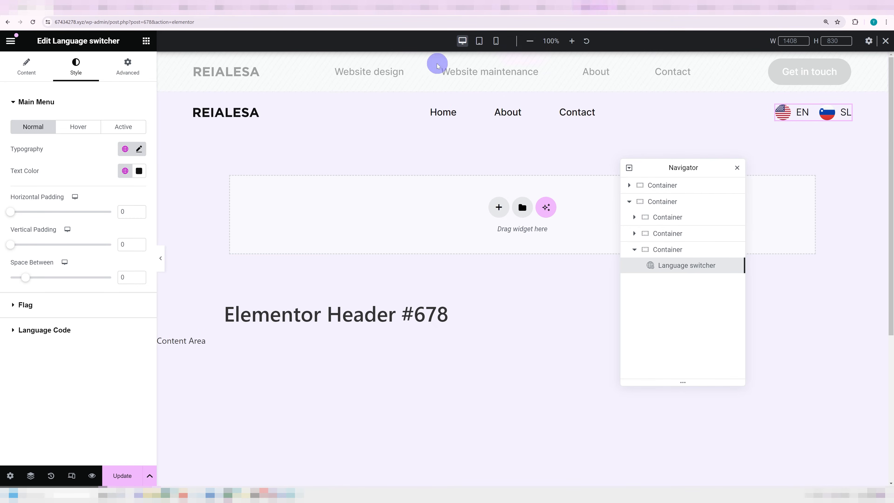
Step: Preview the header at tablet size and check the language switcher on the site's home page
click(479, 41)
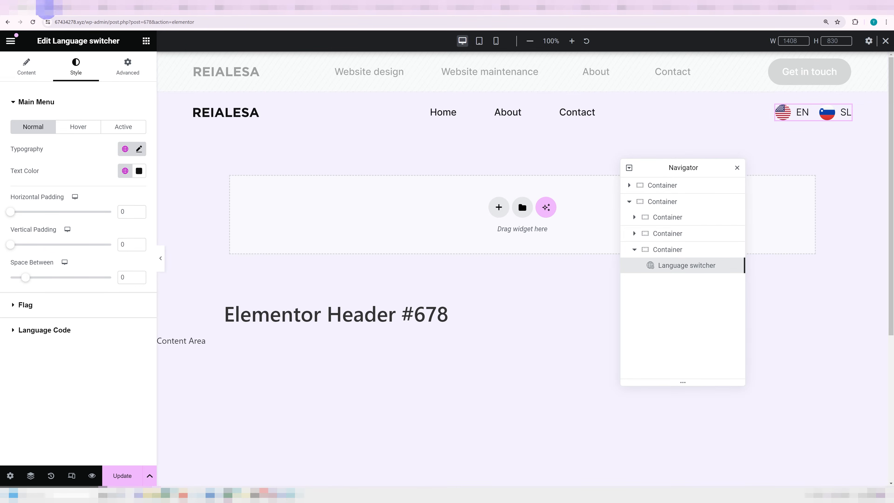
click(49, 6)
click(470, 66)
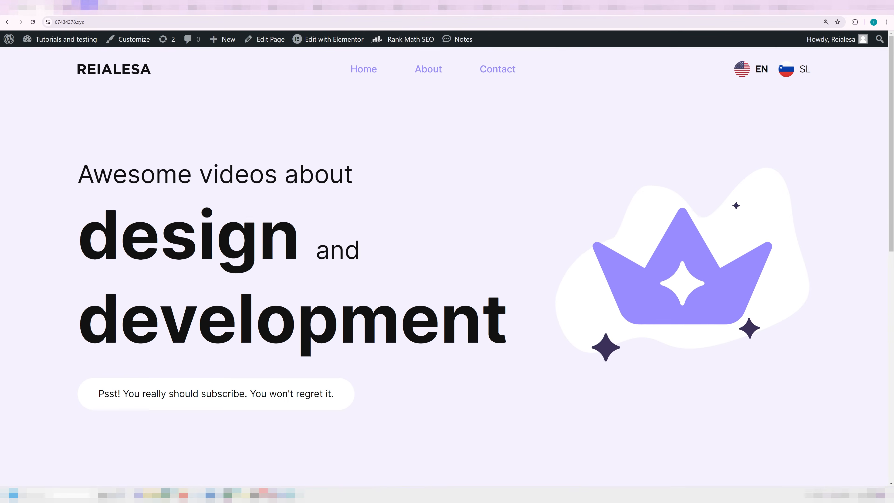
Step: Open the WordPress edit screen of Elementor Header #678 from the full list of templates and update the template
click(75, 40)
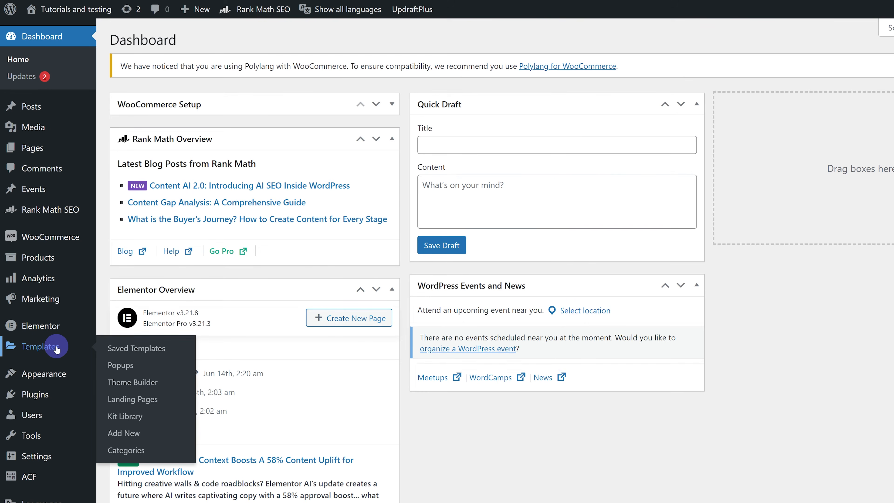
click(56, 346)
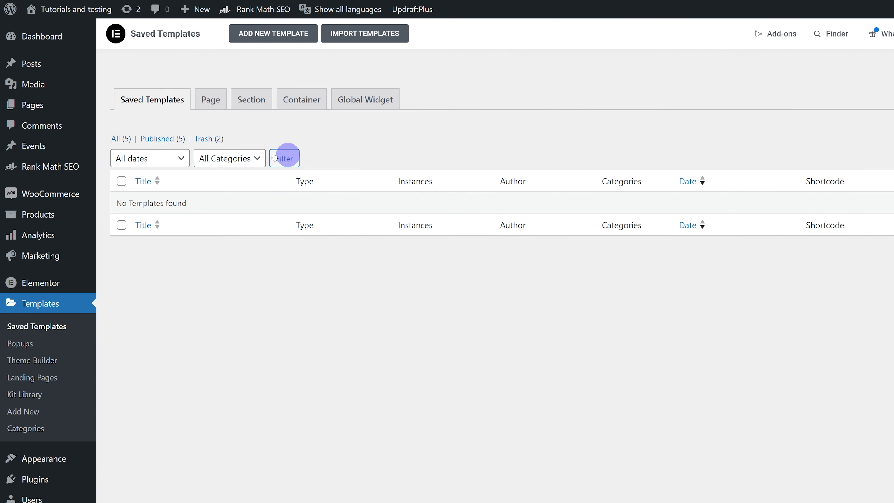
click(118, 140)
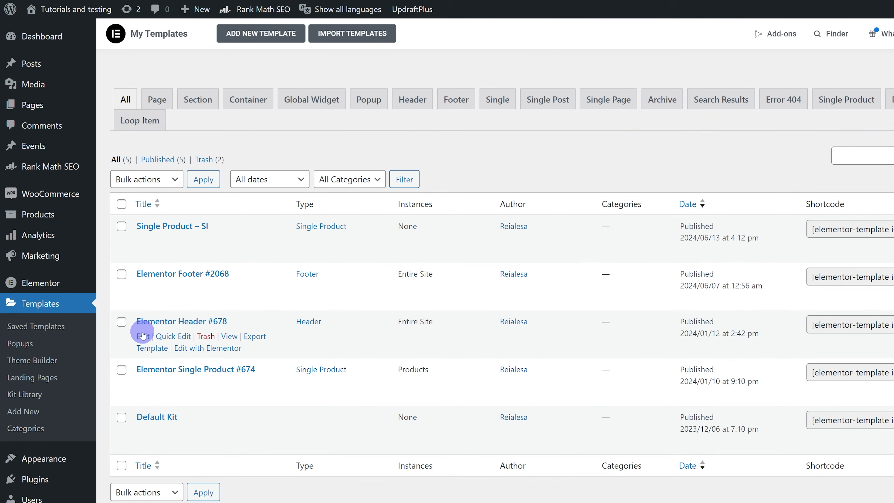
click(144, 336)
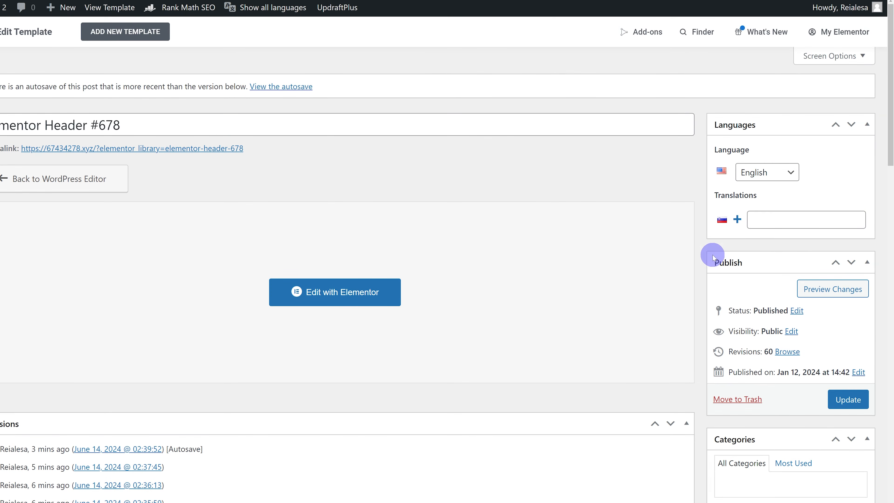
click(841, 398)
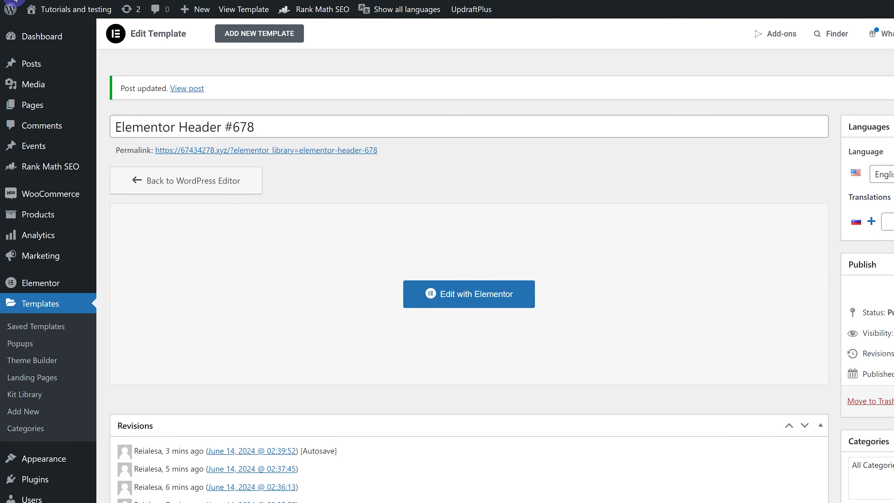
Step: Return to the full list of saved templates and open Elementor Header #678 in the Elementor editor
click(15, 0)
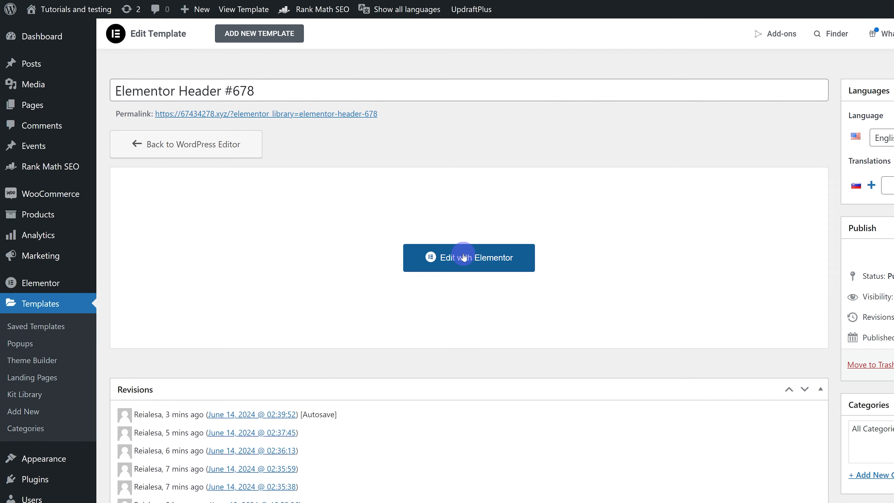
click(49, 326)
click(116, 138)
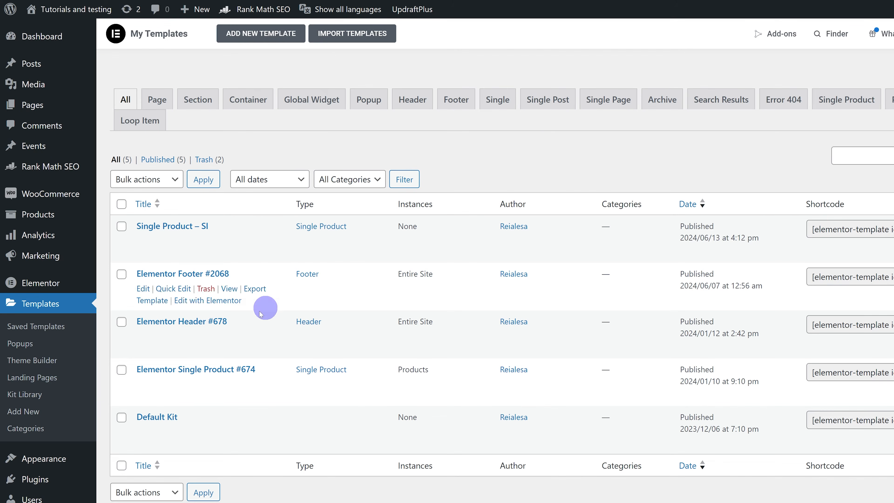
mouse_move(212, 342)
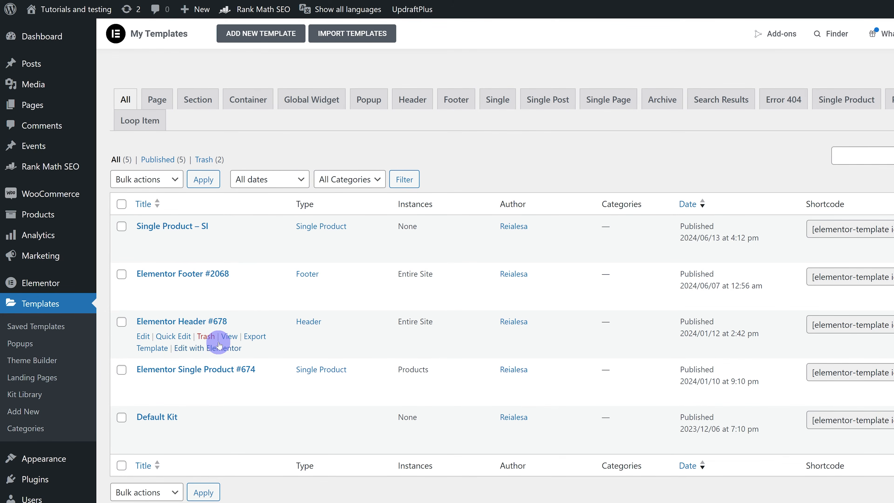
click(214, 348)
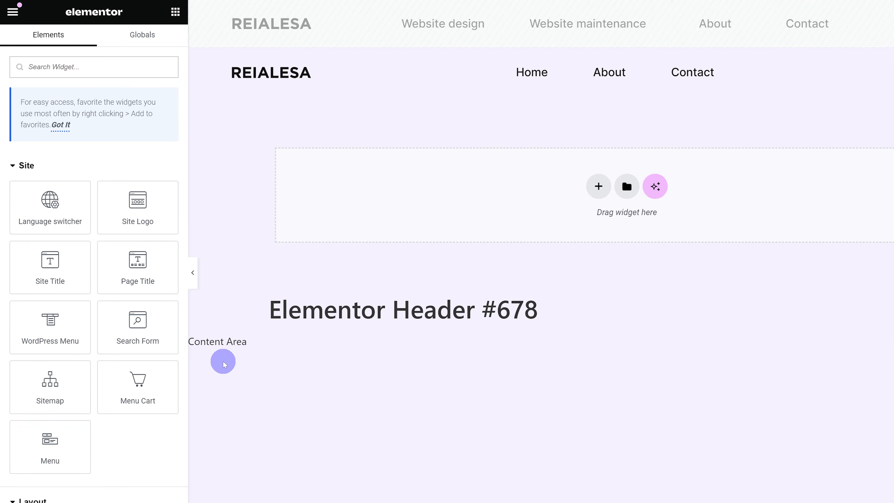
Step: Examine the Languages section of the editor's main menu, including the option to add a Slovenian translation of the header
click(18, 14)
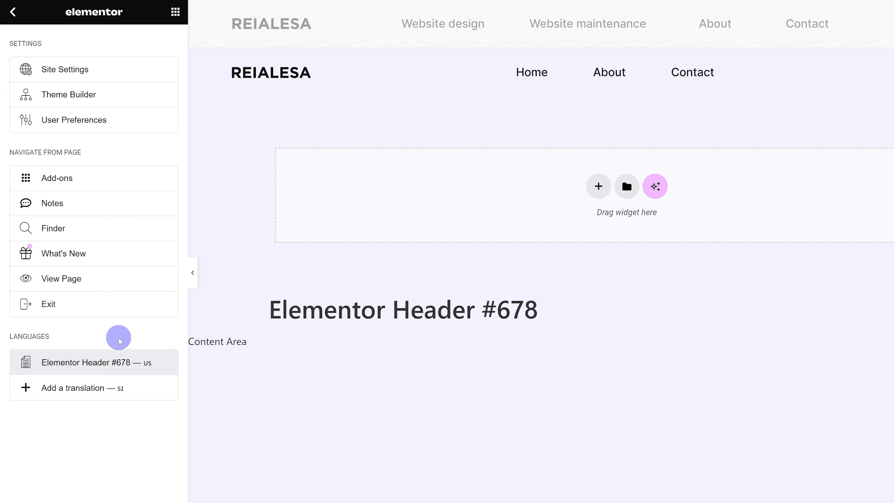
drag(1, 343, 70, 343)
click(139, 318)
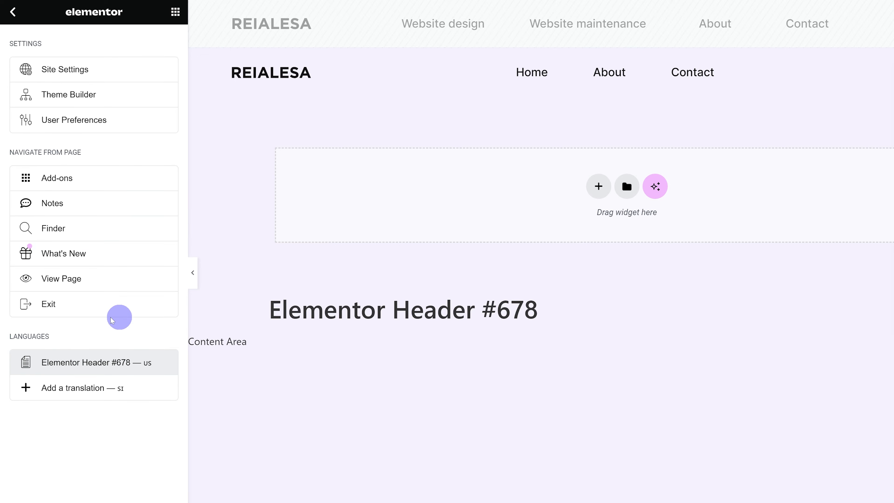
click(133, 393)
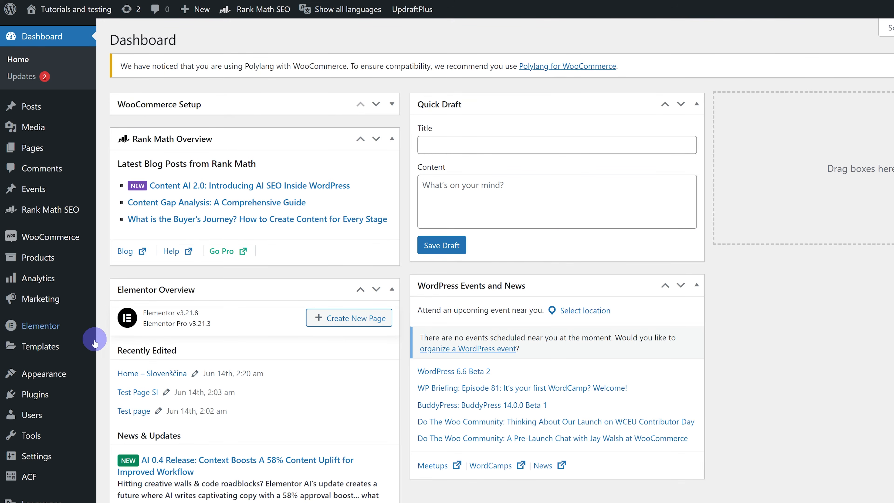
Step: Start a new Slovenian translation of Elementor Header #678 from the list of saved templates
mouse_move(85, 358)
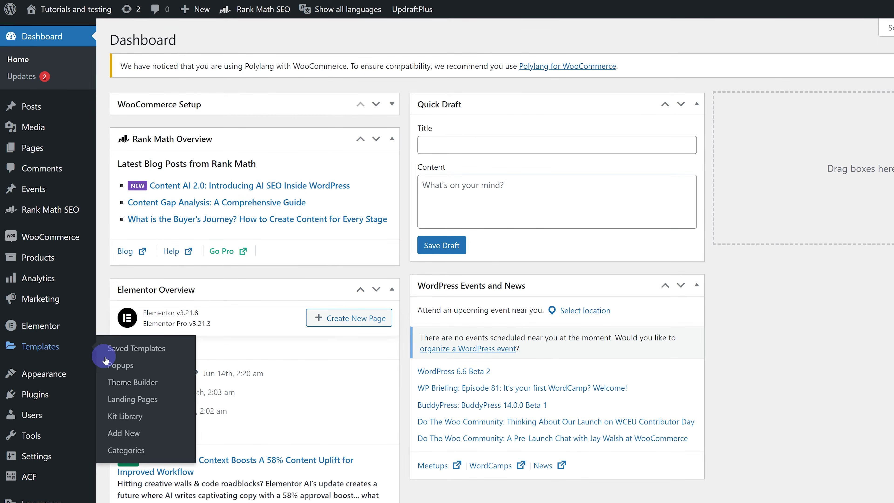
click(134, 384)
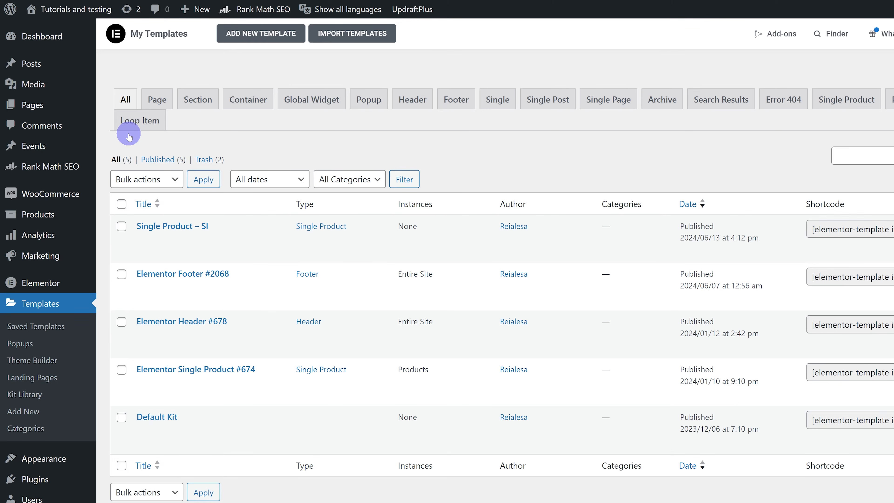
click(129, 139)
click(72, 336)
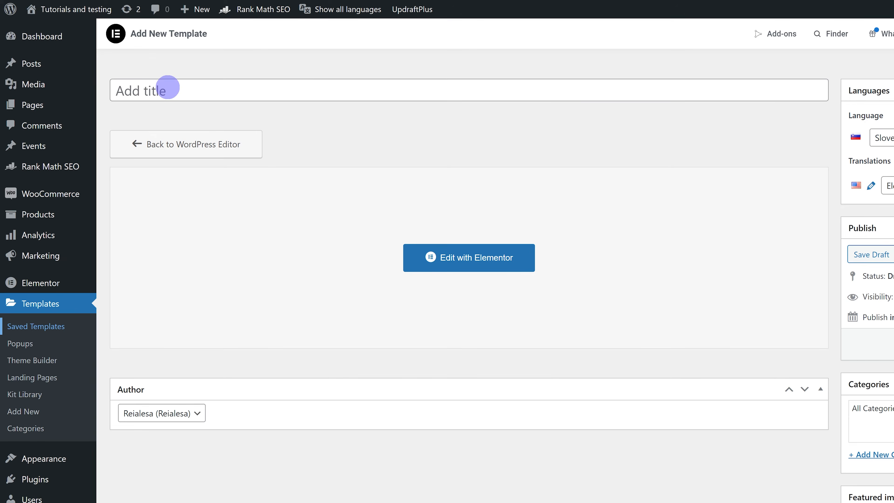
Step: Title the new Slovenian template "Header - Slovenian", publish it and open it in the Elementor editor
click(167, 87)
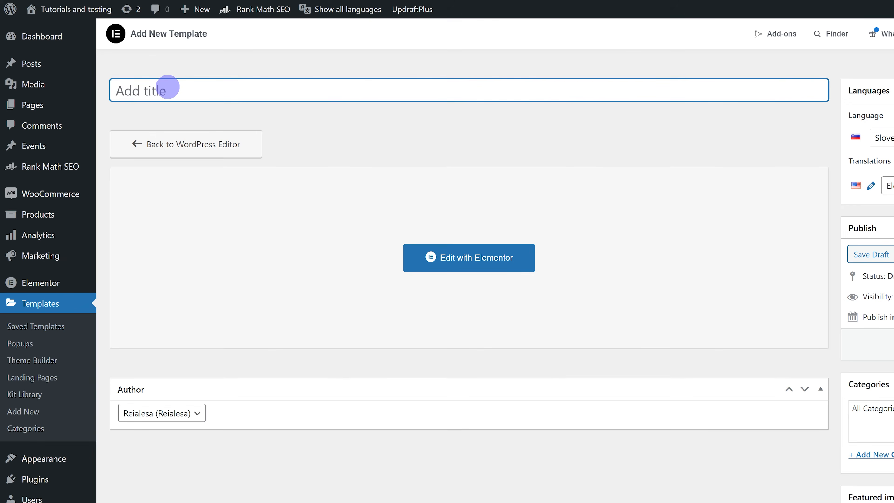
text(Header - Slovenian)
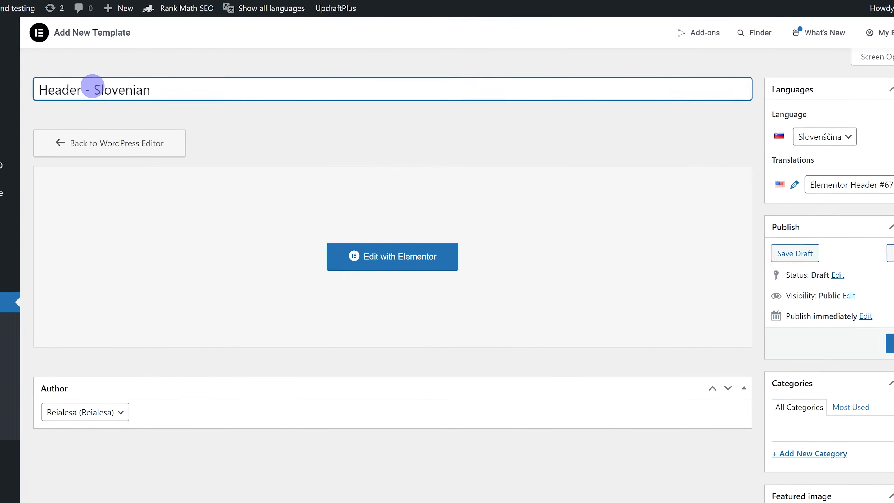
click(893, 346)
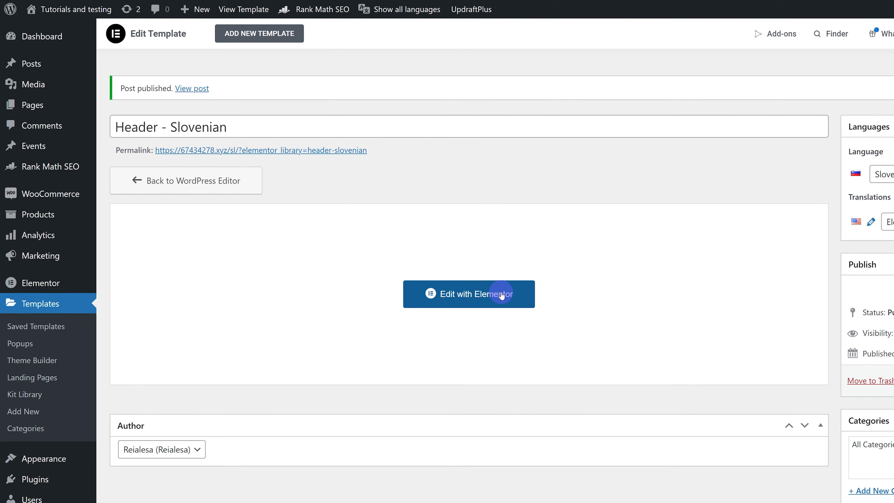
click(502, 296)
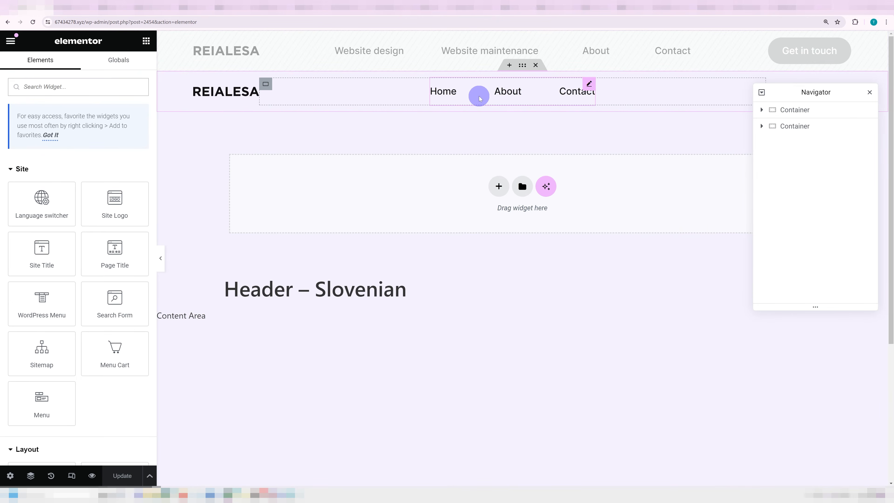
Step: Delete the REIALESA logo icon from the Slovenian header and update the template
drag(798, 88, 709, 150)
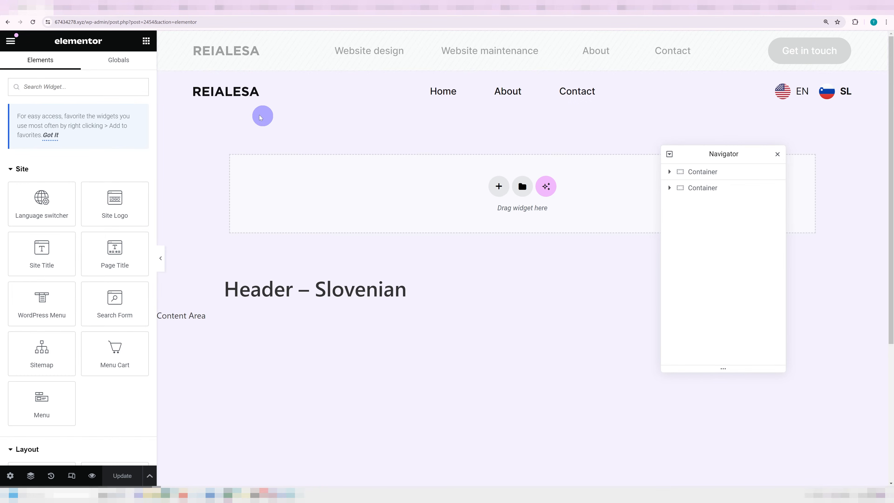
click(253, 91)
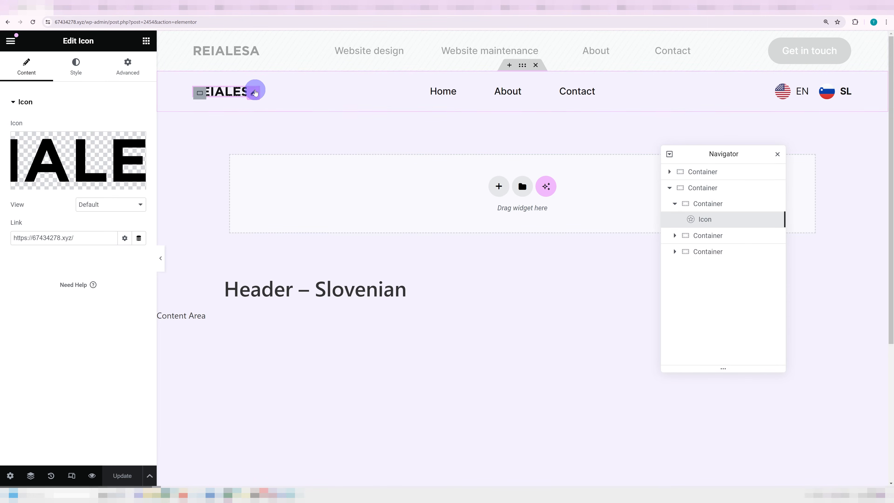
right_click(255, 92)
click(299, 293)
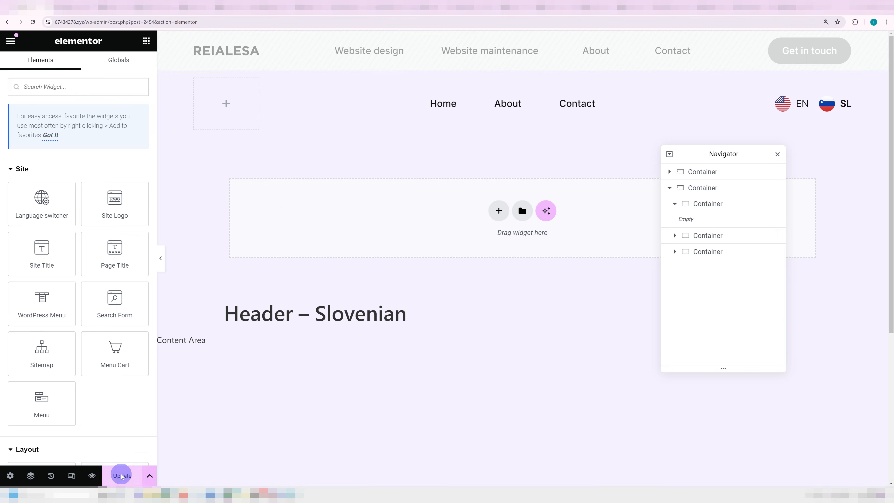
click(121, 476)
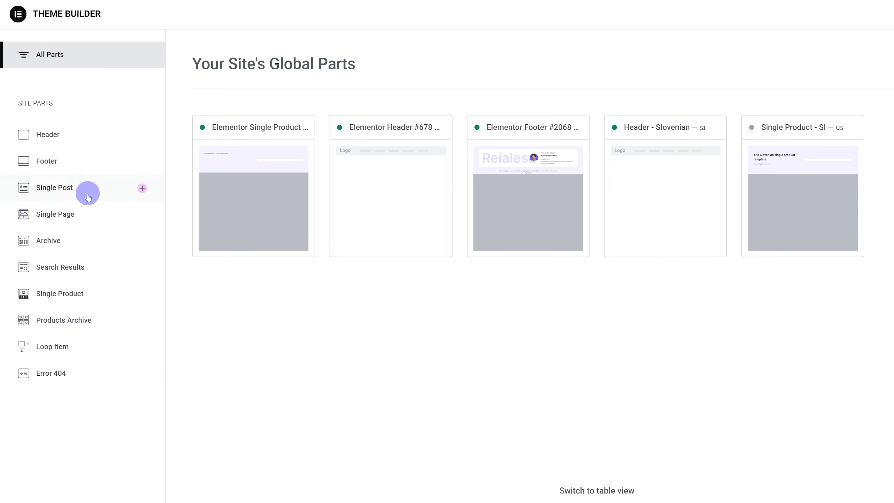
Step: Check the display conditions of Elementor Header #678 through the Theme Builder, and save the Slovenian header's conditions with none set
click(84, 134)
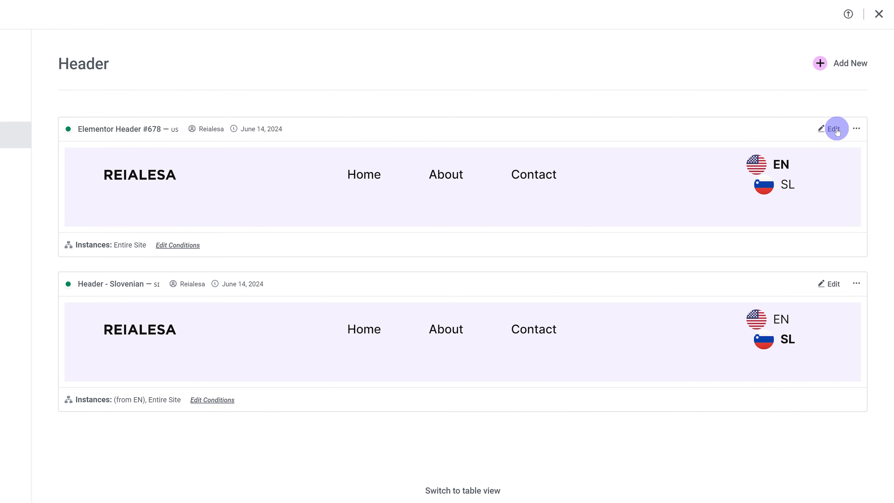
click(837, 132)
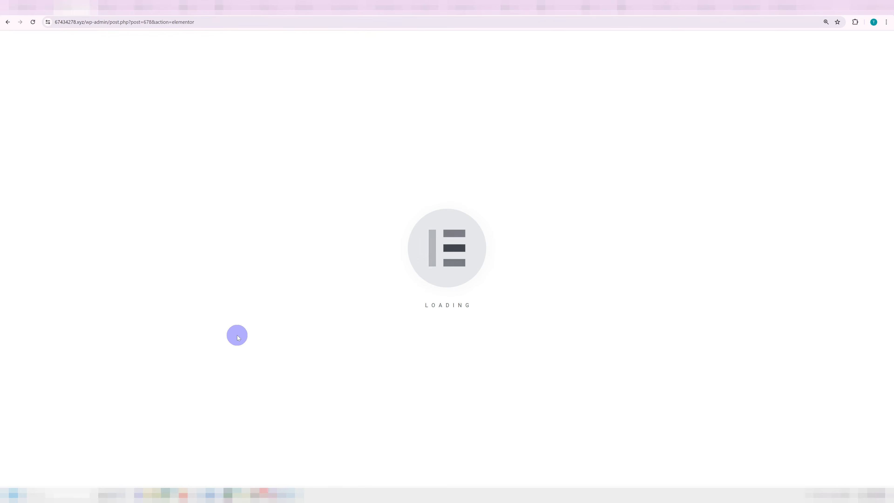
click(148, 474)
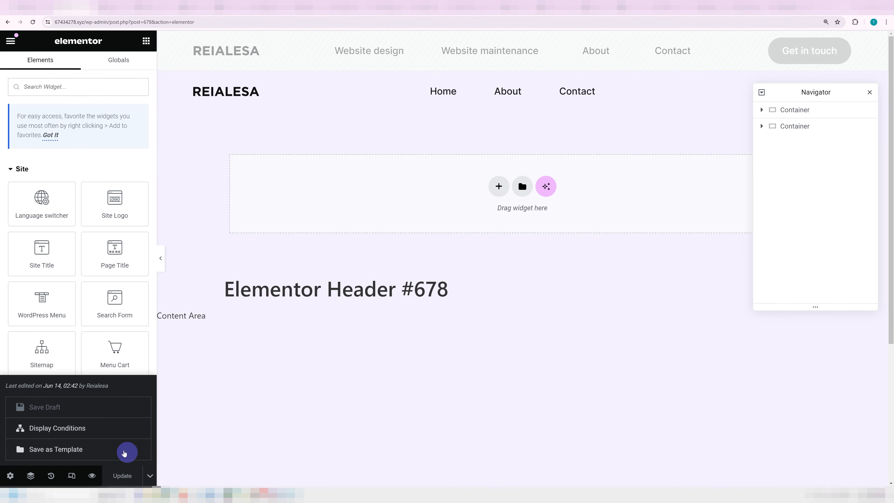
click(75, 427)
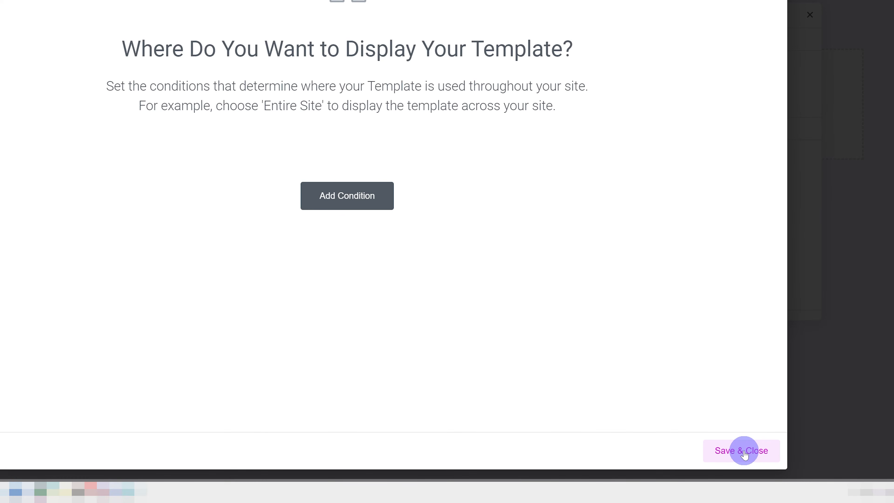
click(744, 454)
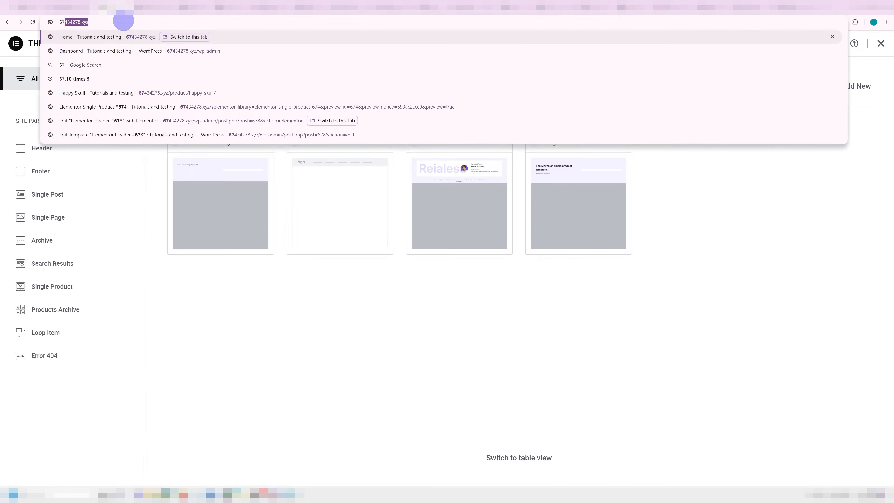
Step: Load the site's home page and switch it to Slovenian to check the translated header
key(Return)
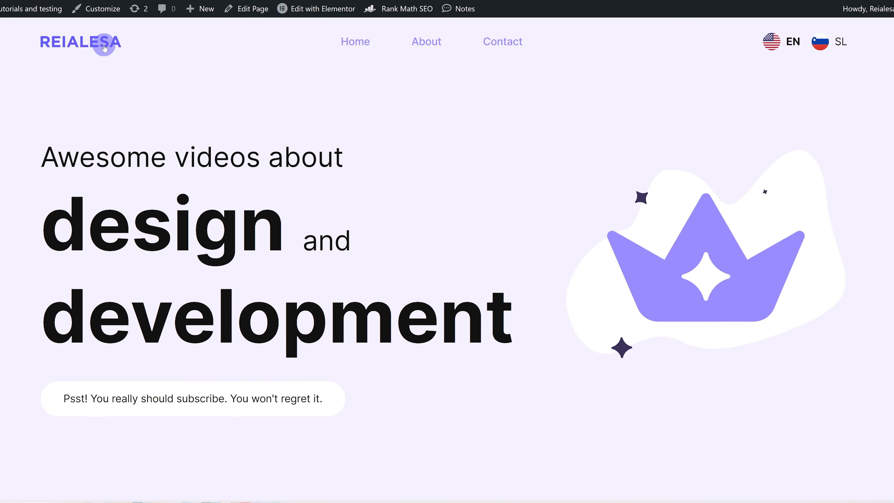
click(831, 43)
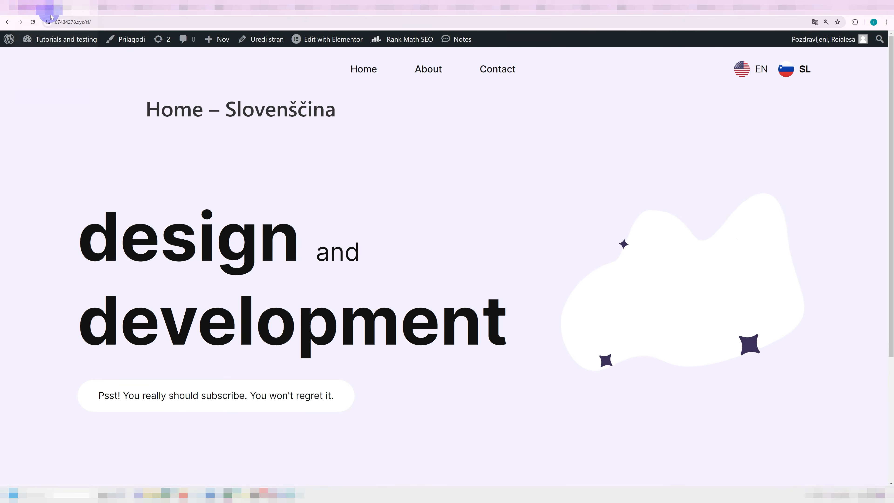
Step: Go from the site's front end to the WordPress dashboard and open the navigation menu management screen
mouse_move(65, 40)
click(63, 58)
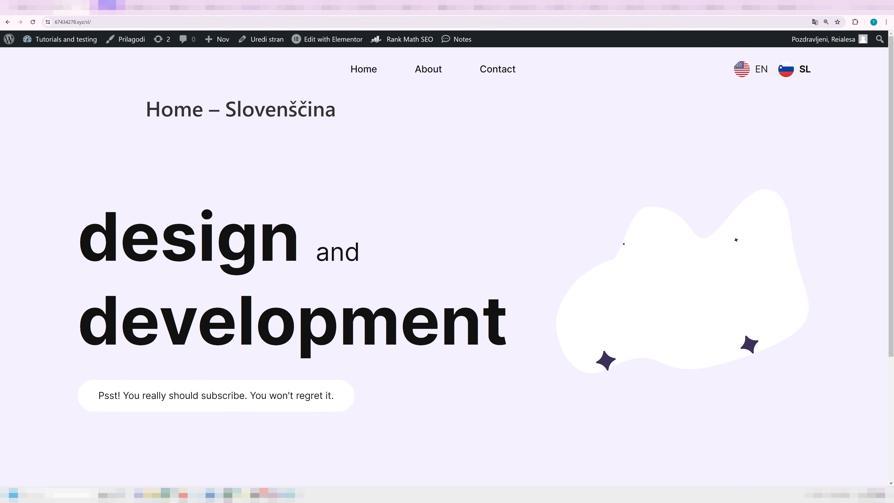
mouse_move(67, 366)
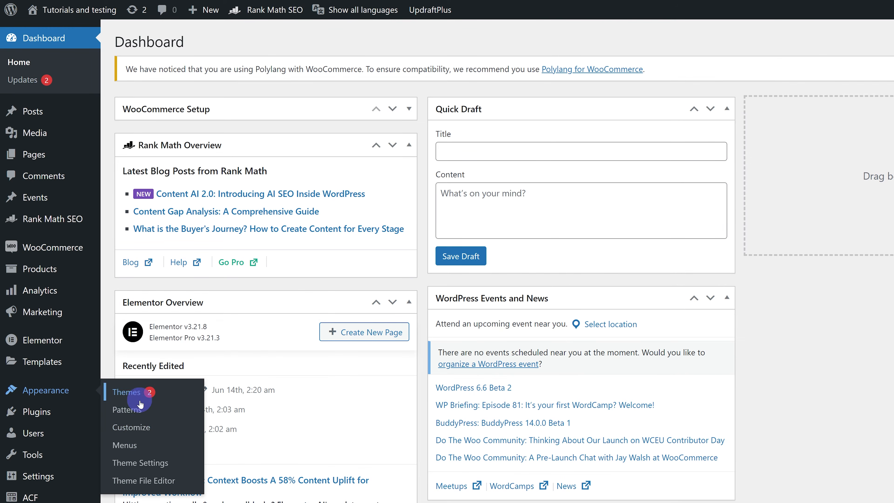
click(135, 445)
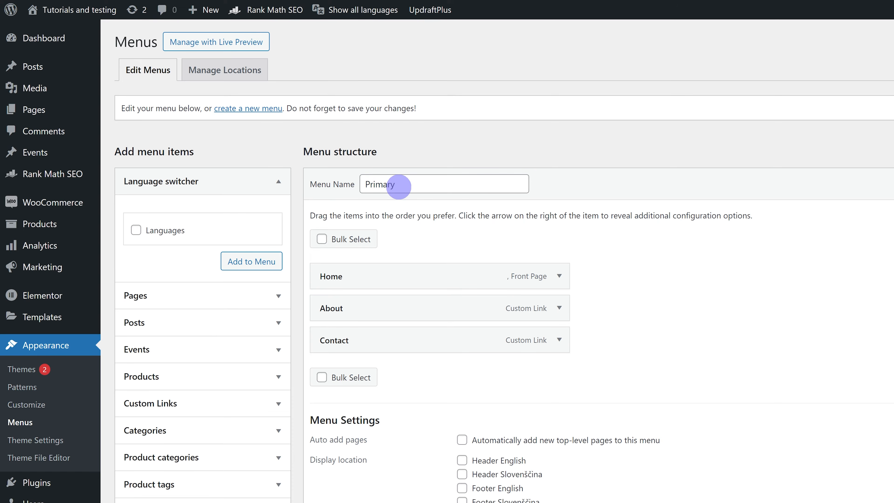
scroll(303, 285, down, 1)
scroll(268, 204, up, 1)
Step: Create a new navigation menu named "Primary - Slovenian"
click(248, 109)
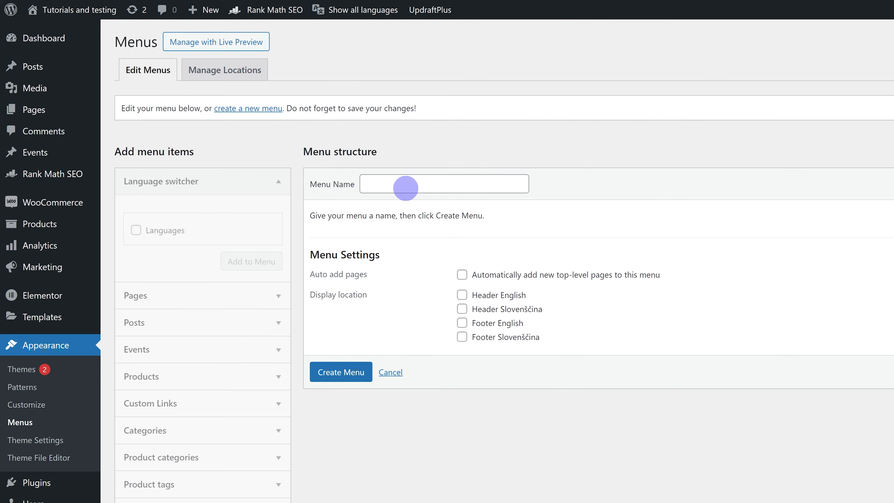
click(407, 184)
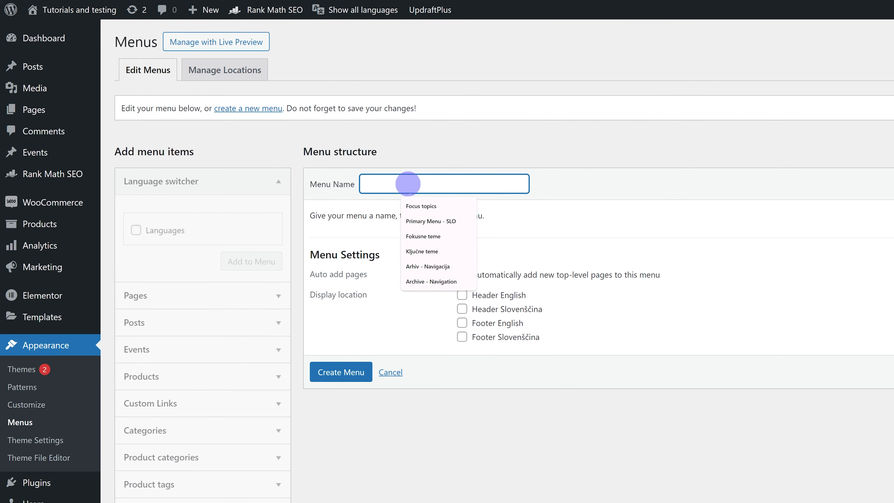
text(Primary - S)
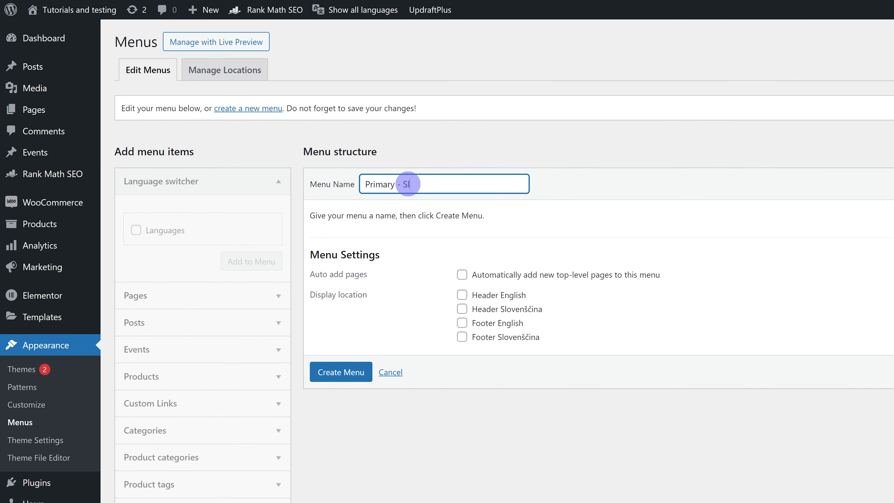
text(Lo)
key(BackSpace)
key(BackSpace)
text(lovenian)
click(325, 375)
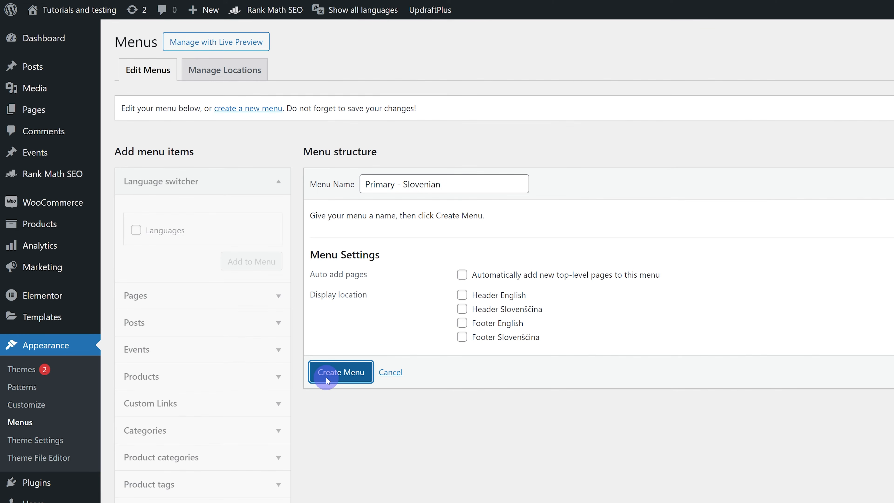
Step: Add the pages Test page and Checkout – SL to the Primary - Slovenian menu and save the menu
click(142, 310)
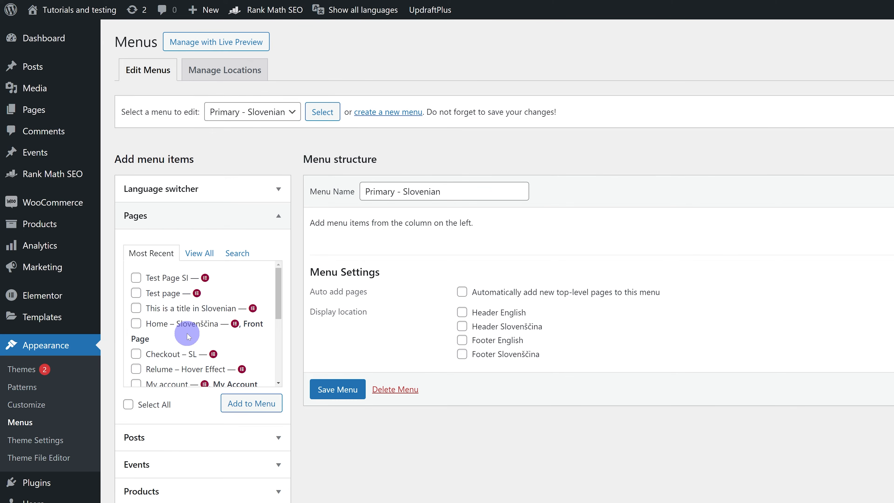
scroll(188, 335, down, 3)
scroll(184, 338, up, 1)
click(166, 318)
scroll(167, 320, up, 2)
click(136, 292)
click(251, 403)
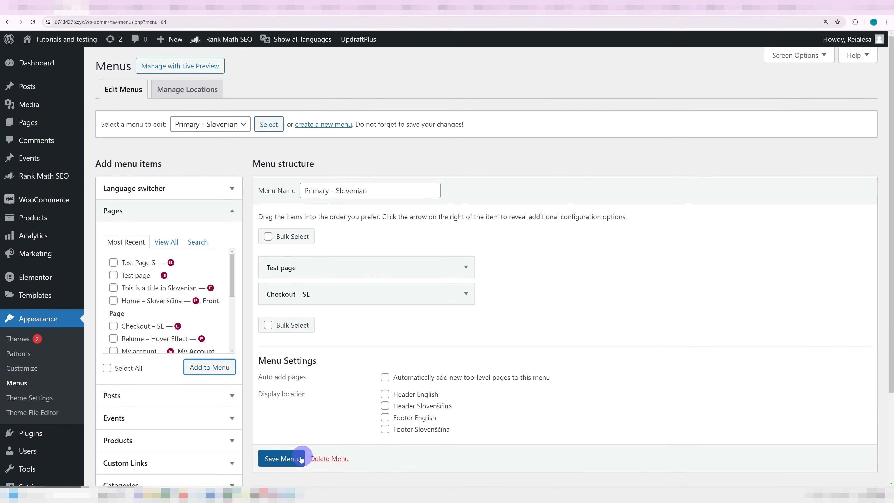
click(291, 459)
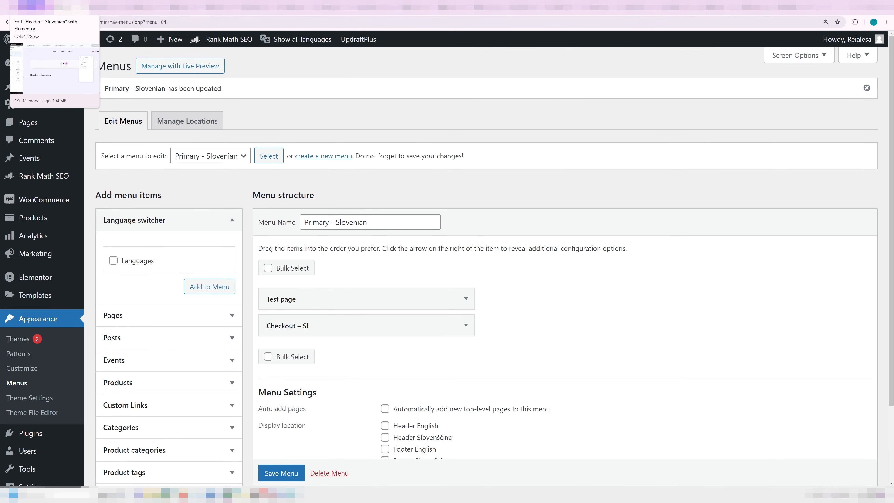
Step: Reload the Slovenian header in Elementor, assign Primary - Slovenian to its WordPress Menu widget, and close the publish settings without adding a condition
click(31, 6)
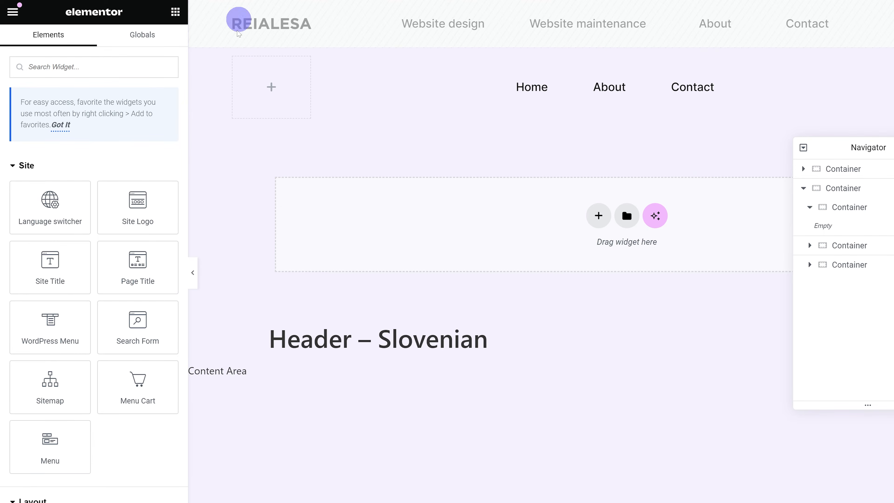
key(F5)
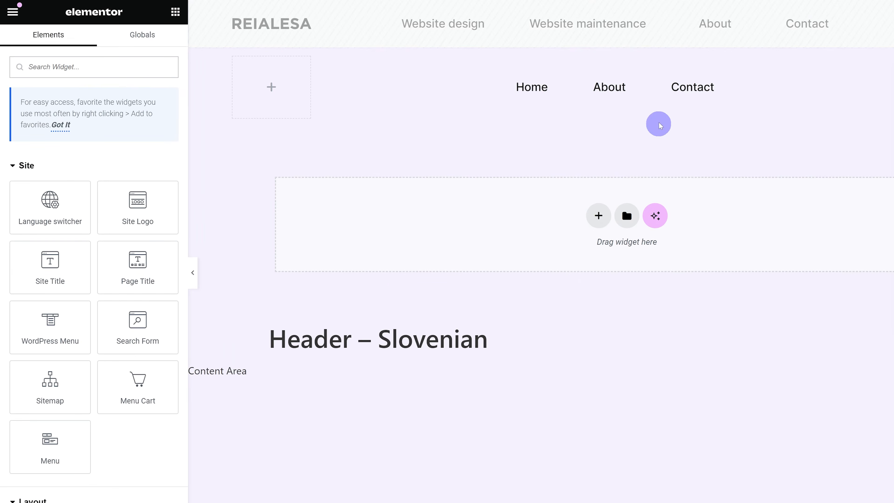
click(706, 81)
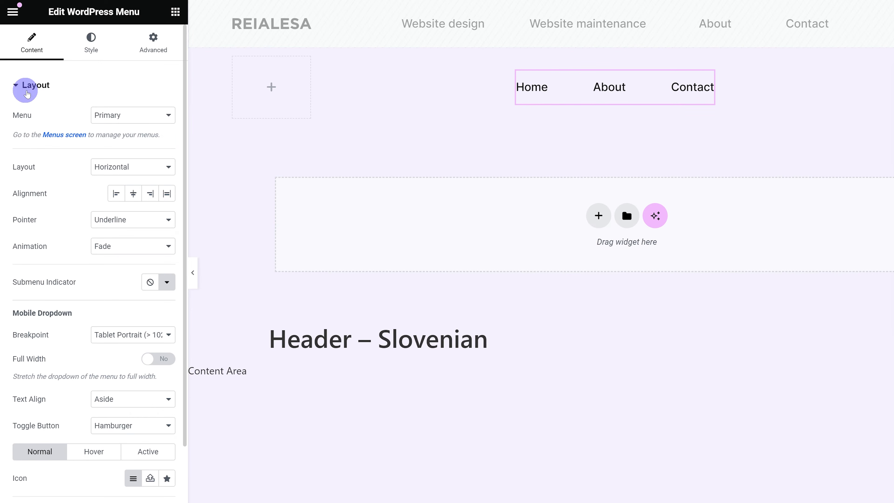
click(129, 119)
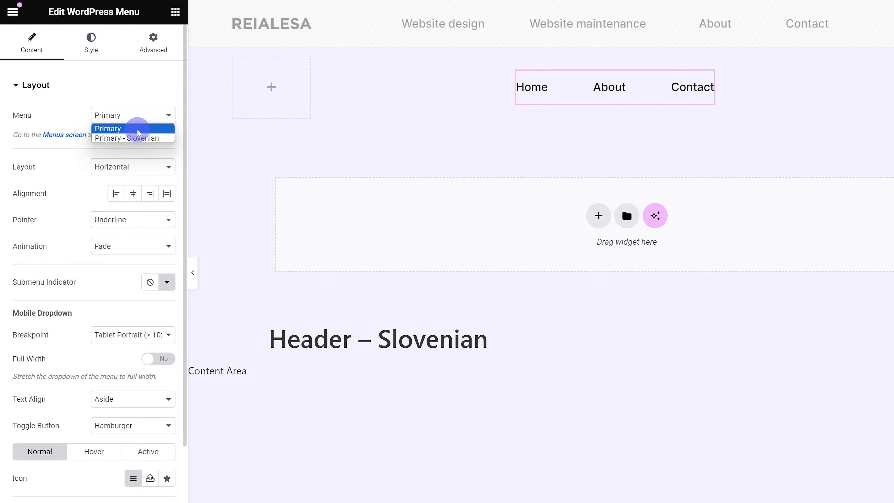
click(136, 138)
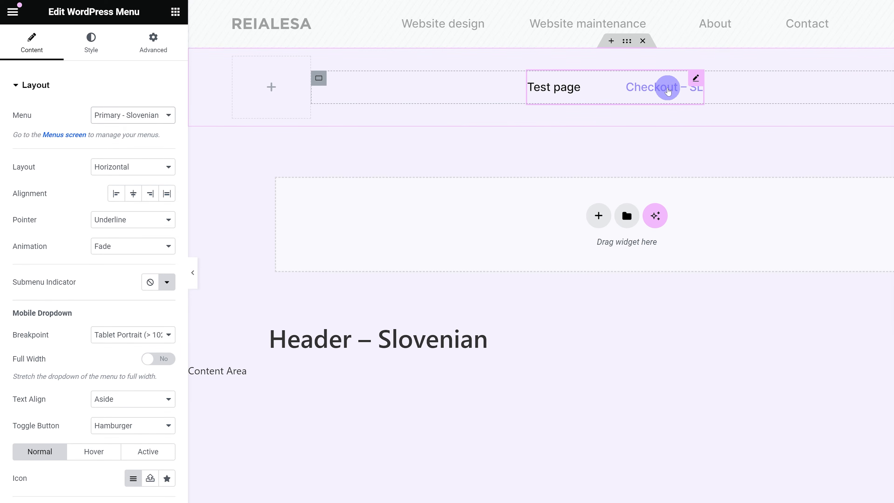
click(120, 475)
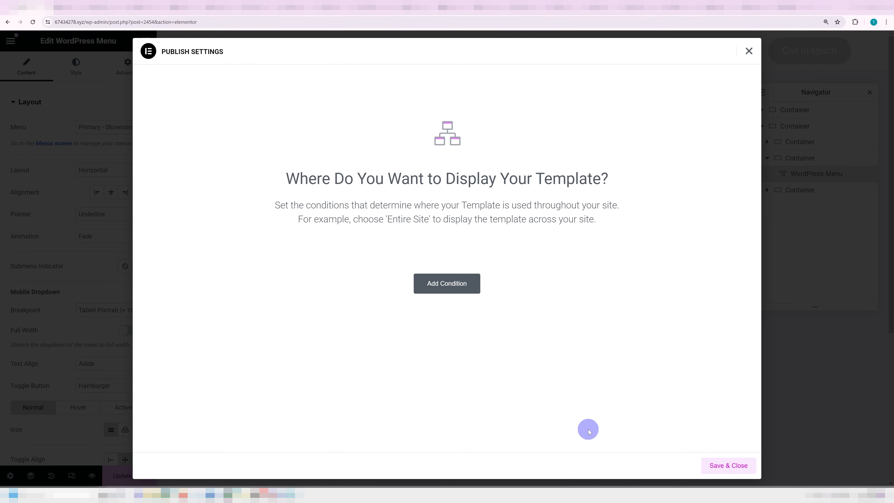
click(748, 53)
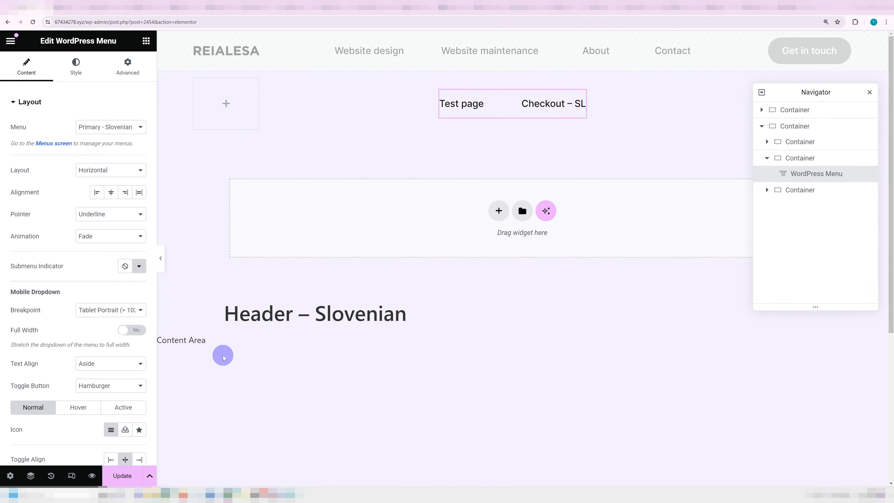
Step: Update the Slovenian header template and save its publish settings without adding a display condition
click(126, 479)
click(837, 464)
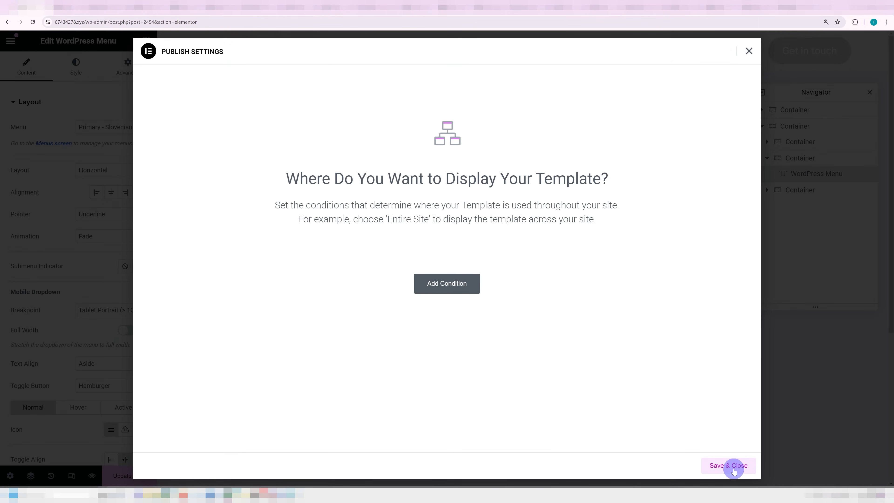
click(717, 466)
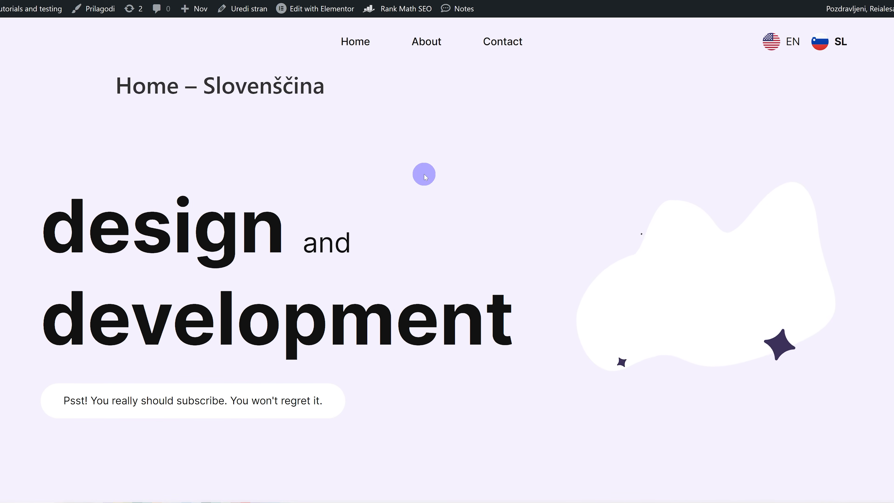
Step: Reload the site's front end and switch between the English and Slovenian versions to compare their header menus
key(F5)
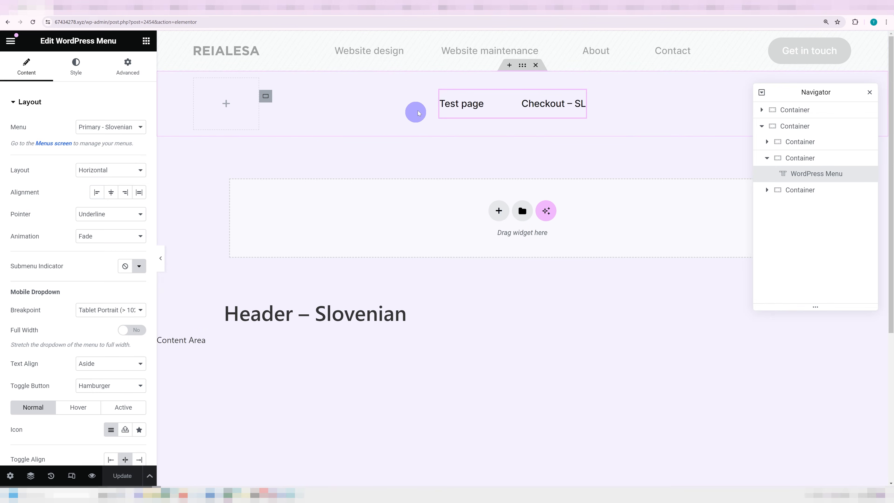
click(63, 8)
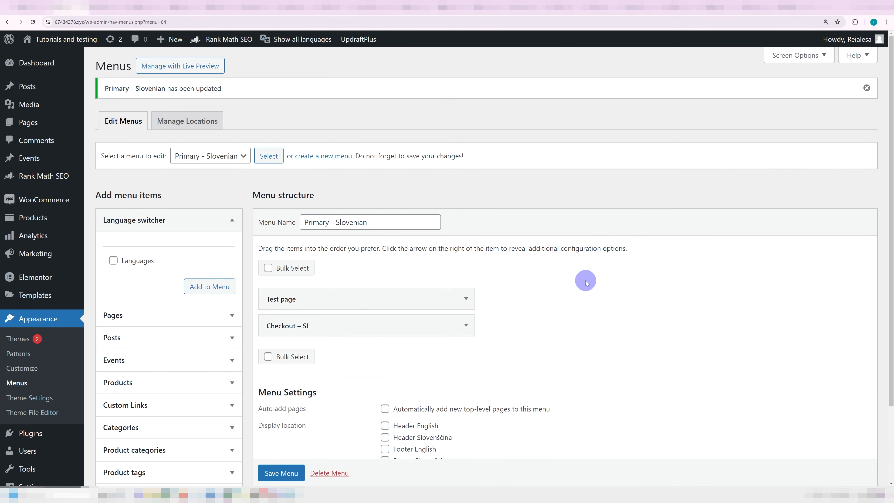
key(ctrl+Tab)
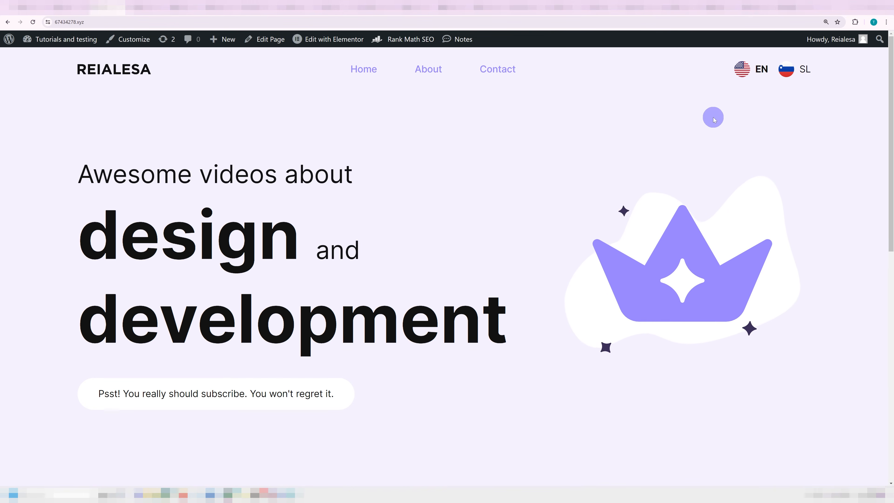
click(788, 72)
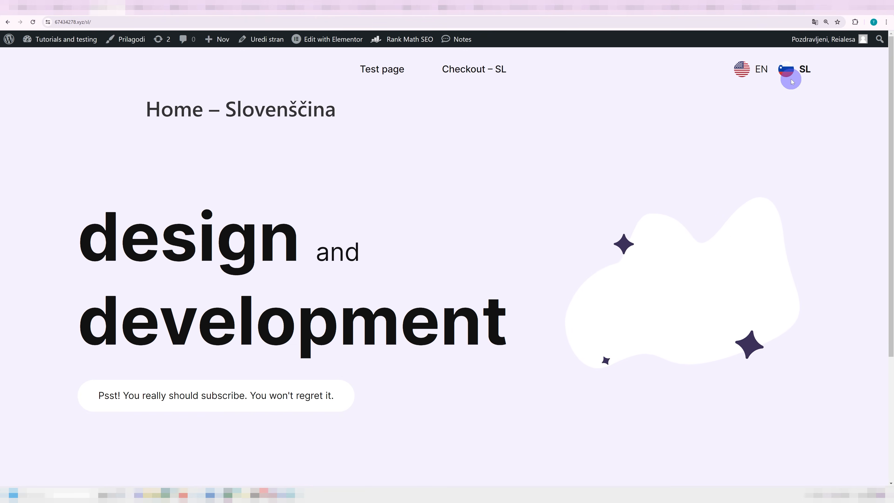
click(752, 73)
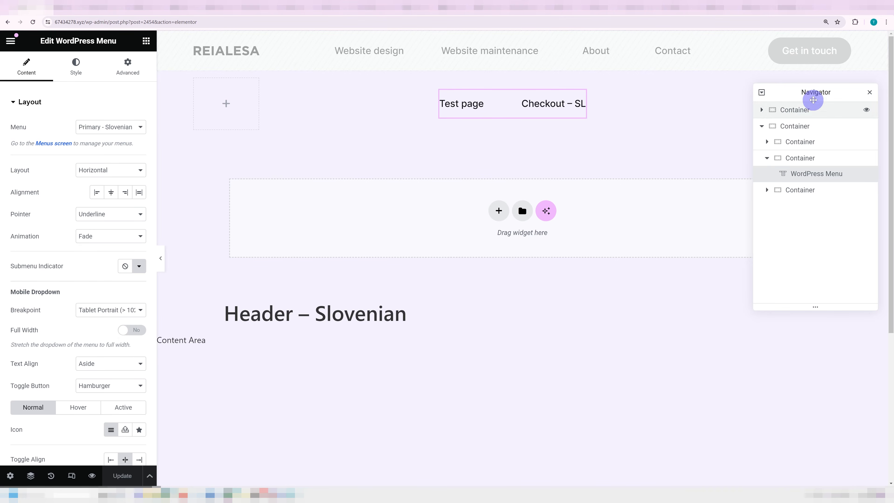
Step: Look through the Theme Builder's site parts, including Single Post and Error 404, and open the saved templates list
drag(813, 100, 690, 197)
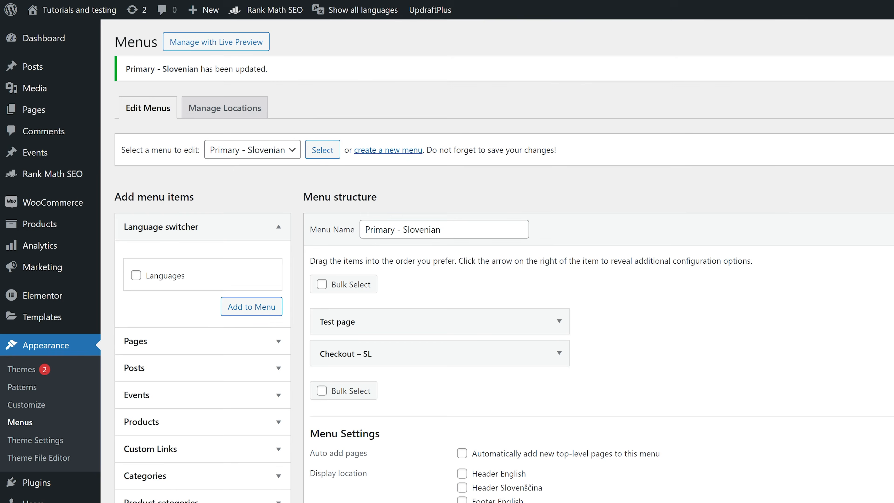
click(131, 355)
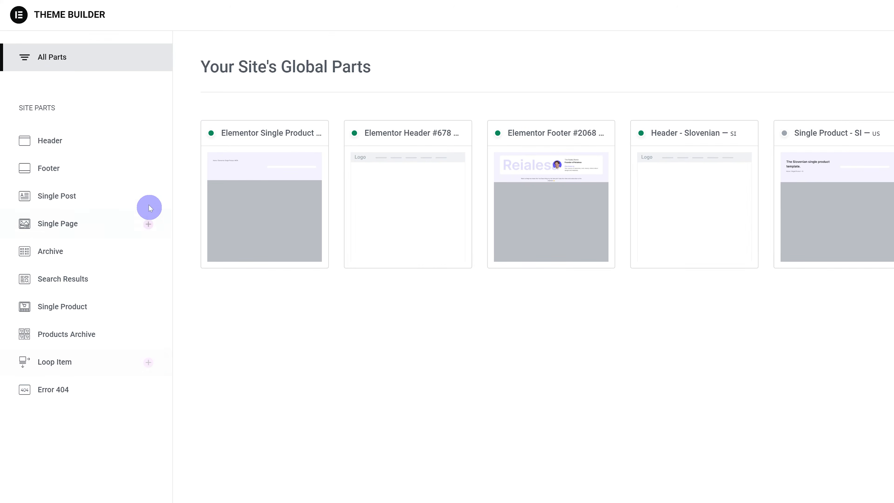
click(98, 198)
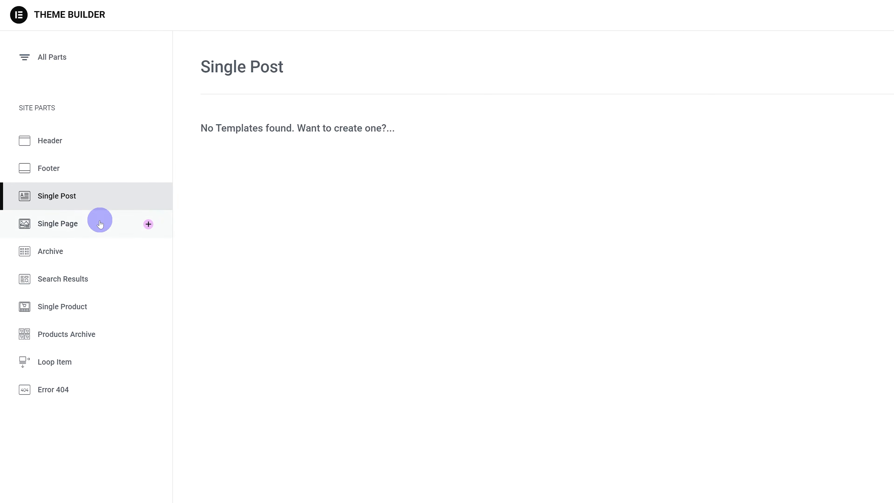
click(97, 395)
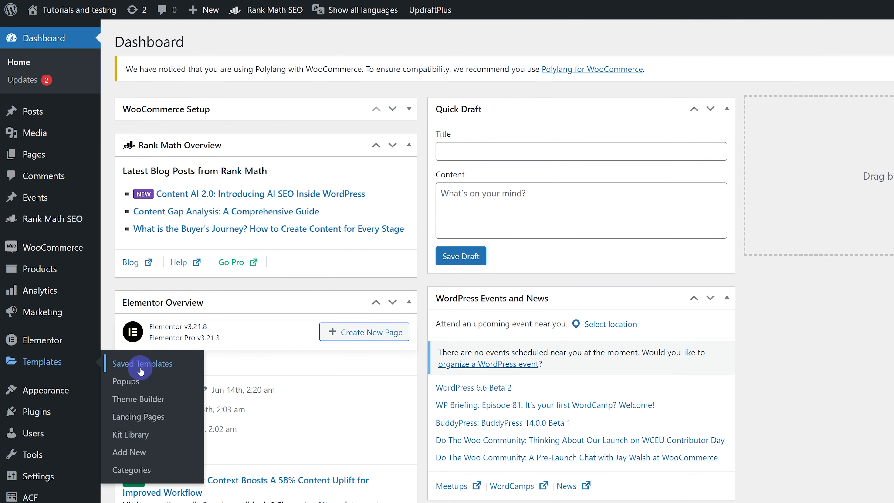
click(140, 367)
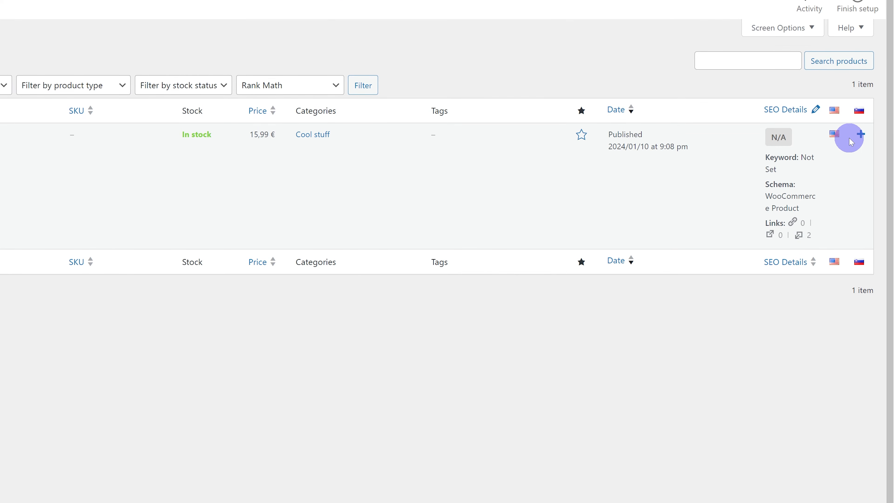
Step: Add a Slovenian translation of the Happy Skull product named "Language Slo" with a regular price of 5 €, and publish it
click(861, 134)
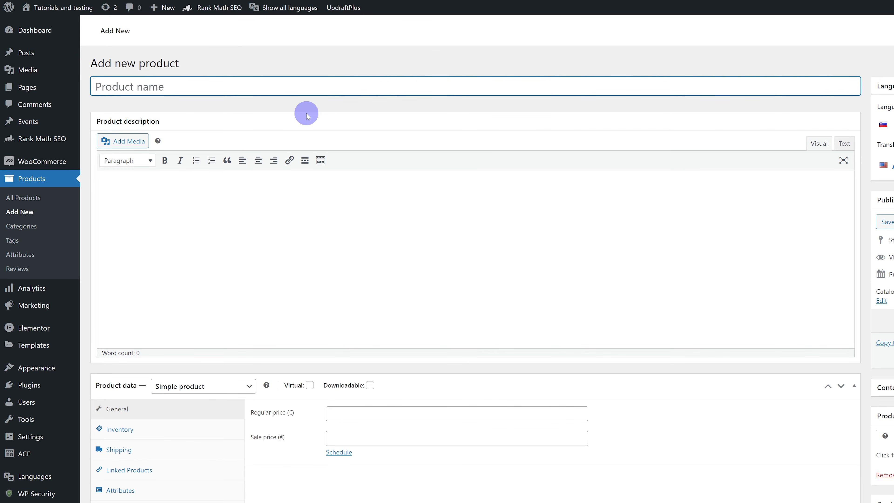
text(Language Slo)
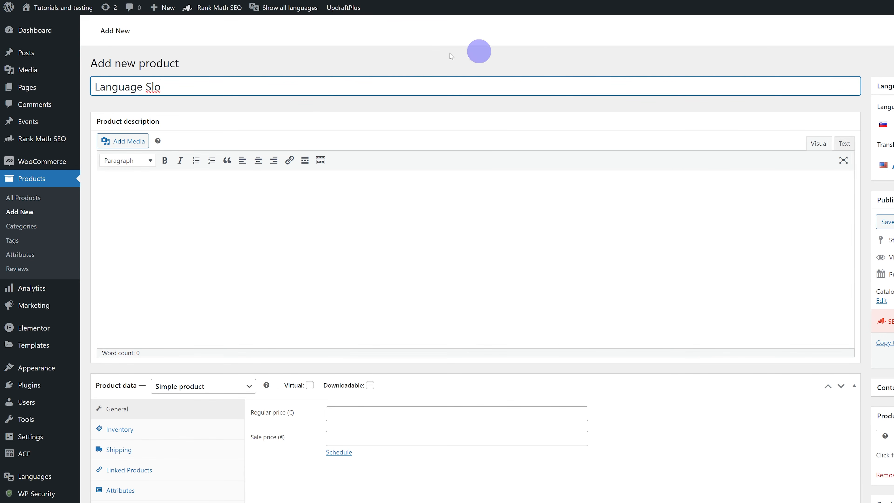
click(381, 409)
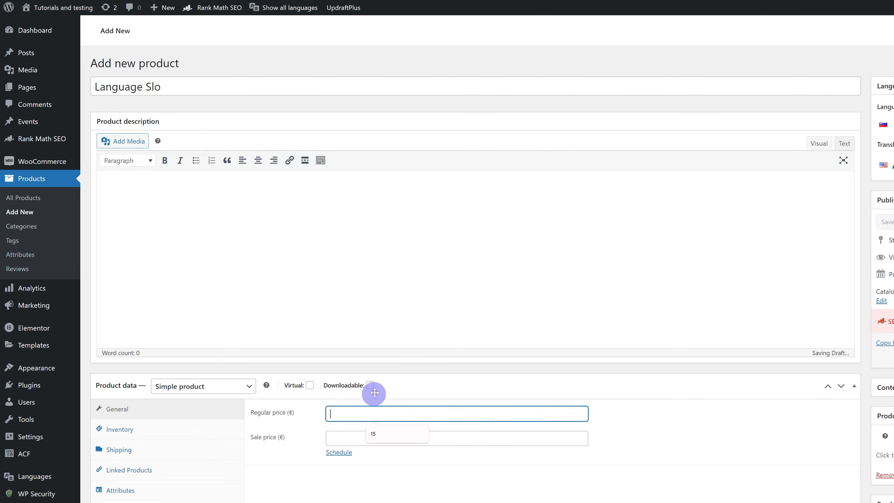
text(5)
click(846, 350)
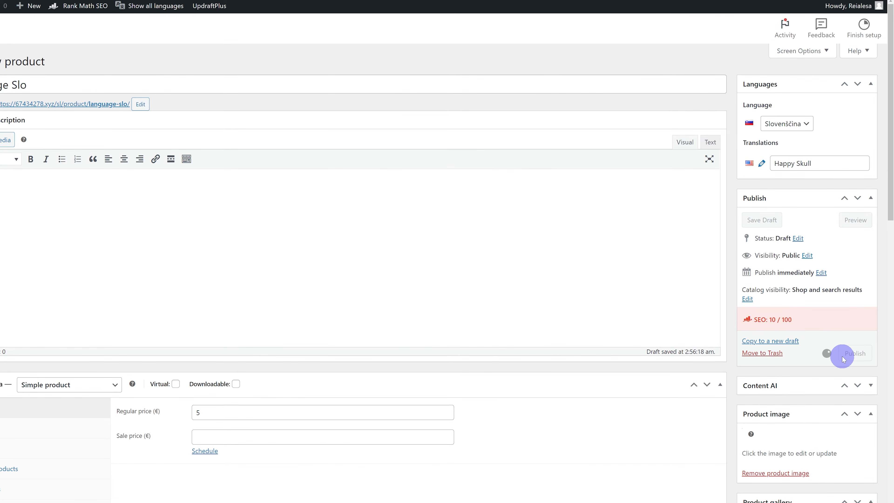
Step: View the Slovenian product's page on the front end and examine its title and price
click(837, 255)
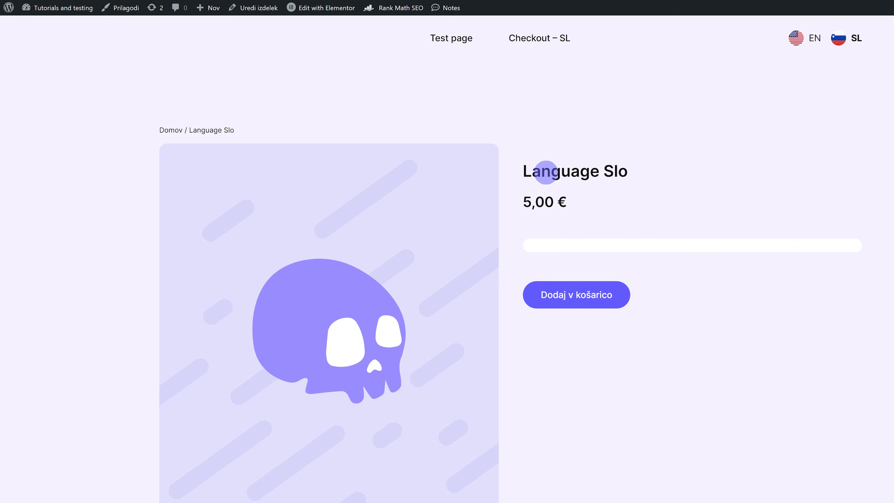
drag(524, 170, 629, 171)
click(534, 174)
drag(525, 170, 631, 172)
click(629, 172)
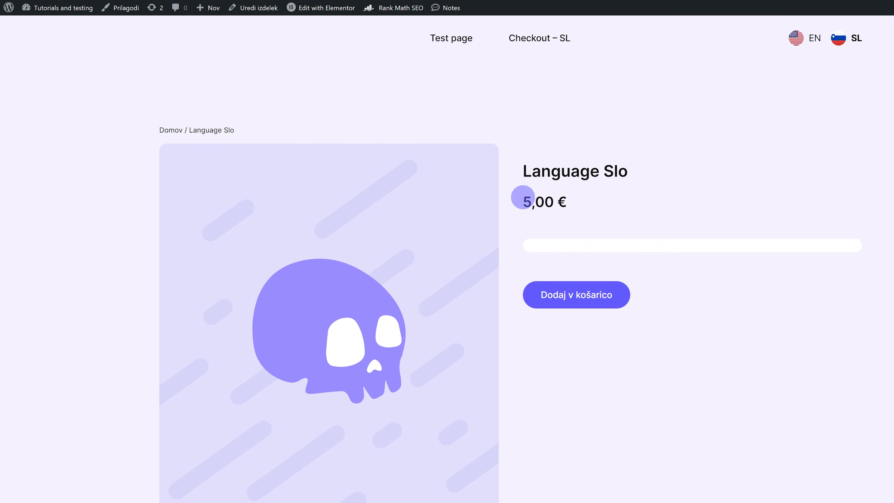
drag(579, 204, 509, 207)
click(597, 215)
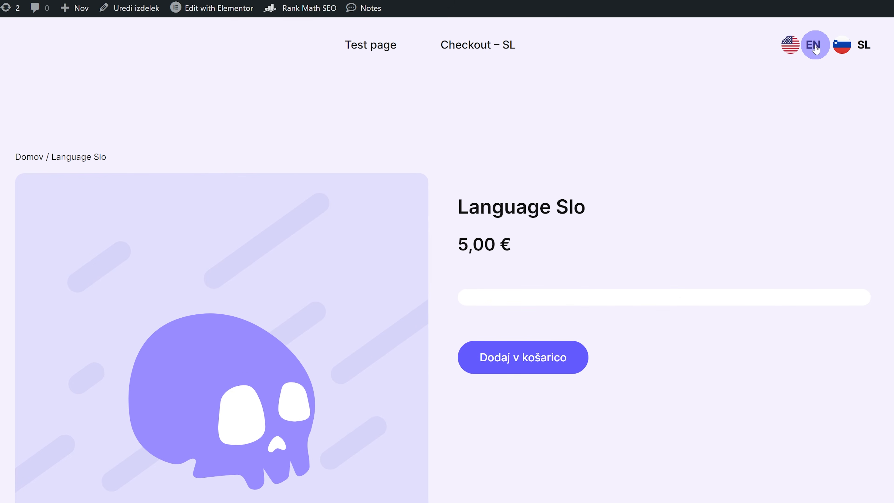
Step: Switch the product page to English to compare its title, and return to the Slovenian version
click(815, 48)
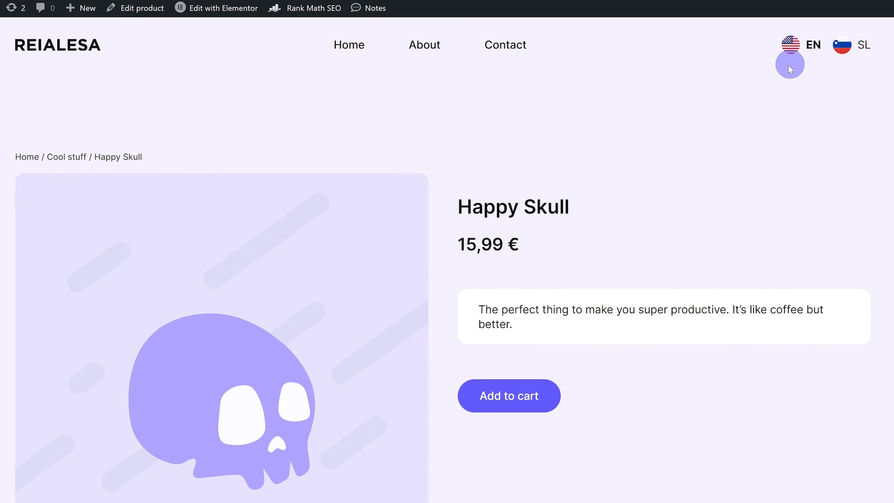
drag(482, 188, 577, 186)
click(589, 202)
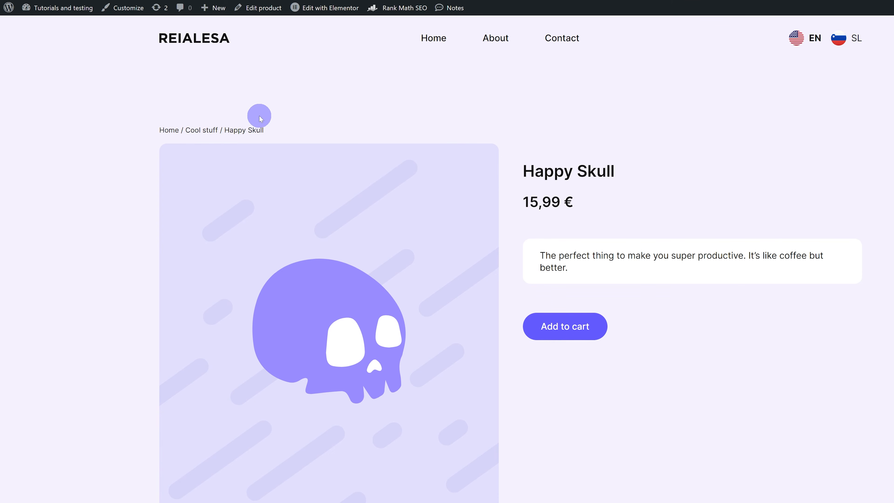
click(864, 32)
Step: Open the Slovenian product page's single product template in Elementor and show its language options
mouse_move(327, 13)
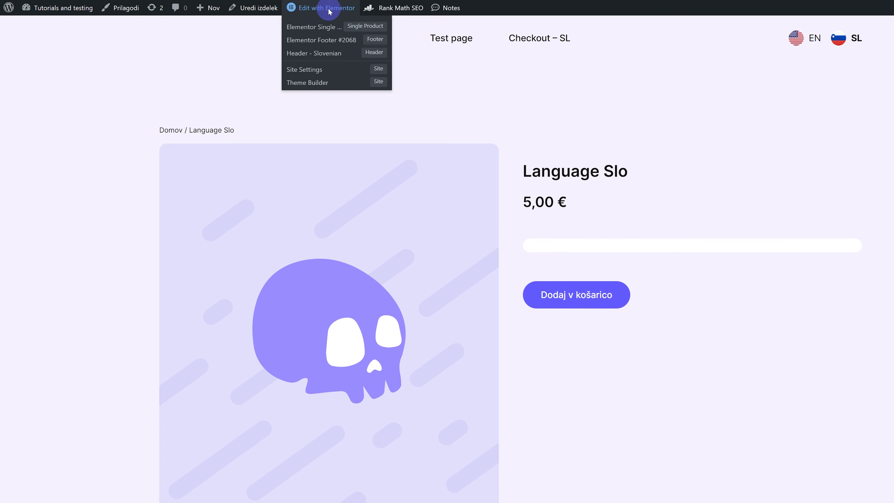
key(ctrl+plus)
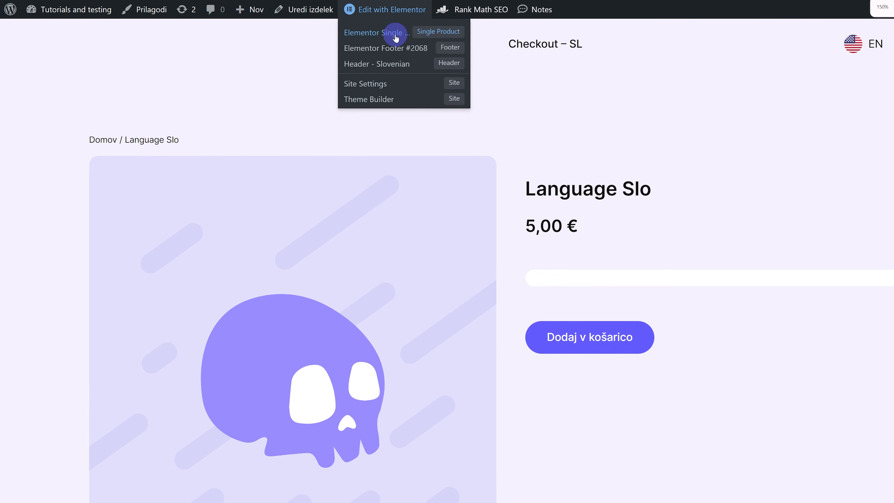
click(395, 34)
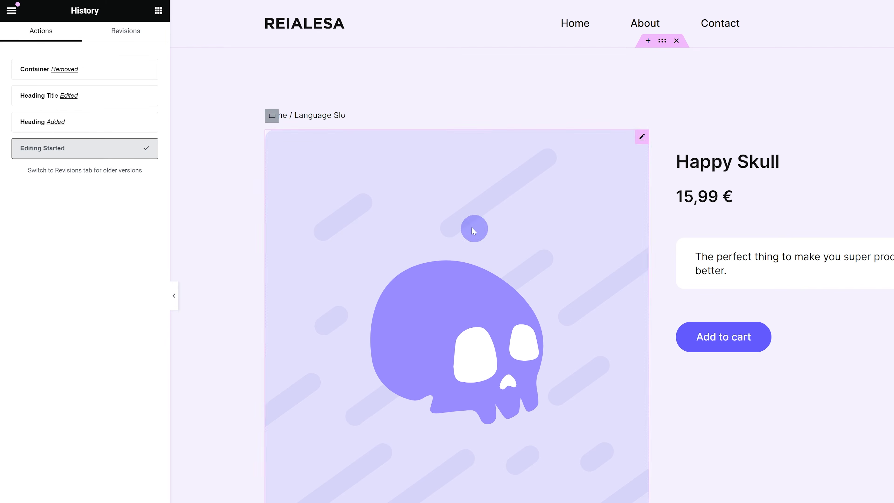
click(11, 10)
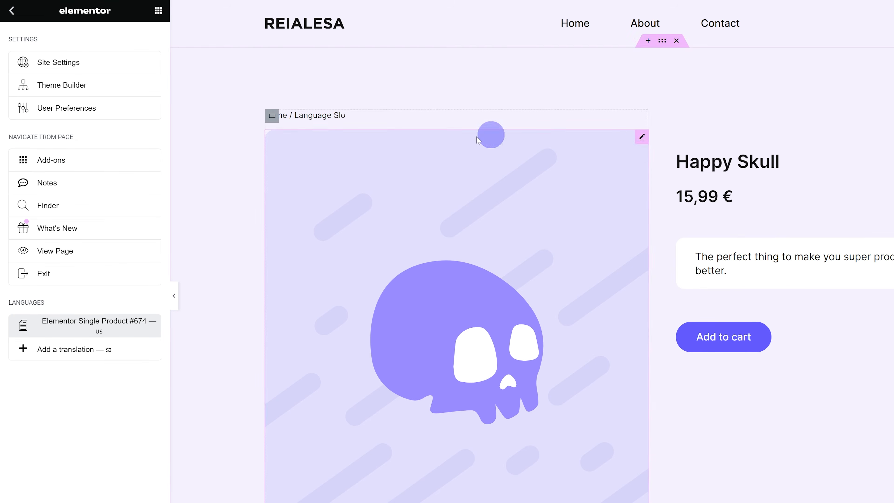
click(10, 15)
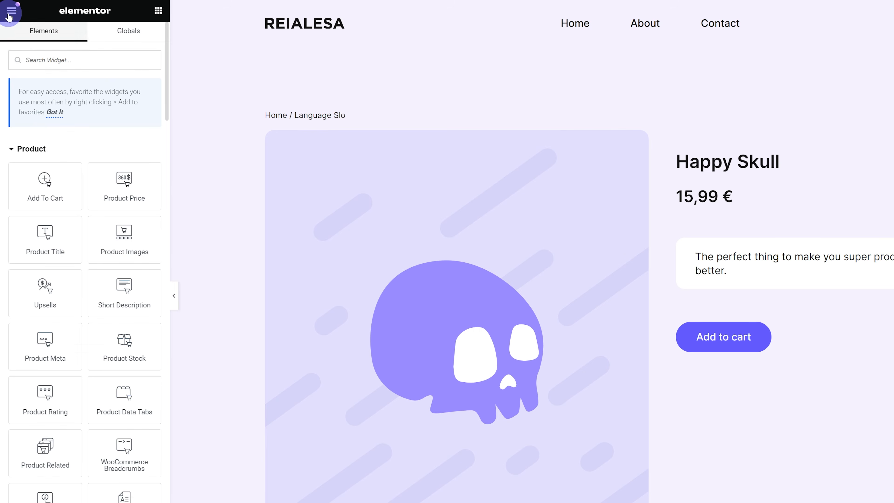
click(10, 16)
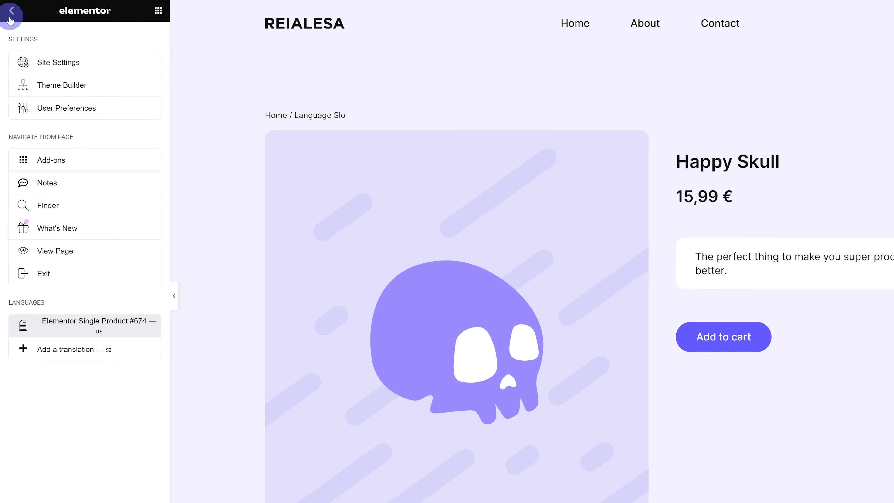
Step: Add a Slovenian translation of the single product template, title it "Single product - SLO", and publish it
click(100, 352)
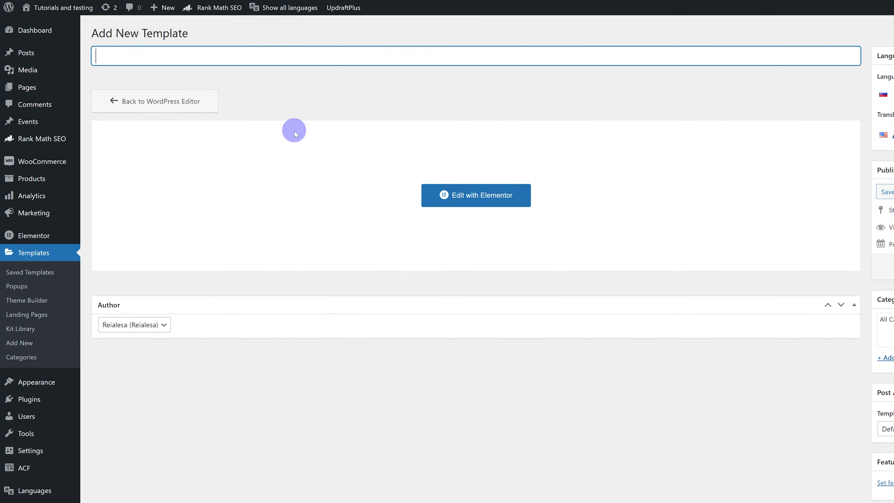
text(Single product - SLO)
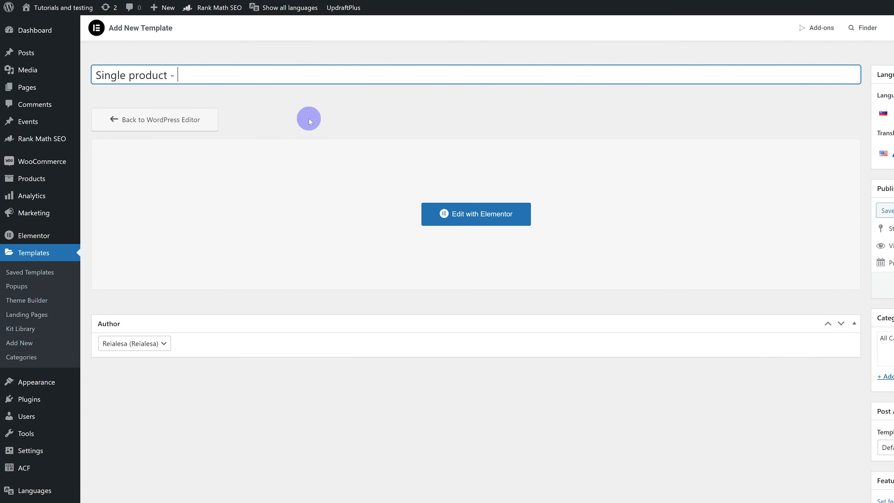
click(855, 283)
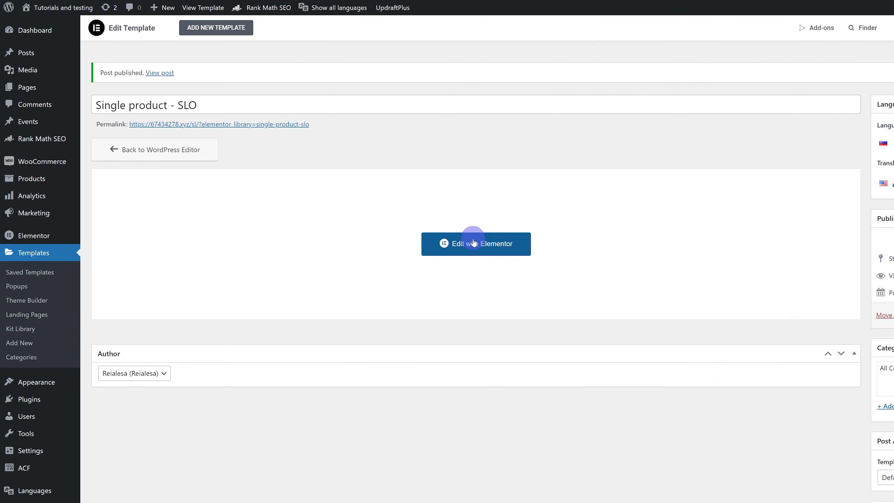
Step: In Elementor, paste a "Slo heading." heading below the Slovenian product template's breadcrumbs and update the template without adding a display condition
click(352, 213)
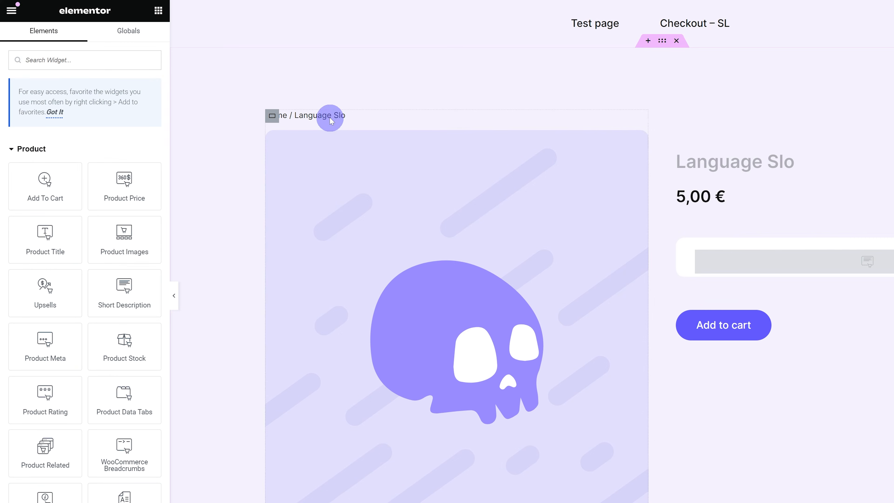
right_click(330, 118)
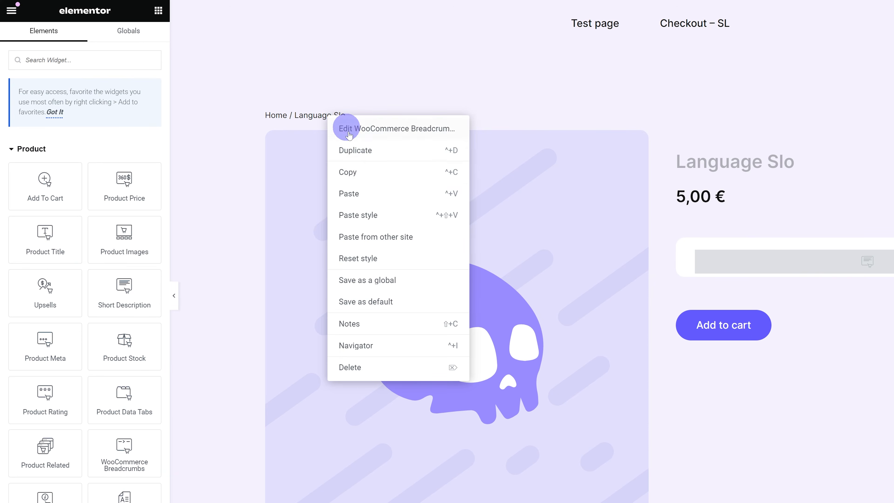
click(352, 194)
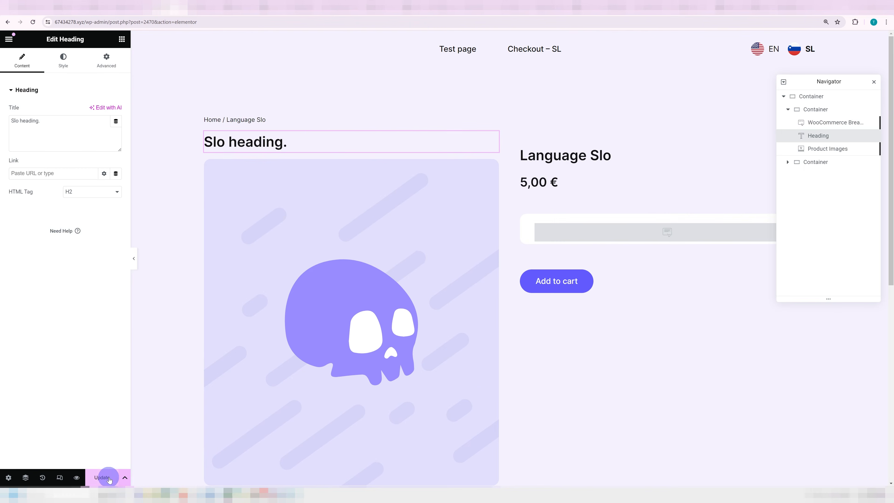
click(106, 478)
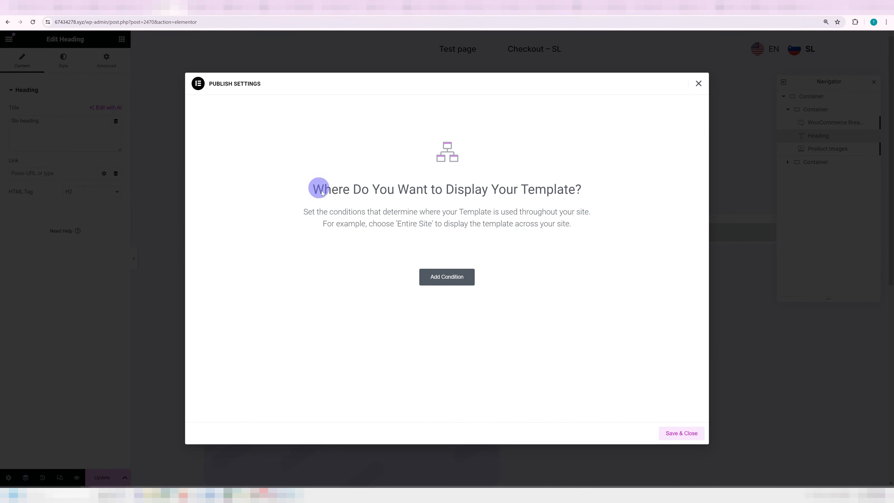
click(673, 438)
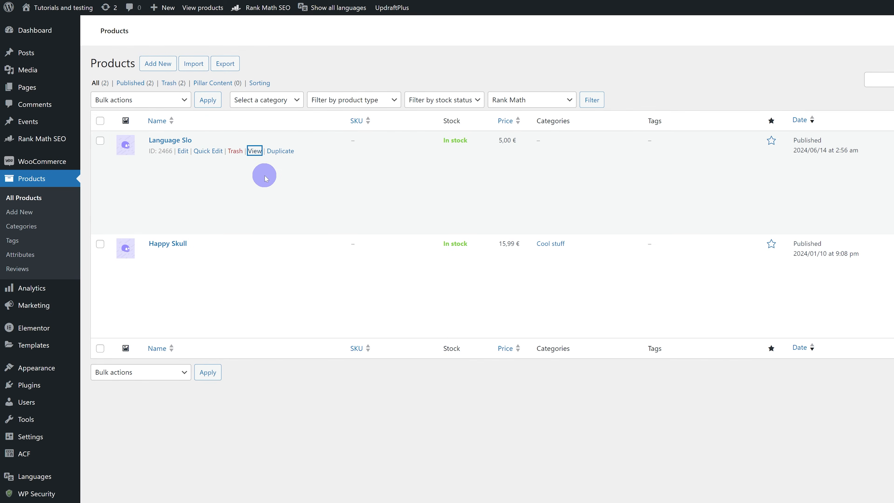
Step: Compare the breadcrumb area on the open front-end product pages, including the English Happy Skull page
click(252, 7)
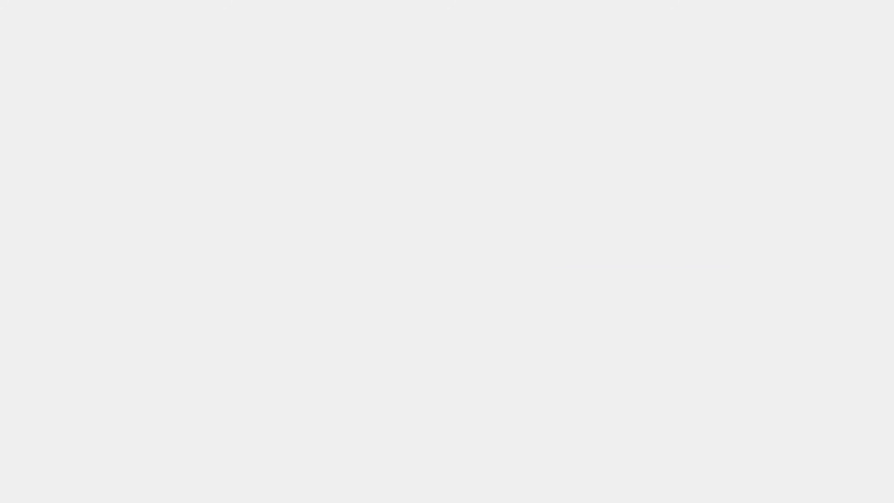
drag(289, 142, 93, 143)
click(93, 144)
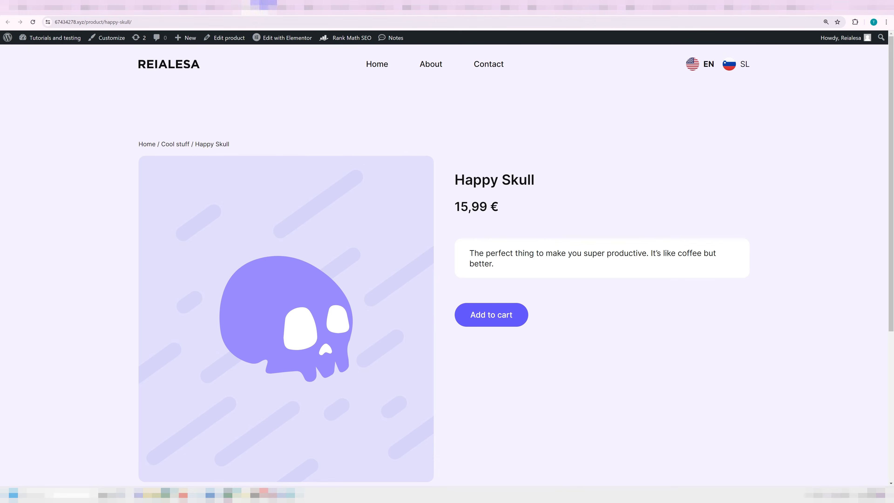
click(280, 2)
drag(237, 167, 174, 166)
click(155, 167)
click(296, 7)
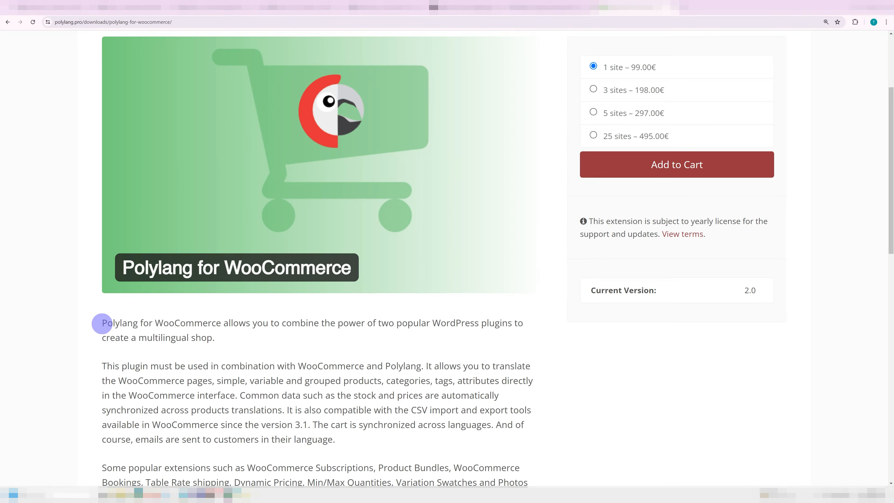
Step: Review the Polylang for WooCommerce description and its feature table, covering customer-language emails and product, category, tag and attribute translation
drag(101, 322, 270, 336)
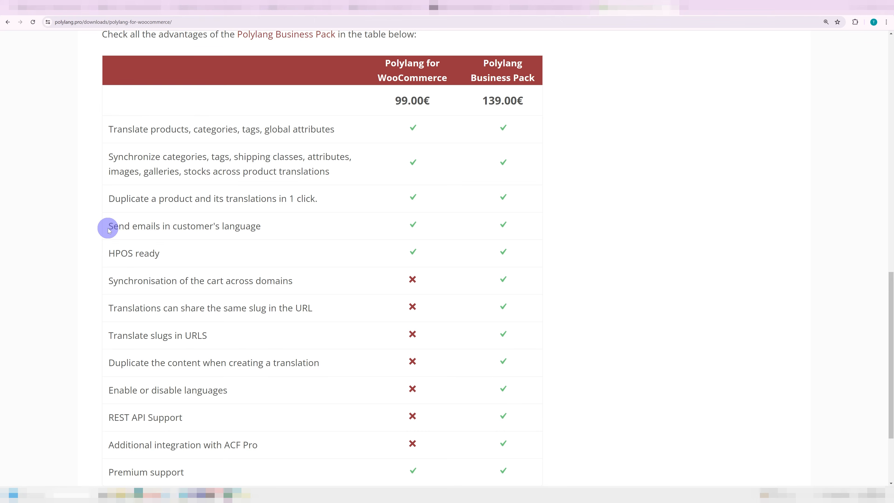
drag(108, 226, 275, 236)
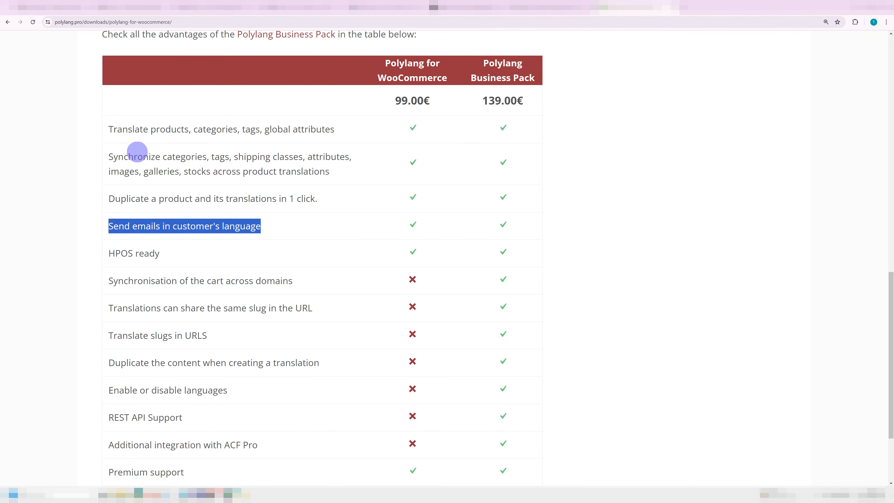
drag(108, 129, 359, 131)
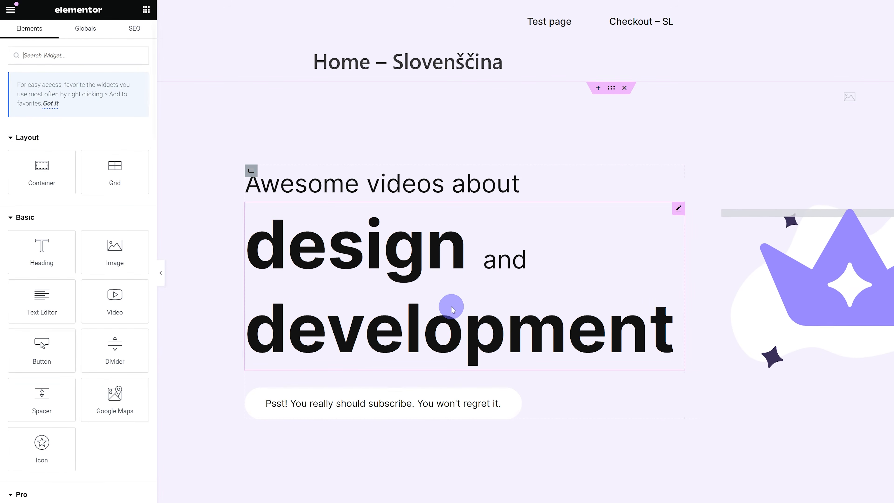
Step: Add a single-column container below the hero section of the Home – Slovenščina page and place a Posts widget in it
scroll(431, 313, down, 7)
click(588, 341)
click(574, 359)
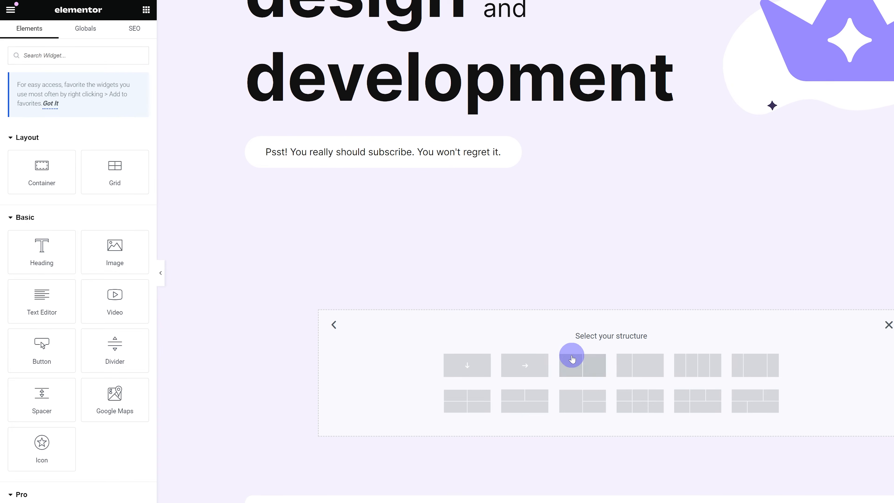
click(465, 363)
click(611, 300)
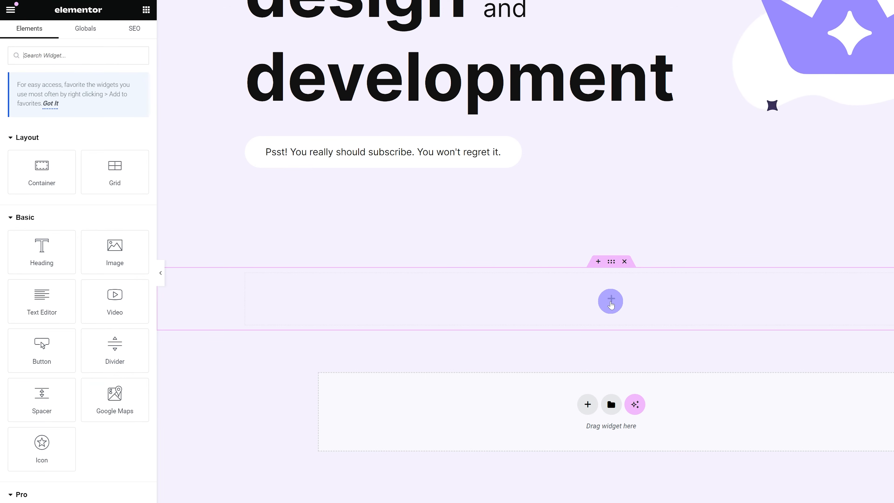
text(posts)
drag(115, 195, 475, 306)
scroll(429, 256, down, 3)
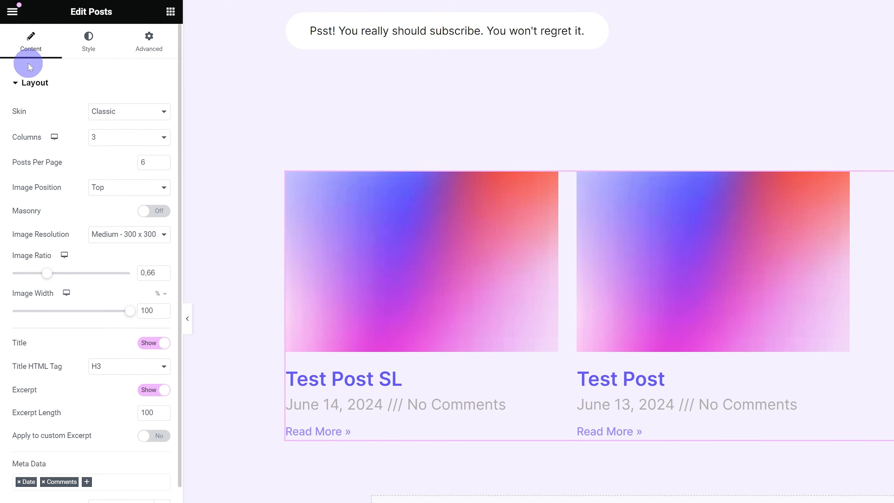
Step: Exclude the term Languages: Slovenščina from the Posts widget's query and view the available query sources
scroll(24, 260, down, 5)
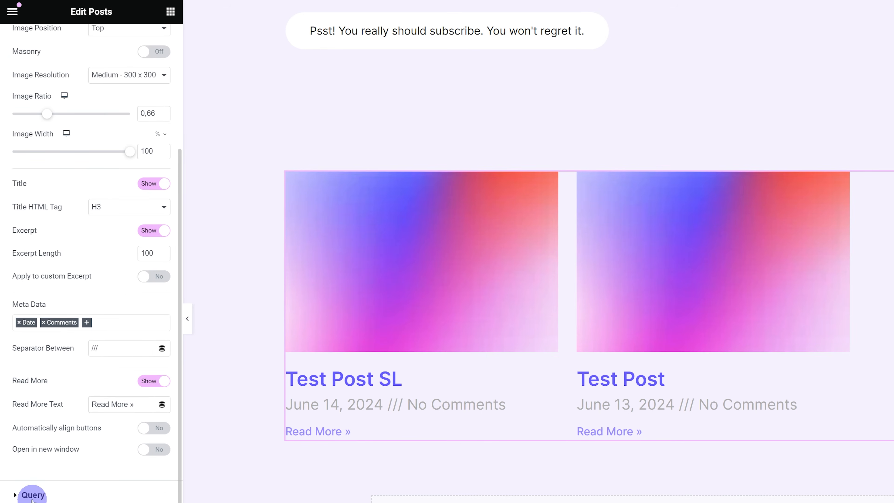
click(32, 494)
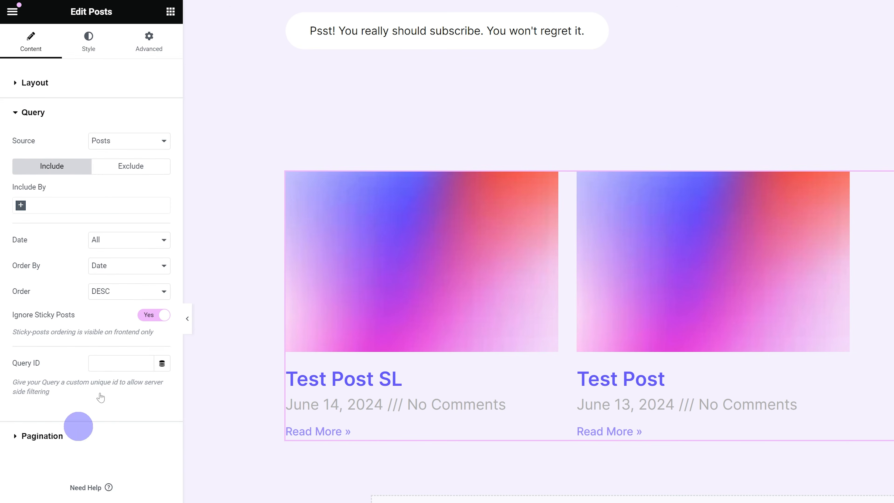
click(113, 171)
click(55, 207)
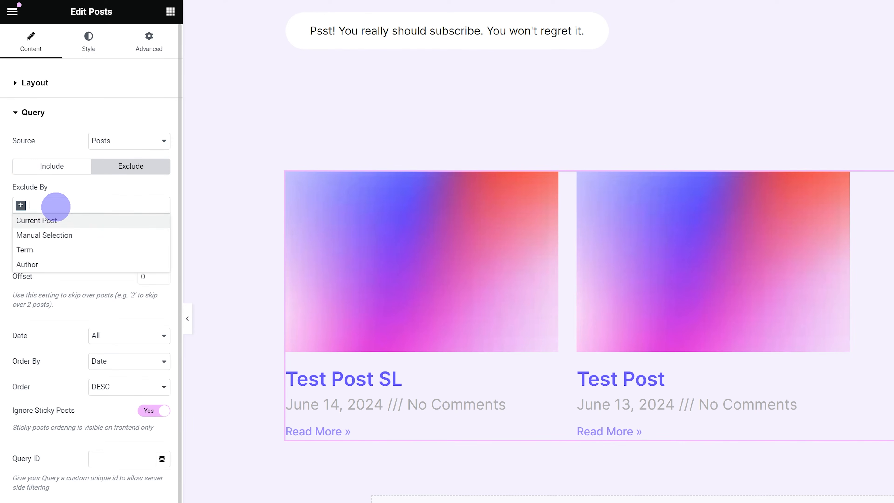
click(48, 249)
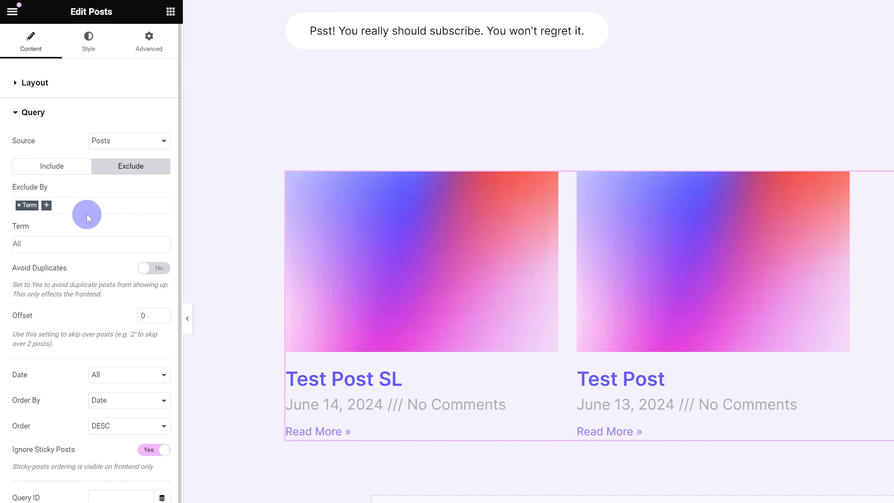
click(71, 240)
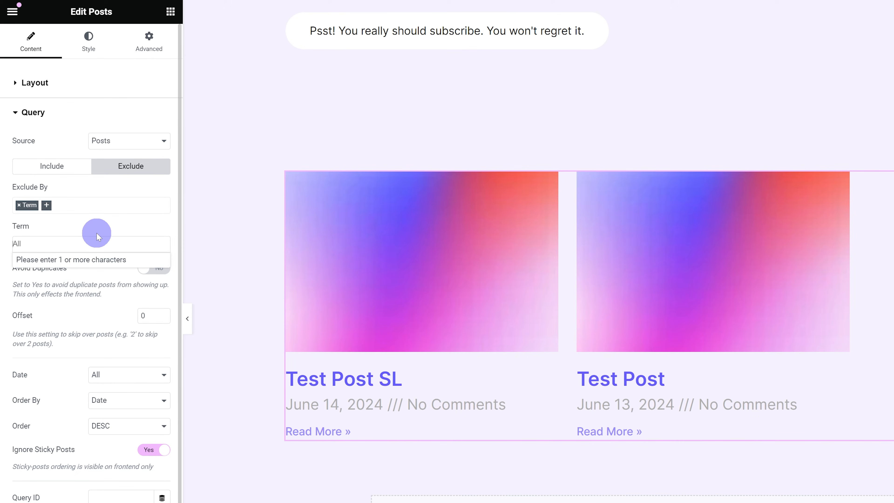
text(sloven)
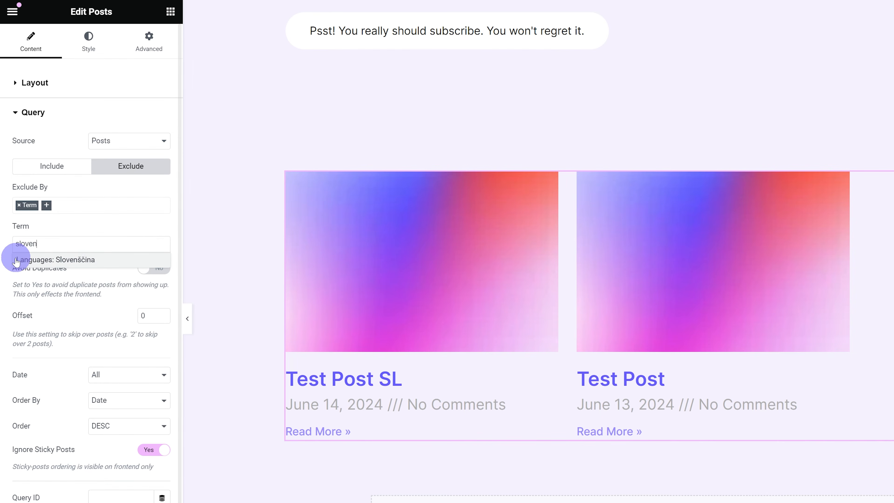
click(82, 263)
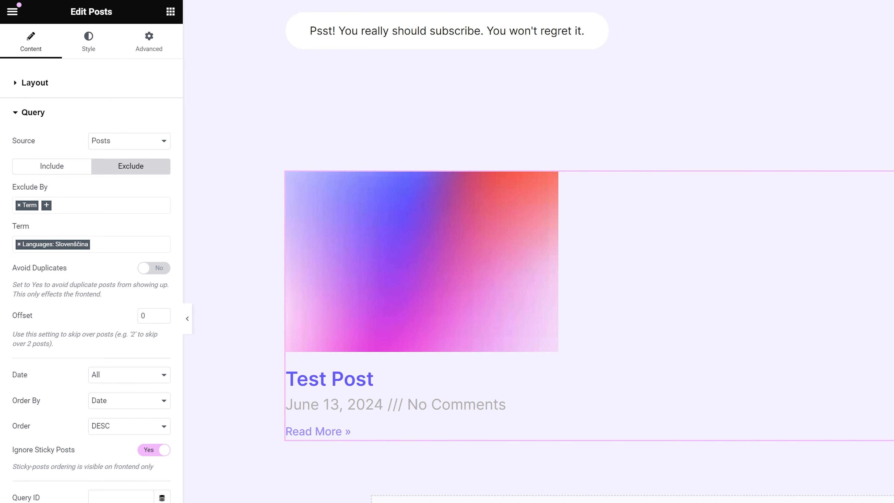
click(113, 141)
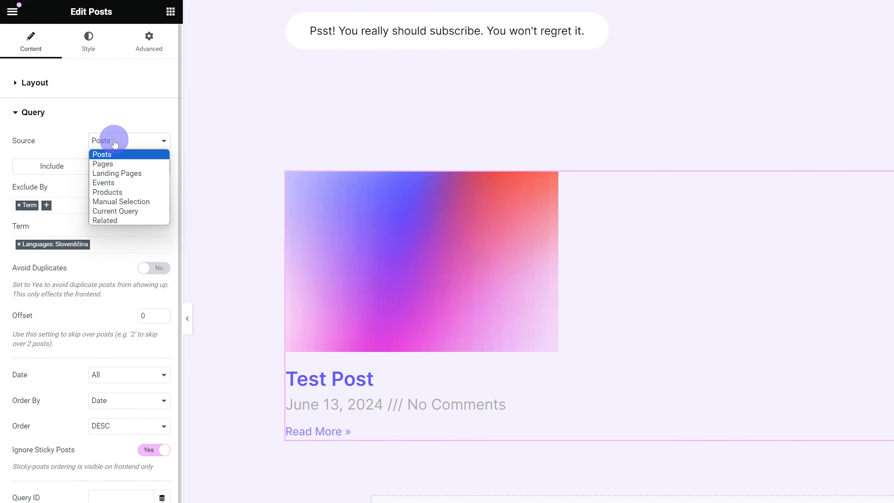
click(154, 183)
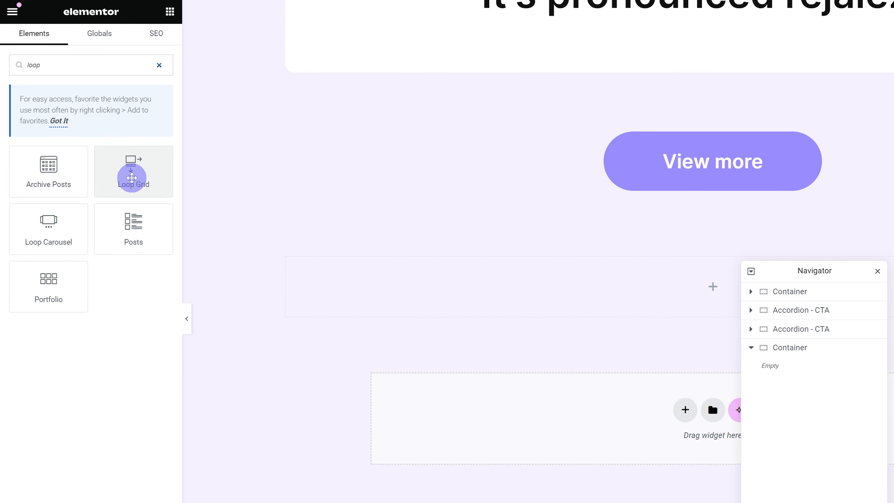
Step: Place a Loop Grid widget in the empty container and exclude the term Languages: Slovenščina from its query
drag(131, 177, 601, 291)
click(62, 242)
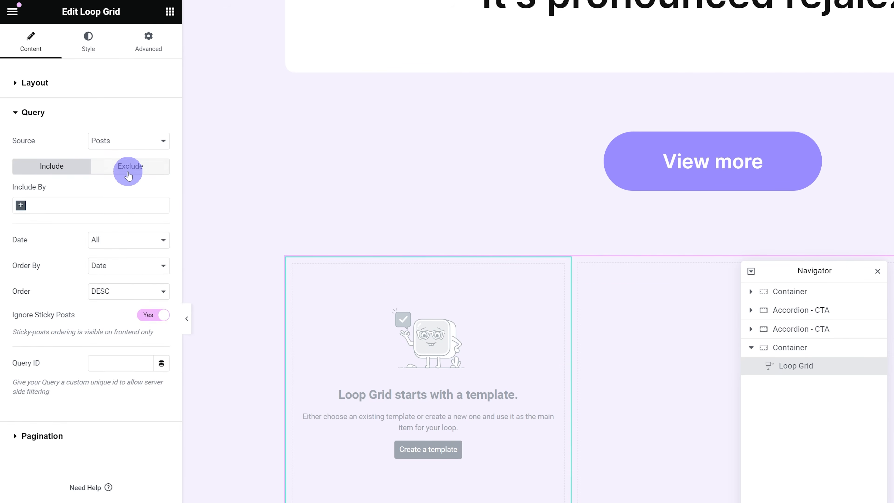
click(129, 168)
click(22, 207)
click(40, 249)
click(61, 239)
text(slo)
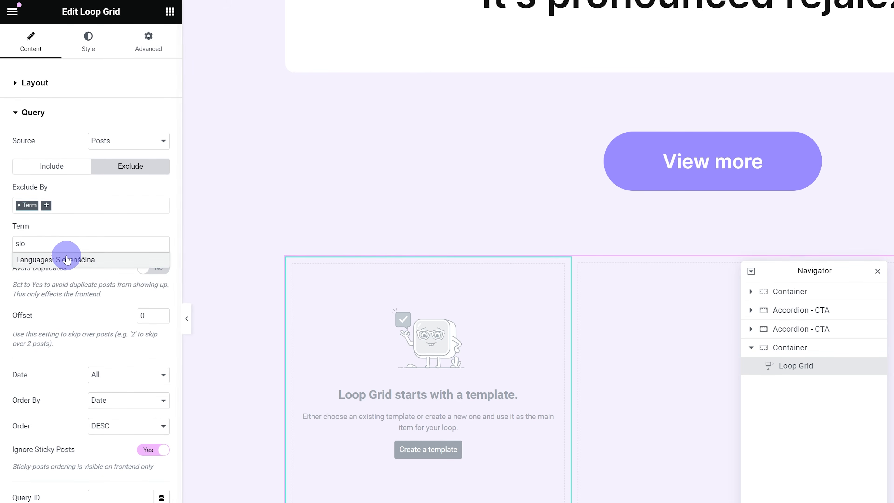
click(65, 259)
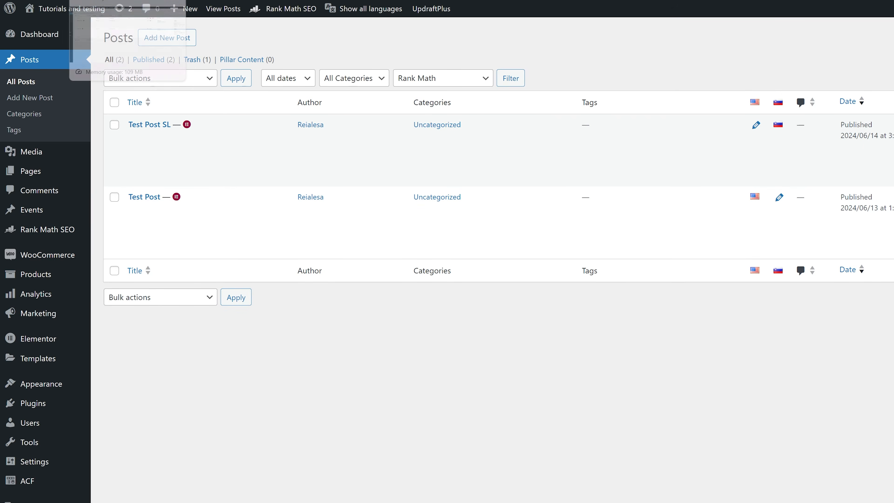
Step: Open the string translations page of the site's language settings from the WordPress dashboard
click(62, 37)
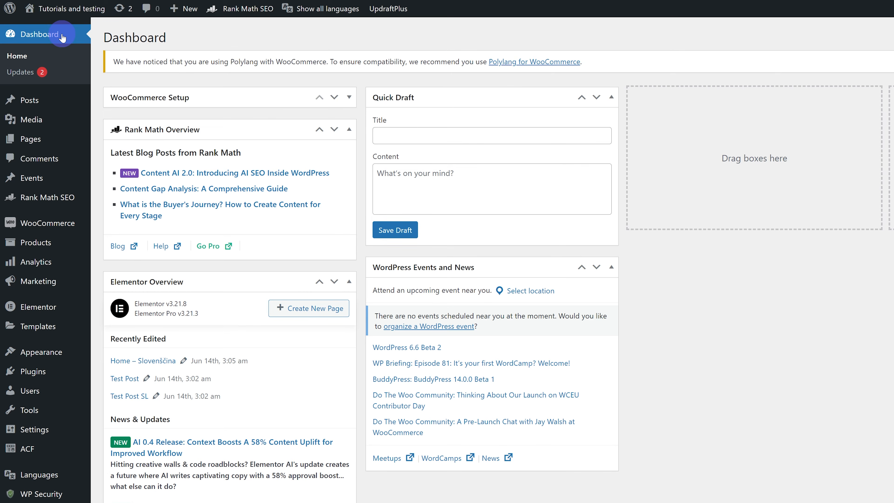
scroll(62, 38, down, 2)
mouse_move(61, 397)
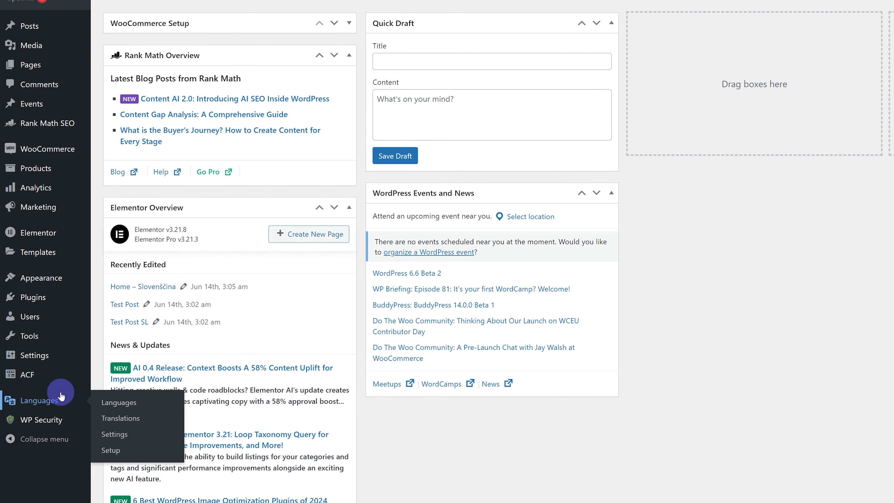
click(128, 422)
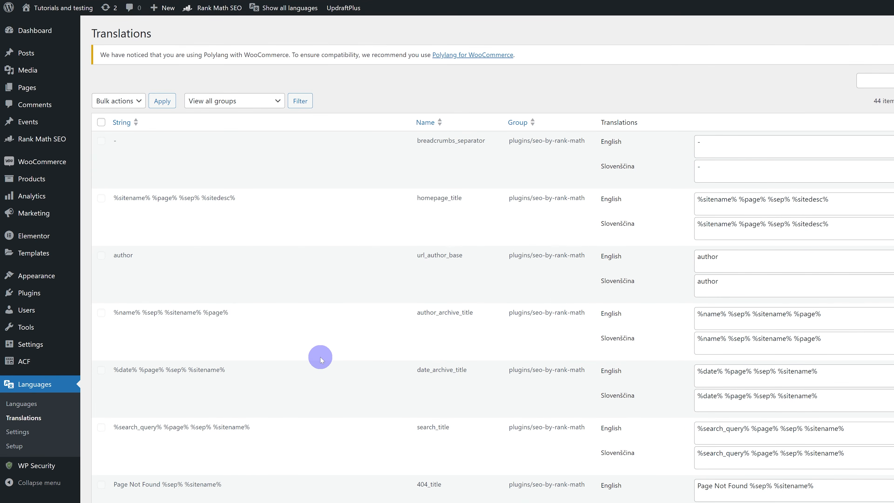
Step: Filter the string translations by the plugins/seo-by-rank-math group and review its English and Slovenščina strings
click(236, 102)
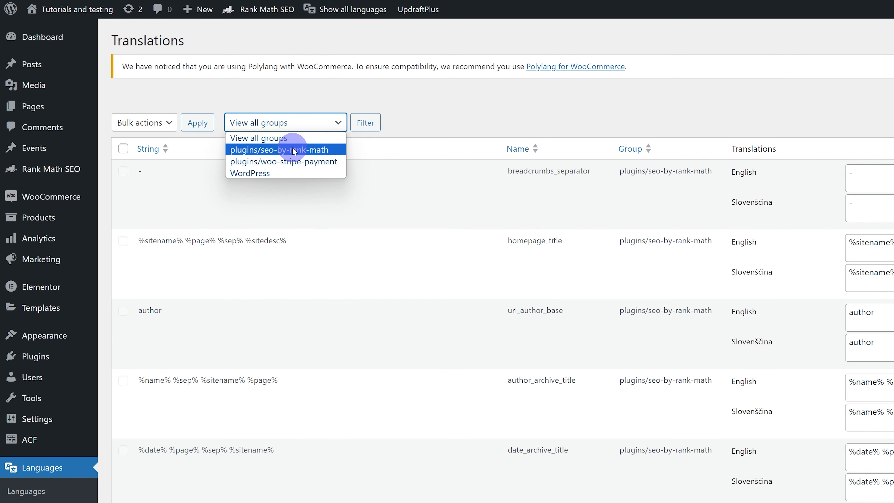
click(309, 149)
click(278, 123)
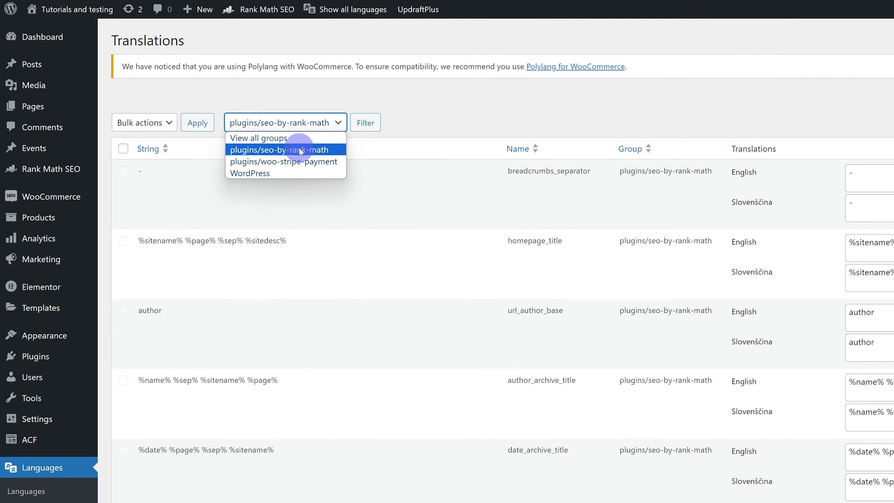
click(299, 150)
click(365, 127)
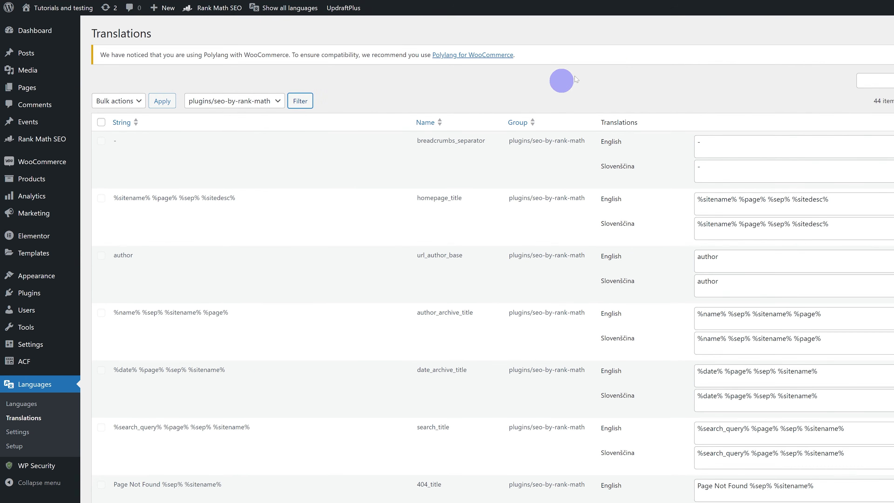
scroll(701, 243, down, 5)
scroll(568, 165, down, 10)
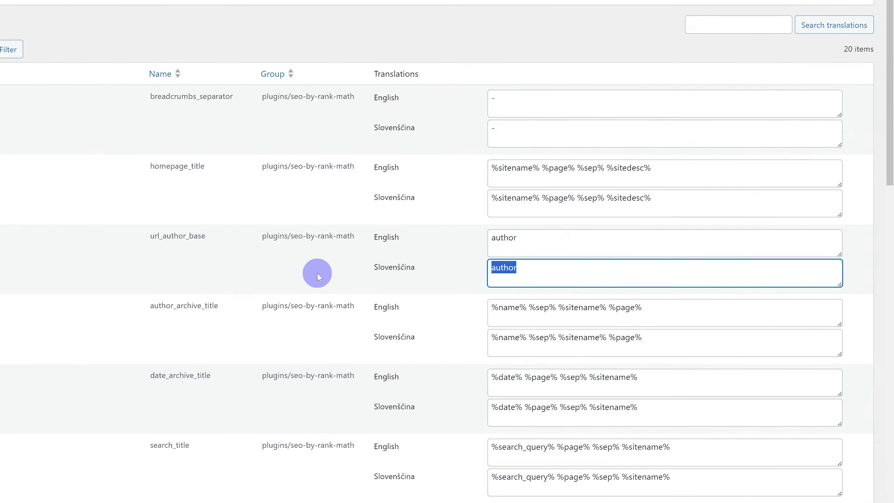
scroll(306, 317, down, 10)
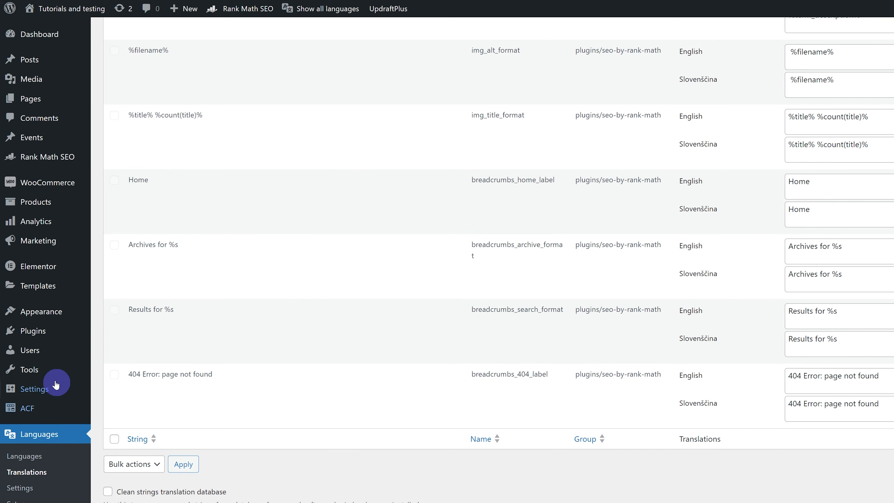
Step: Activate the GDPR Cookie Compliance plugin
click(47, 339)
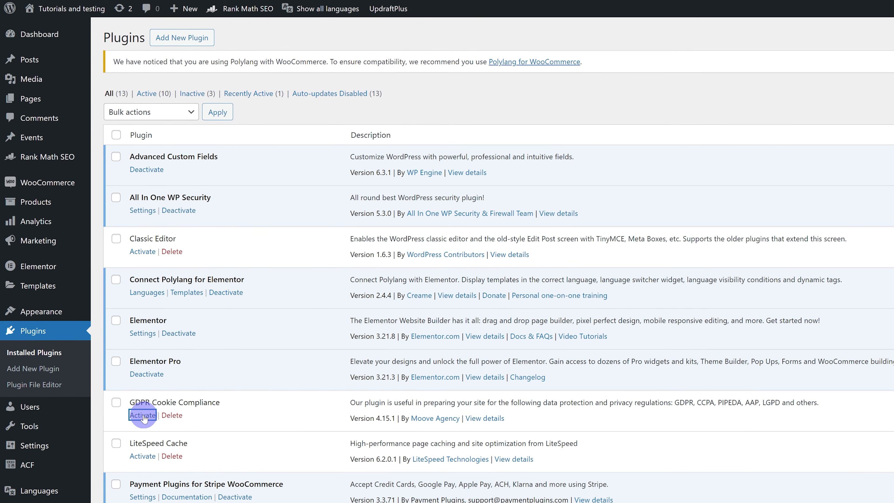
click(142, 416)
Step: Check the string translation groups for the newly activated cookie plugin, and open the GDPR Cookie Compliance settings
scroll(49, 422, down, 2)
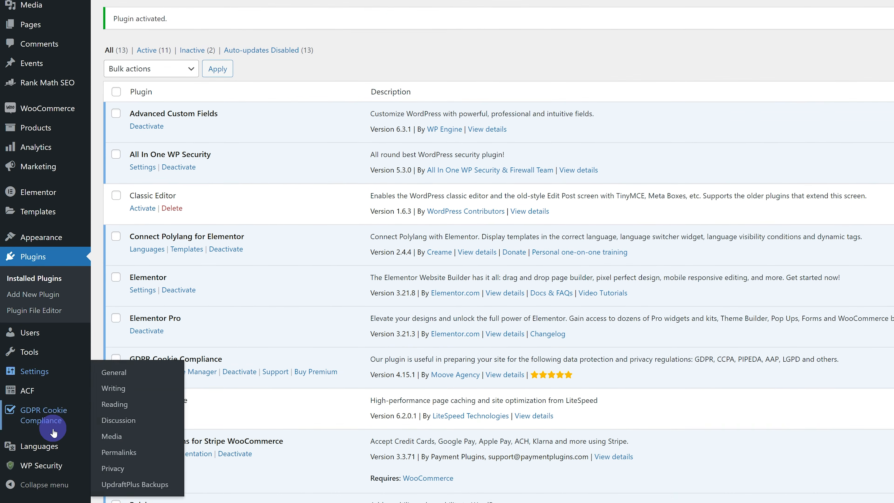
mouse_move(58, 446)
click(110, 457)
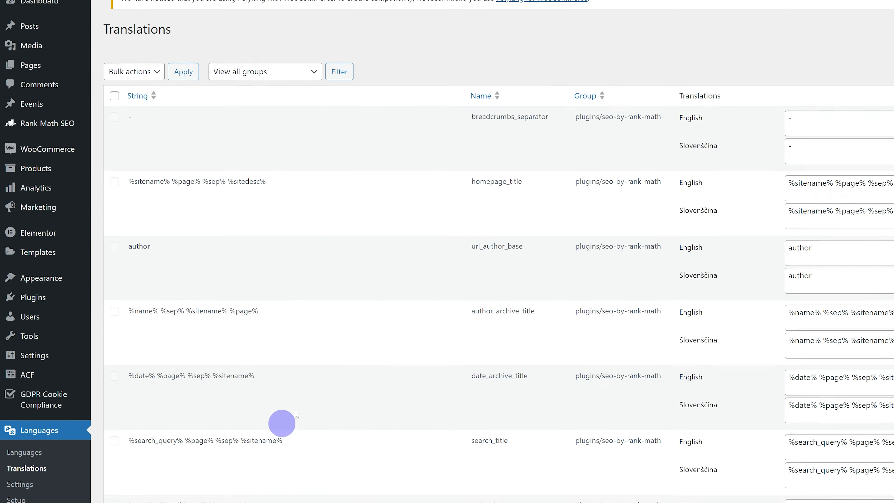
click(277, 114)
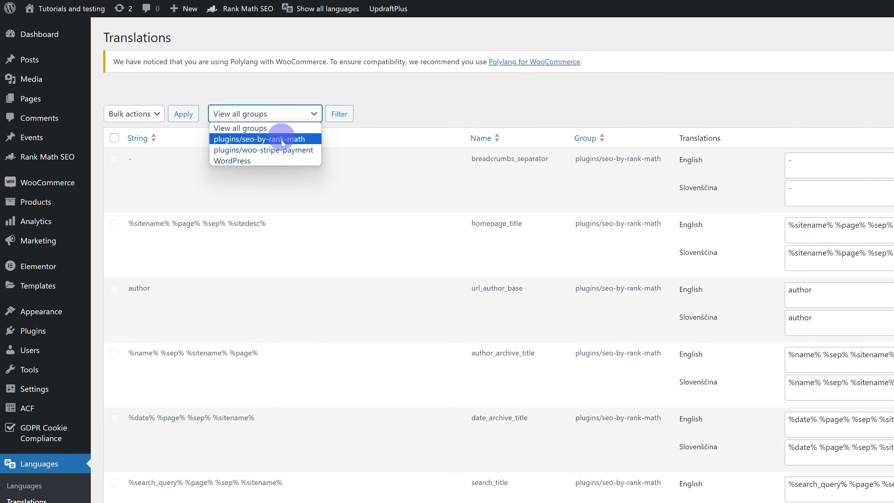
click(197, 190)
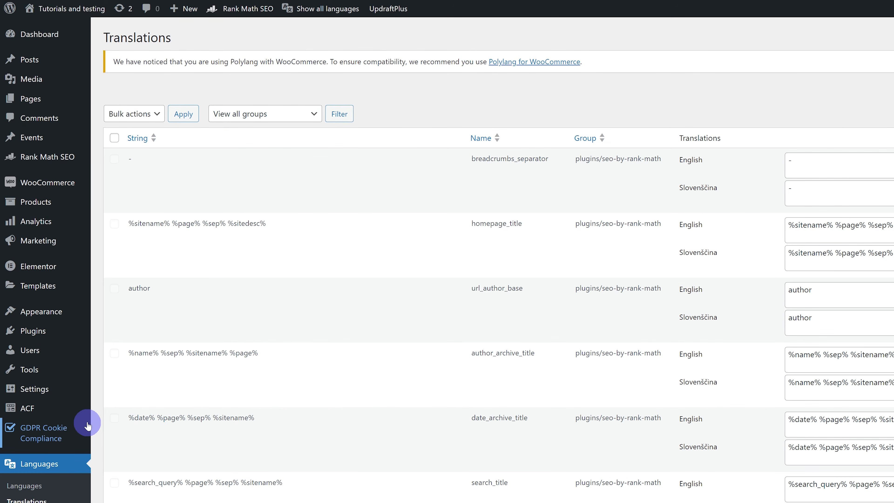
click(51, 440)
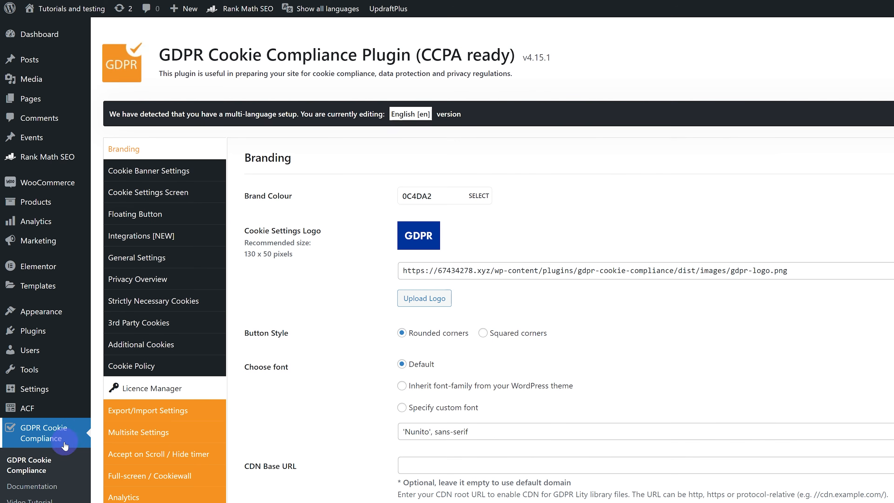
Step: Open the cookie banner settings of the GDPR plugin and review the English banner content
click(172, 173)
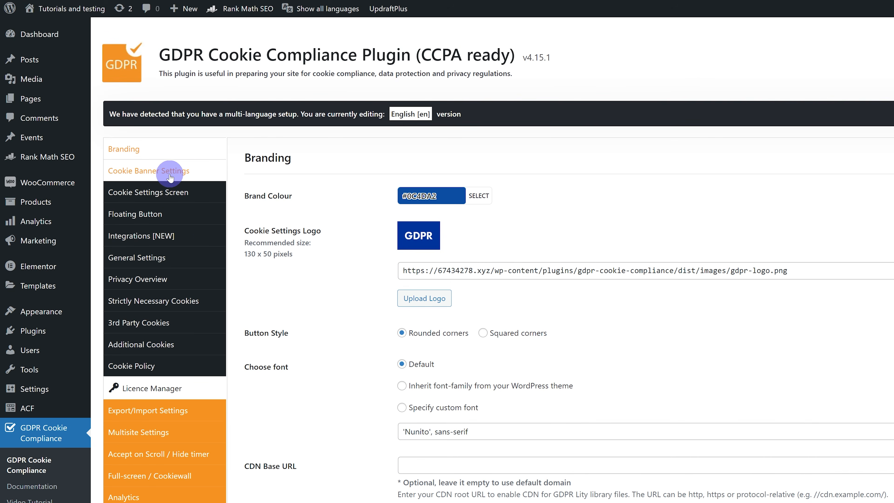
drag(625, 345, 252, 300)
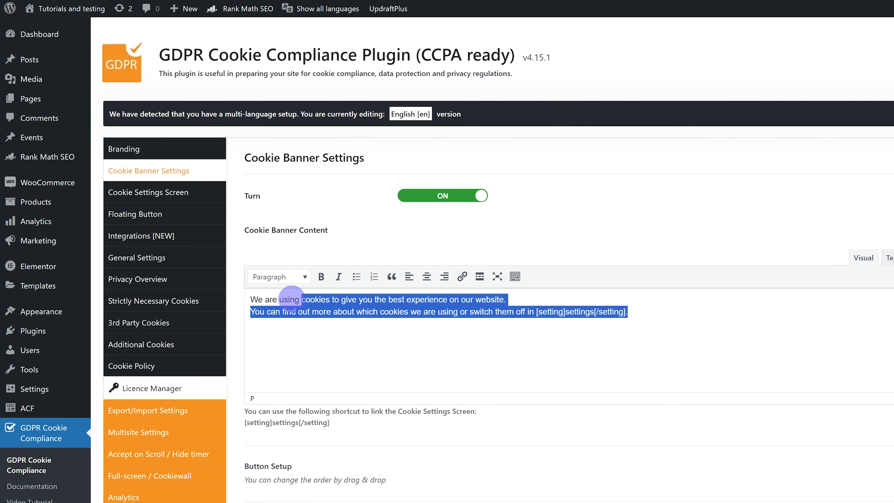
click(355, 341)
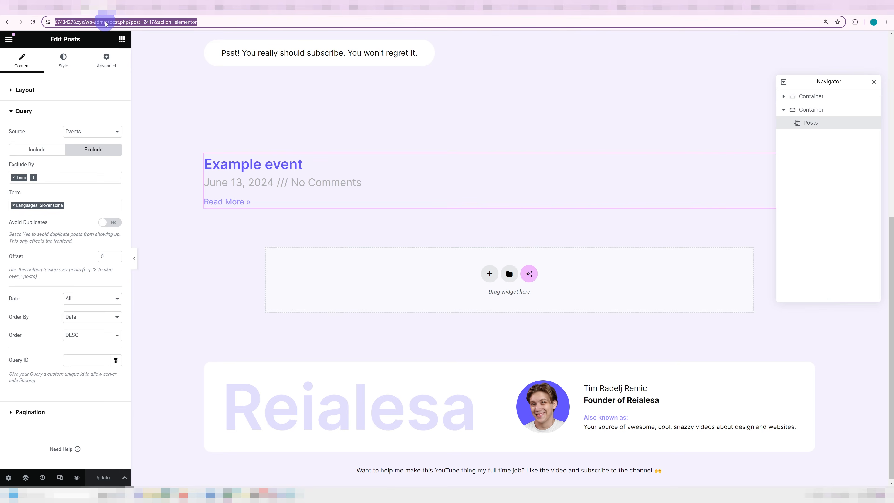
Step: Visit 67434278.xyz and compare the cookie banner text on the English and Slovenian home pages
text(67434278.xyz)
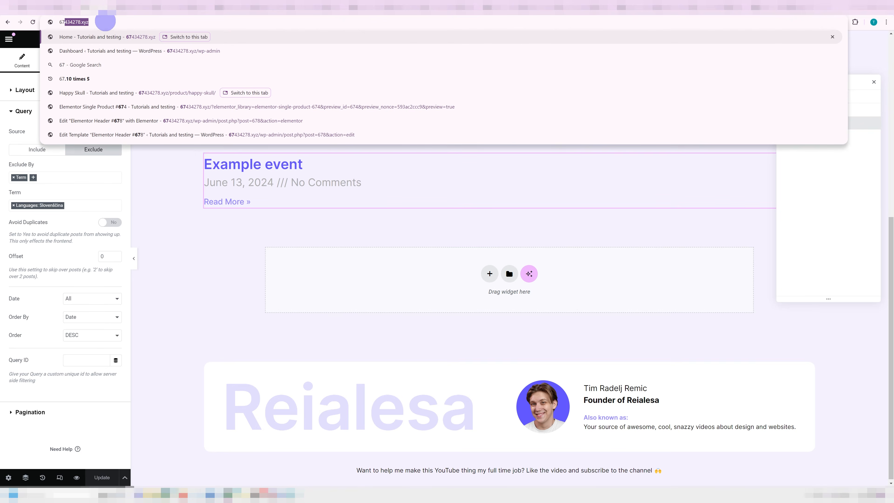
key(Return)
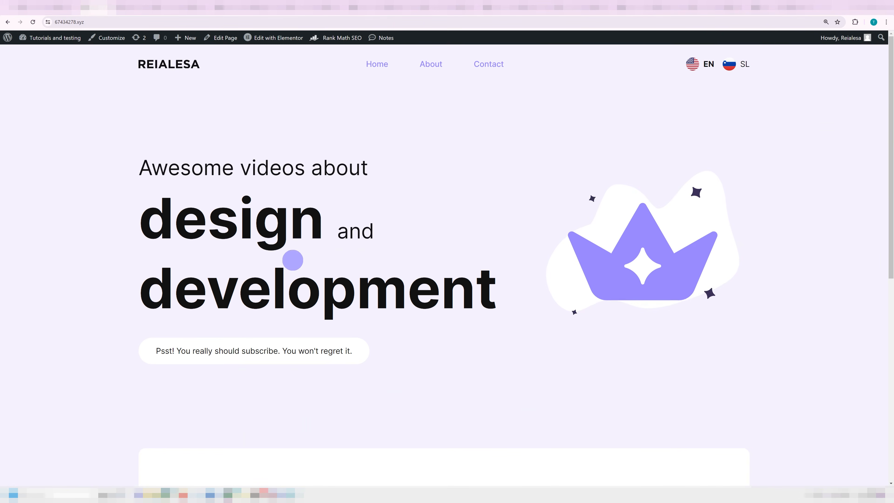
scroll(241, 254, down, 6)
scroll(303, 254, down, 5)
scroll(303, 272, up, 6)
drag(284, 469, 521, 478)
scroll(560, 293, up, 3)
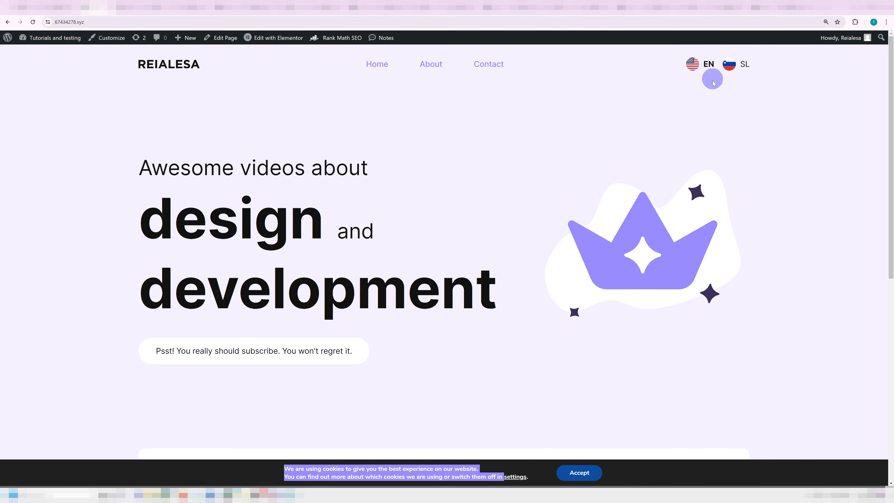
click(732, 63)
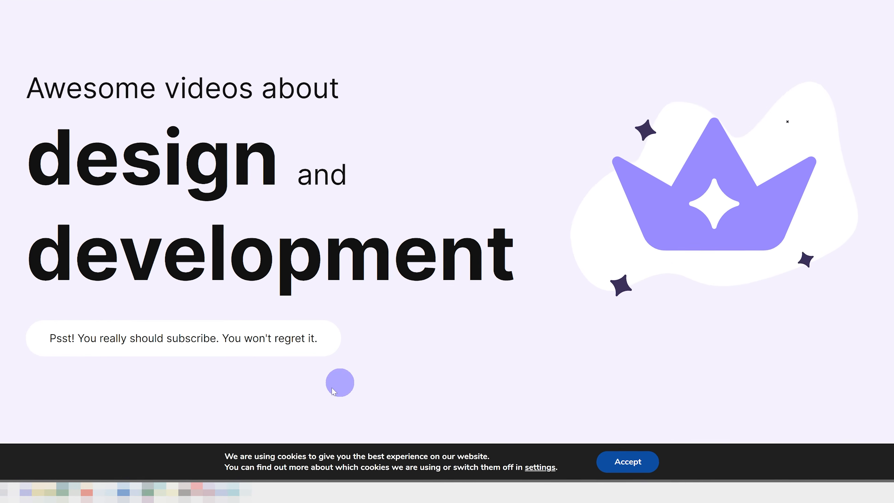
drag(270, 468, 414, 481)
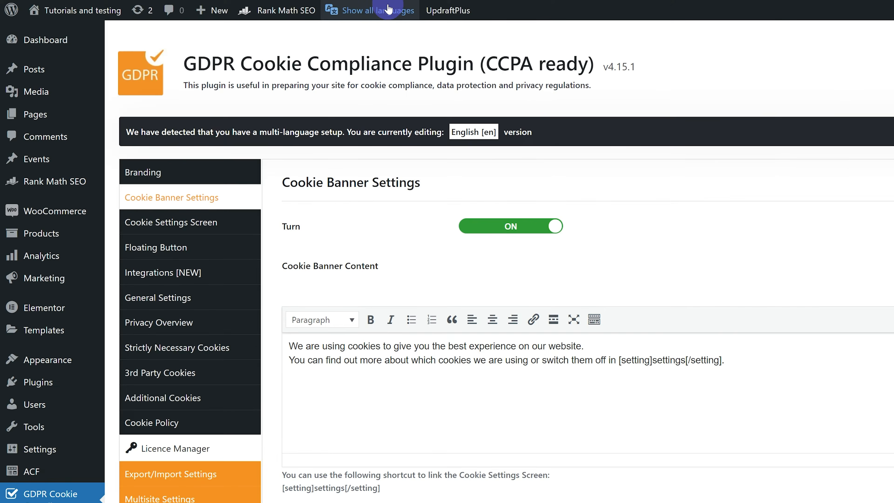
Step: Switch the admin language to Slovenščina, set that version's cookie banner content to "Cookies." and save the settings
mouse_move(385, 10)
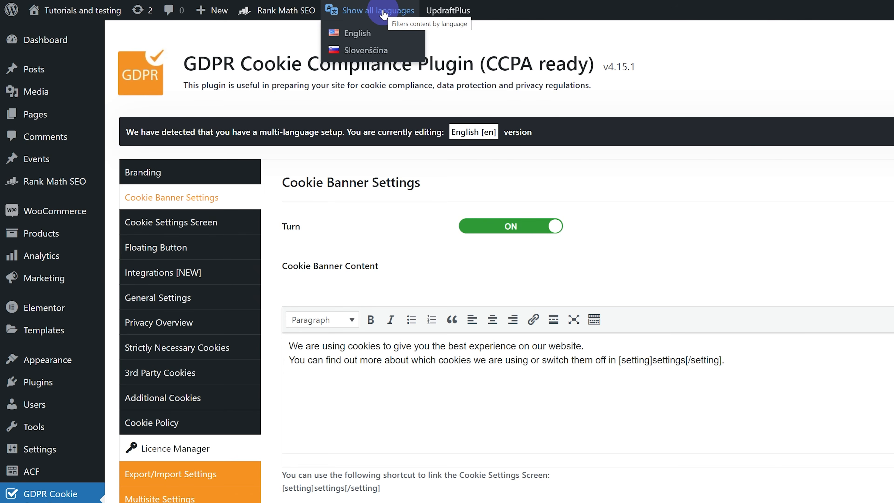
click(363, 32)
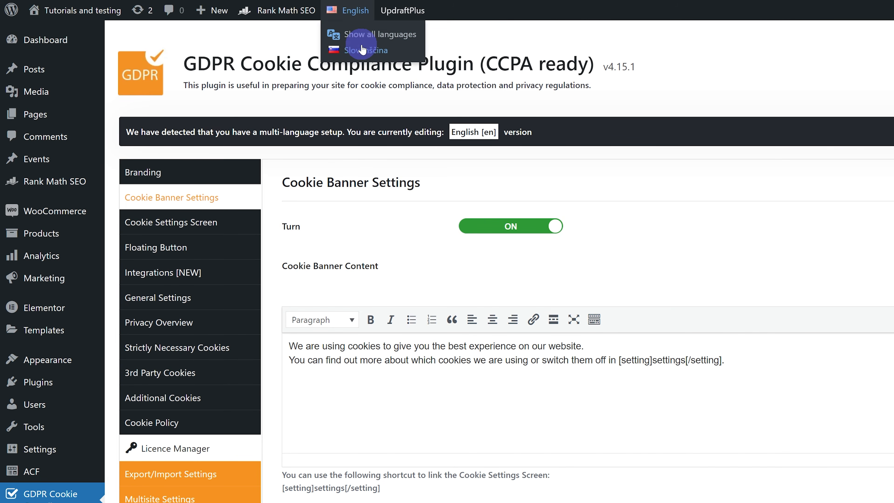
click(365, 51)
triple_click(384, 357)
text(Cookies.)
scroll(383, 352, down, 15)
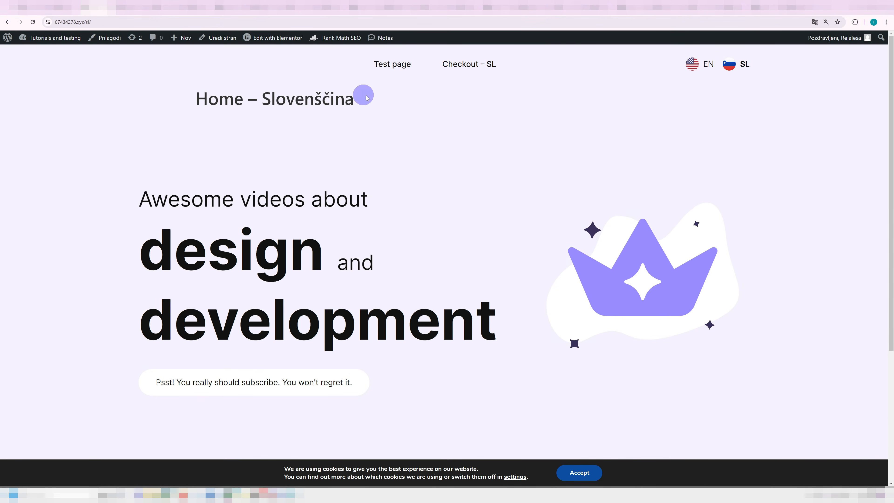
Step: Check the cookie banner on the English and Slovenian home pages, and read the plugin's notice about the language version being edited
click(703, 66)
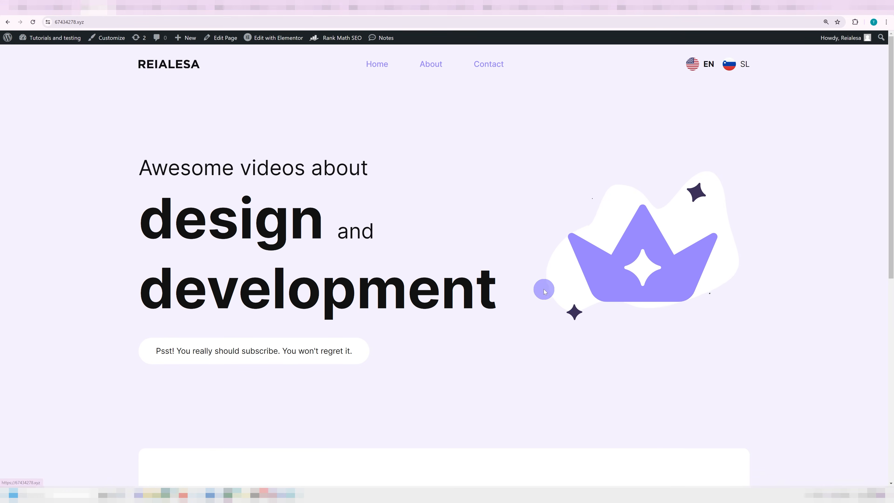
scroll(306, 463, down, 6)
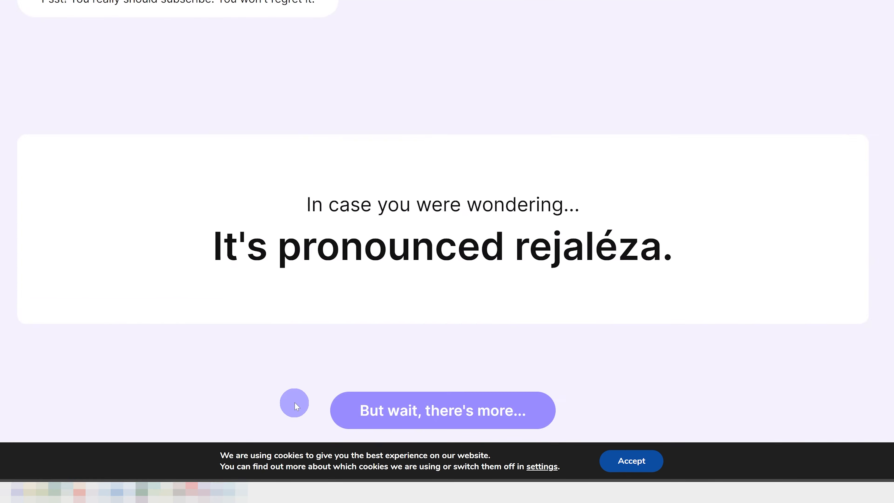
scroll(406, 360, up, 6)
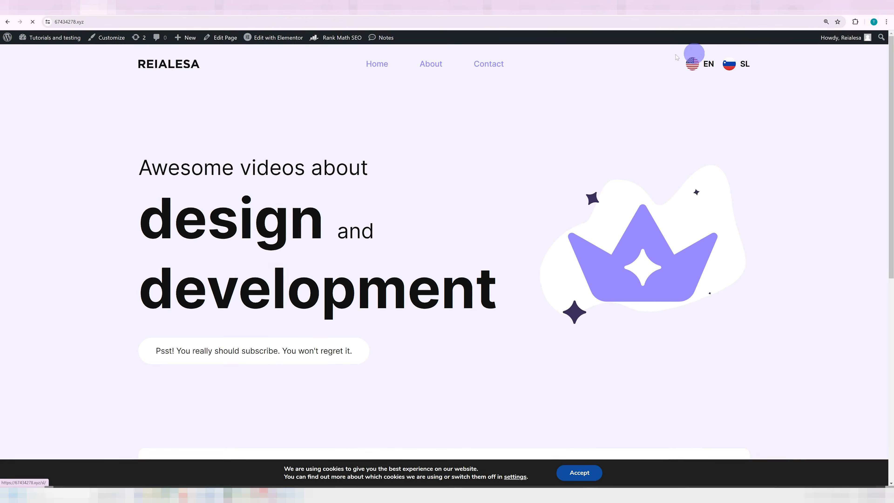
click(736, 63)
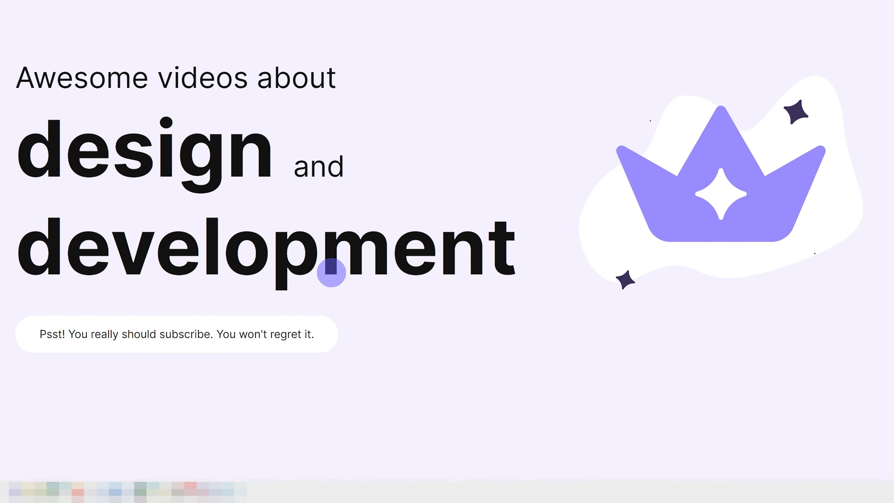
drag(343, 467, 426, 467)
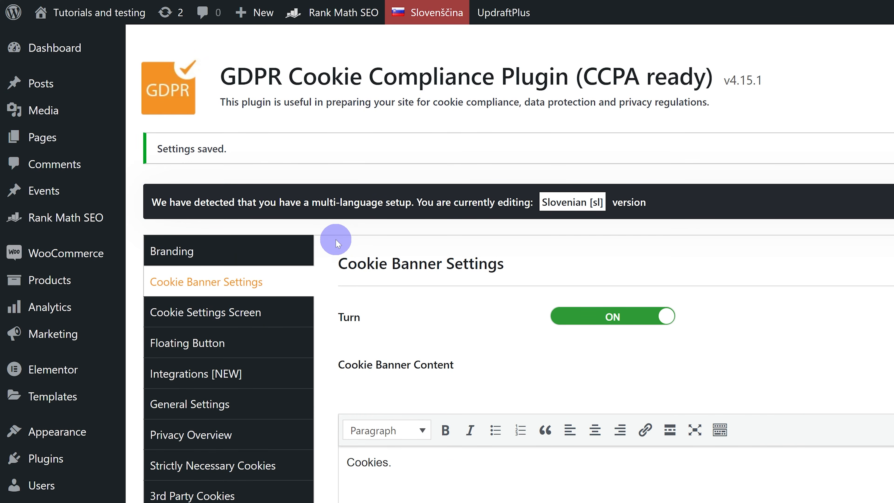
drag(160, 202, 651, 201)
click(651, 201)
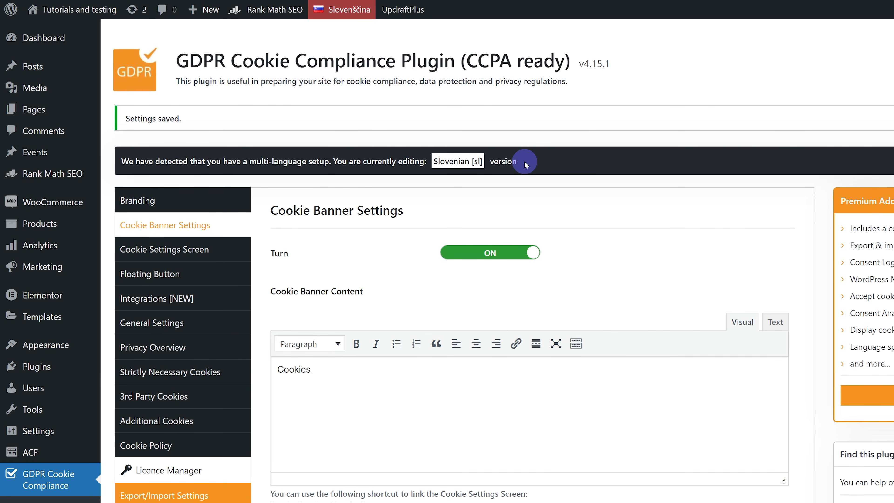
Step: Go to the page for adding new plugins and search for Loco
mouse_move(38, 367)
click(138, 387)
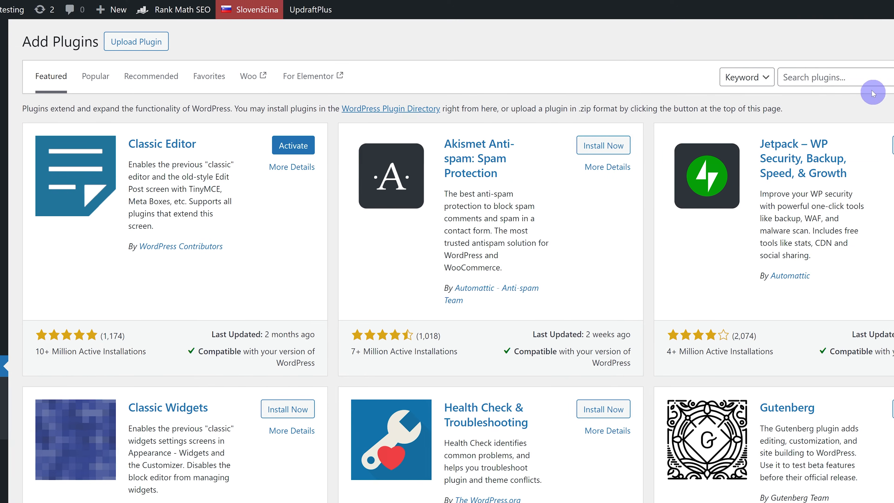
click(870, 84)
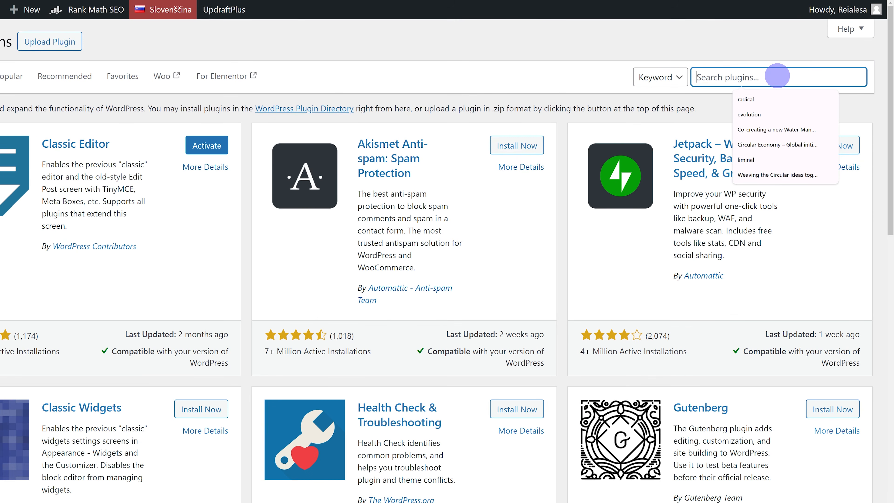
text(Loco)
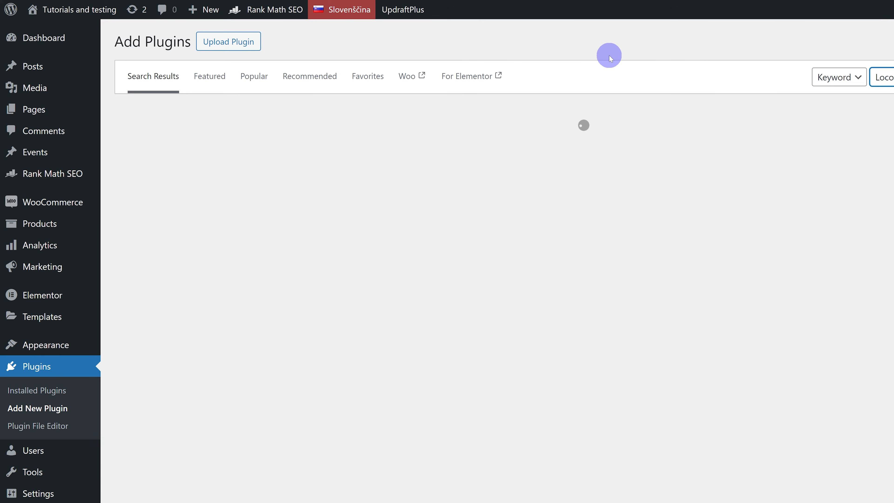
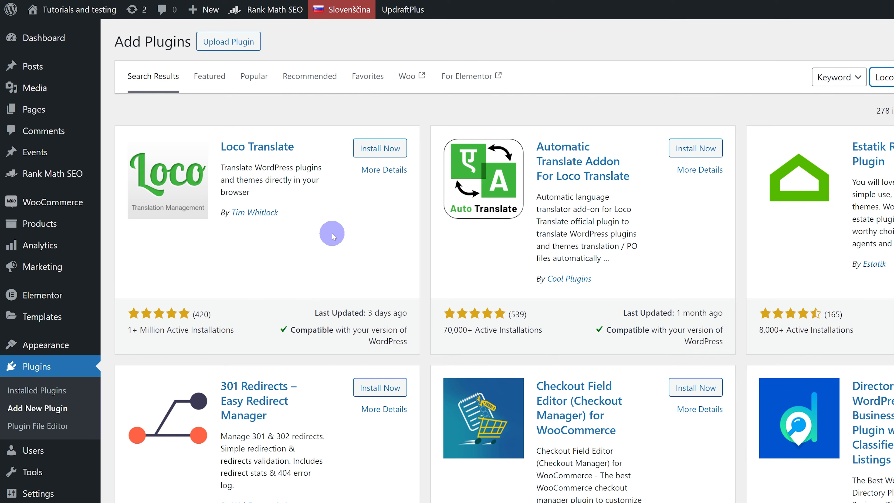
Step: Open the settings page of the Languages section and activate the Media module
scroll(85, 402, down, 2)
scroll(57, 416, down, 3)
mouse_move(71, 437)
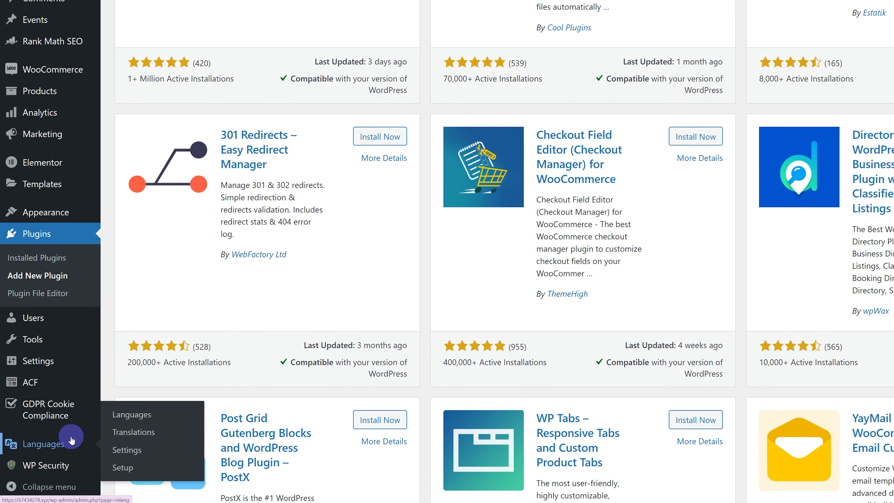
click(126, 450)
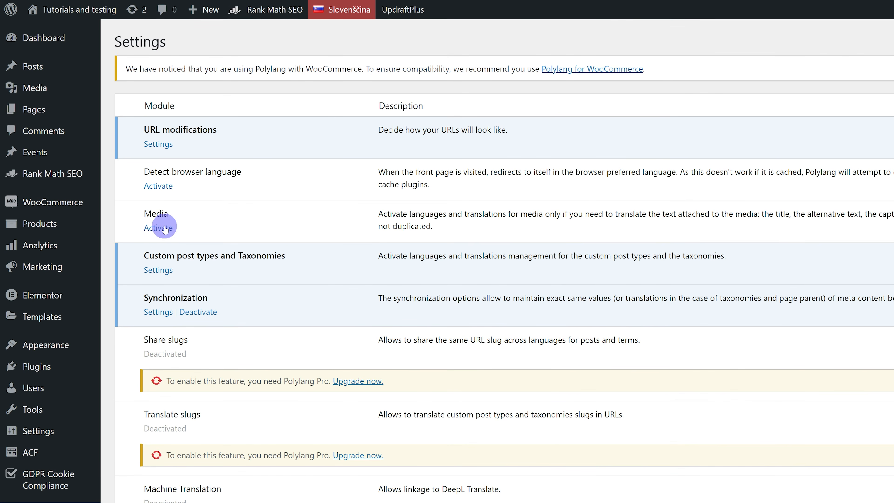
click(160, 205)
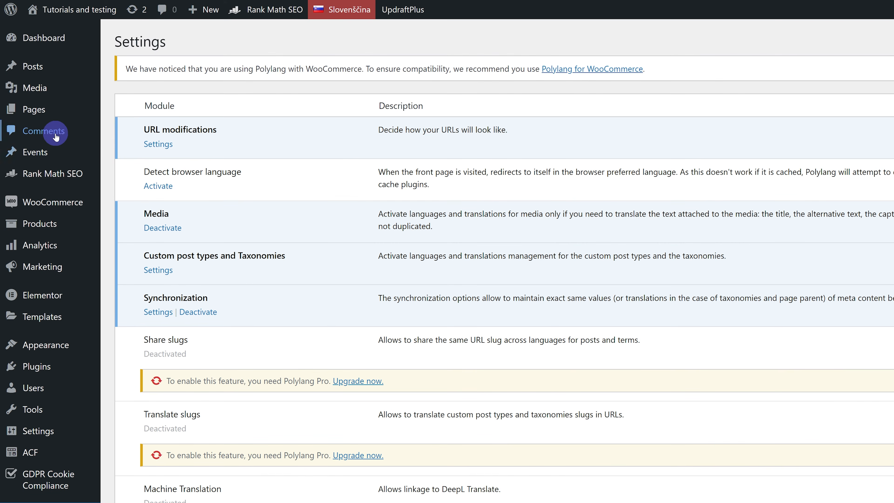
Step: Open the media library and change its language filter from Slovenščina to all languages
click(49, 95)
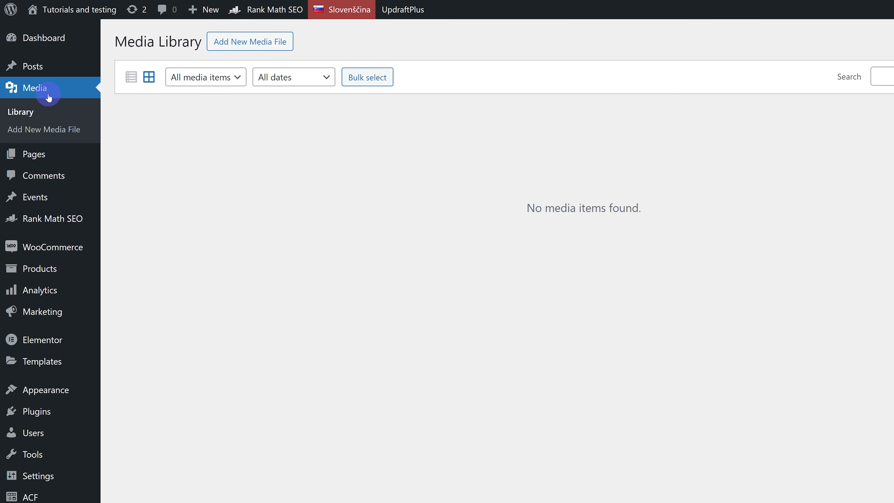
mouse_move(345, 17)
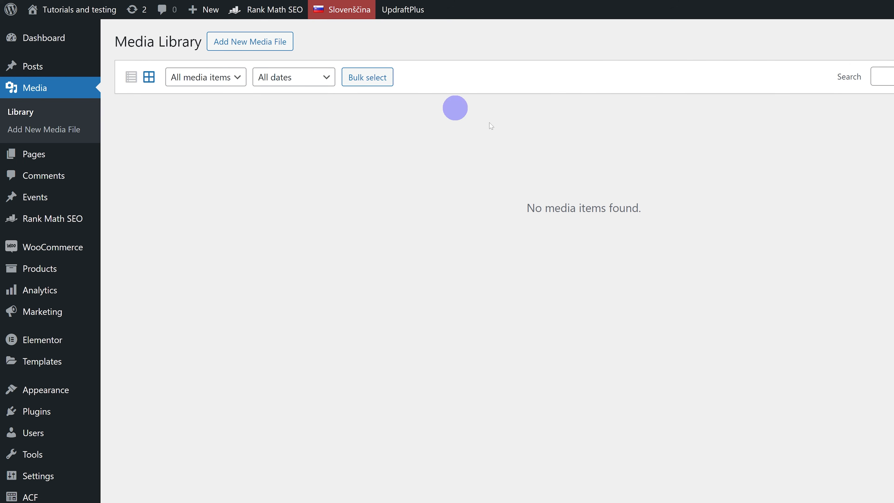
drag(638, 230, 471, 236)
click(471, 236)
mouse_move(336, 14)
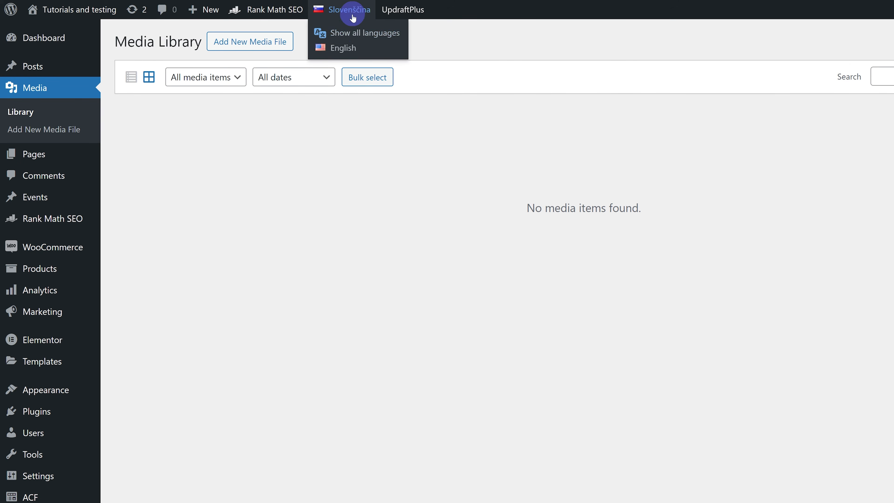
click(356, 34)
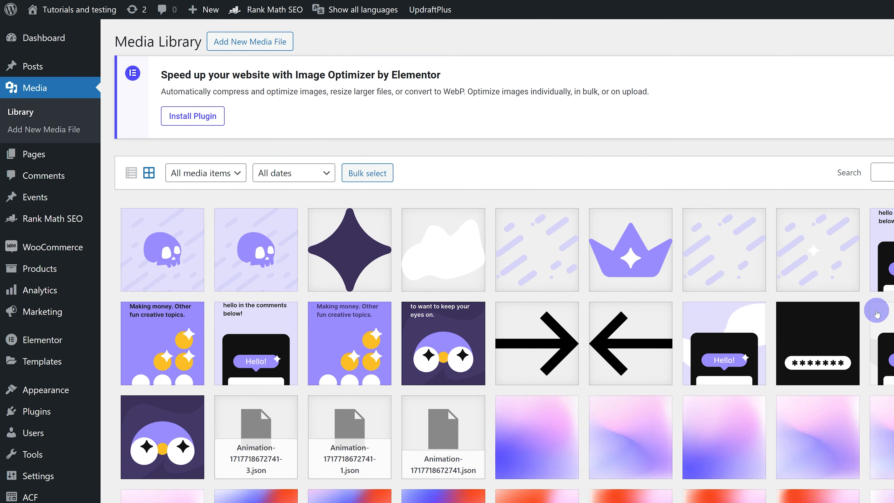
Step: Filter the media library by English to check its files, and return to showing all languages
mouse_move(343, 14)
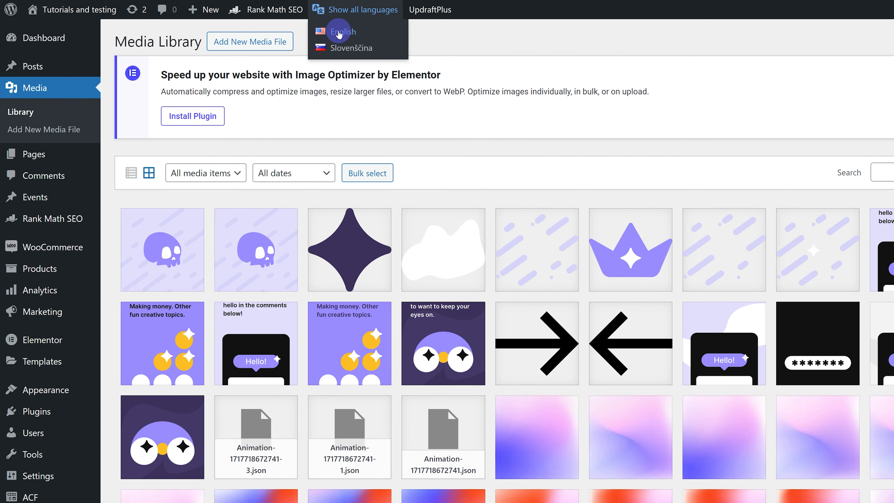
click(339, 33)
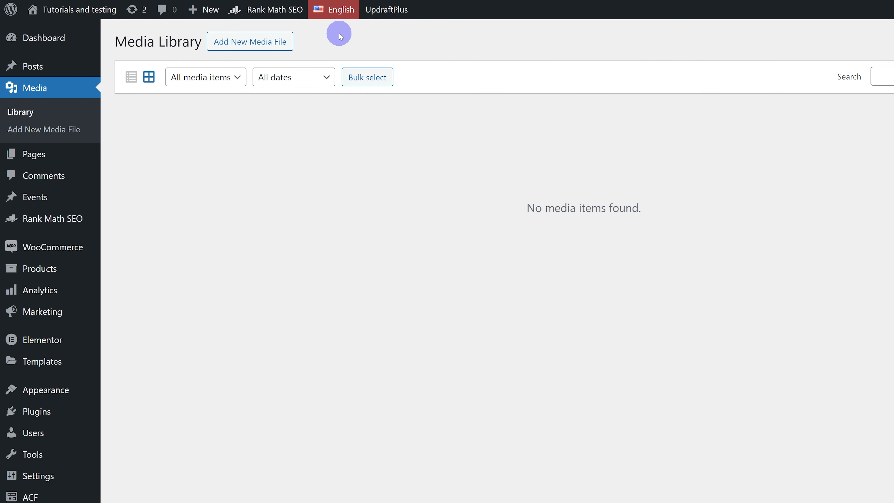
mouse_move(351, 32)
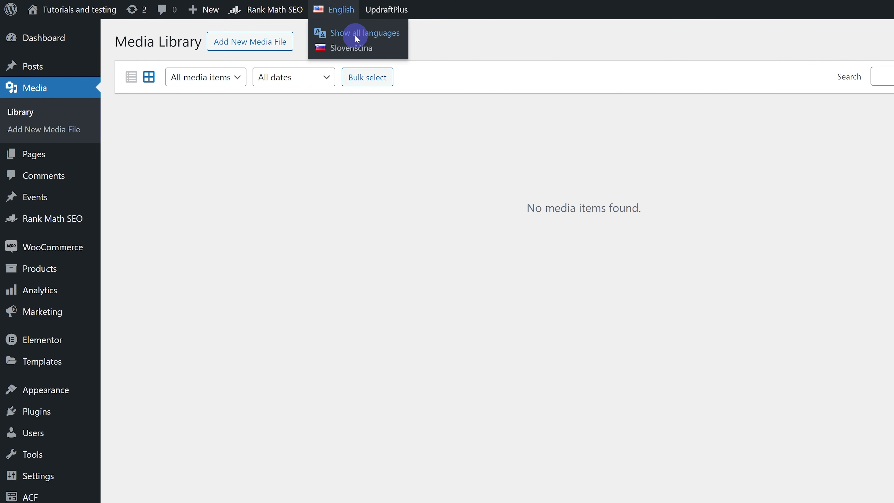
click(356, 35)
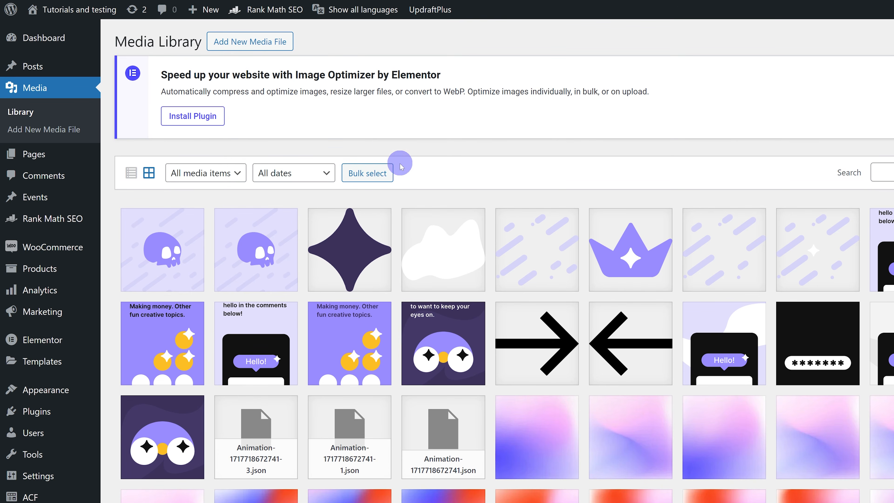
Step: Open the star_purple image's full edit page and update the media file with English as its language
click(358, 232)
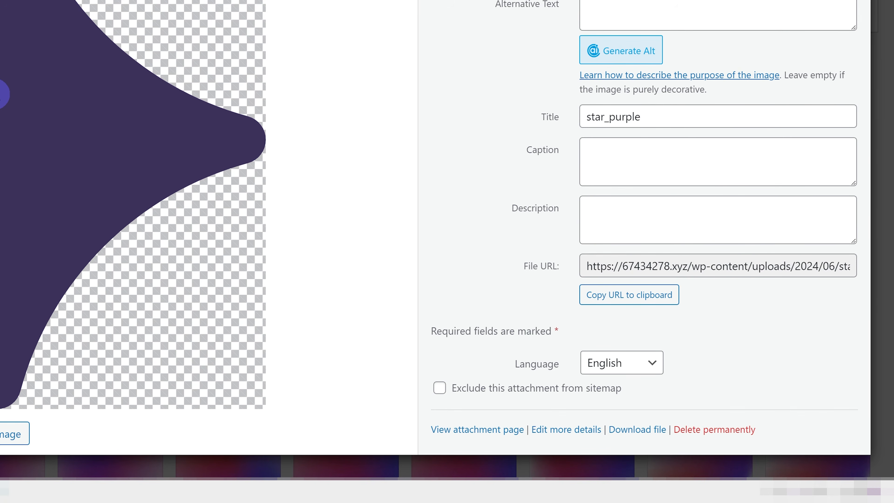
click(562, 433)
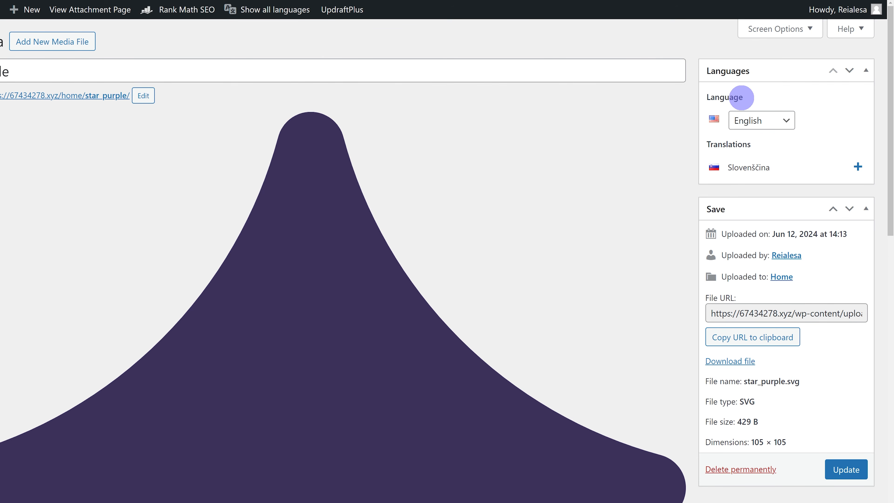
scroll(806, 124, down, 1)
click(846, 427)
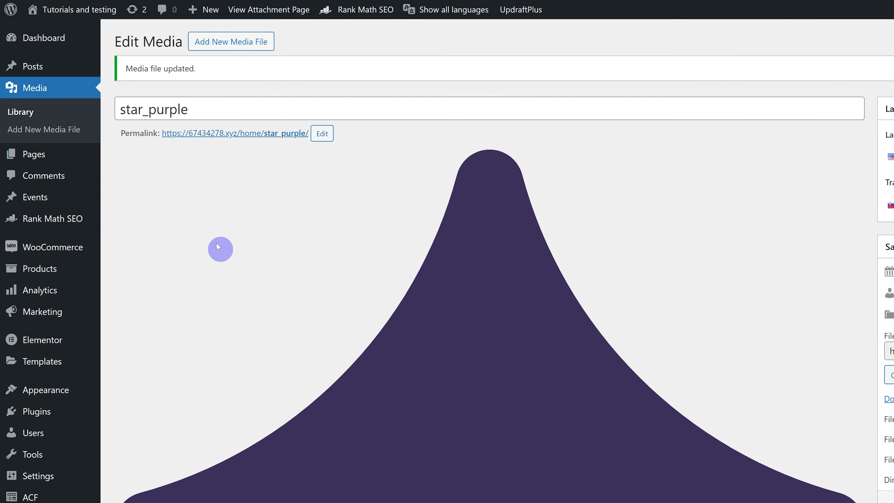
Step: Return to the media library, filter it by English to check for the star_purple image, and show all languages again
scroll(219, 247, down, 2)
scroll(238, 266, up, 2)
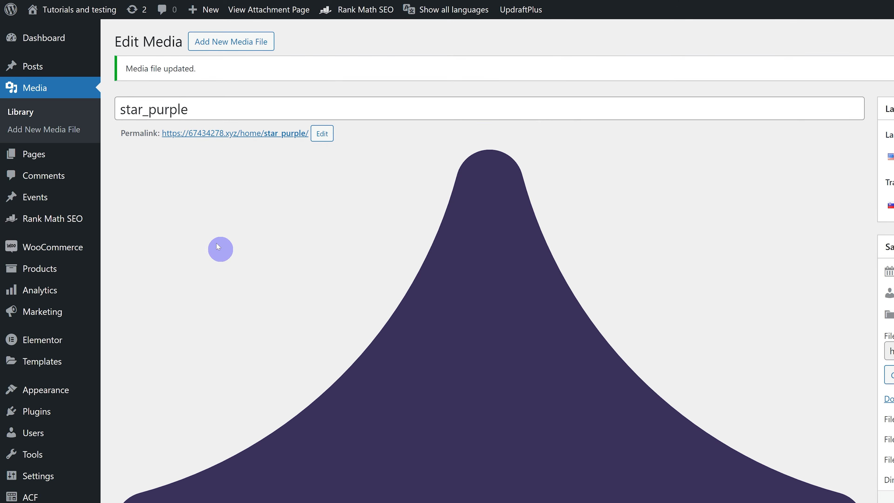
click(28, 112)
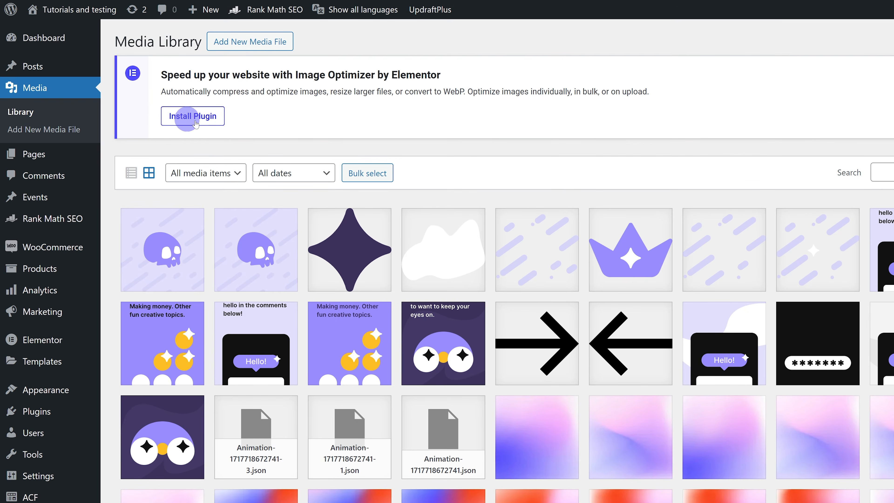
mouse_move(370, 14)
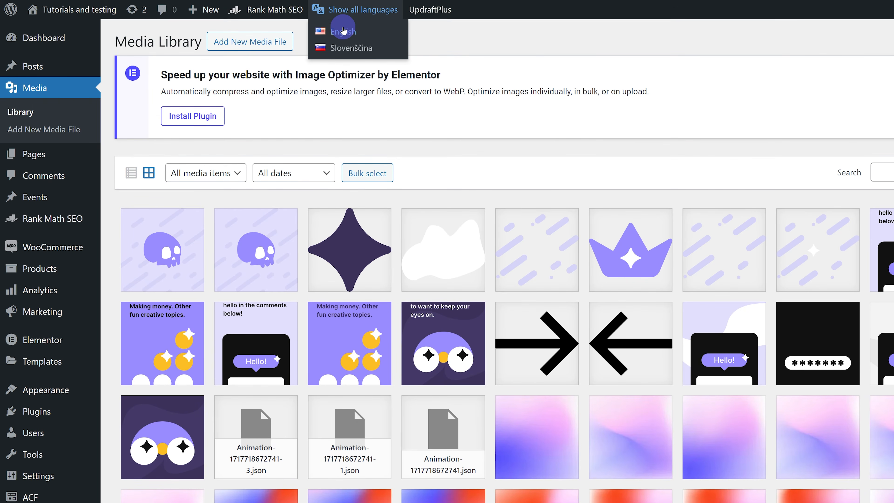
click(343, 31)
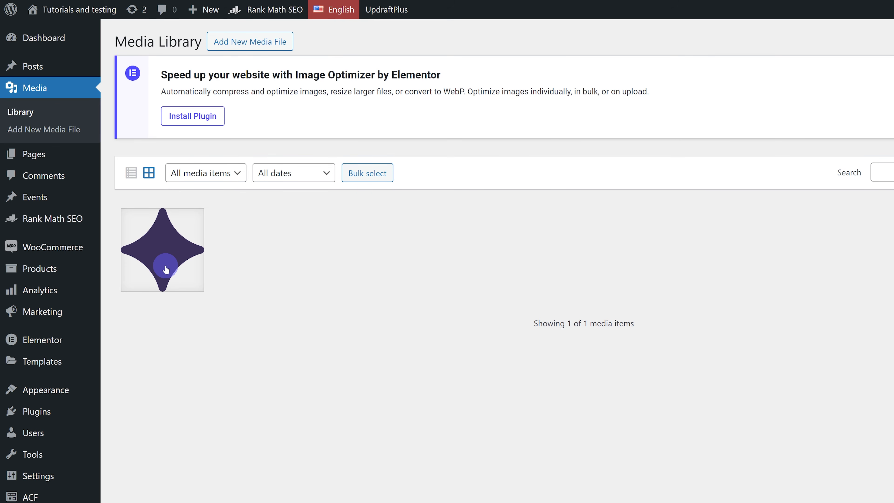
click(148, 173)
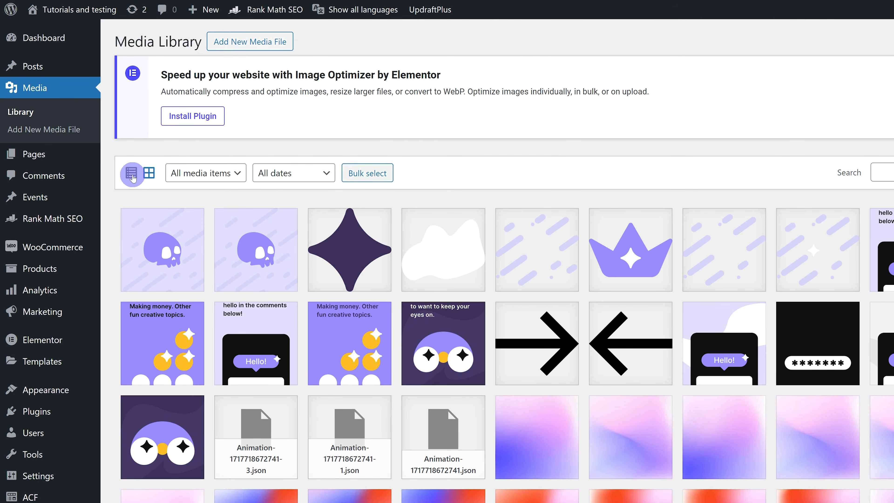
Step: Switch the media library to list view and examine the language columns for star_purple and the other files
click(132, 173)
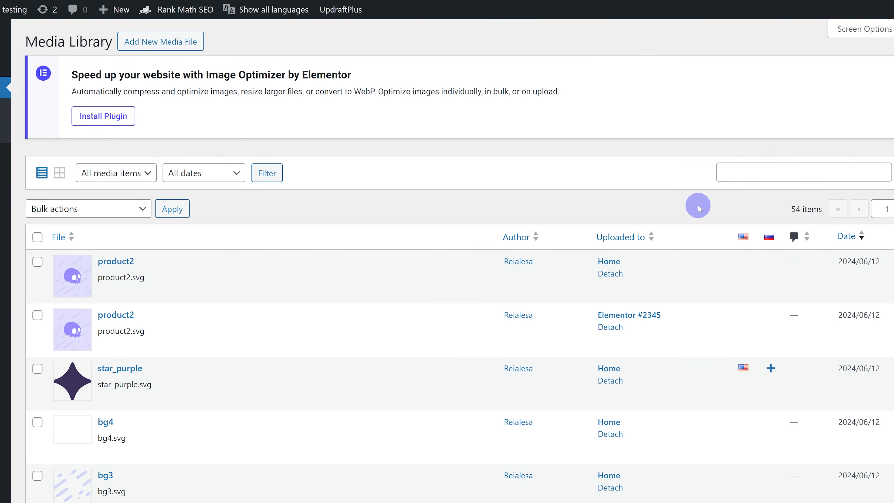
scroll(698, 208, down, 4)
scroll(156, 321, up, 3)
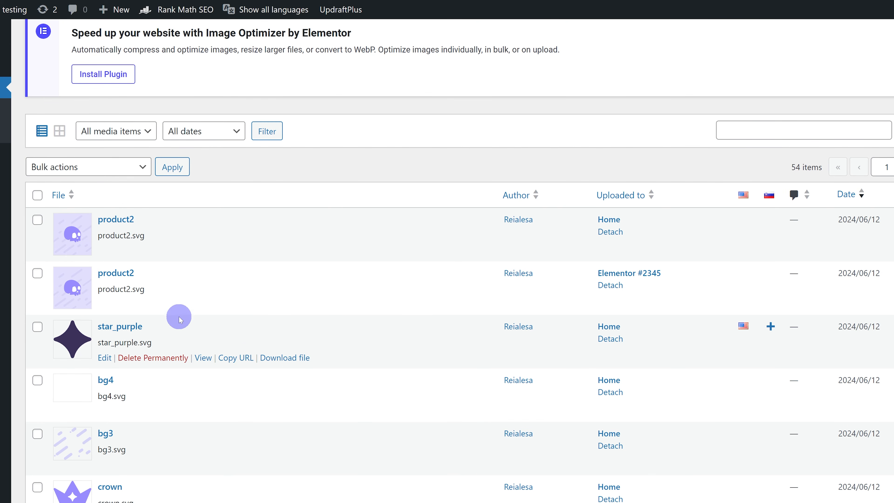
drag(152, 324, 91, 330)
click(170, 334)
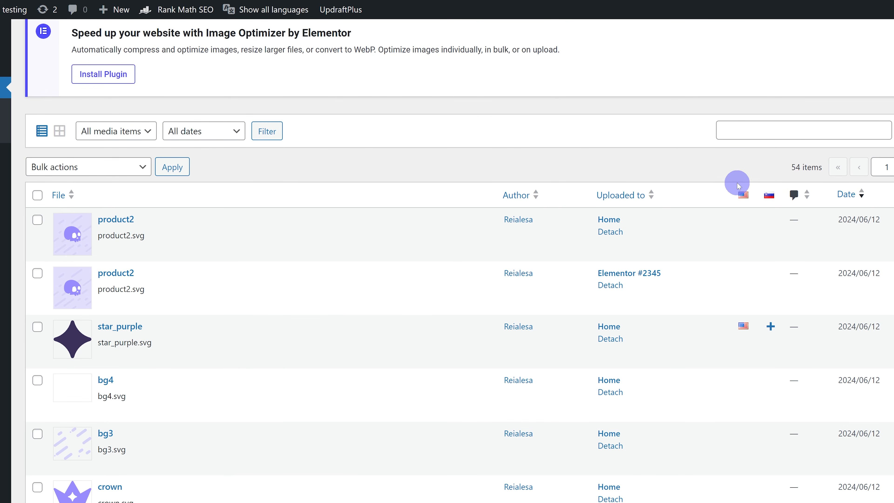
scroll(739, 216, down, 1)
scroll(739, 217, down, 15)
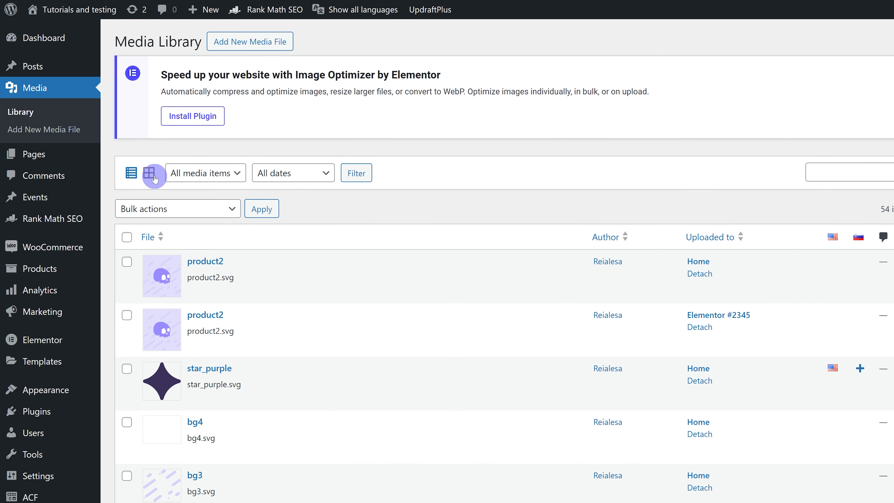
Step: Return to grid view and set the star_purple image's alternative text to "ALT TEXT EN"
click(161, 164)
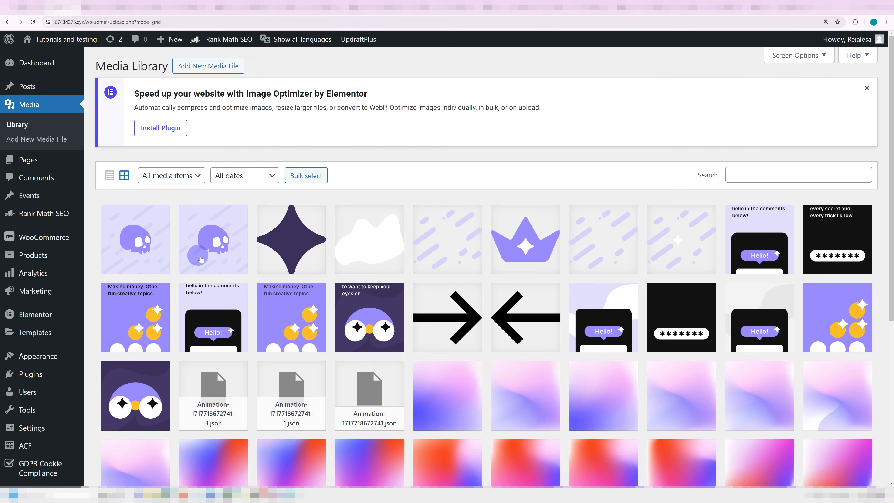
click(388, 314)
click(665, 454)
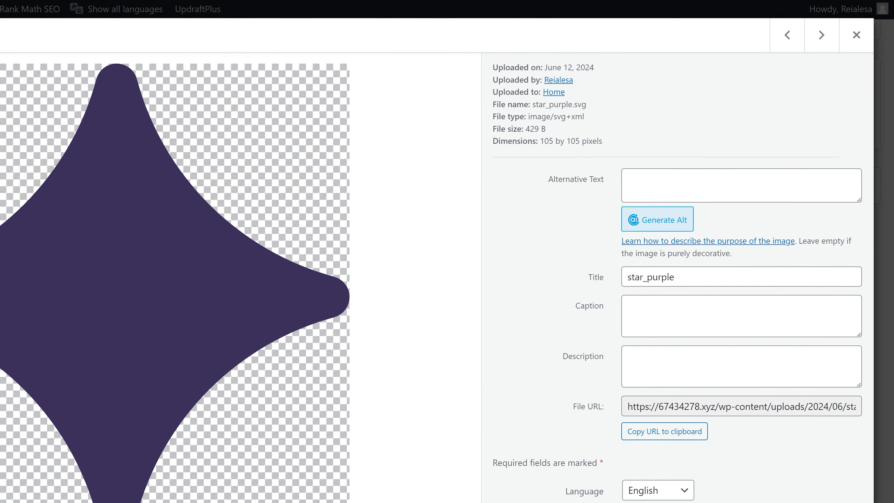
click(659, 174)
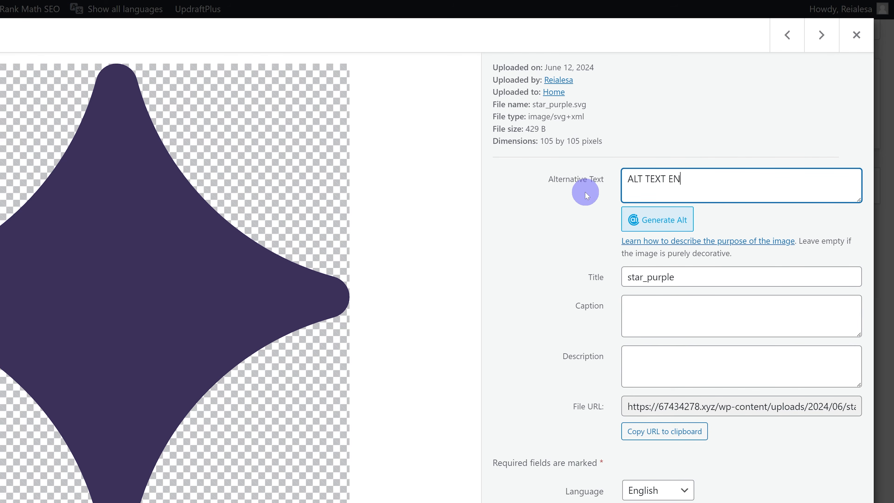
click(611, 177)
click(577, 275)
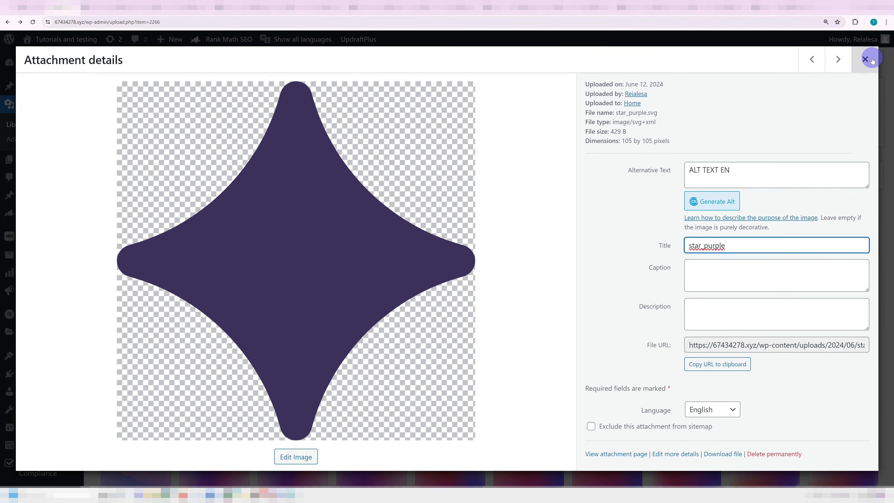
click(856, 34)
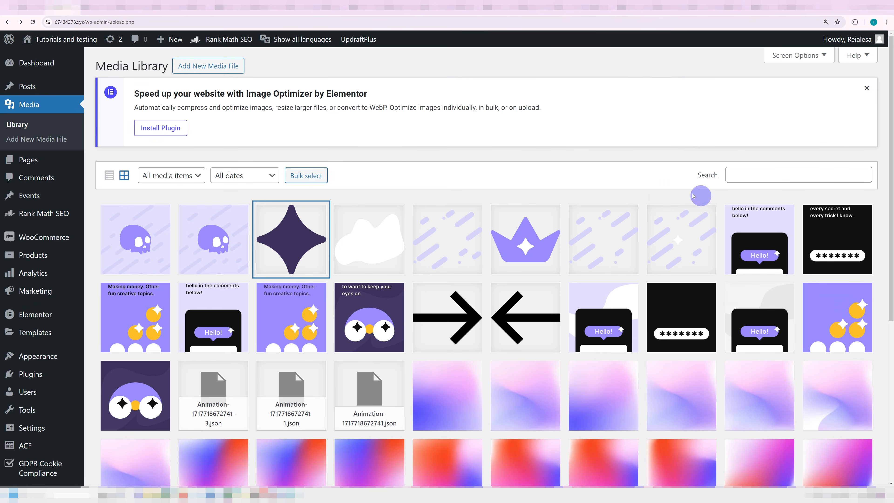
Step: Open star_purple's full edit page, add its Slovenščina translation, and check the fields below the image
click(271, 229)
click(866, 56)
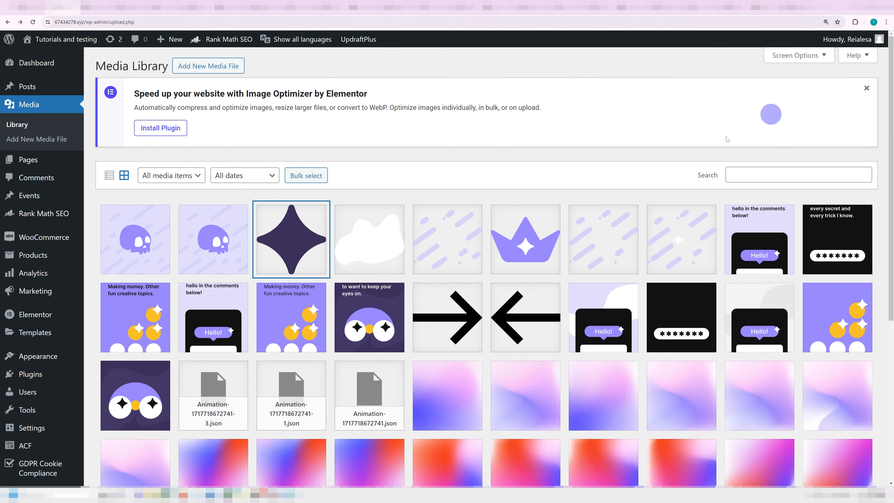
click(326, 243)
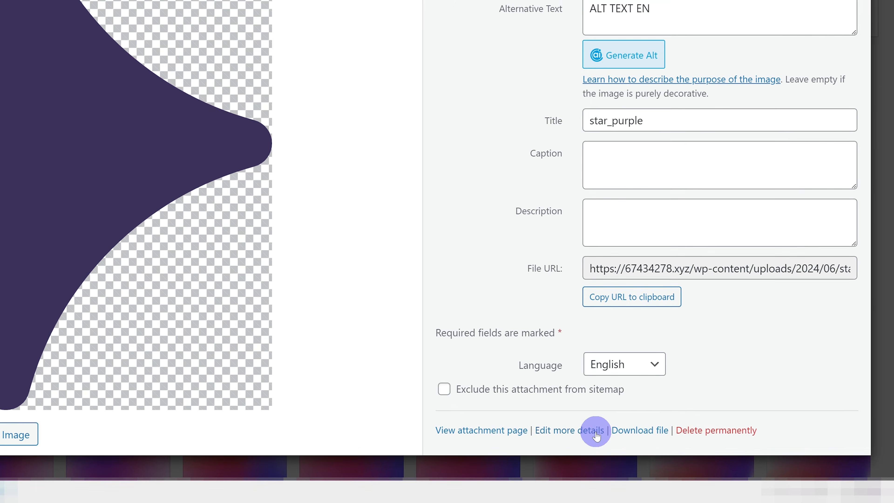
click(675, 454)
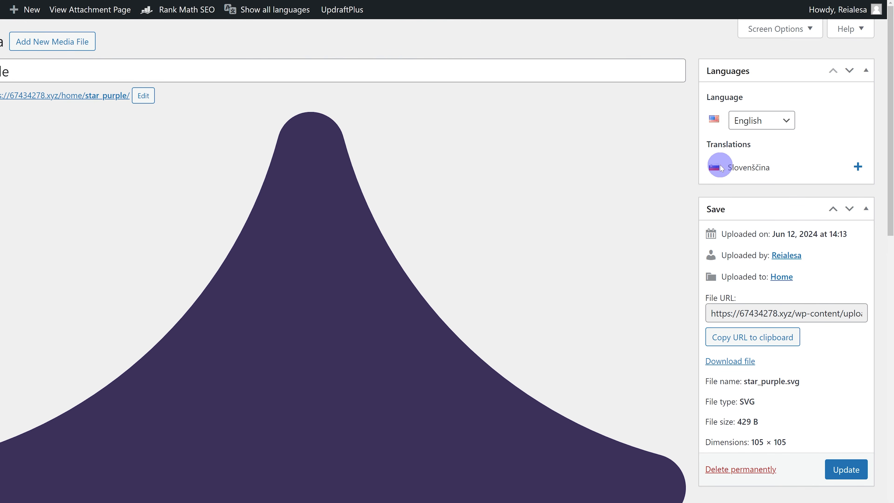
drag(721, 168, 774, 174)
click(777, 173)
click(861, 168)
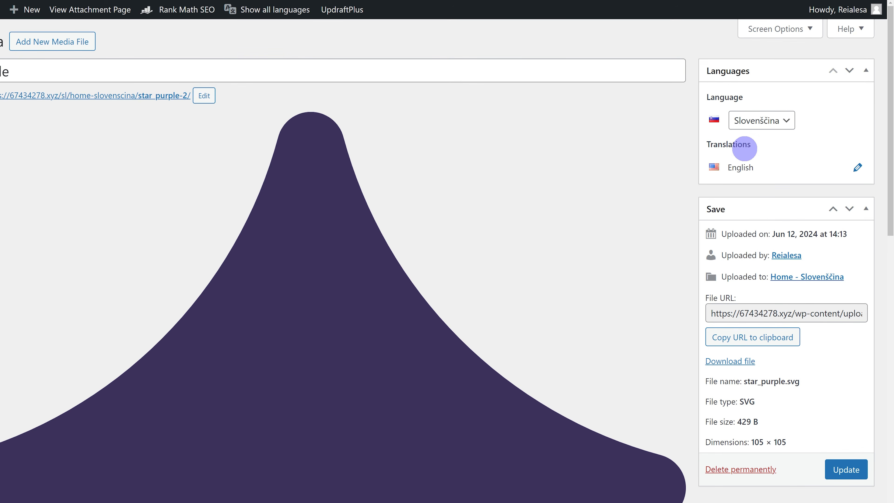
click(851, 170)
scroll(384, 258, down, 10)
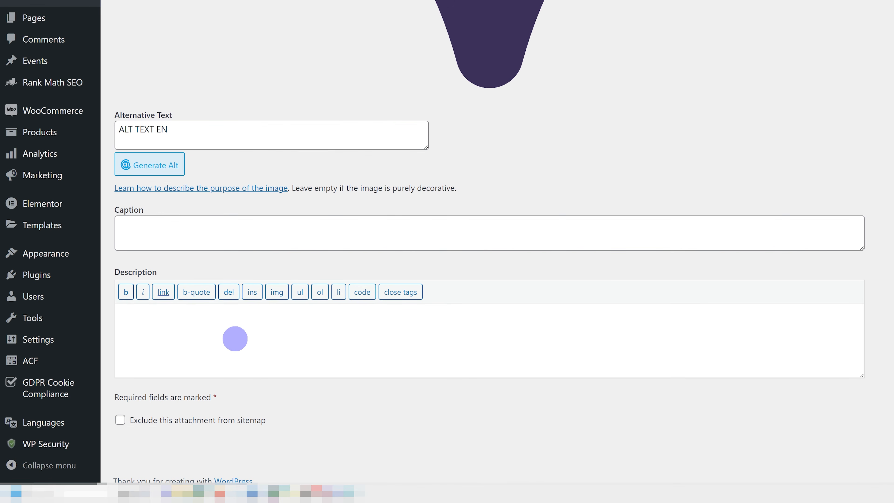
scroll(235, 338, up, 15)
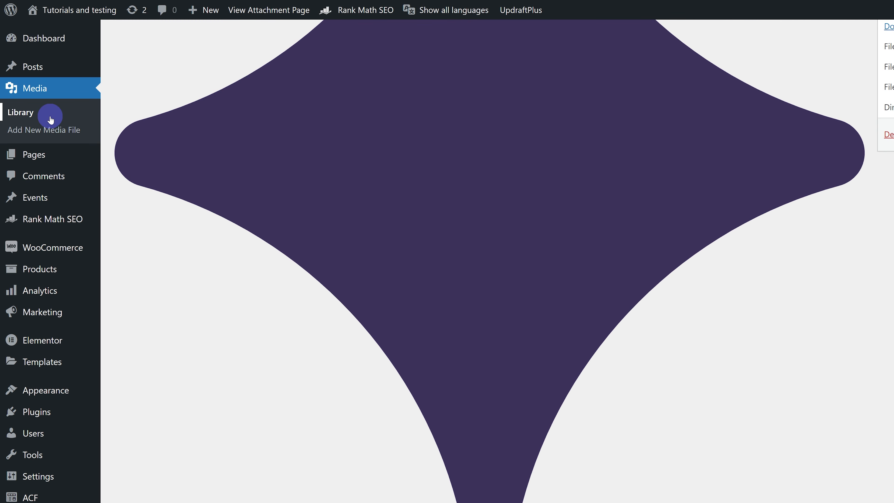
Step: Check the language of the Slovenščina star_purple copy in the media library and view both versions in list view
click(51, 119)
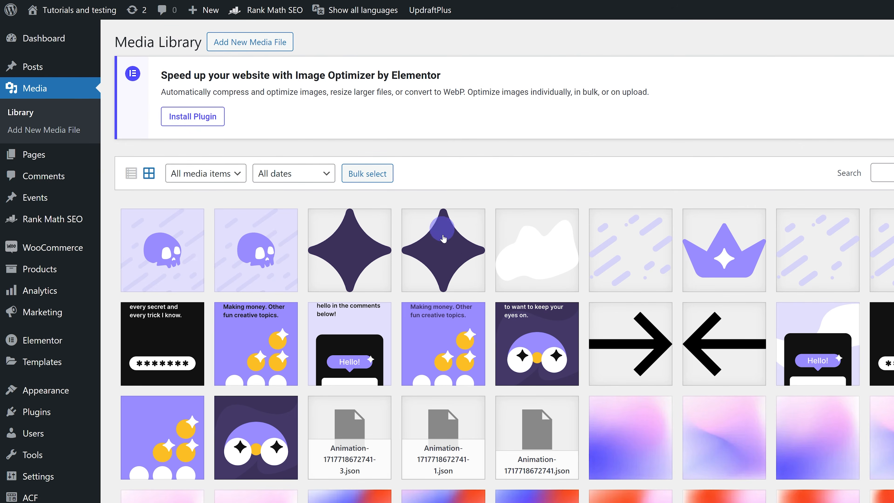
click(349, 263)
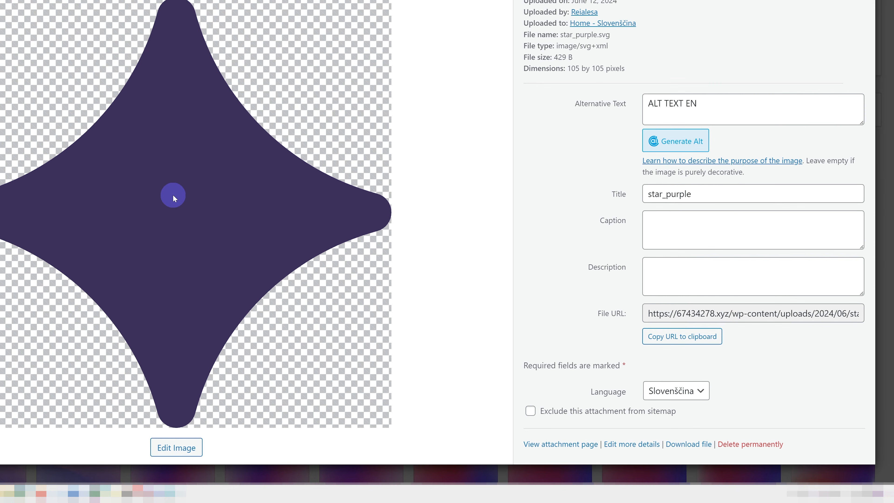
click(662, 396)
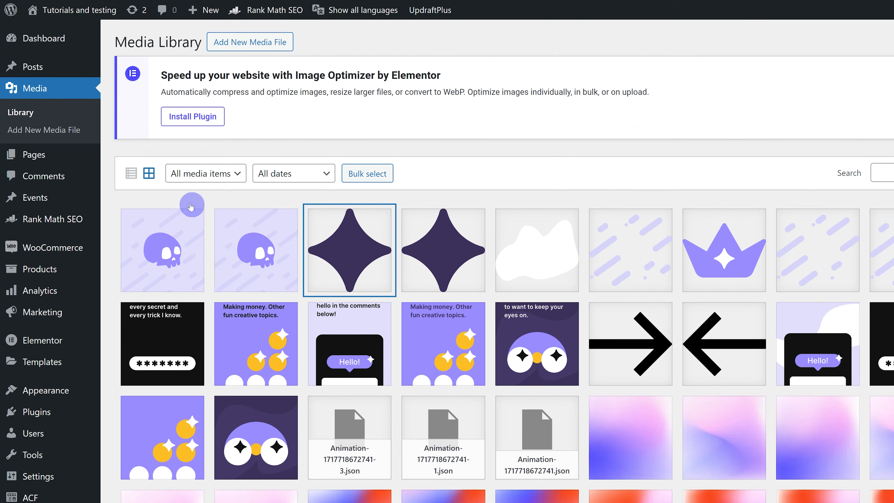
click(132, 178)
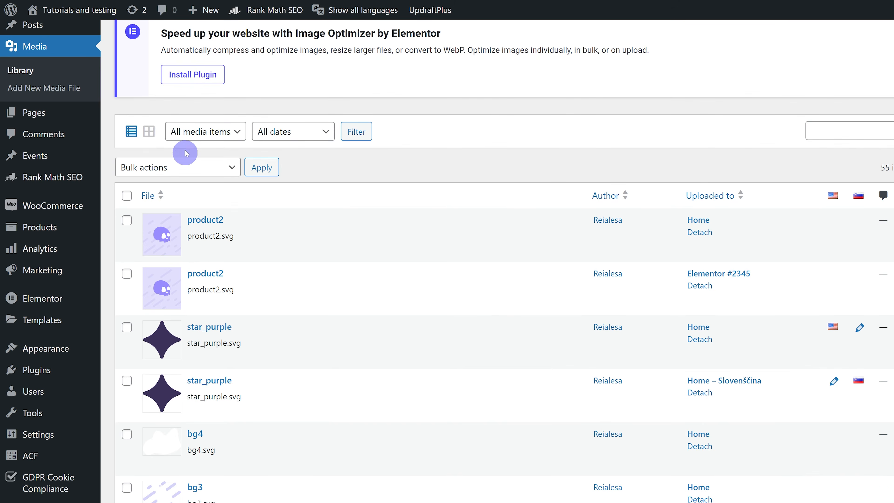
Step: Return to grid view and change the Slovenščina star_purple copy's alternative text to "ALT TEXT SI"
click(48, 120)
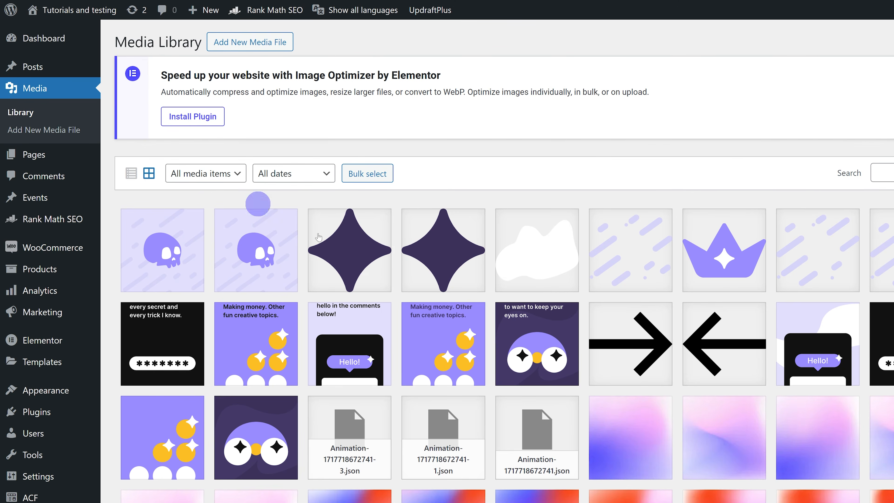
click(366, 267)
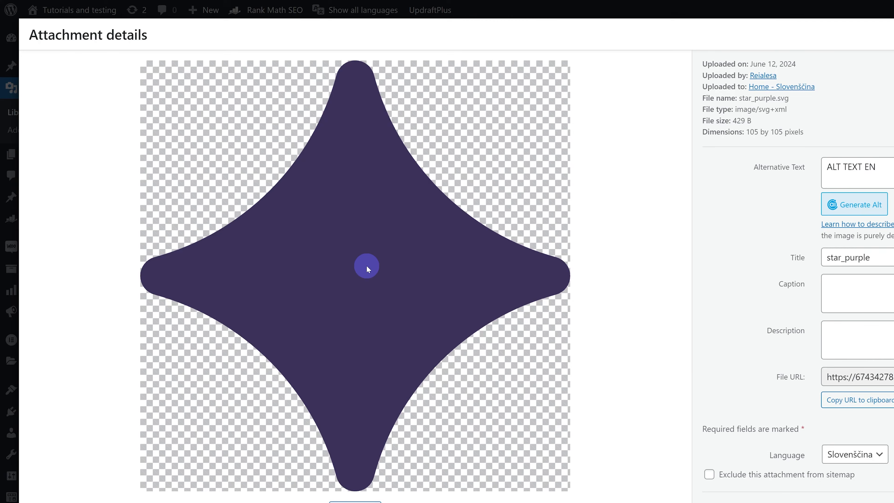
double_click(891, 174)
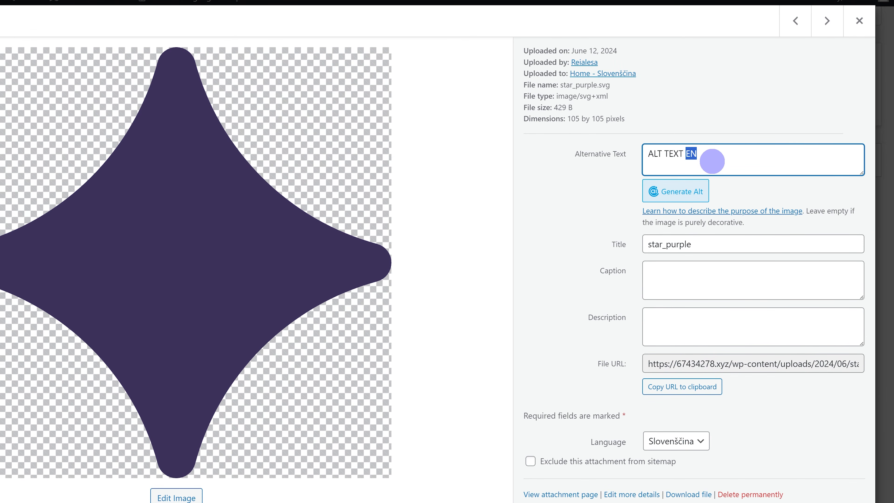
text(SI)
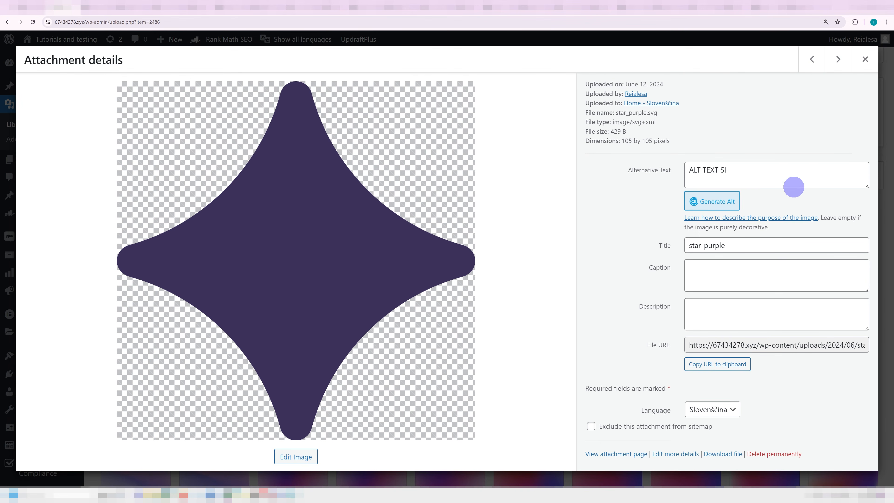
key(Escape)
Step: Compare the alternative text and "Uploaded to" pages of the English and Slovenščina star_purple attachments
click(373, 248)
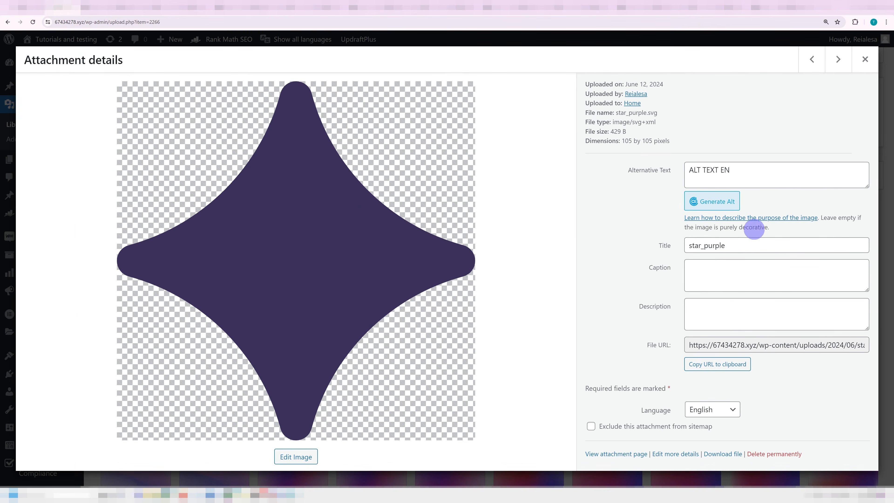
key(Escape)
click(316, 243)
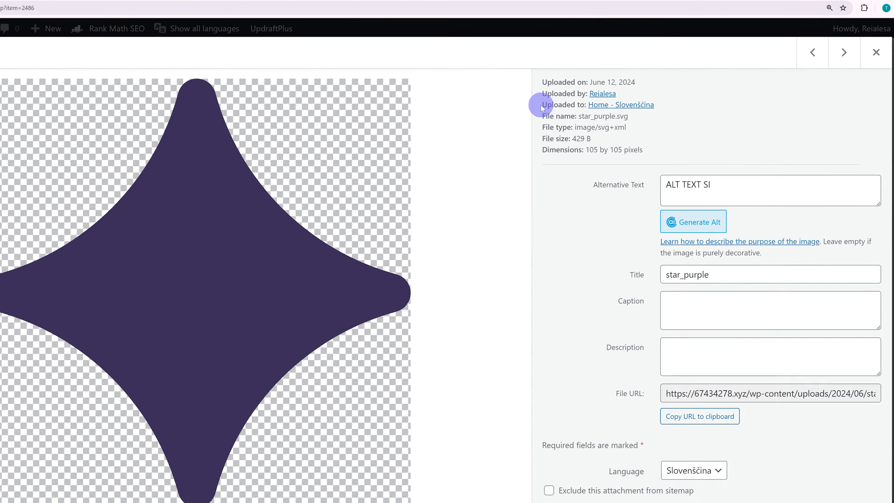
drag(585, 103, 623, 103)
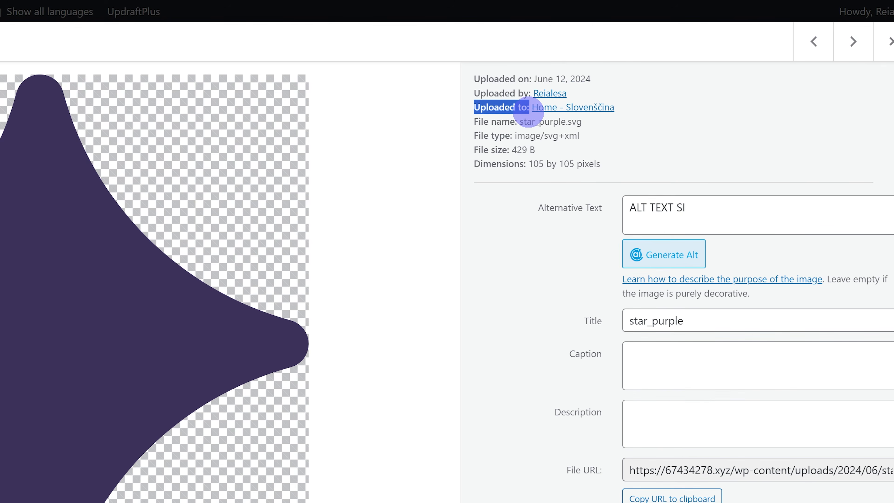
key(Escape)
click(131, 319)
drag(467, 104, 585, 108)
click(542, 109)
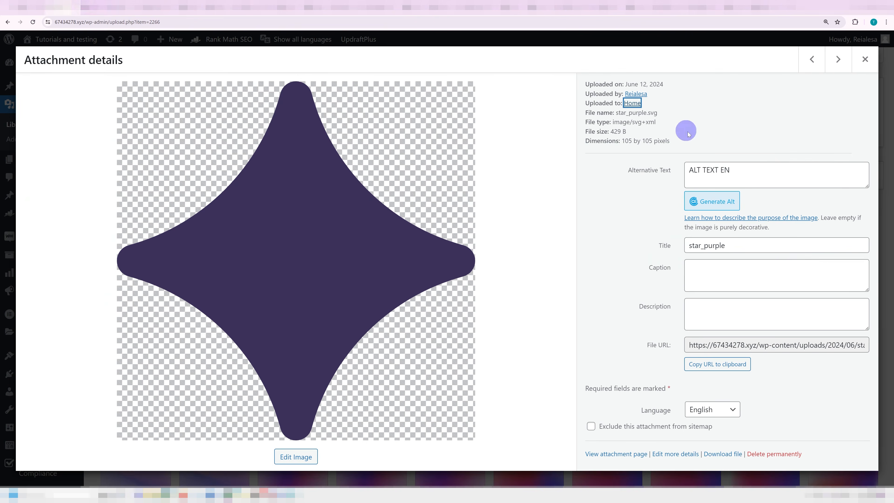
key(Escape)
click(286, 237)
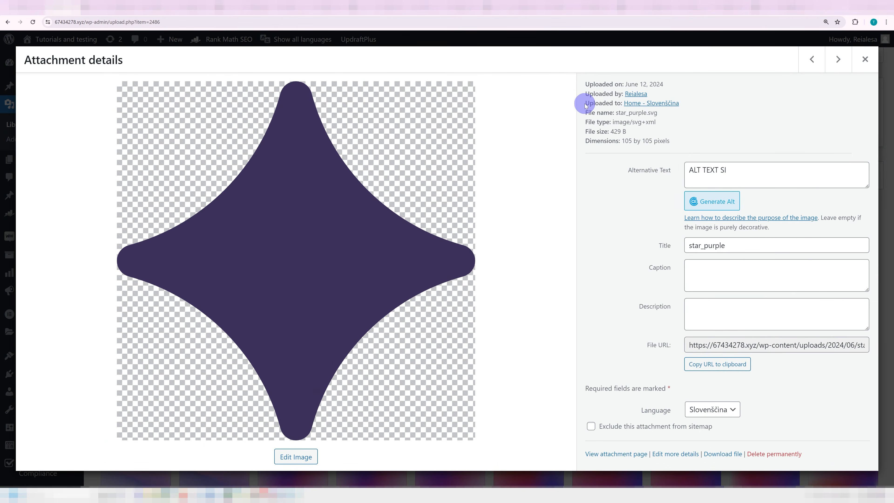
drag(589, 103, 633, 104)
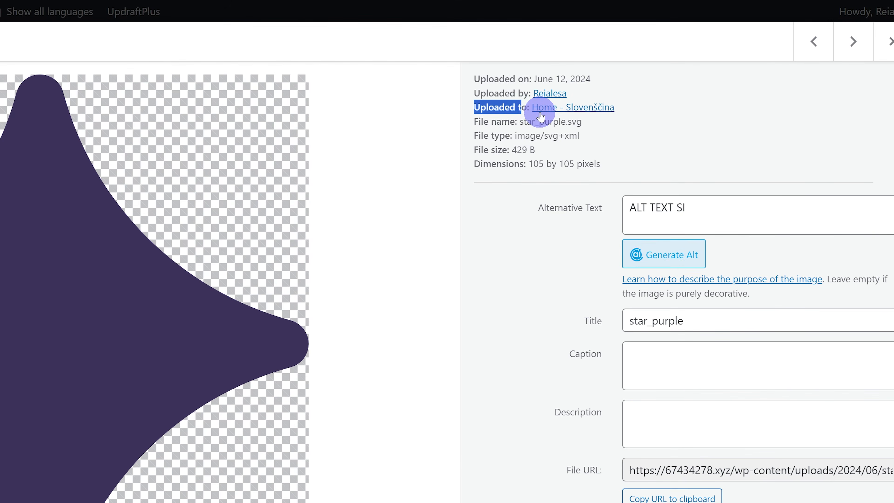
middle_click(546, 110)
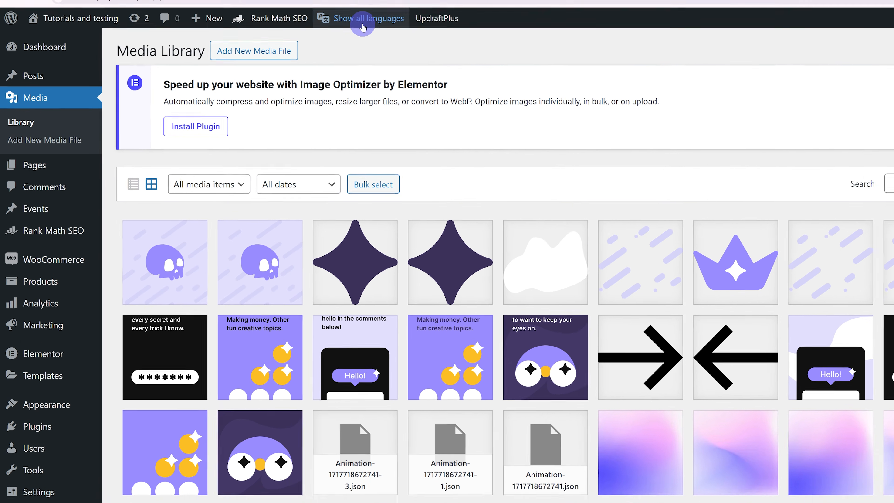
Step: Filter the admin area's content to English only
mouse_move(302, 39)
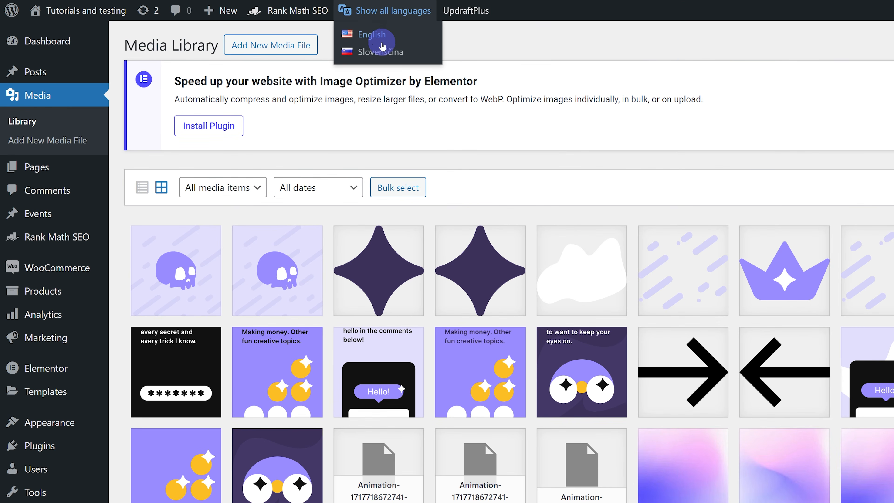
click(373, 35)
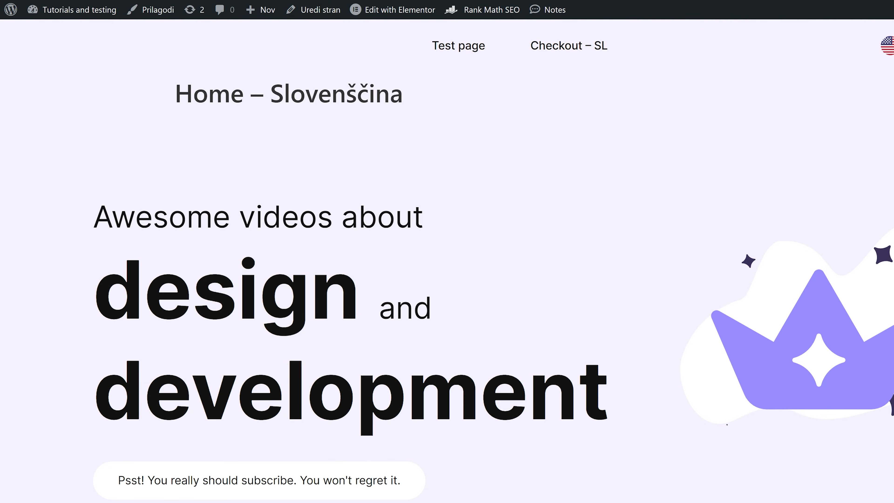
Step: Open the Slovenian home page in Elementor and place an Image widget below the "Awesome videos about" heading
click(398, 10)
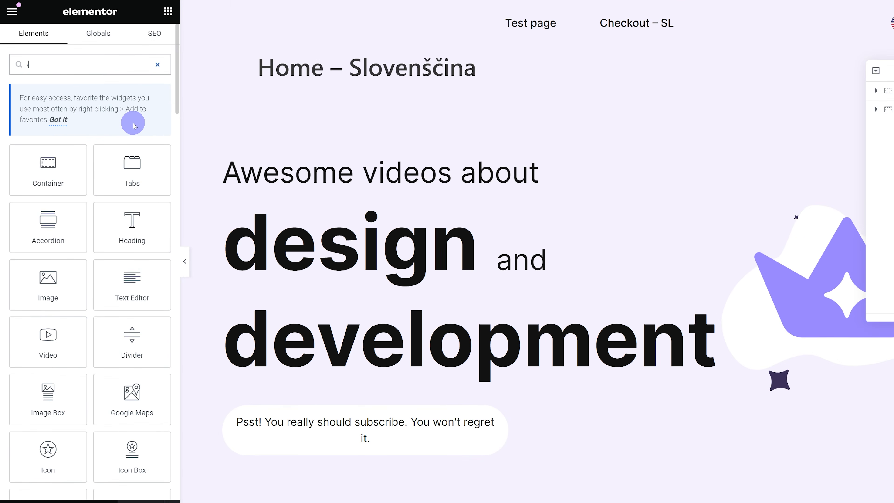
text(im)
drag(70, 194, 326, 204)
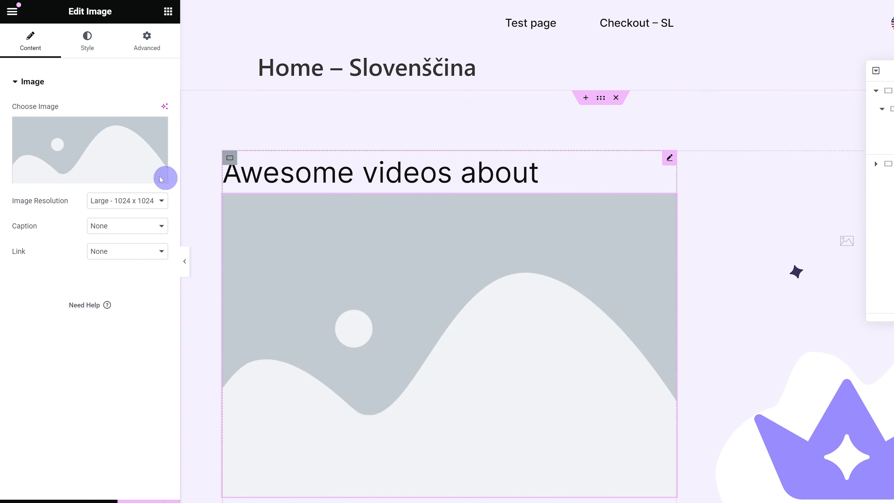
Step: Open the image selection for the widget and compare the two purple star images in the media library
click(106, 164)
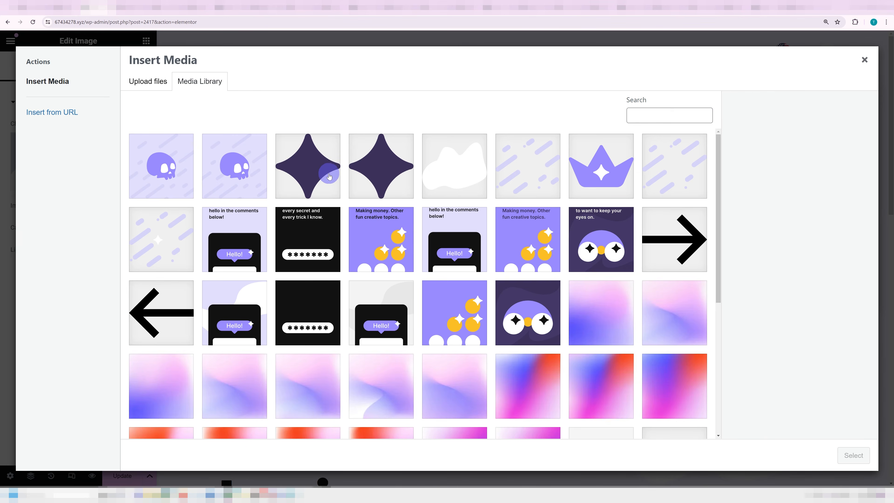
click(378, 168)
drag(823, 197, 810, 196)
click(375, 168)
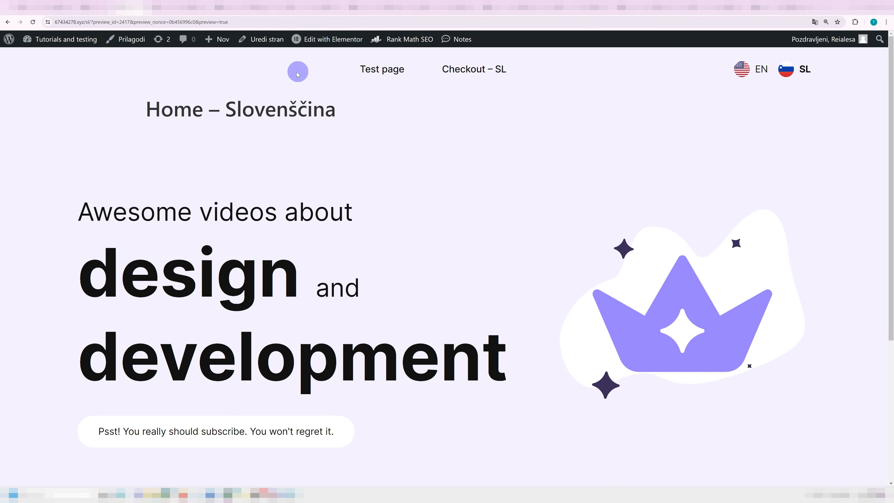
Step: Switch the site's front end to English and open Elementor Header #678 for editing
mouse_move(320, 35)
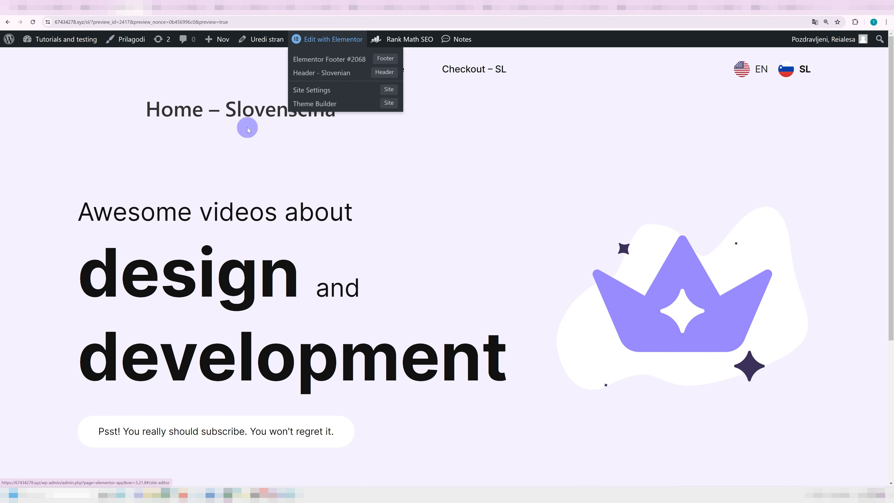
click(759, 72)
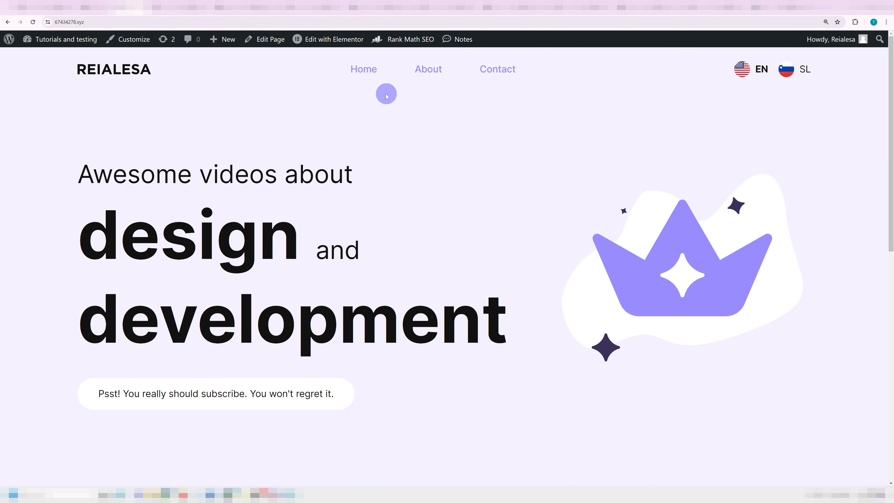
mouse_move(331, 40)
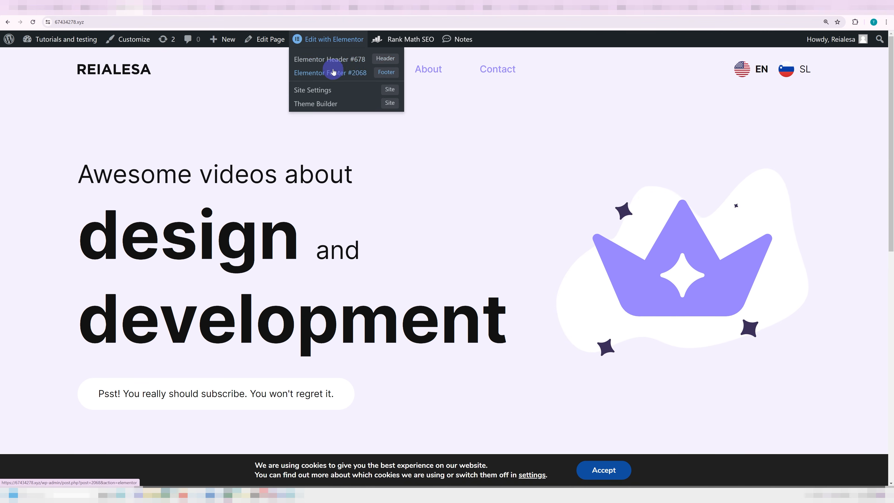
click(335, 60)
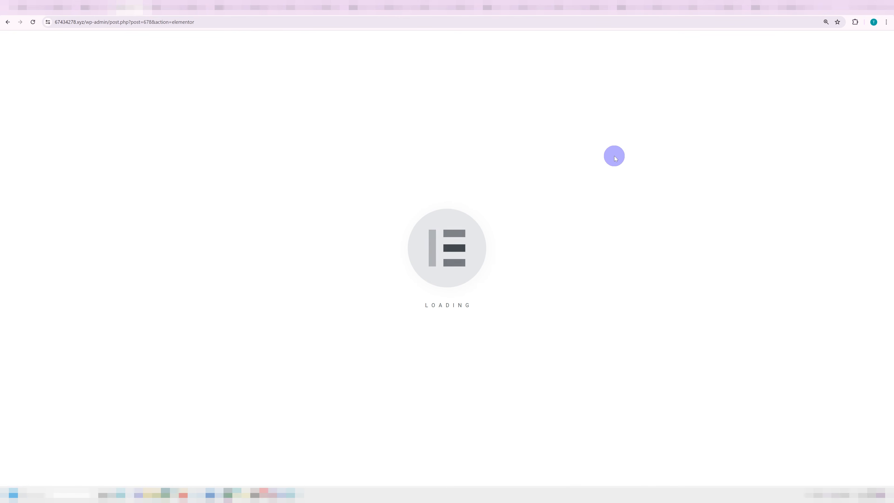
Step: Select the header's Language switcher widget and set its flag aspect ratio to 4:3
drag(795, 98, 645, 165)
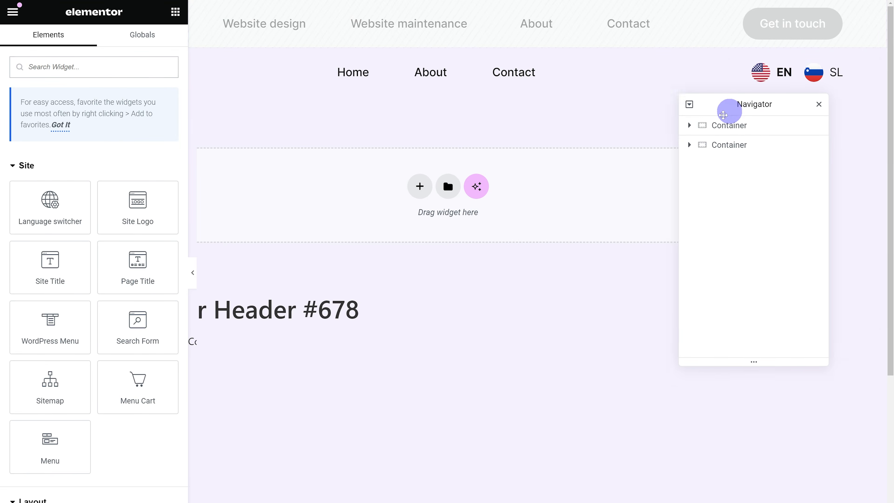
click(833, 72)
click(91, 43)
click(54, 328)
click(130, 167)
click(129, 187)
Step: Try flag sizes 100 and 50 on the language switcher, settle on 100, and set the flag border radius to 0
drag(149, 206, 136, 206)
text(100)
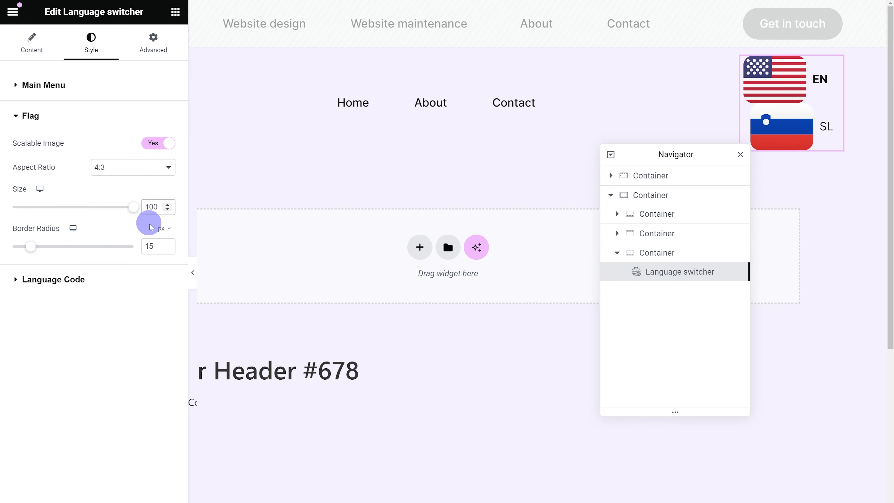
drag(153, 207, 141, 200)
text(5)
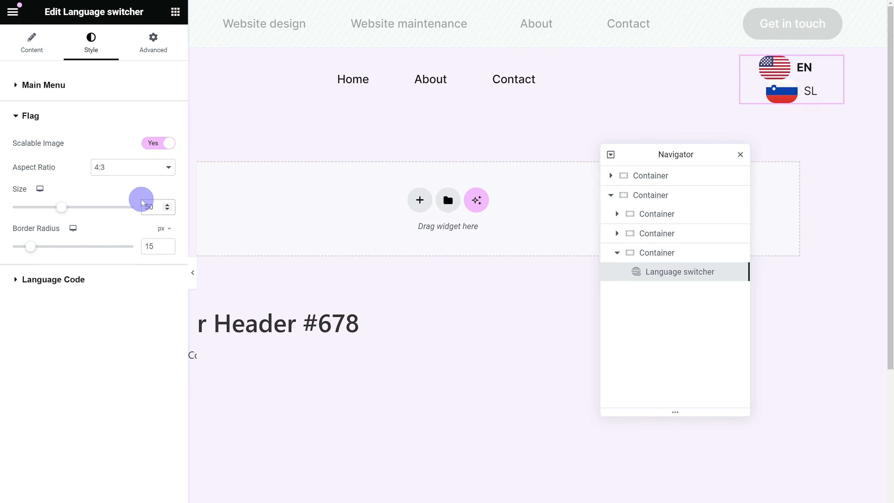
double_click(143, 205)
text(100)
double_click(136, 249)
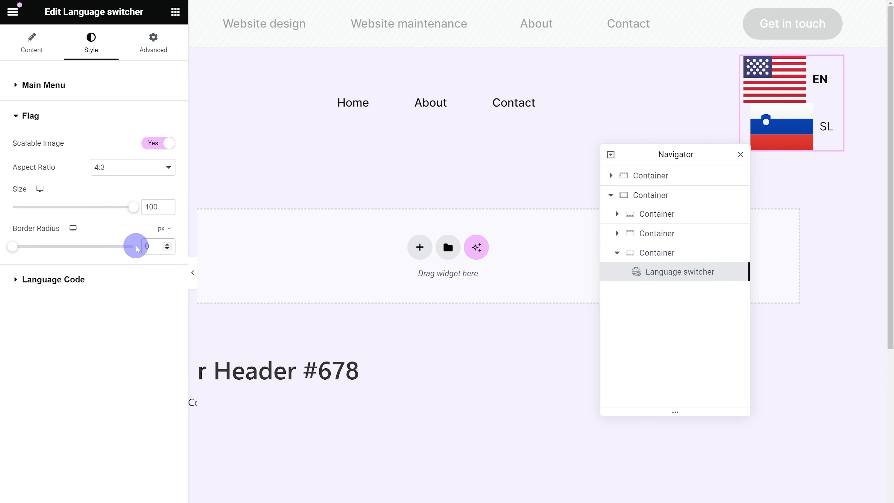
Step: Set the language switcher's main menu vertical padding to 15 and update the header template
click(35, 42)
click(88, 41)
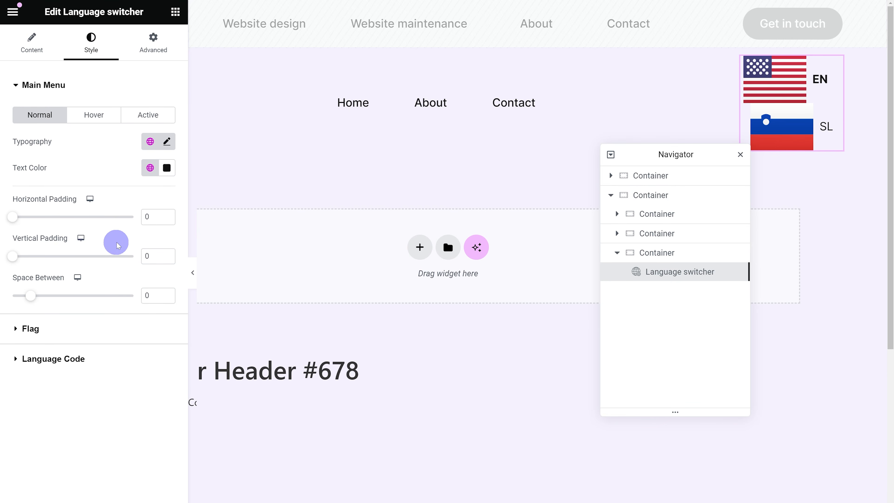
drag(146, 252, 135, 257)
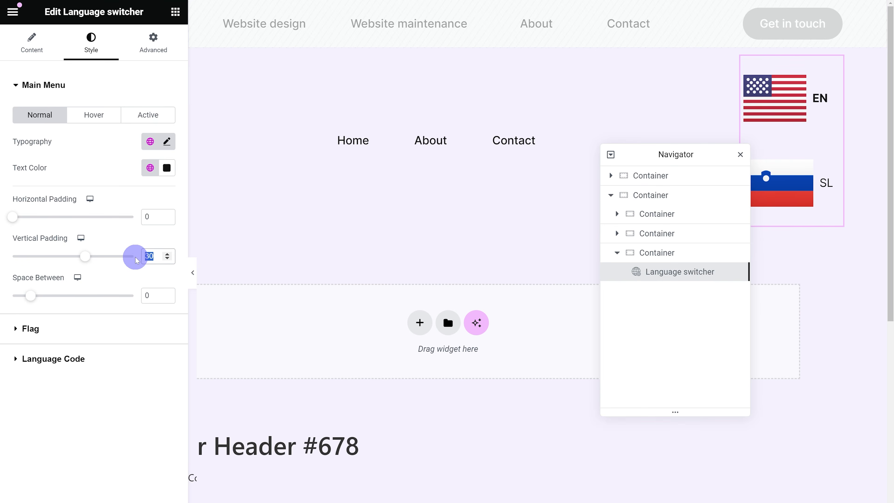
text(25)
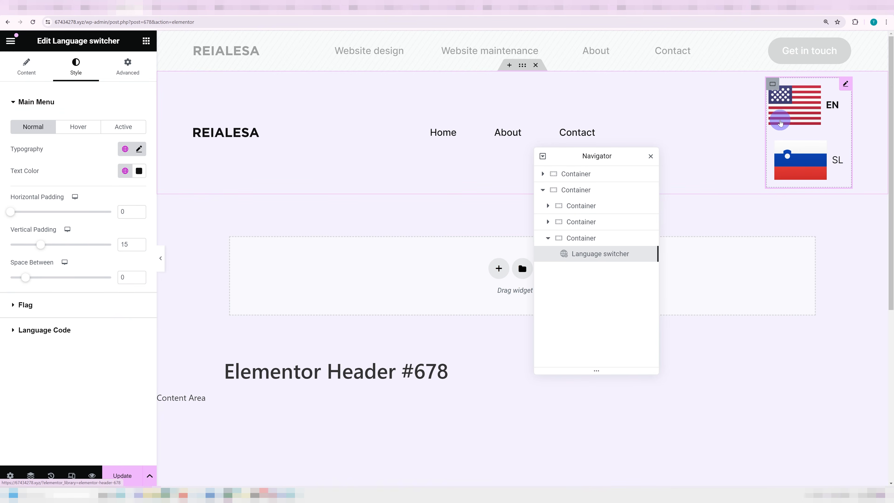
click(122, 475)
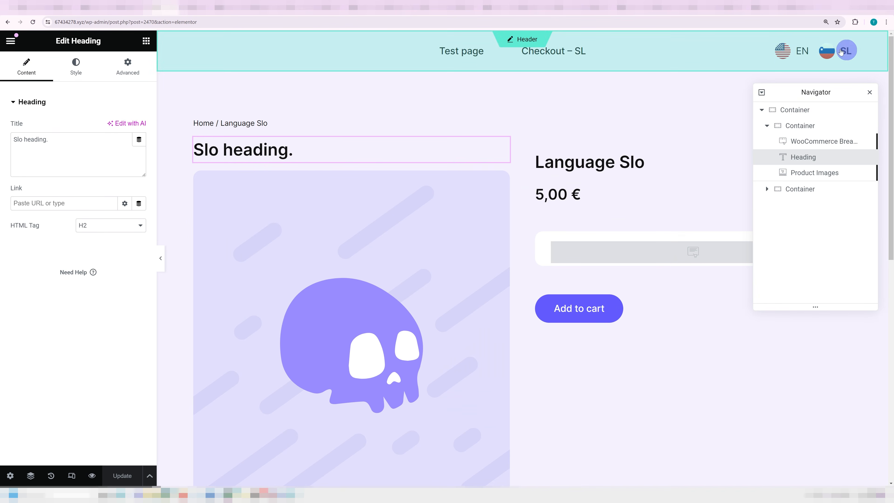
Step: Switch to the Flags folder in File Explorer and check the names of the two flag image files
click(134, 6)
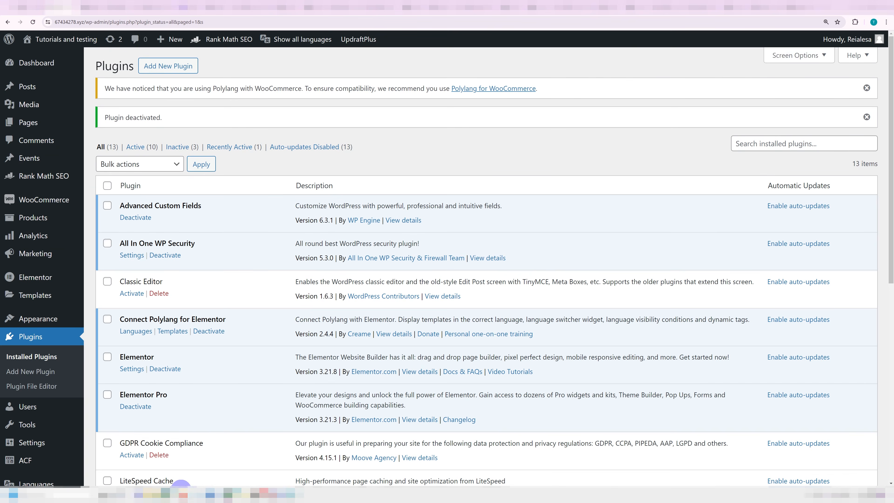
click(152, 496)
click(548, 246)
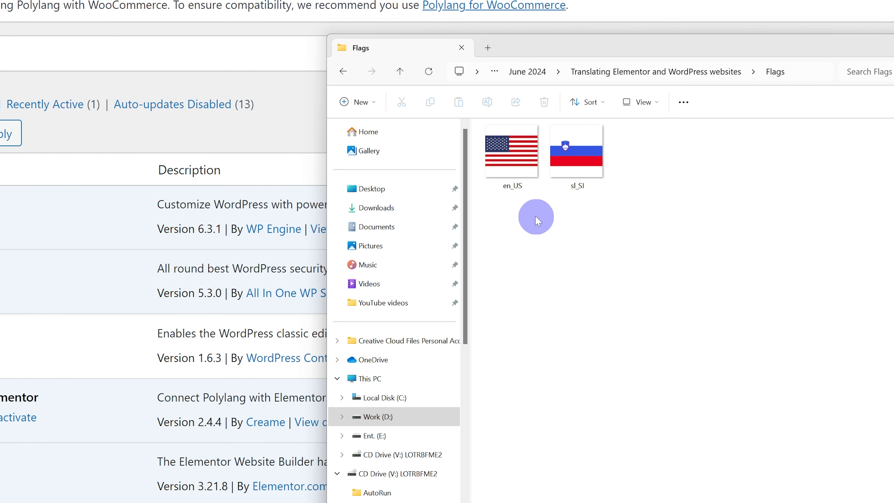
click(526, 175)
click(560, 161)
click(532, 170)
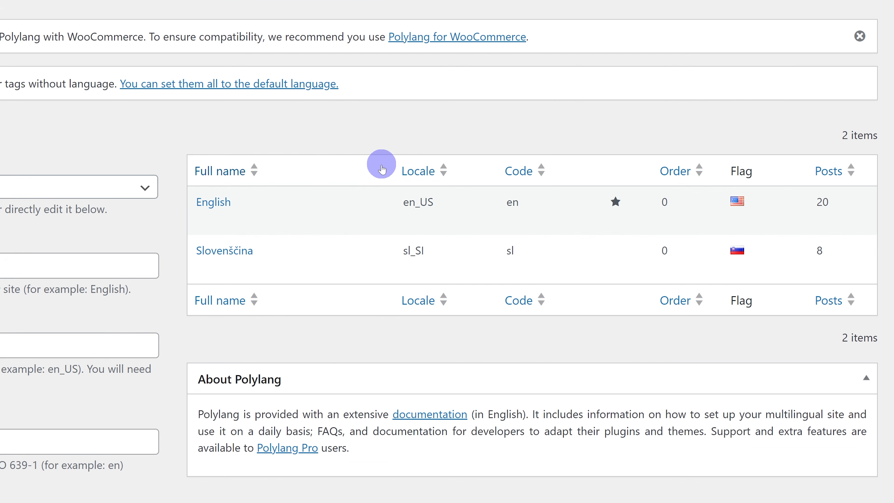
Step: Sort the Polylang languages by locale and examine the locale codes of English and Slovenščina
drag(521, 190, 534, 189)
drag(400, 164, 417, 172)
click(422, 171)
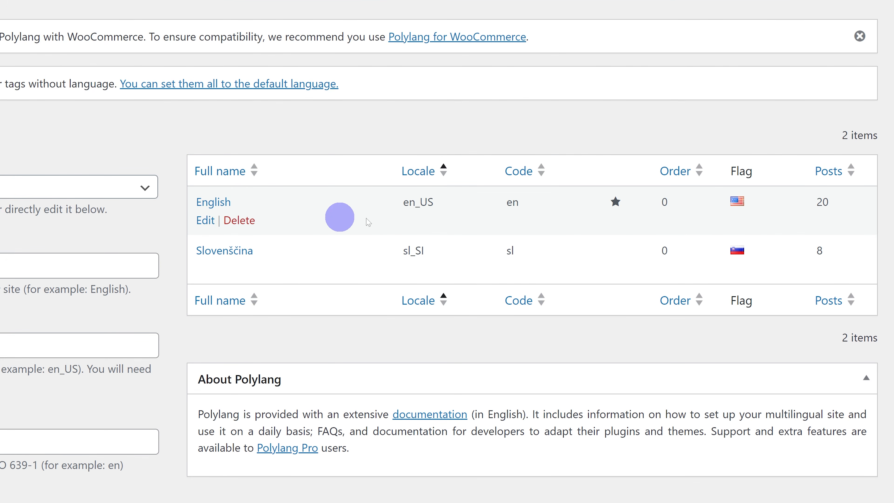
drag(418, 208, 433, 203)
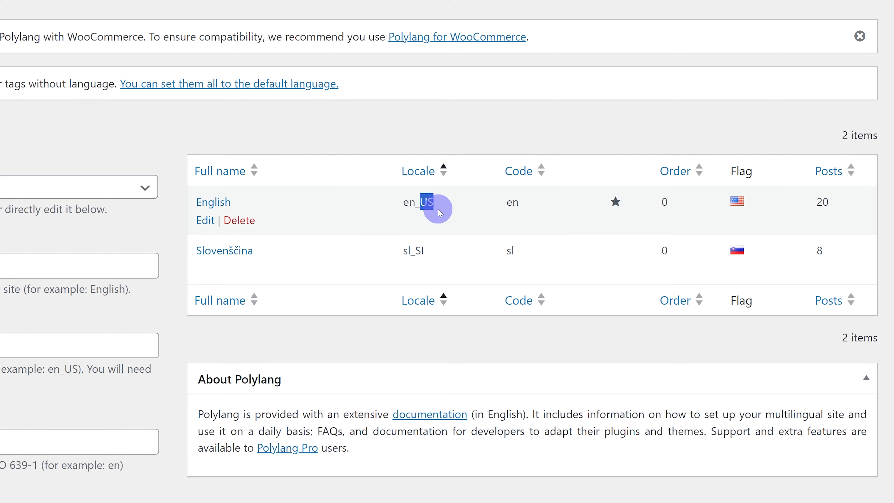
drag(402, 251, 425, 252)
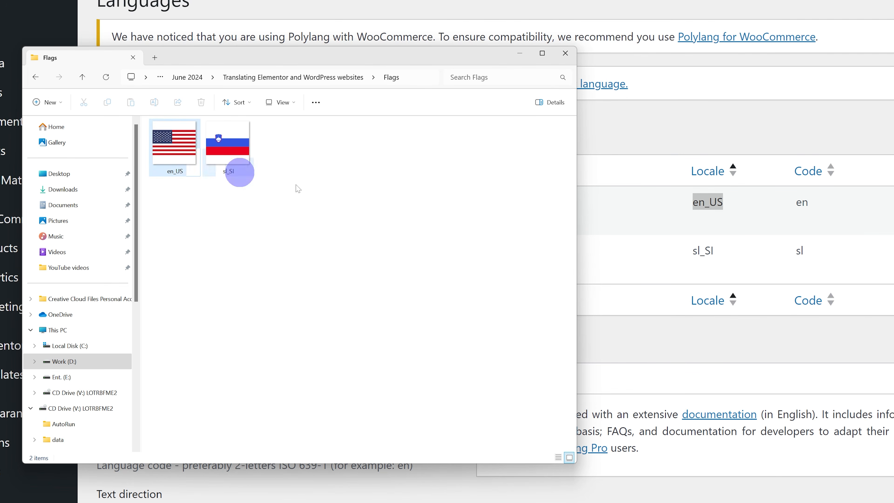
Step: Select the English locale code en_US in the languages list and open the US flag file's name for renaming
drag(728, 228, 699, 216)
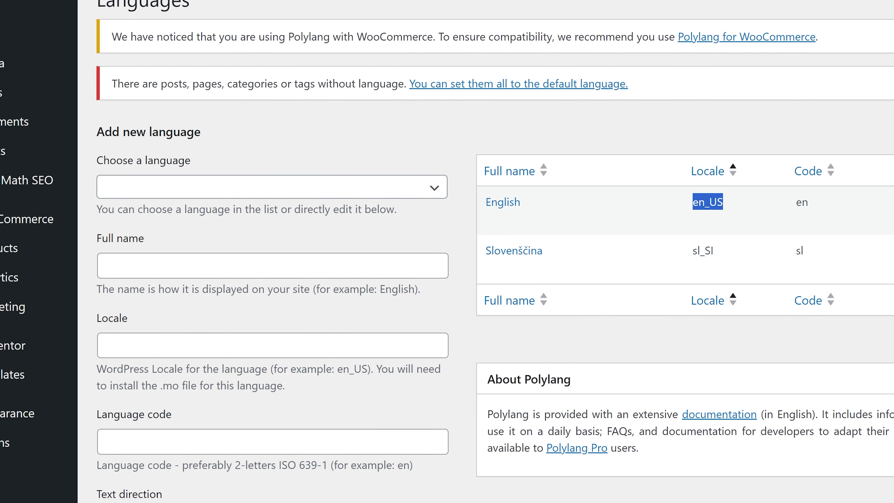
key(alt+Tab)
right_click(181, 145)
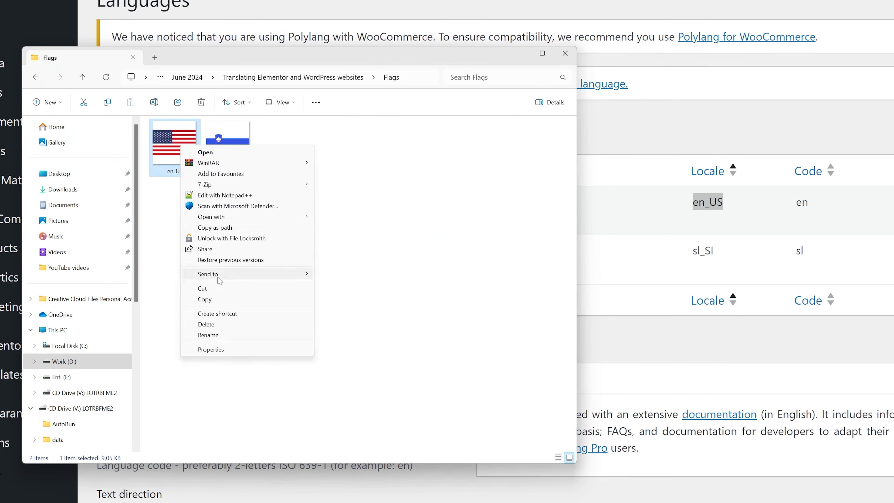
click(218, 335)
click(267, 299)
click(272, 291)
click(293, 184)
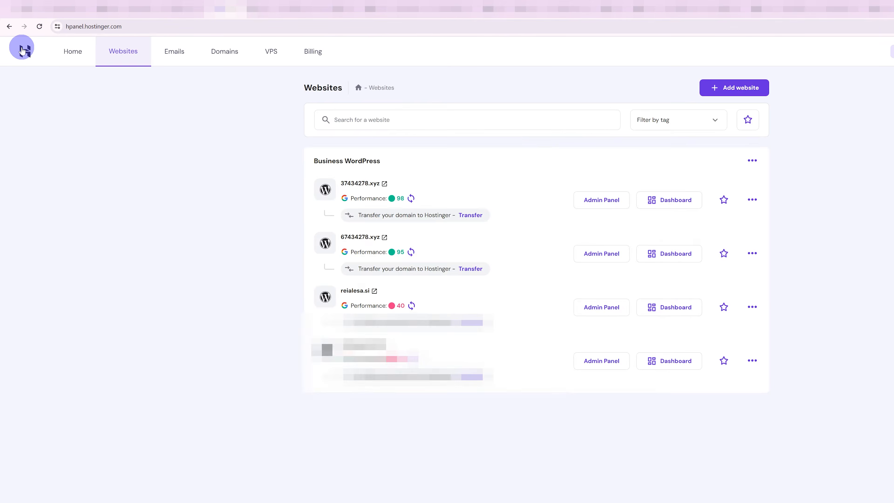
Step: In Hostinger, open the dashboard of 67434278.xyz and access only that website's files through the File Manager
click(23, 50)
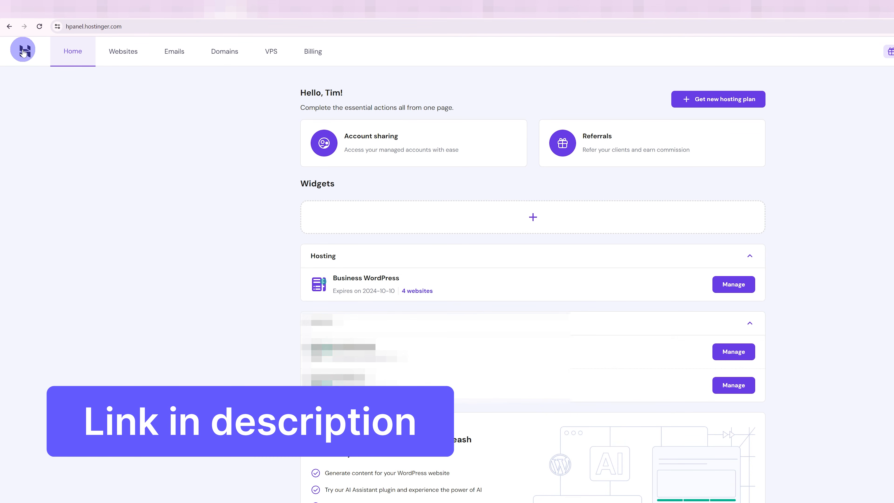
click(138, 60)
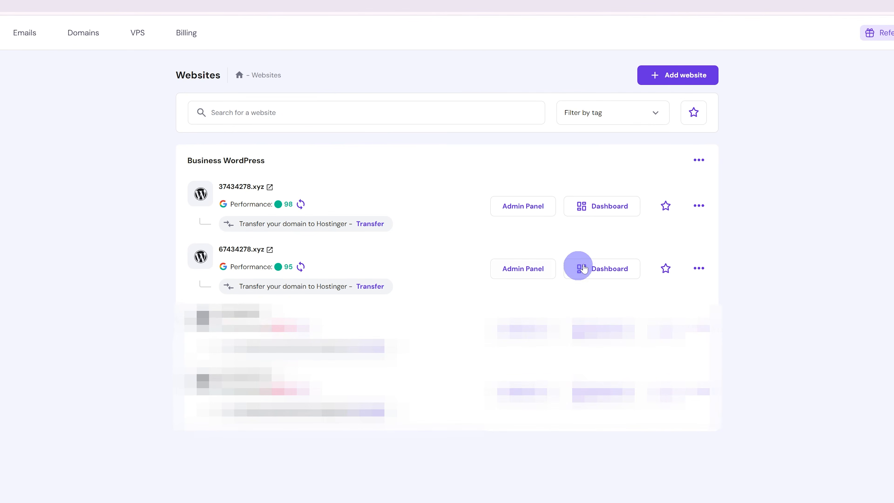
click(792, 295)
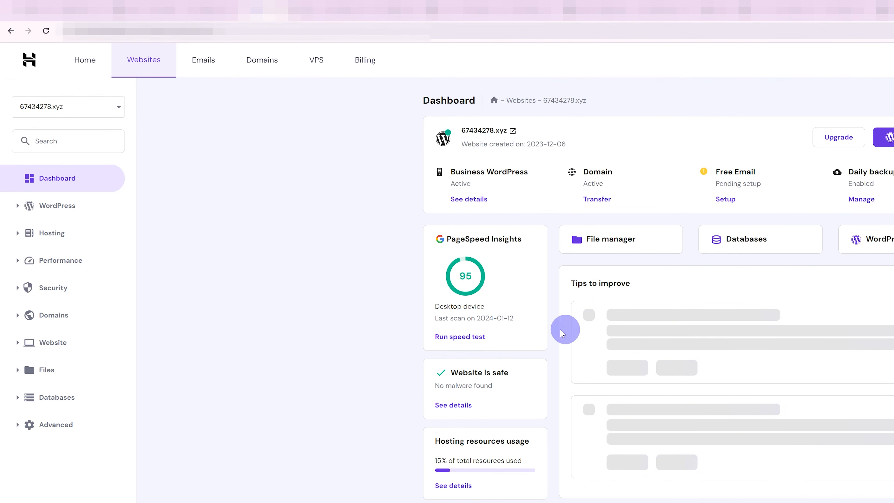
click(14, 366)
click(60, 394)
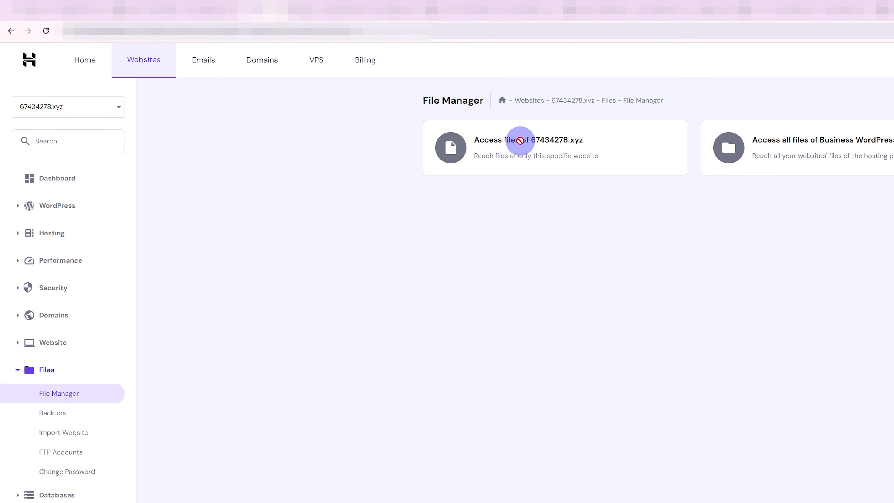
click(515, 151)
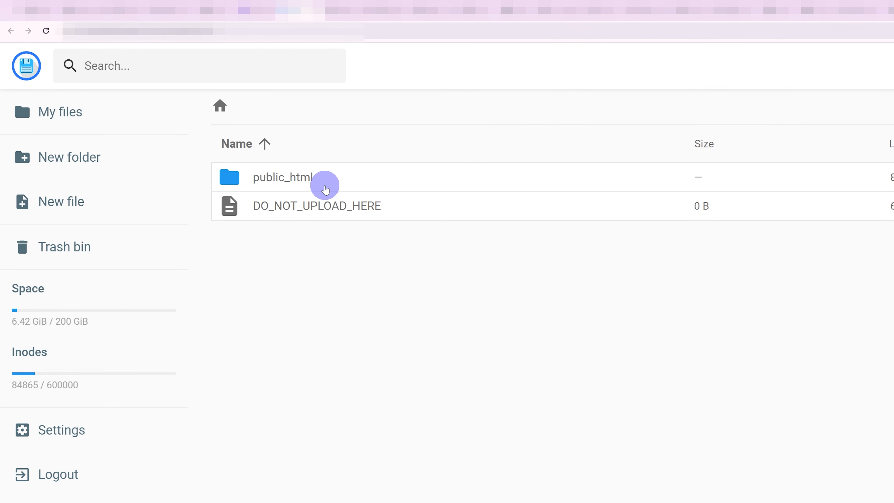
Step: Open the wp-content folder inside public_html in the website's file manager
click(323, 186)
double_click(324, 186)
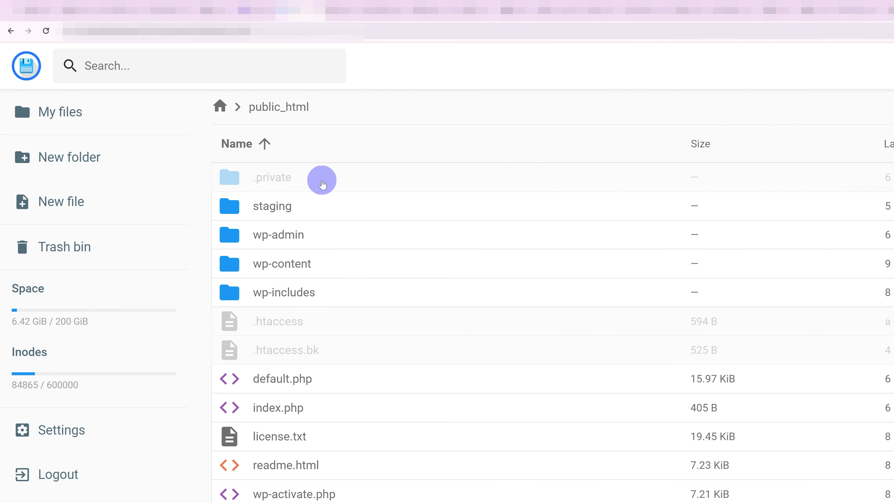
double_click(298, 268)
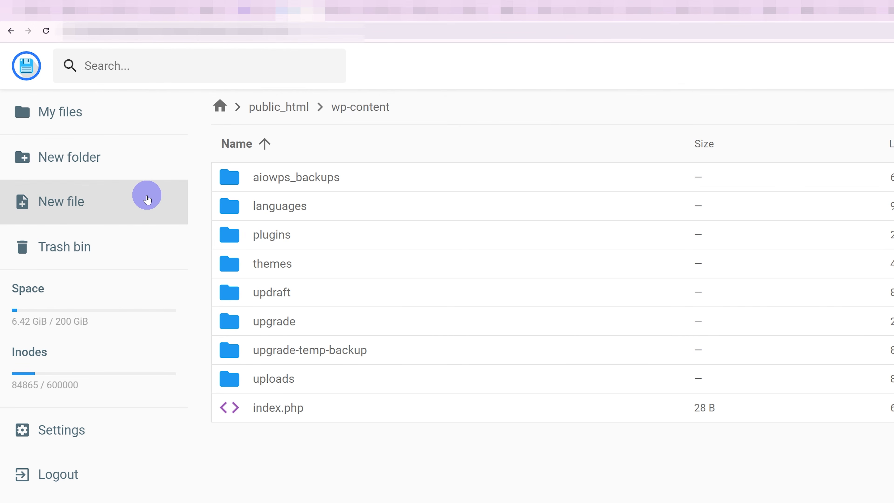
Step: Create a folder named polylang in wp-content and upload the flag files en_US.svg and sl_SI.svg into it
click(117, 167)
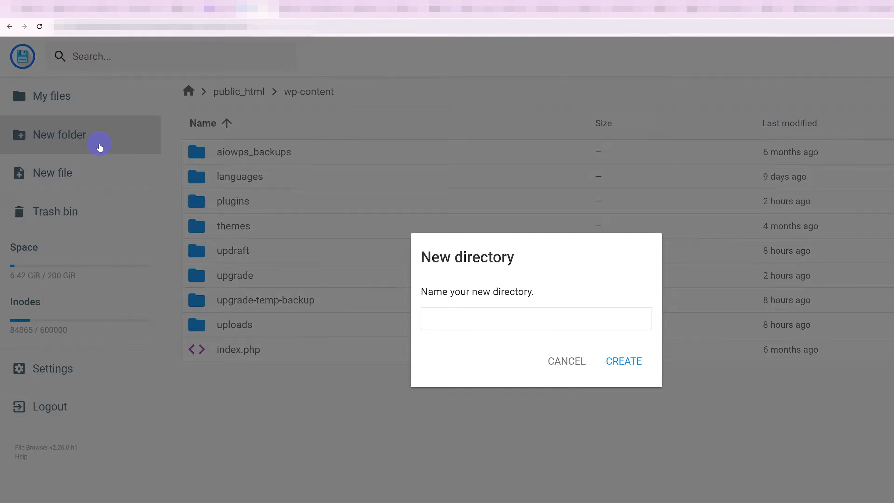
click(527, 365)
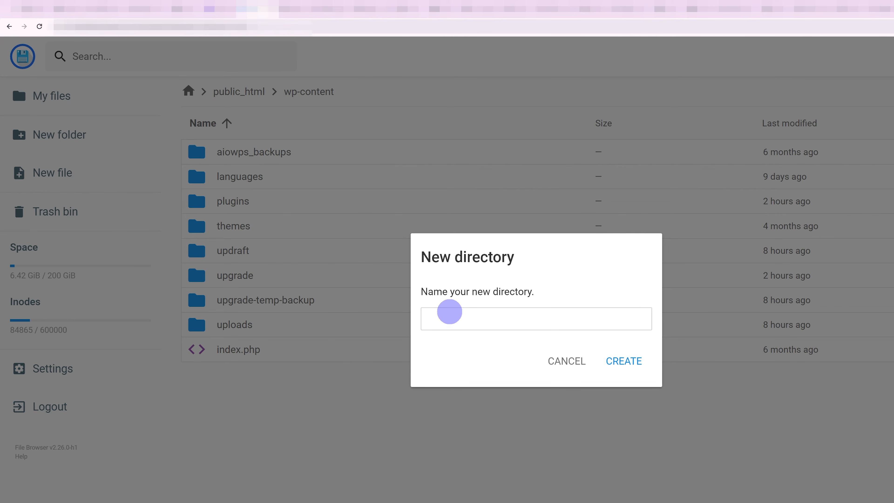
text(polylang)
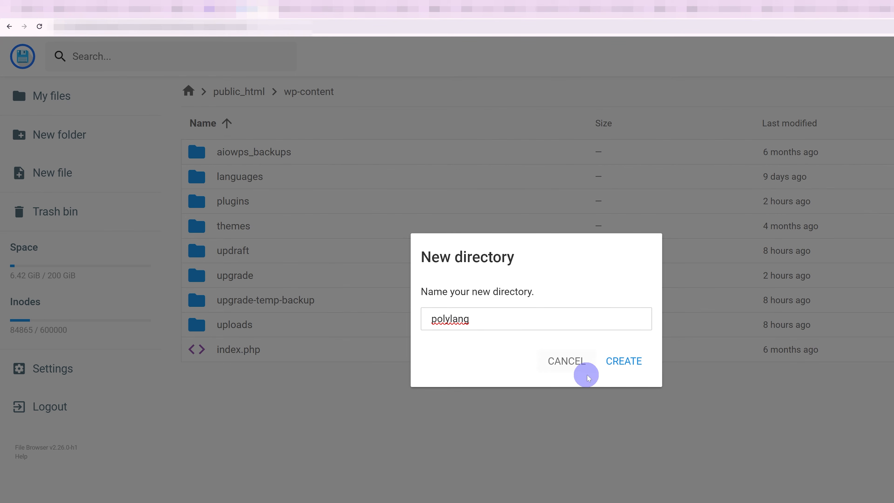
click(610, 362)
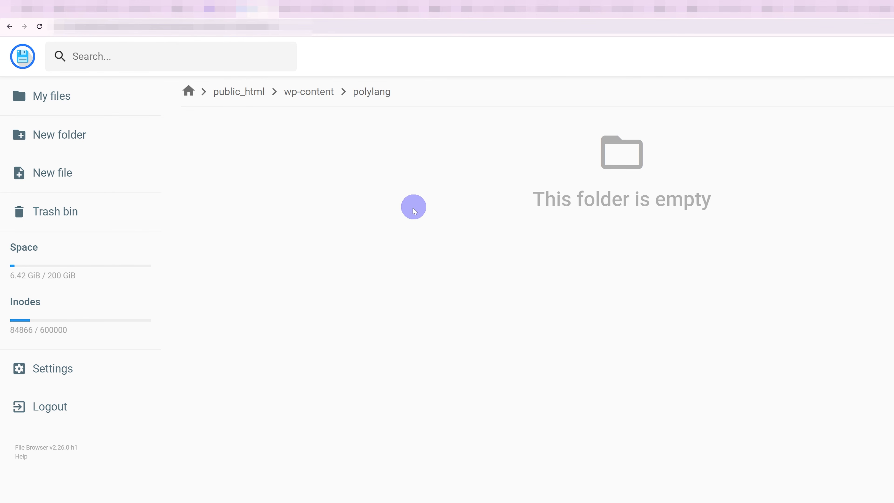
key(alt+Tab)
drag(513, 301, 283, 236)
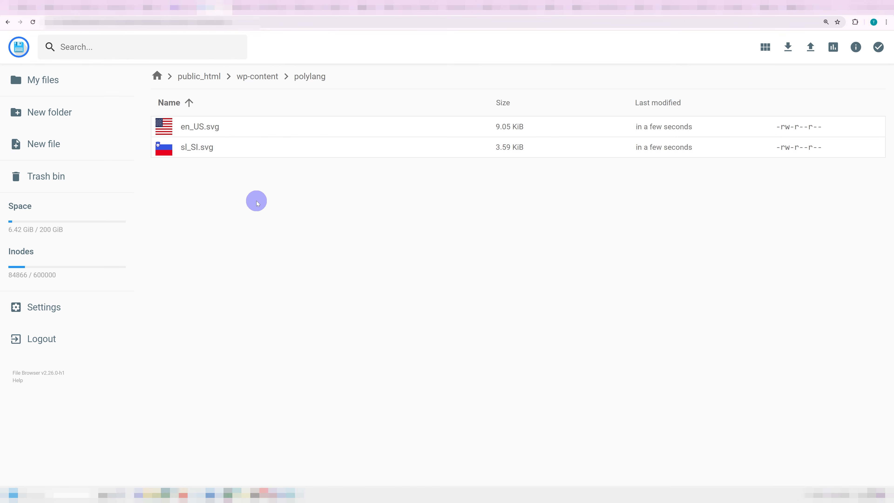
Step: Switch to the WordPress admin, go to the Polylang settings and expand the URL modifications options
click(53, 5)
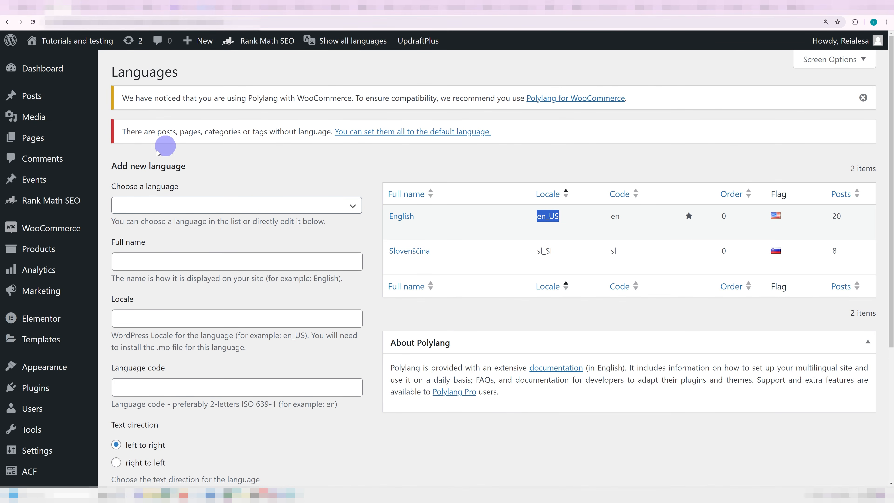
scroll(76, 348, down, 5)
click(44, 407)
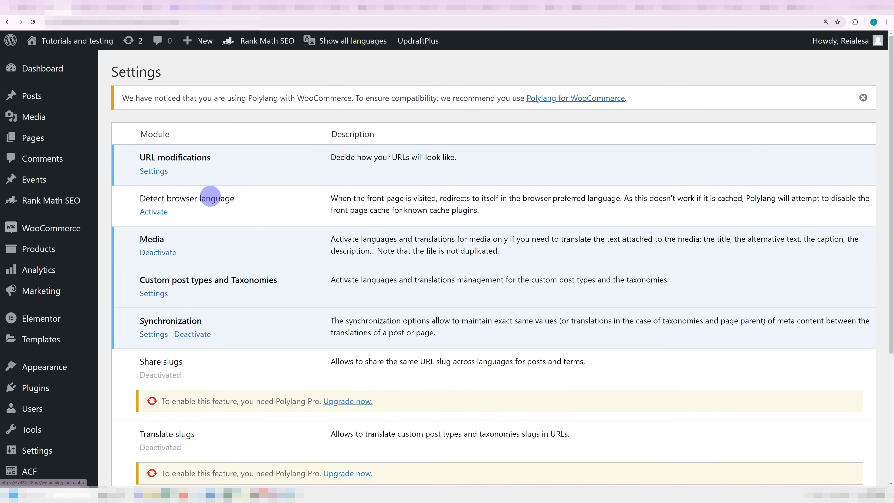
drag(136, 159, 221, 162)
click(221, 162)
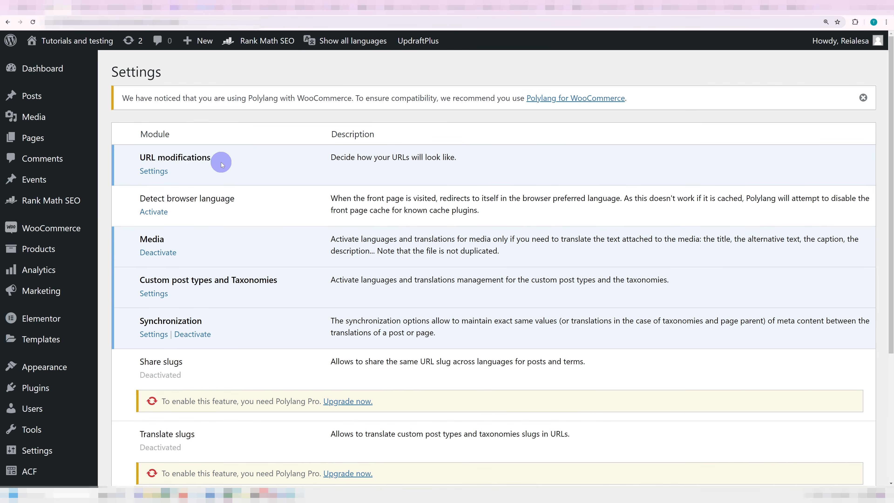
click(155, 171)
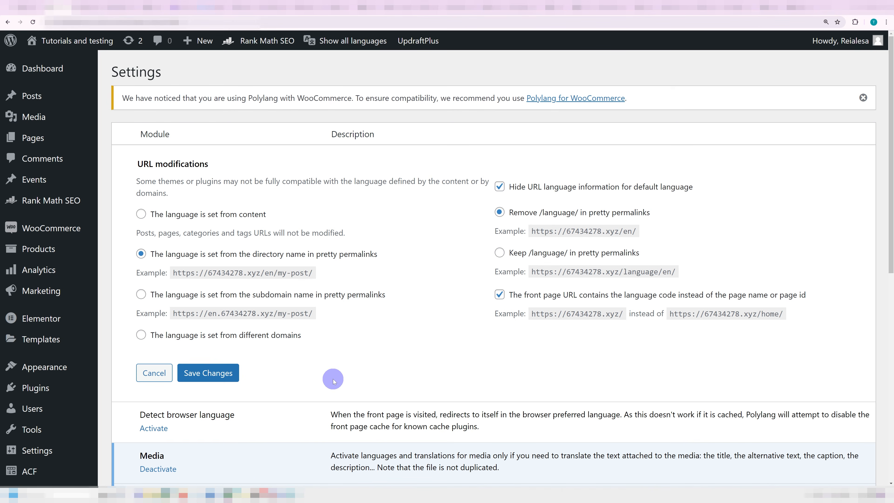
Step: Save the URL modifications settings with their existing options and check the language switcher flags on the homepage before and after
click(148, 8)
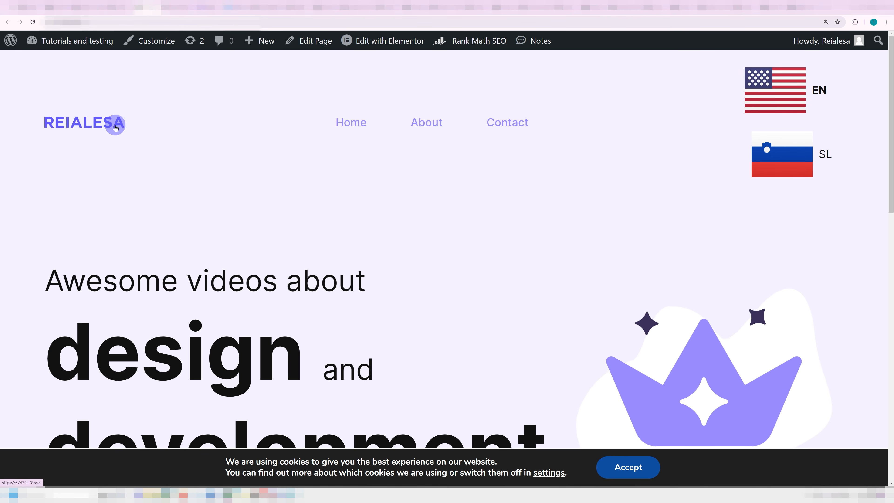
click(33, 7)
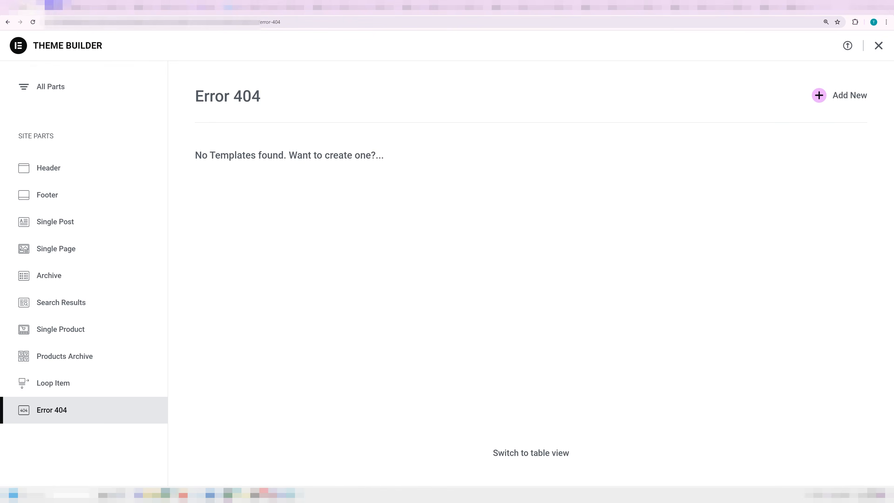
click(58, 7)
click(203, 366)
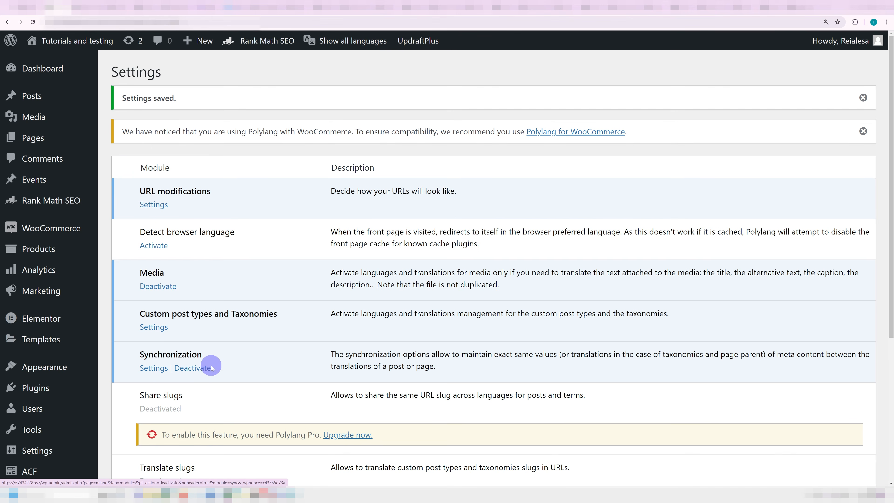
click(183, 7)
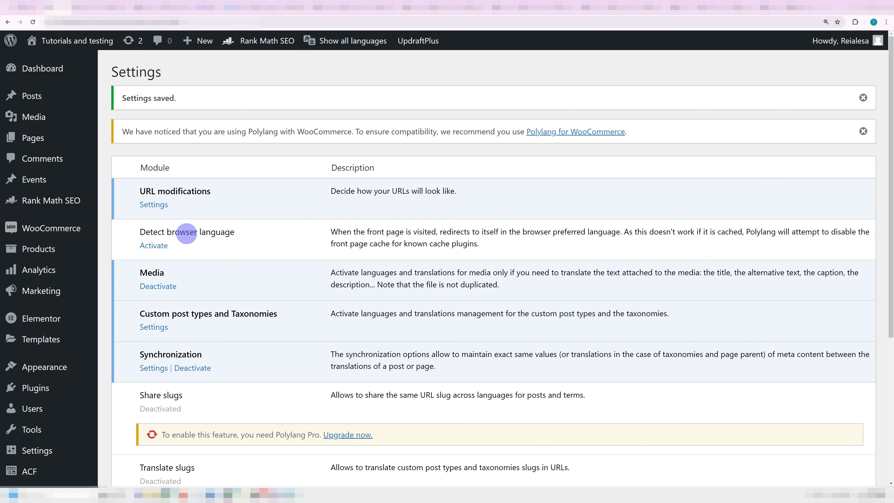
click(170, 204)
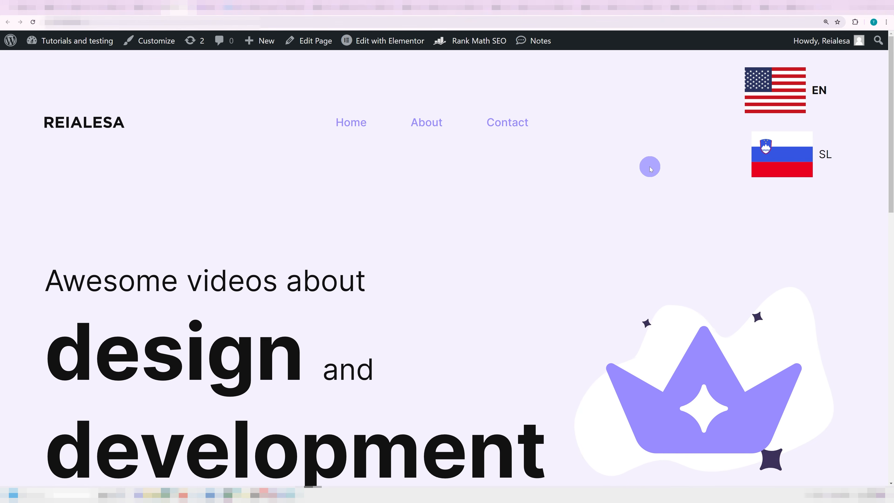
Step: Open the homepage's header template in Elementor, move the Navigator off the flags and select the Language switcher widget for editing
mouse_move(365, 42)
click(371, 65)
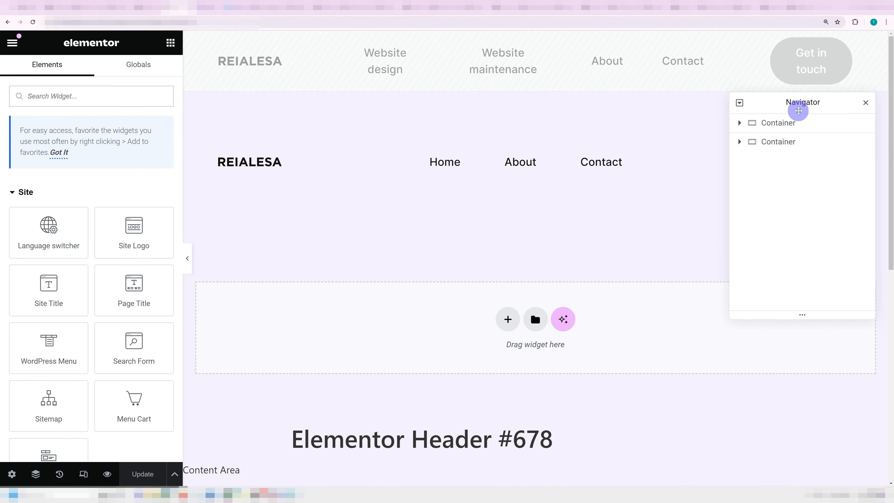
drag(798, 106, 628, 217)
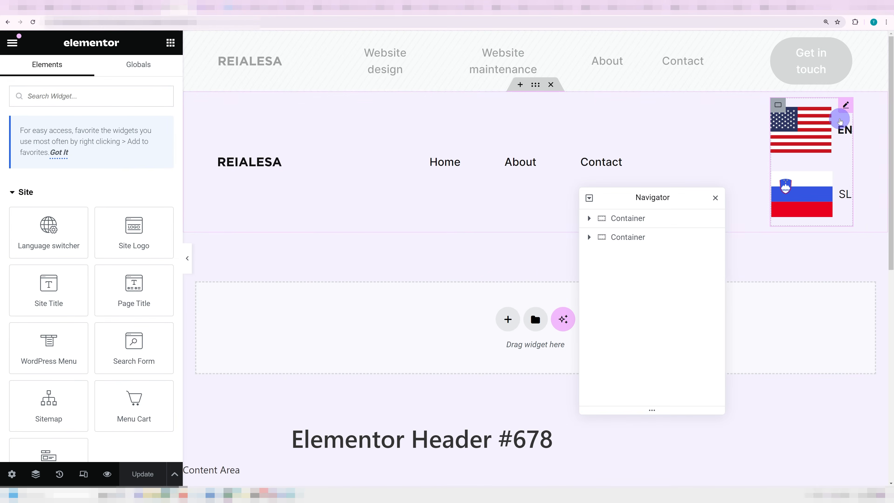
click(845, 106)
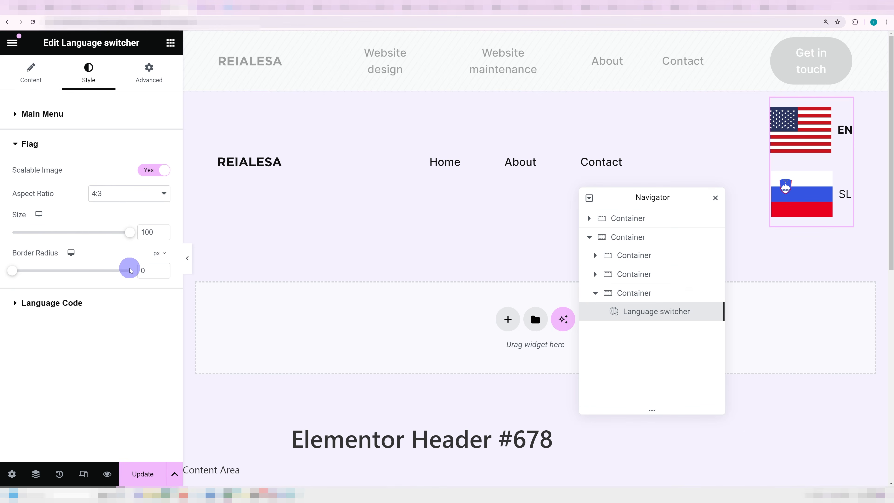
Step: Style the language switcher flags with a border radius of 50 px, a size of 80 and a 1:1 aspect ratio
text(50)
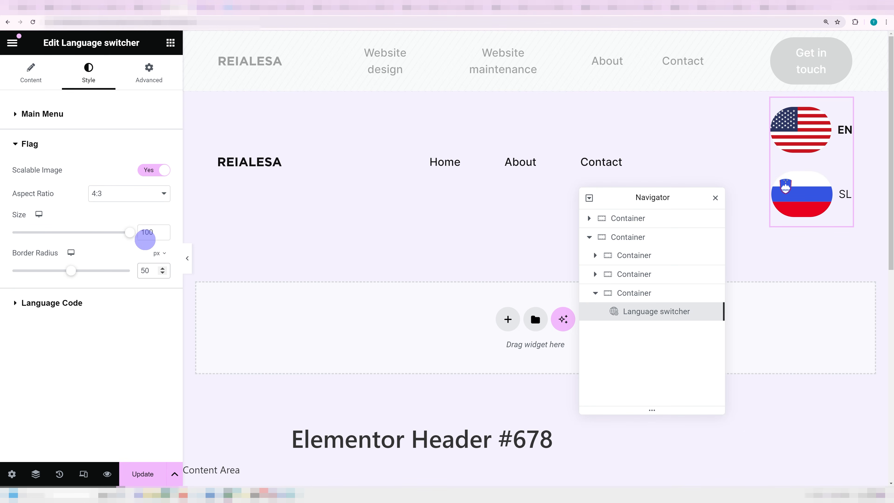
drag(149, 233, 135, 236)
text(80)
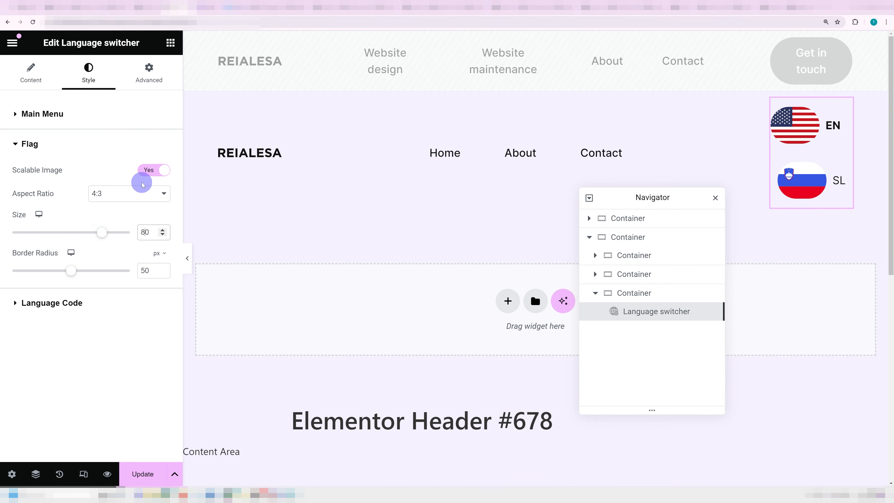
click(124, 193)
click(117, 207)
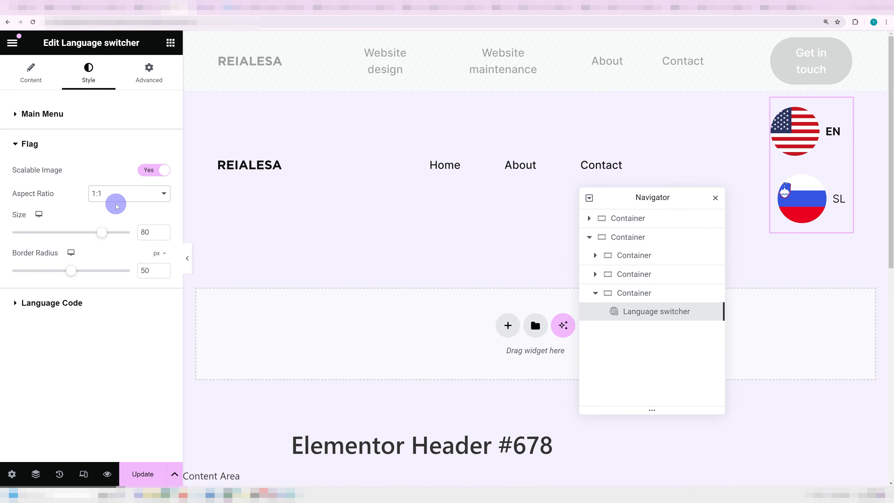